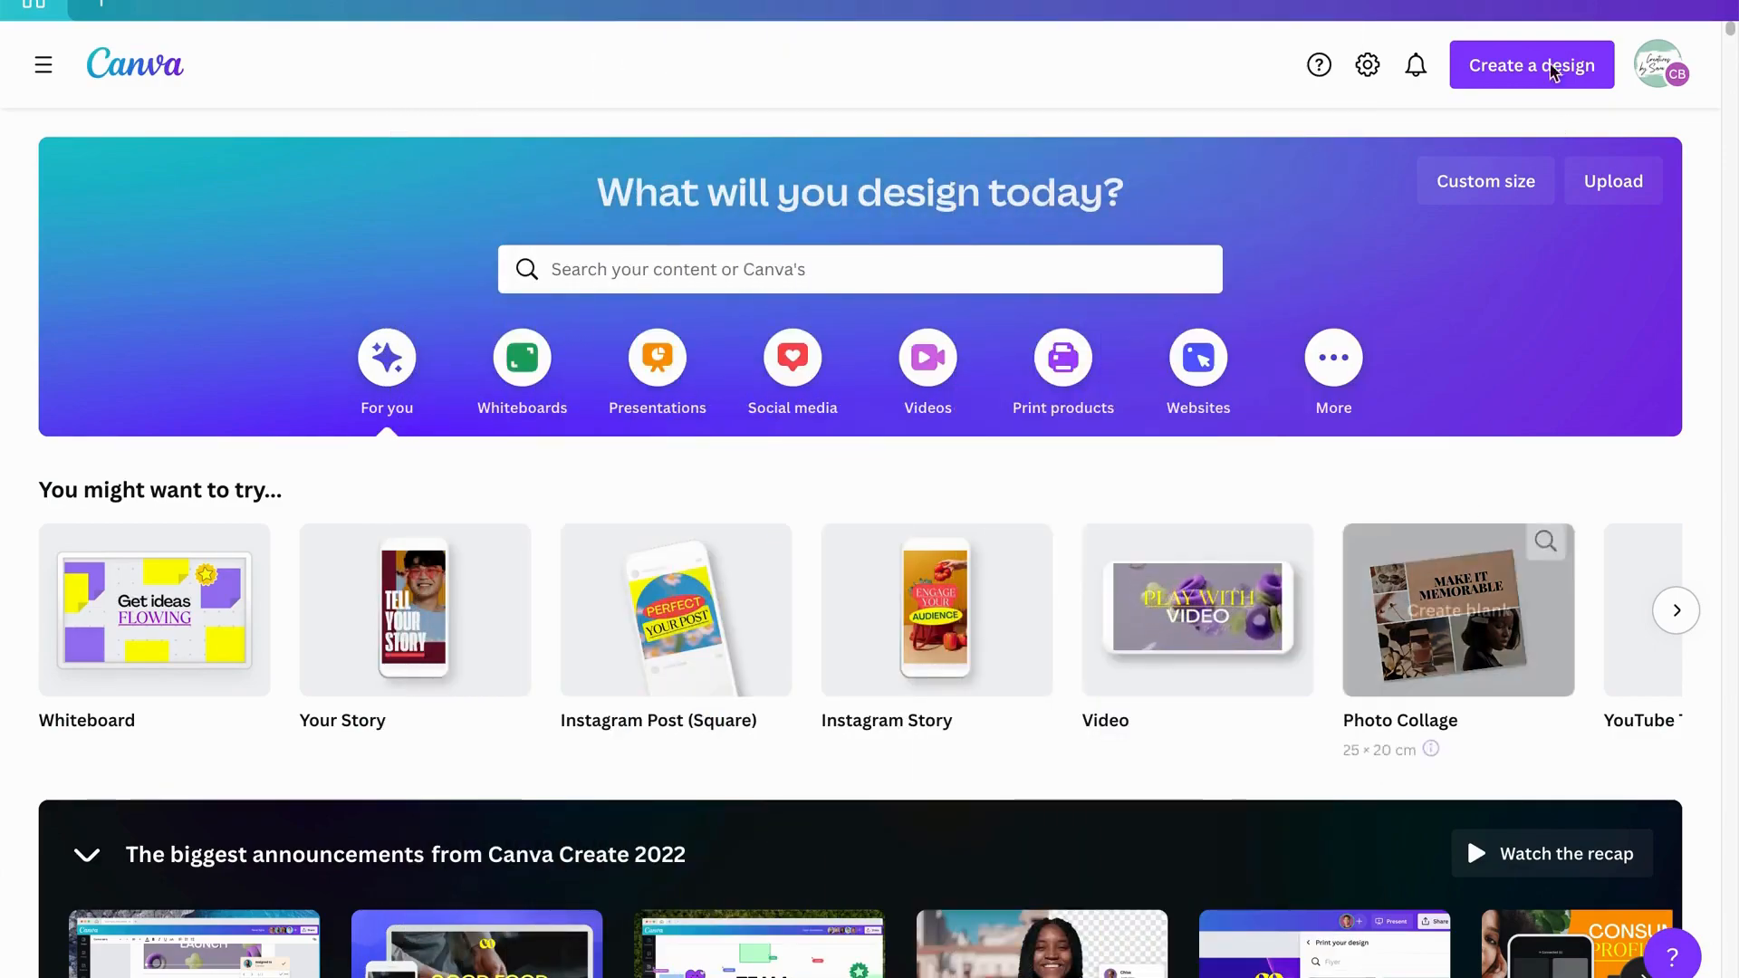
Create a square Instagram post design and fill its page background with the black brand colour.
{"action": "left_click", "coordinate": [1530, 61]}
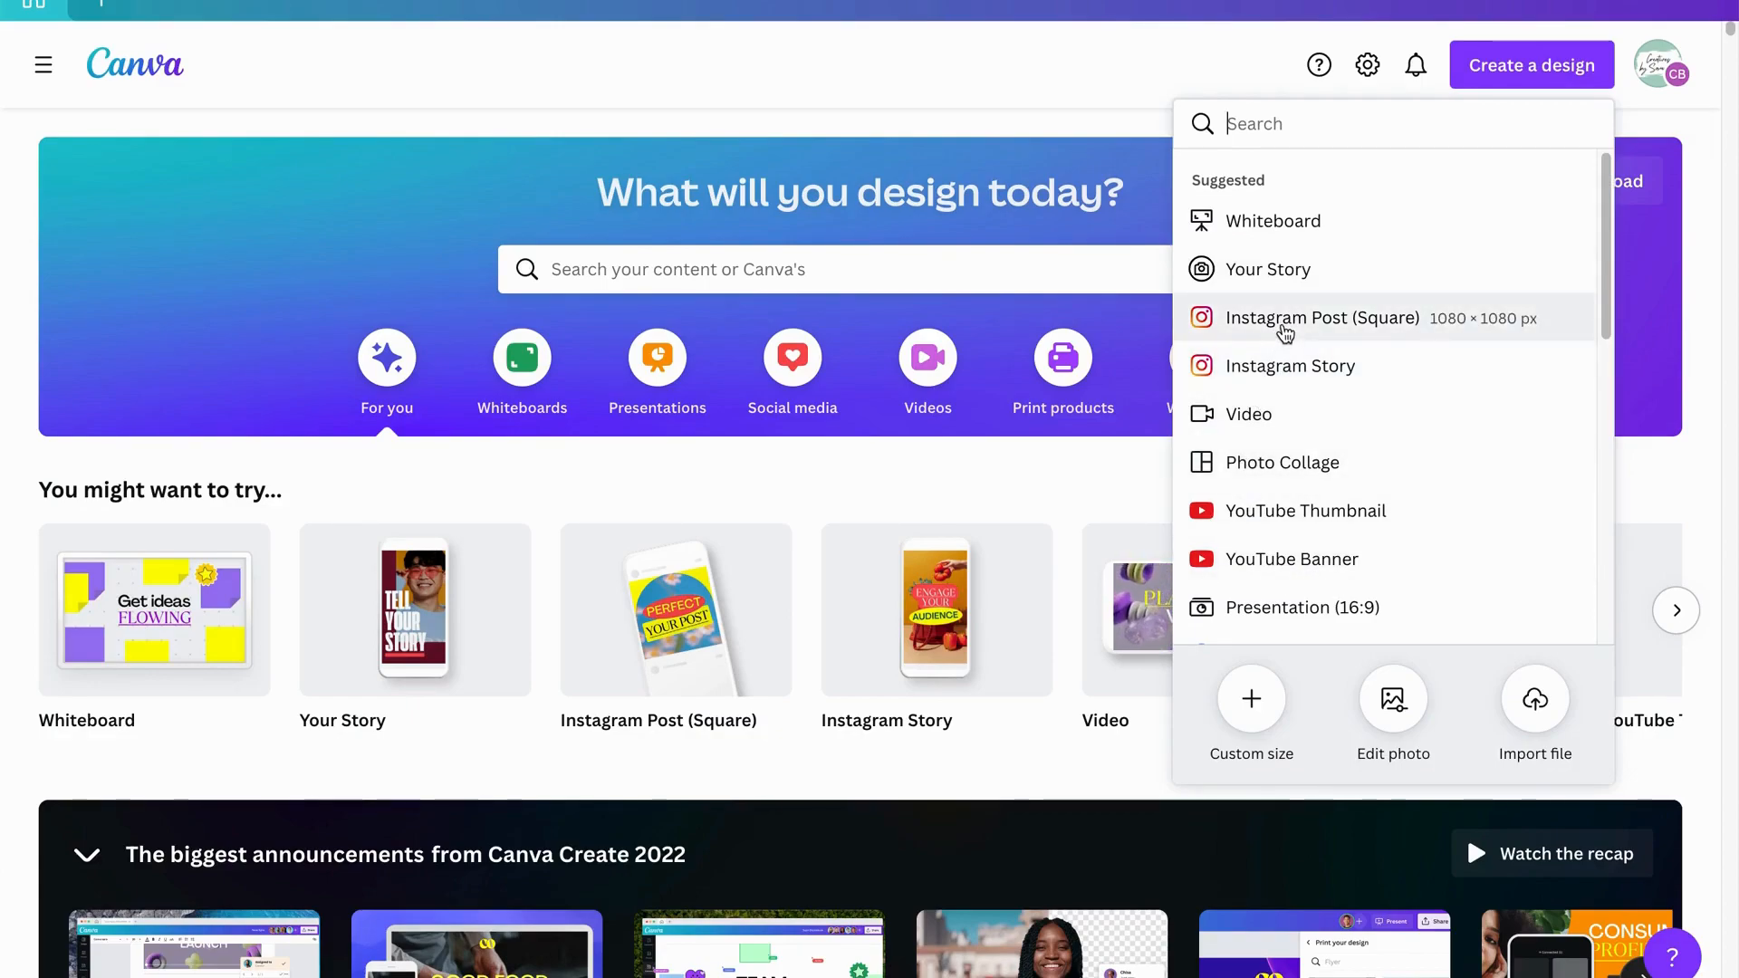
{"action": "left_click", "coordinate": [1438, 328]}
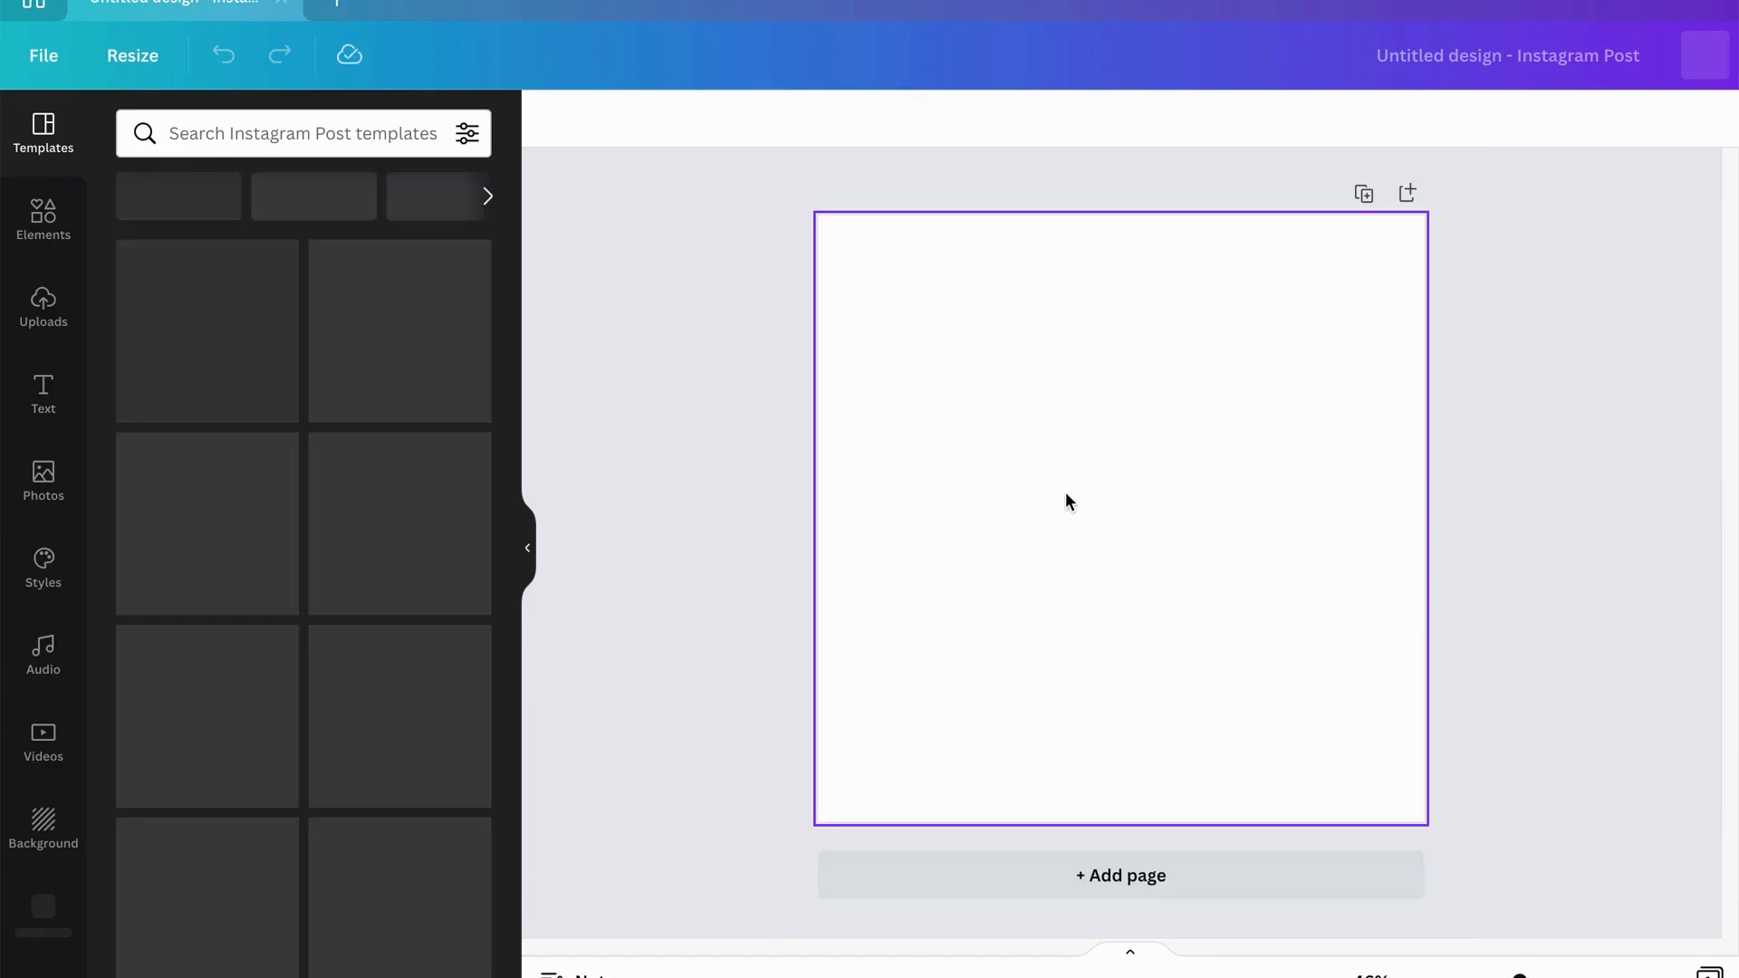
{"action": "left_click", "coordinate": [917, 329]}
{"action": "left_click", "coordinate": [553, 120]}
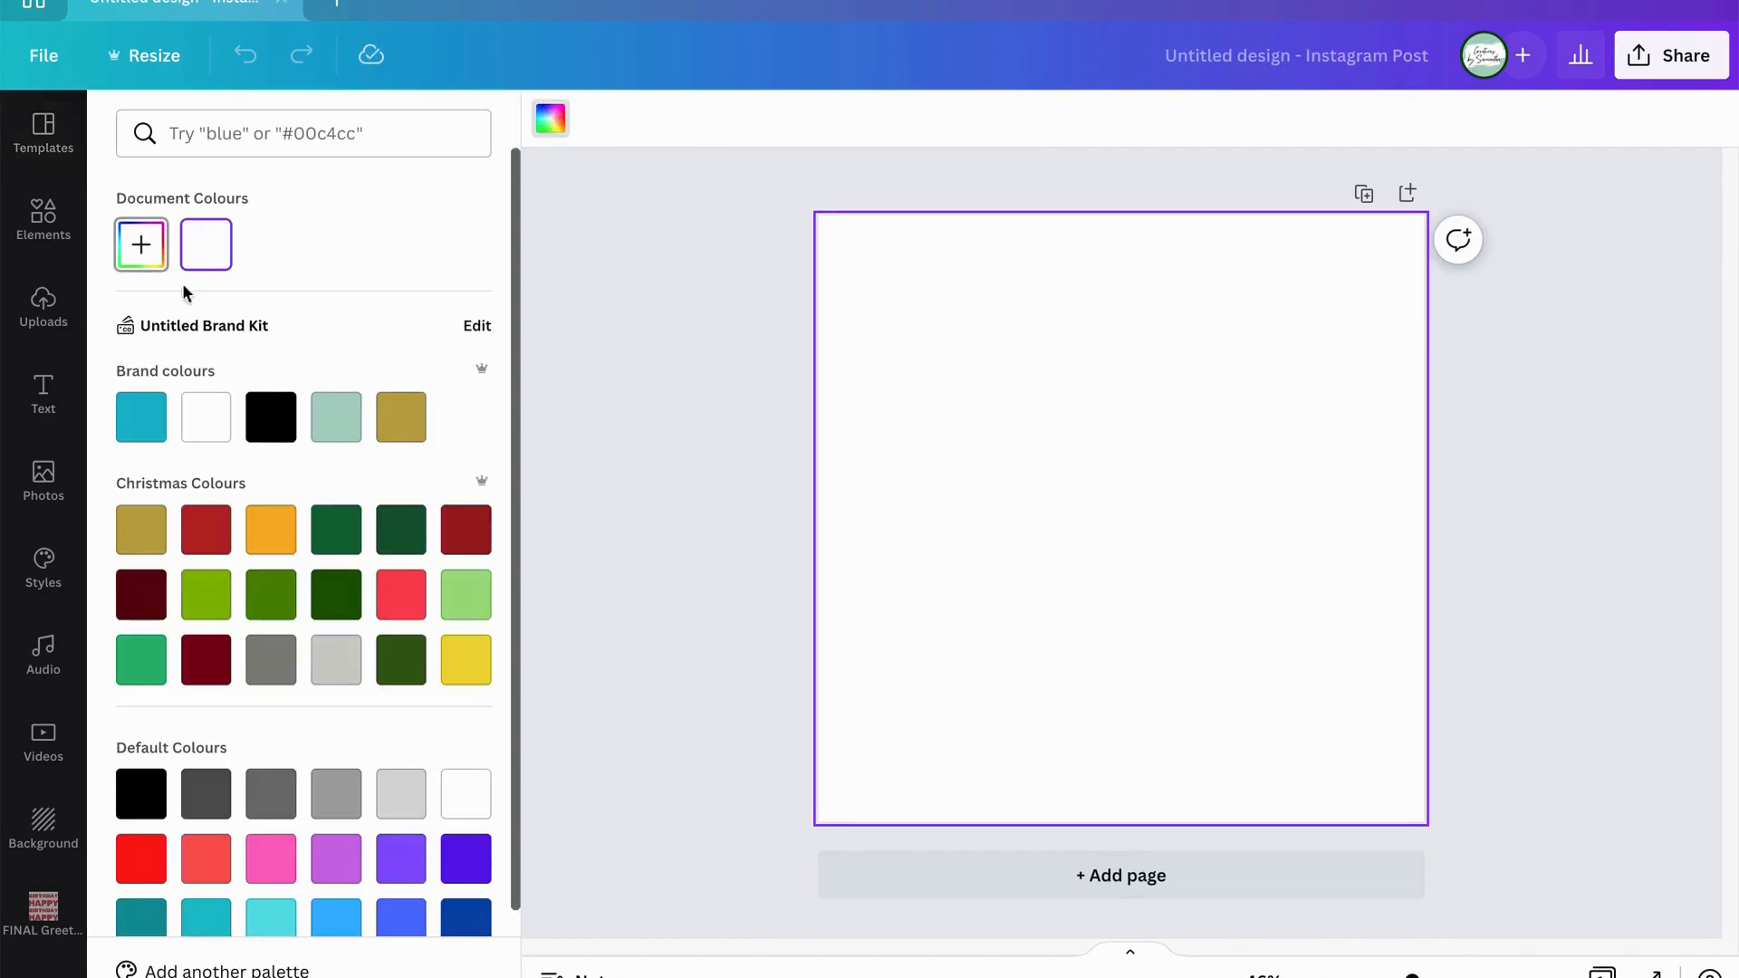
{"action": "left_click", "coordinate": [271, 418]}
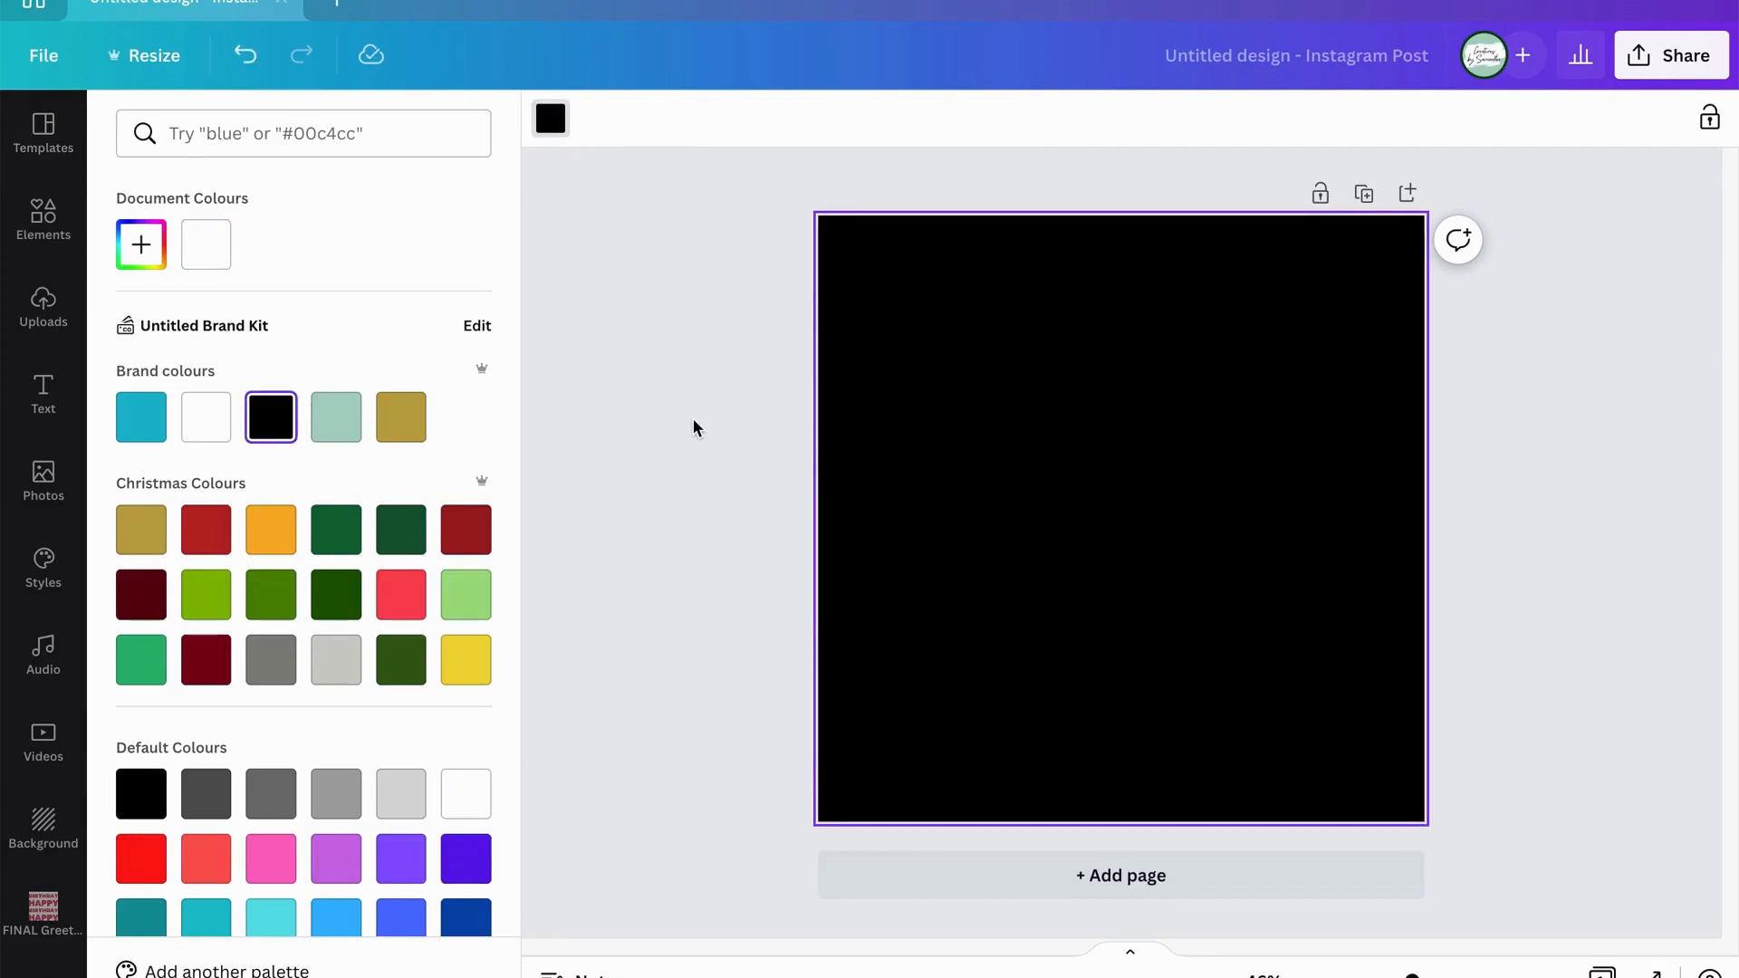
{"action": "left_click", "coordinate": [1123, 448]}
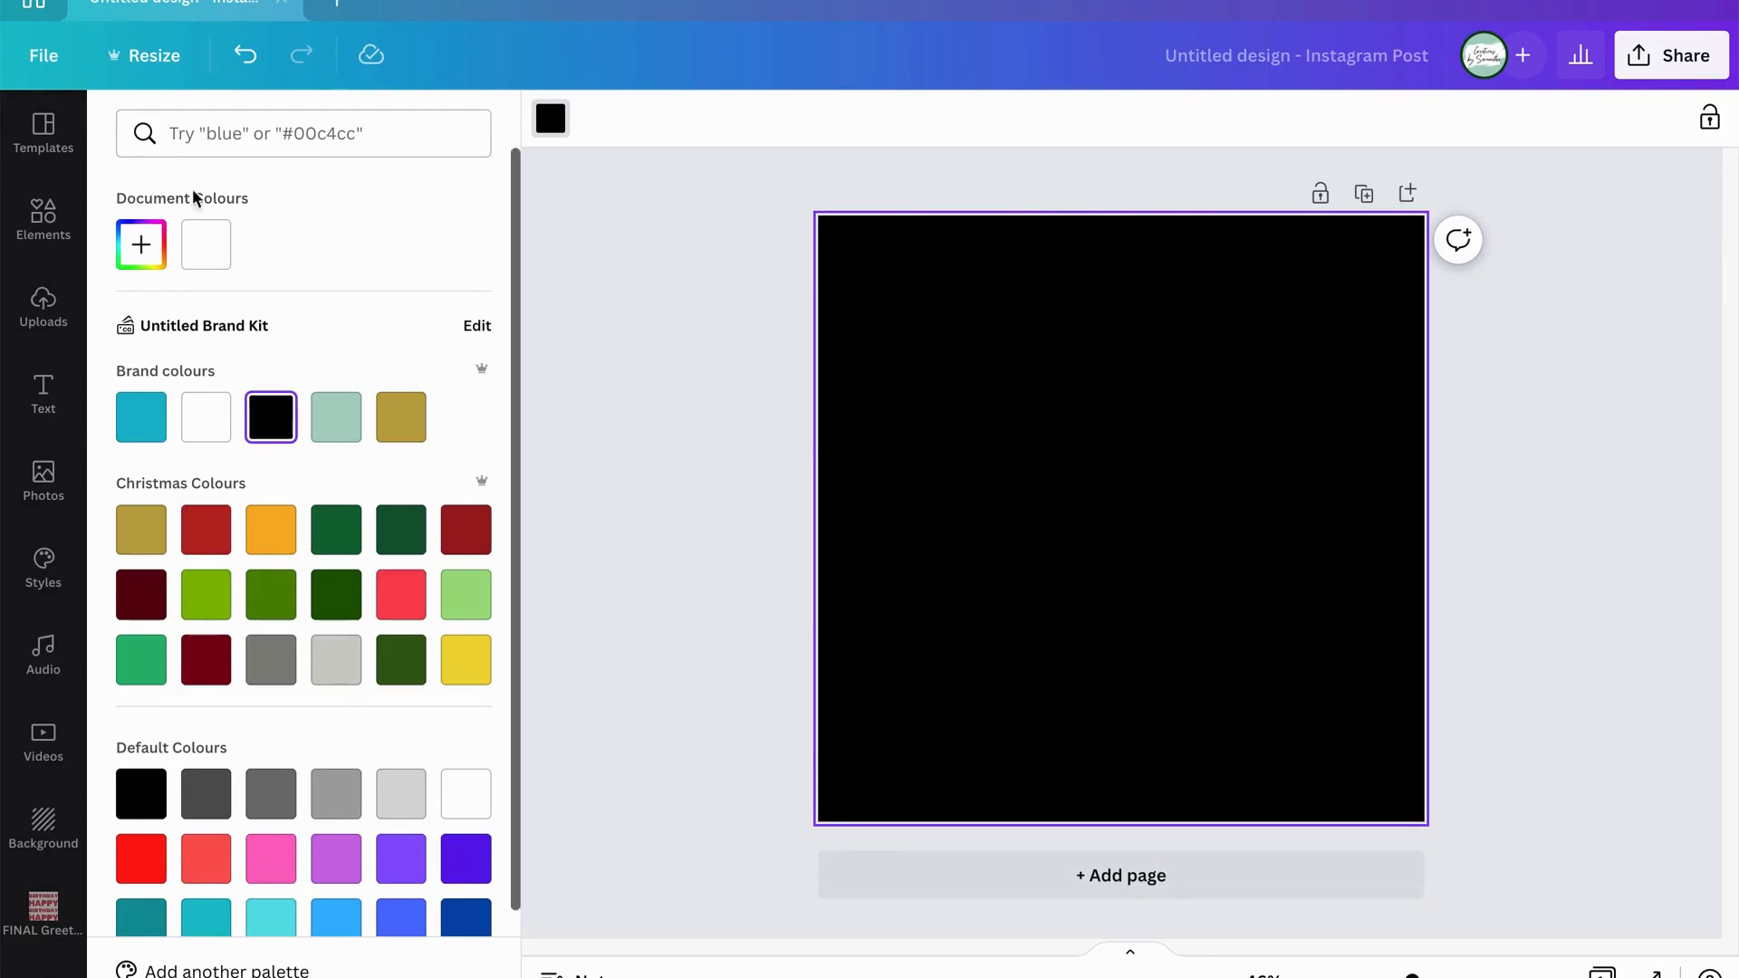
Add a square shape and reshape it into a narrow vertical stripe spanning the full page height, left of the page centre.
{"action": "left_click", "coordinate": [41, 217]}
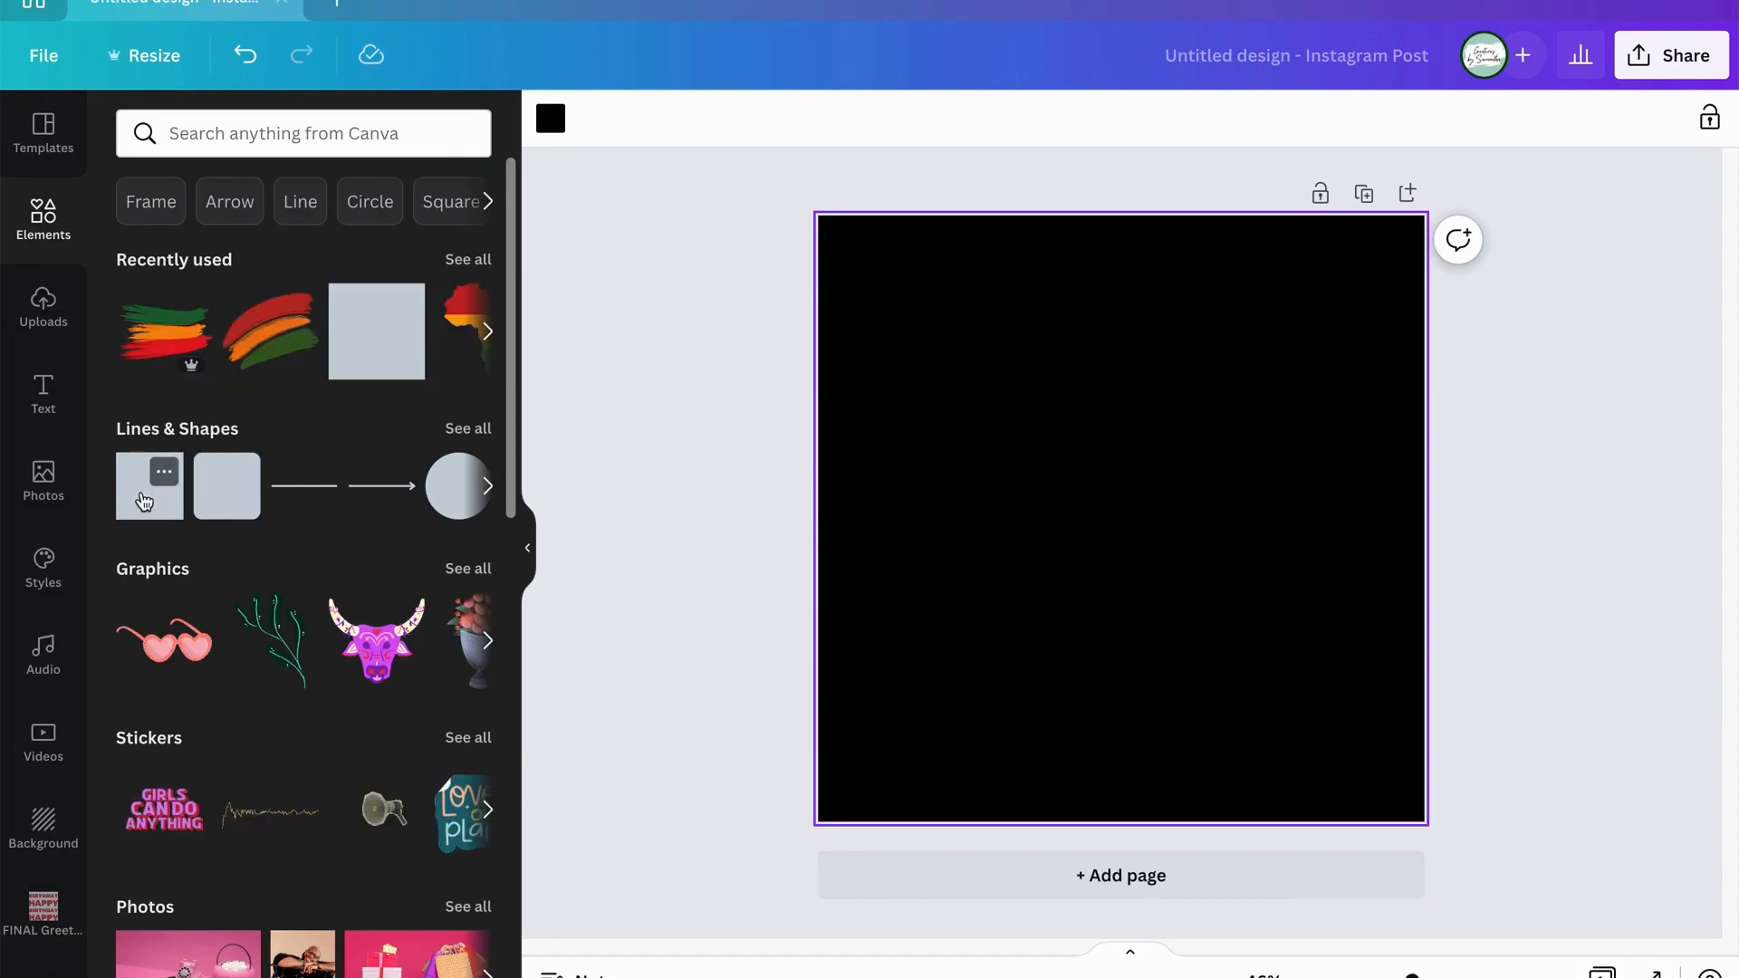
{"action": "left_click", "coordinate": [144, 500]}
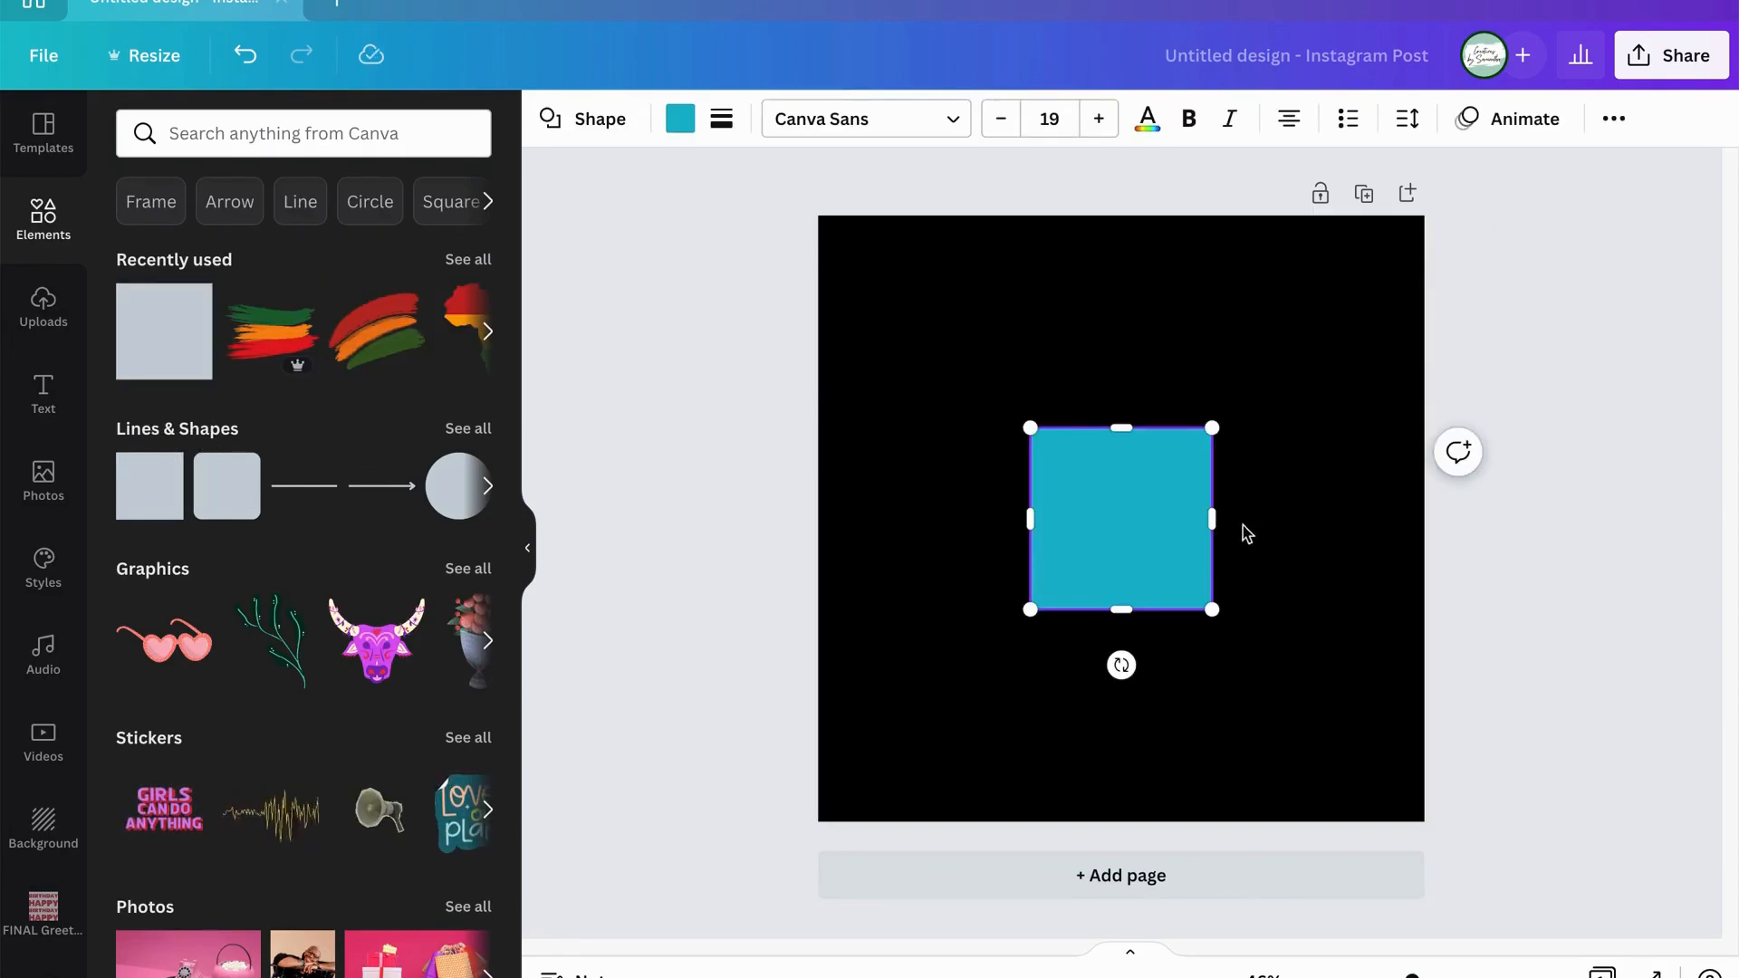
{"action": "left_click_drag", "start_coordinate": [1217, 521], "coordinate": [1123, 530]}
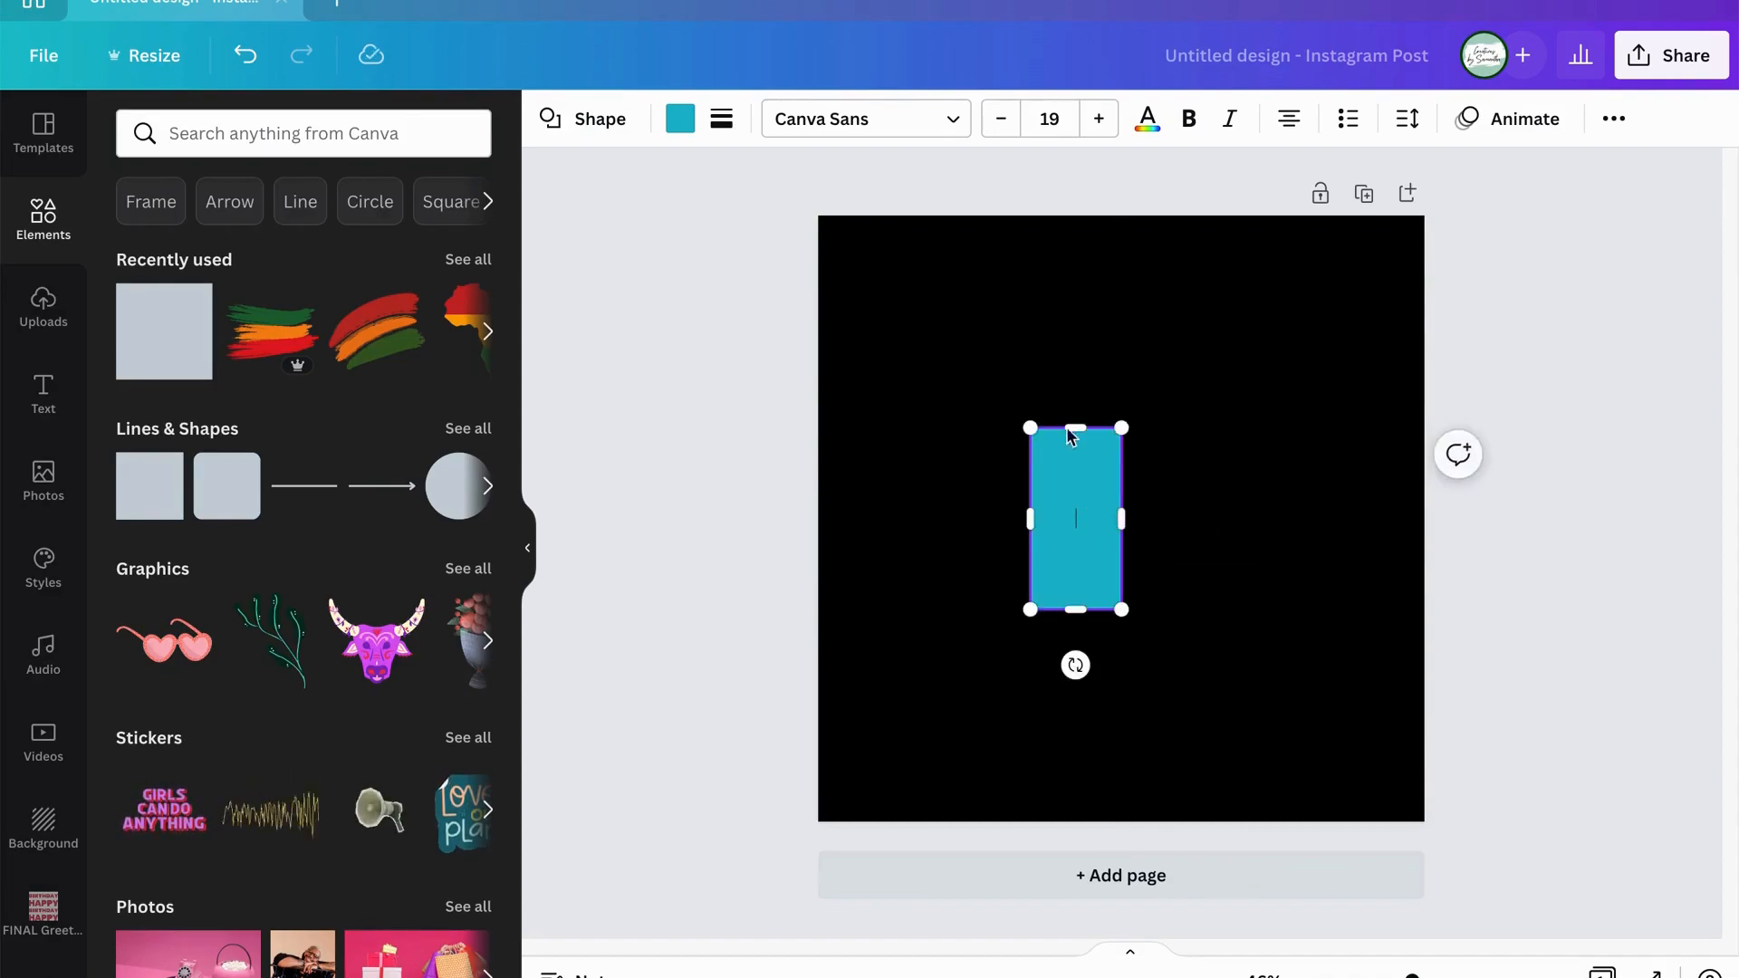
{"action": "left_click_drag", "start_coordinate": [1074, 426], "coordinate": [1056, 215]}
{"action": "left_click_drag", "start_coordinate": [1084, 609], "coordinate": [1084, 822]}
{"action": "left_click_drag", "start_coordinate": [1059, 450], "coordinate": [1037, 446]}
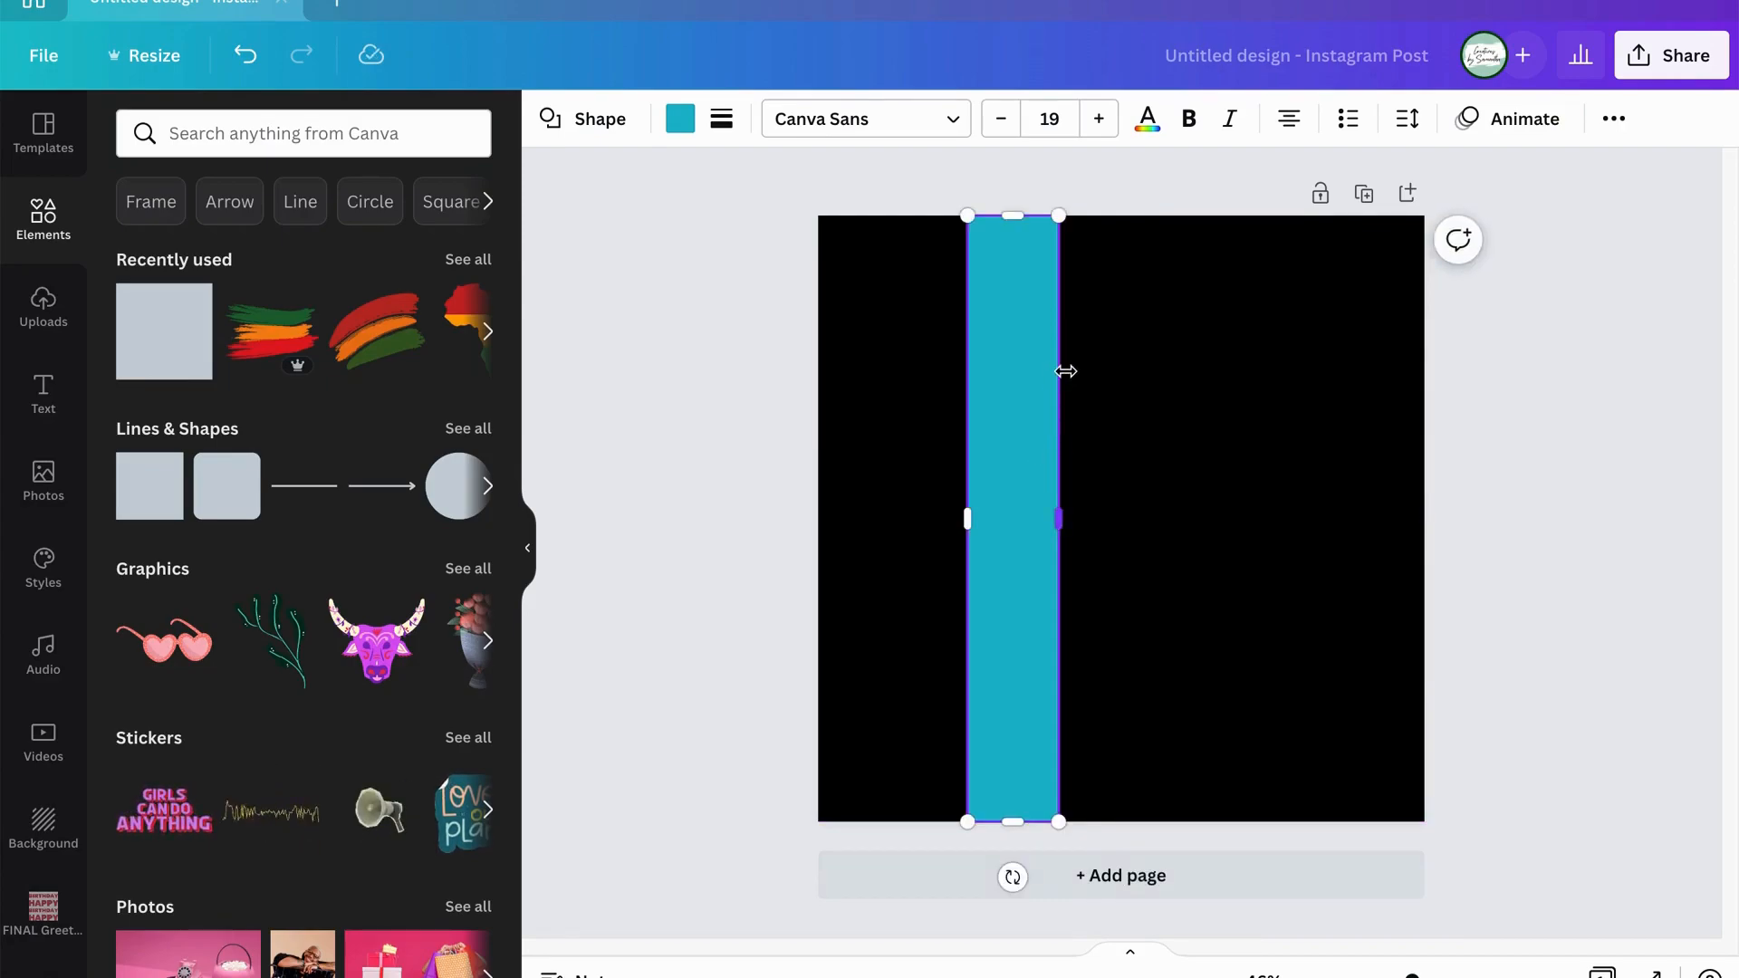
Duplicate the stripe, place the copy flush against the original's right edge and widen it slightly.
{"action": "key", "text": "ctrl+d"}
{"action": "left_click_drag", "start_coordinate": [1025, 362], "coordinate": [1112, 348]}
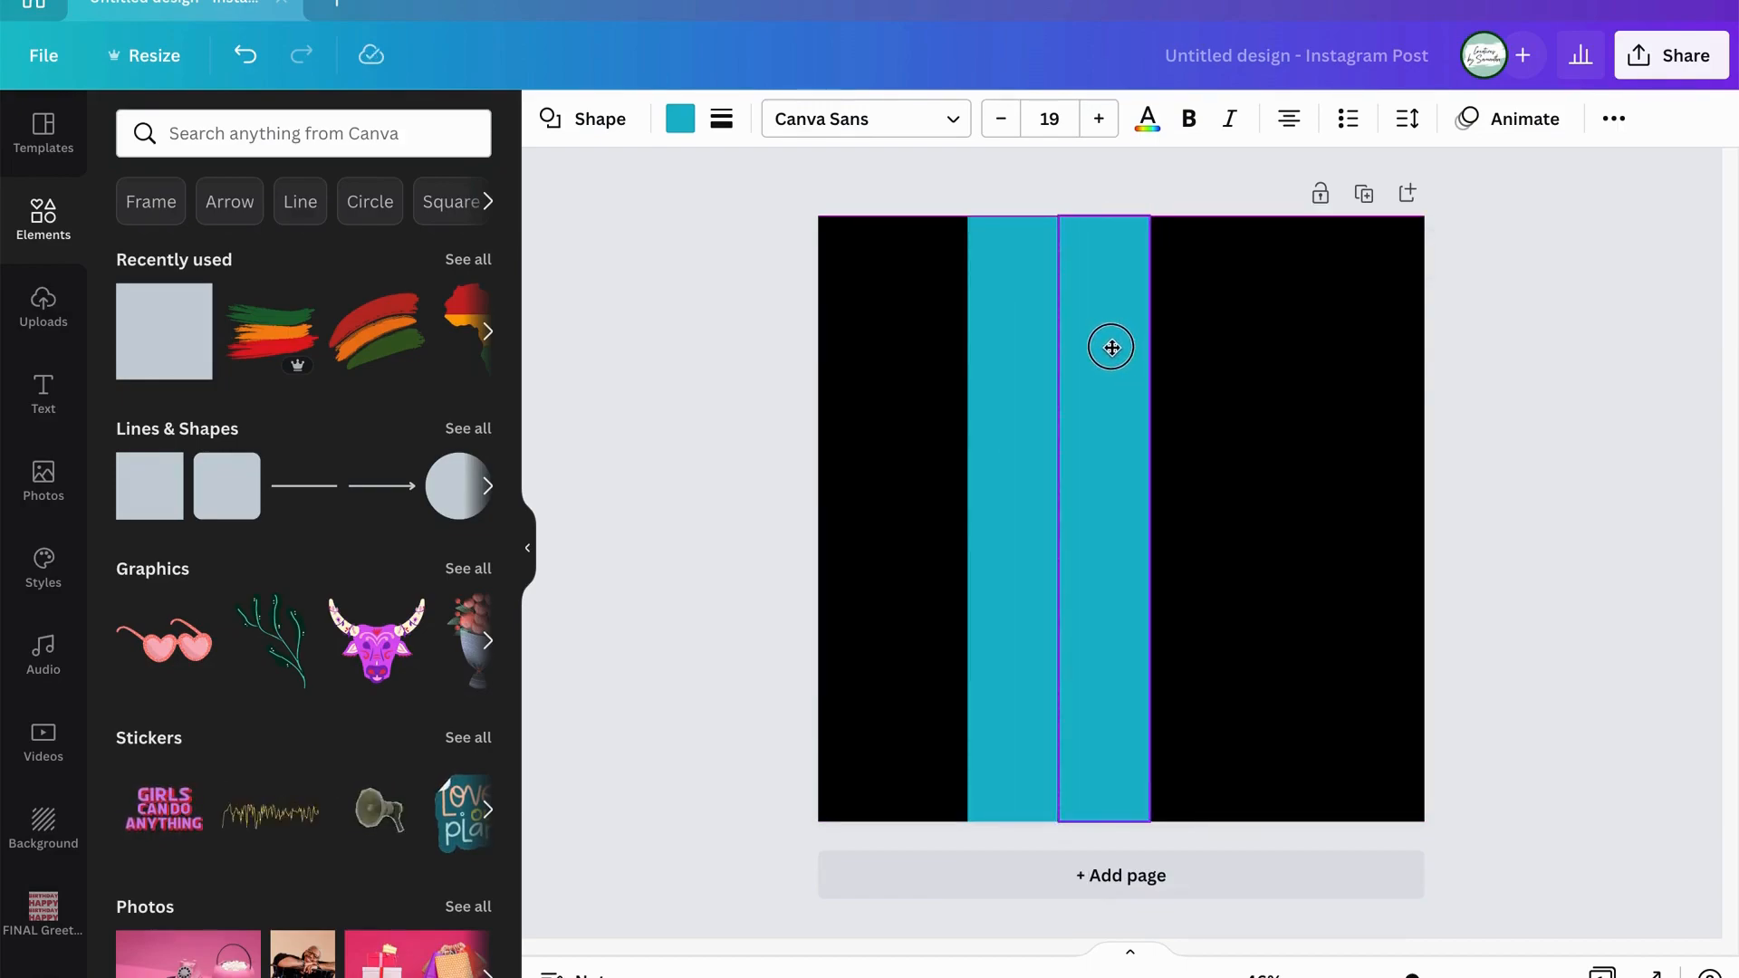
{"action": "left_click", "coordinate": [1259, 364]}
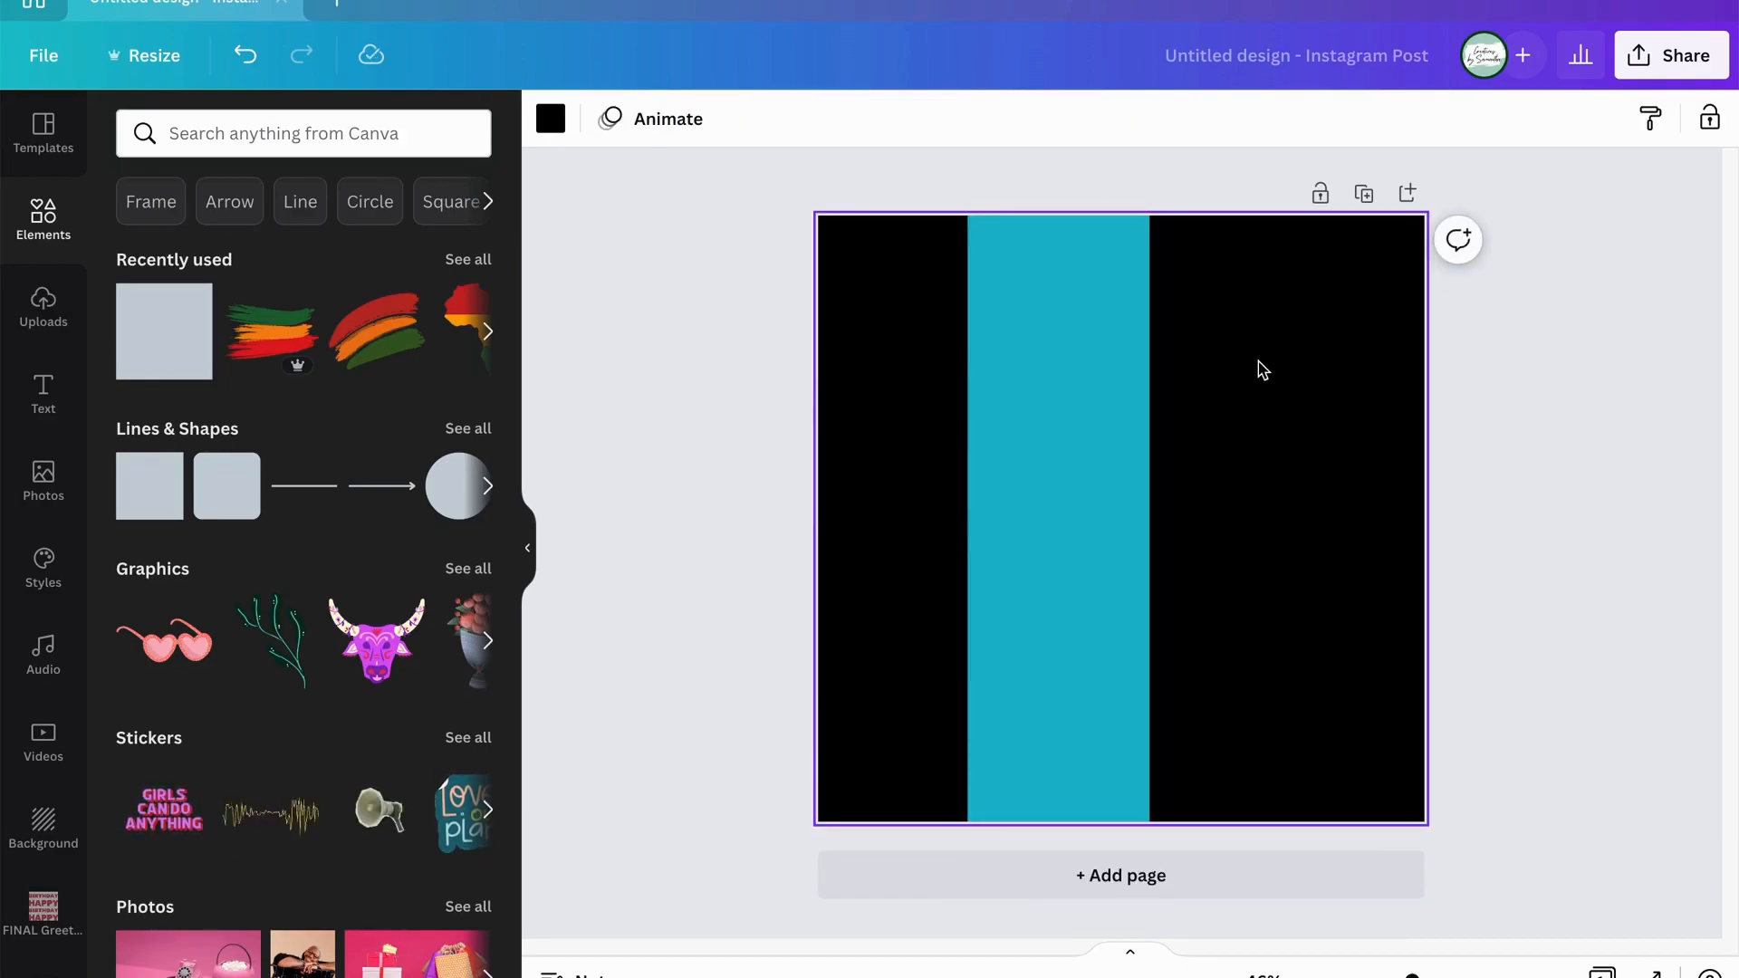
{"action": "left_click", "coordinate": [1142, 399]}
{"action": "left_click_drag", "start_coordinate": [1153, 522], "coordinate": [1172, 521]}
{"action": "left_click", "coordinate": [1254, 492]}
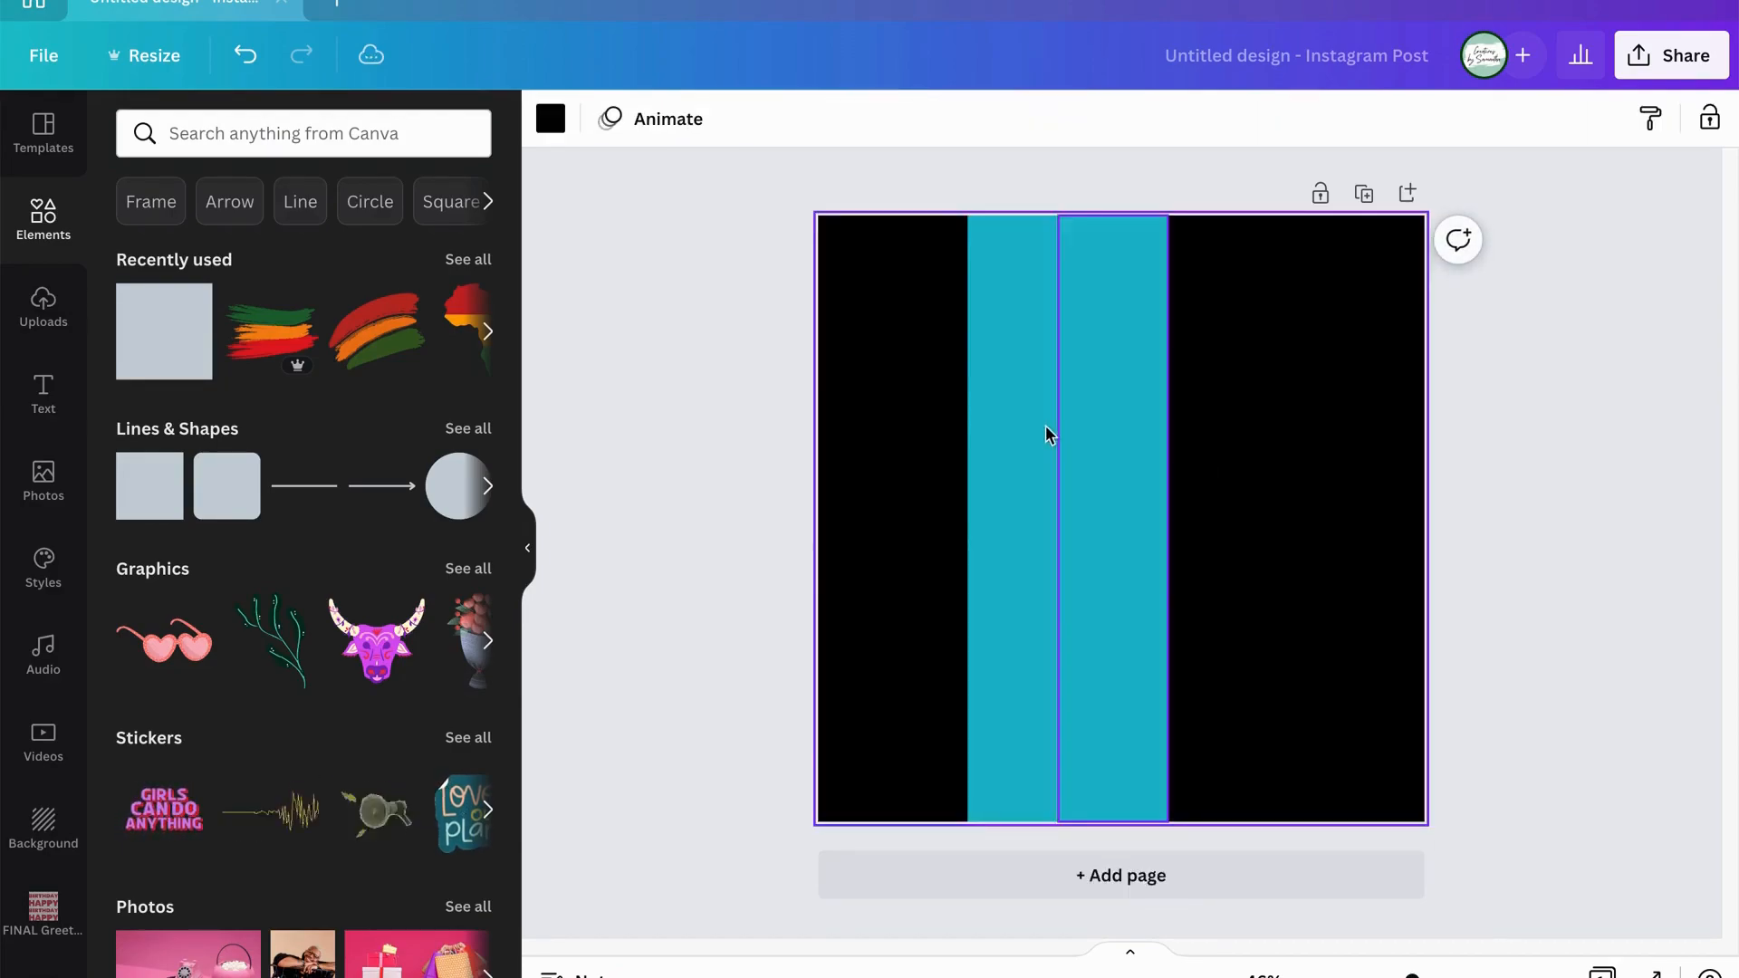
Duplicate the left stripe, place the copy against the middle stripe's right edge and nudge it left to close the gap.
{"action": "left_click", "coordinate": [1023, 423]}
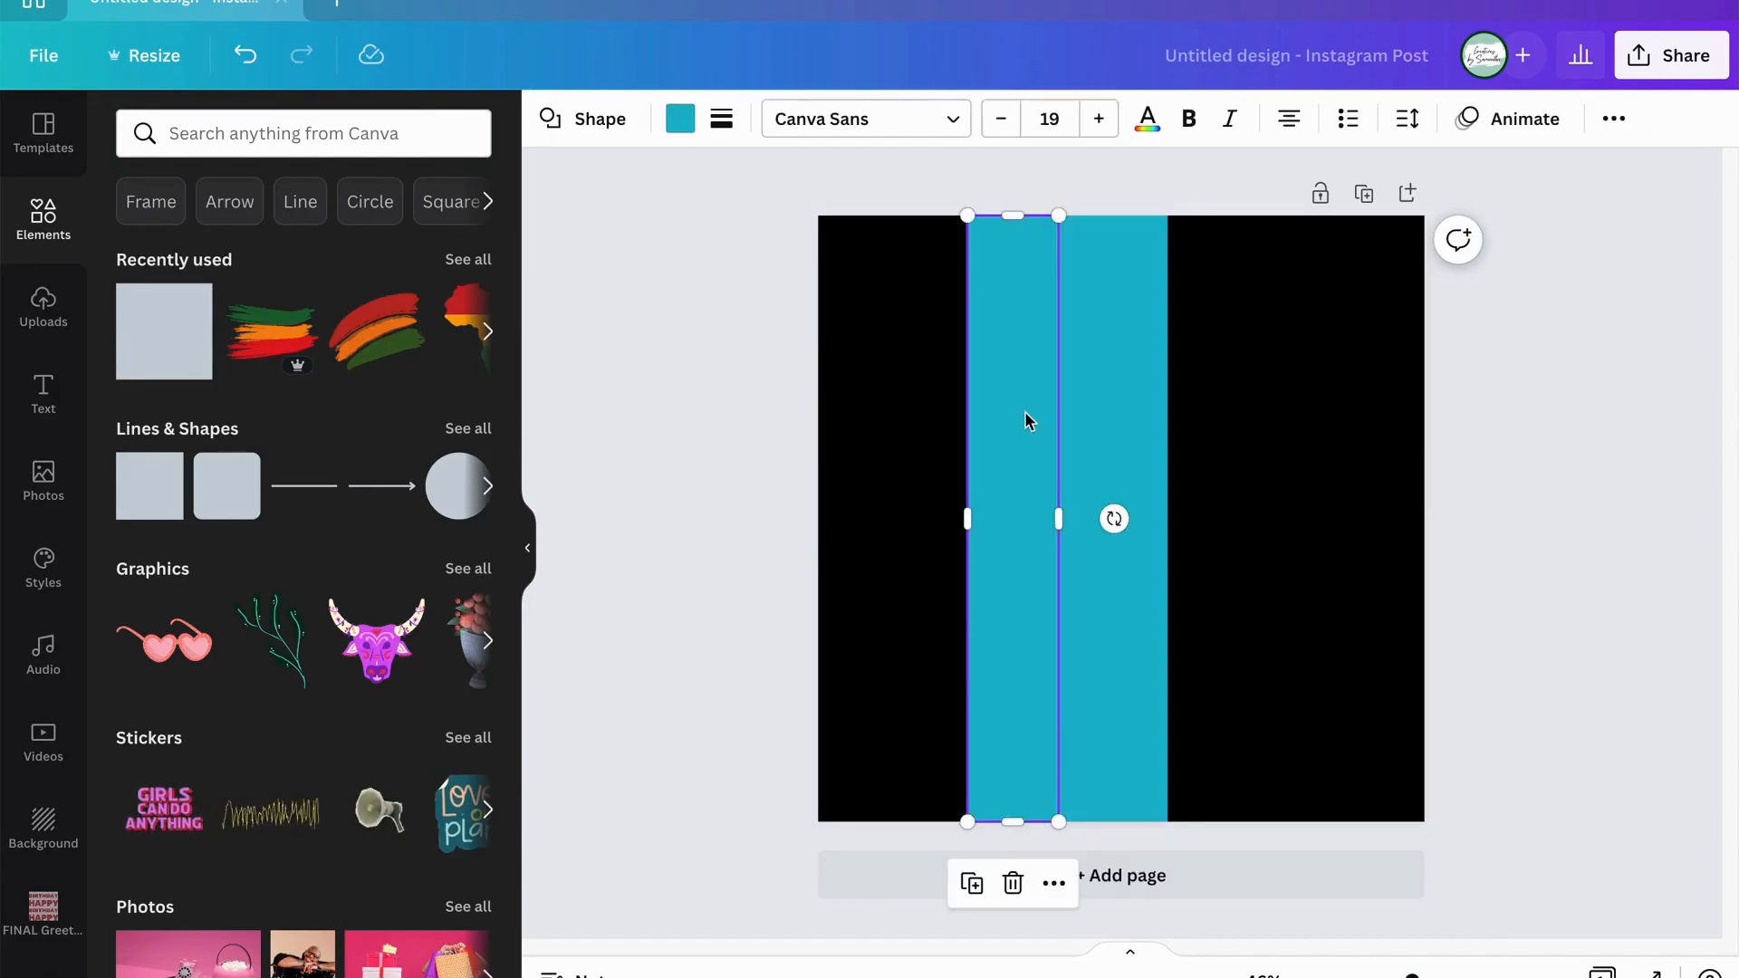
{"action": "key", "text": "ctrl+d"}
{"action": "left_click", "coordinate": [1014, 422]}
{"action": "left_click_drag", "start_coordinate": [1014, 422], "coordinate": [1211, 416]}
{"action": "left_click", "coordinate": [1337, 410]}
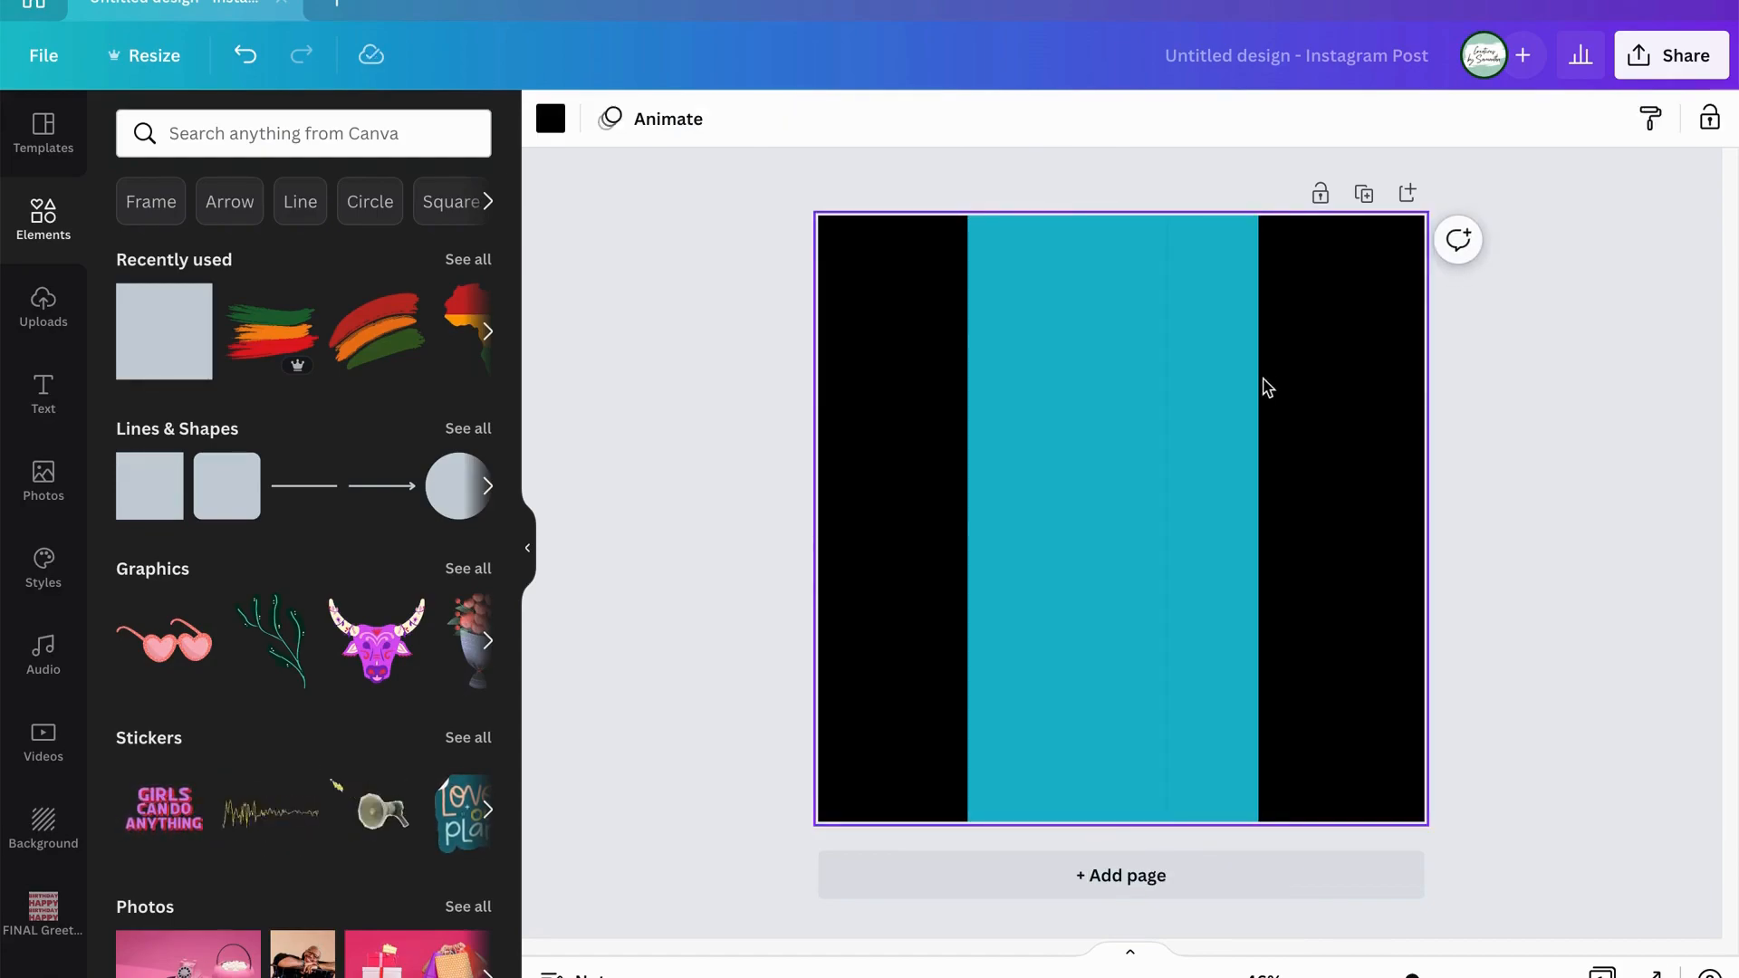
{"action": "left_click", "coordinate": [1234, 385]}
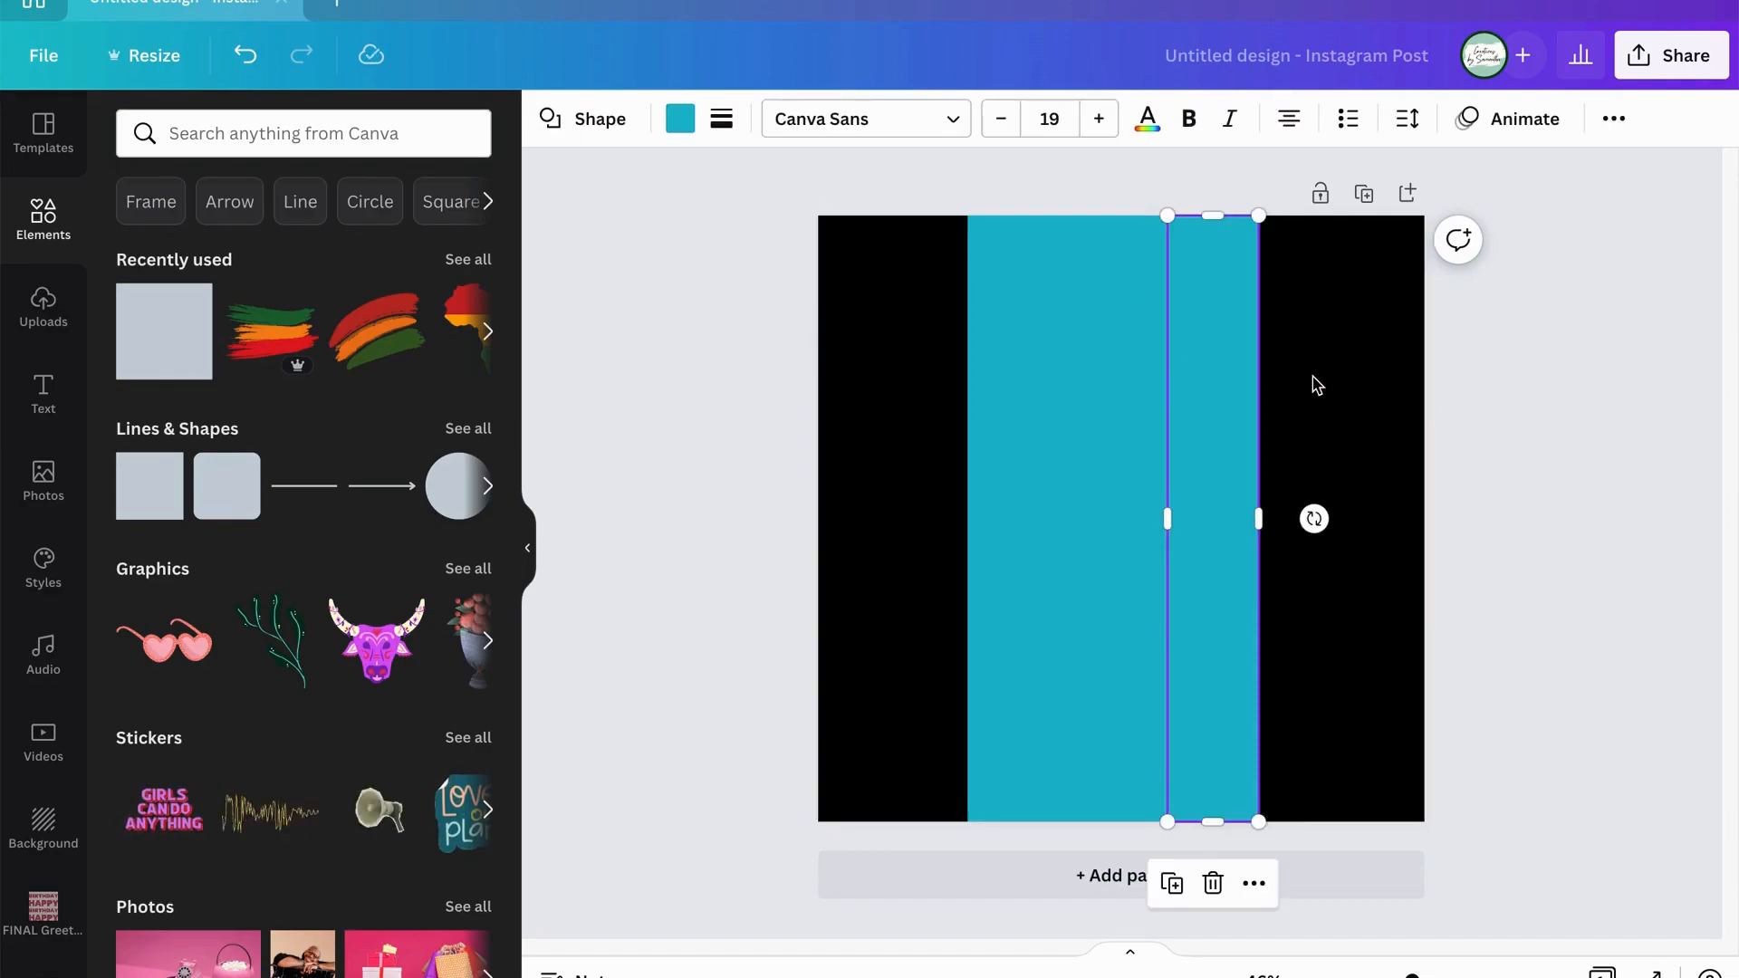
{"action": "key", "text": "Left"}
{"action": "left_click", "coordinate": [1341, 391]}
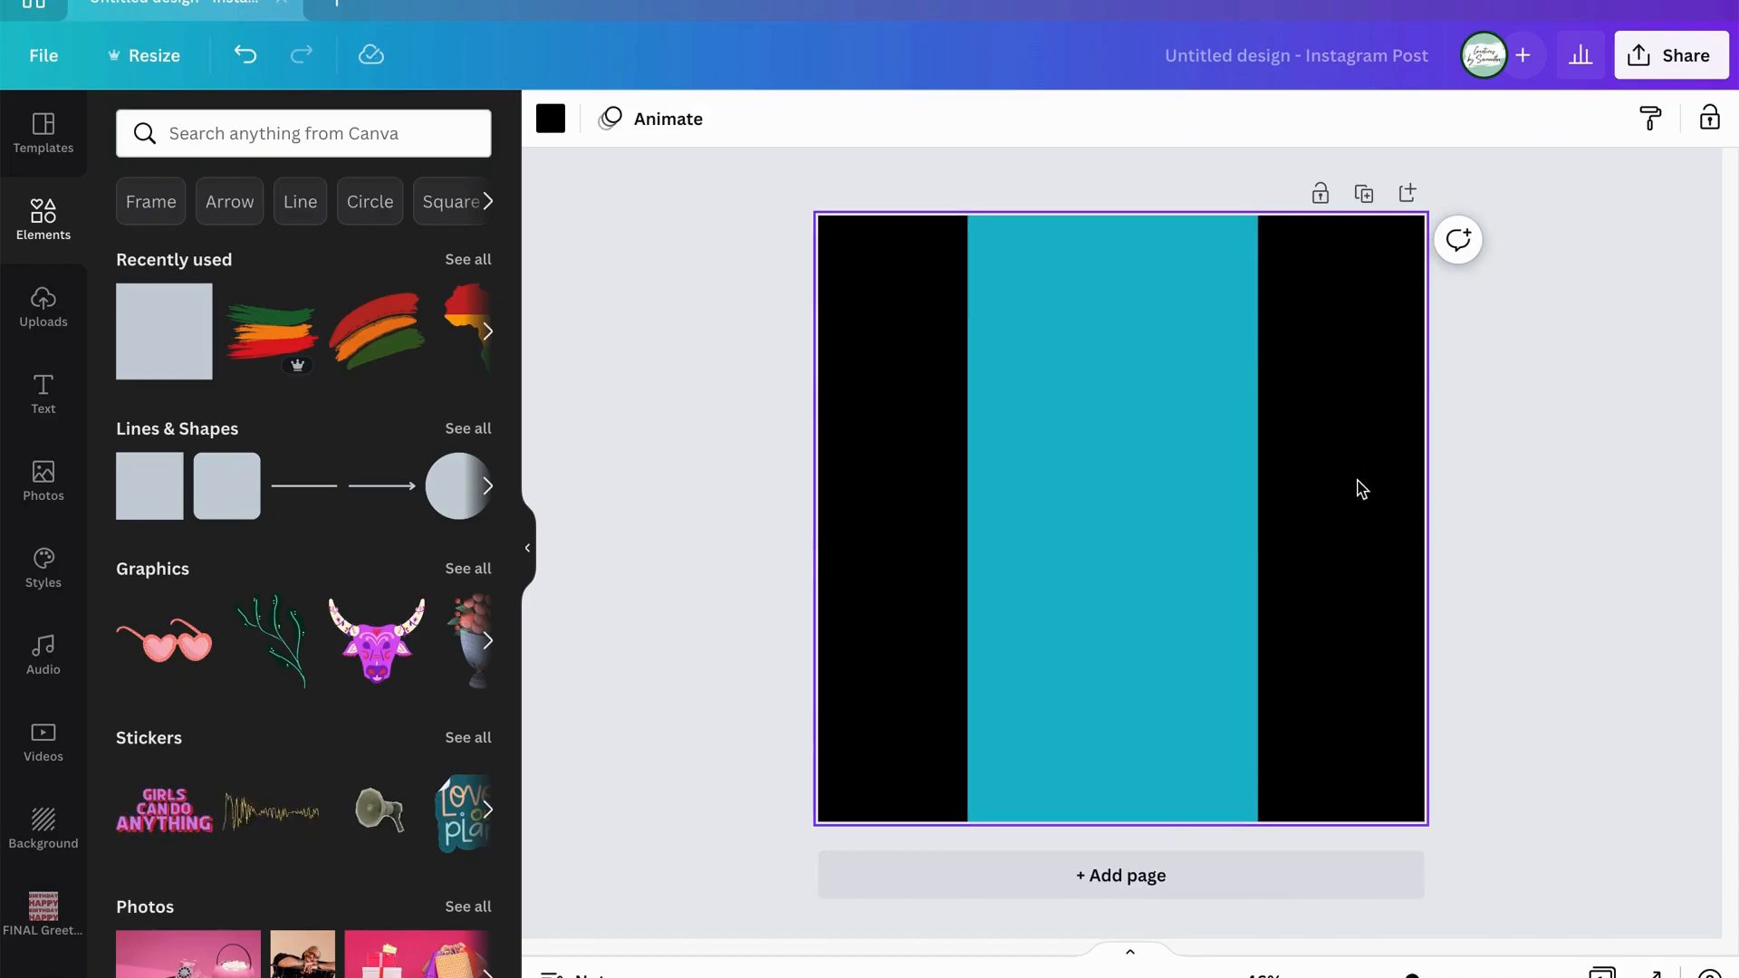
Select all three stripes together and centre them horizontally on the page.
{"action": "left_click_drag", "start_coordinate": [1355, 464], "coordinate": [892, 428]}
{"action": "mouse_move", "coordinate": [1120, 443]}
{"action": "left_mouse_down"}
{"action": "mouse_move", "coordinate": [1153, 451]}
{"action": "mouse_move", "coordinate": [1131, 451]}
{"action": "left_mouse_up"}
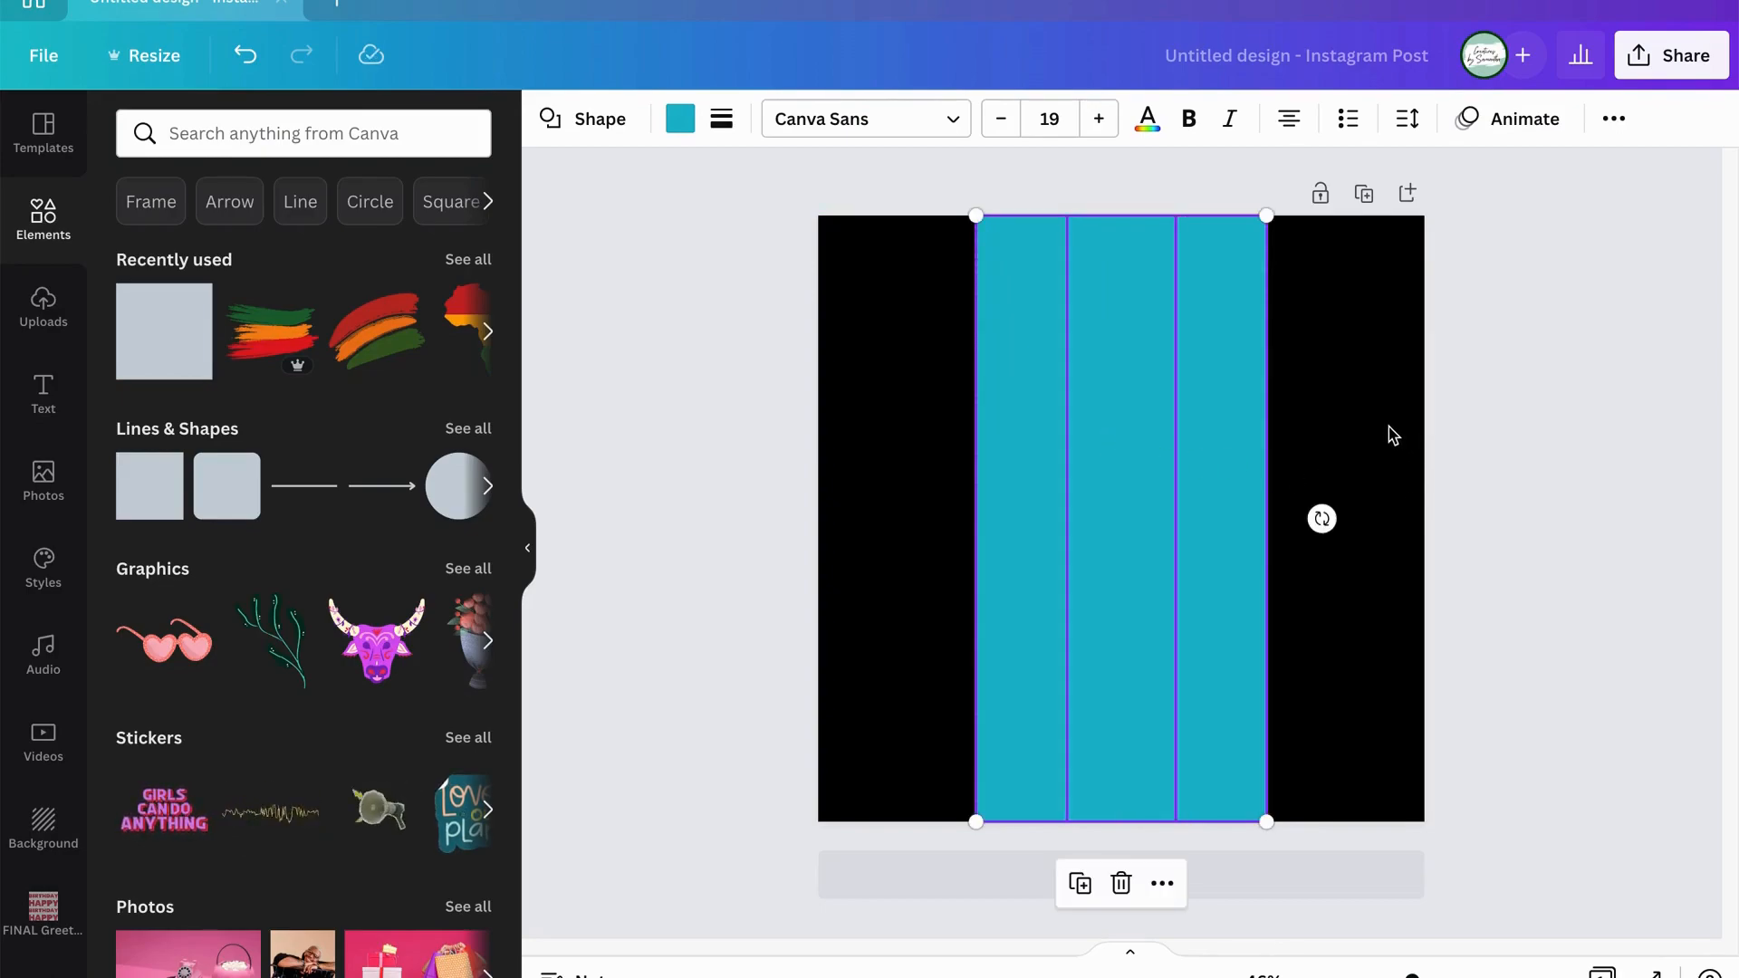
{"action": "left_click", "coordinate": [1388, 453]}
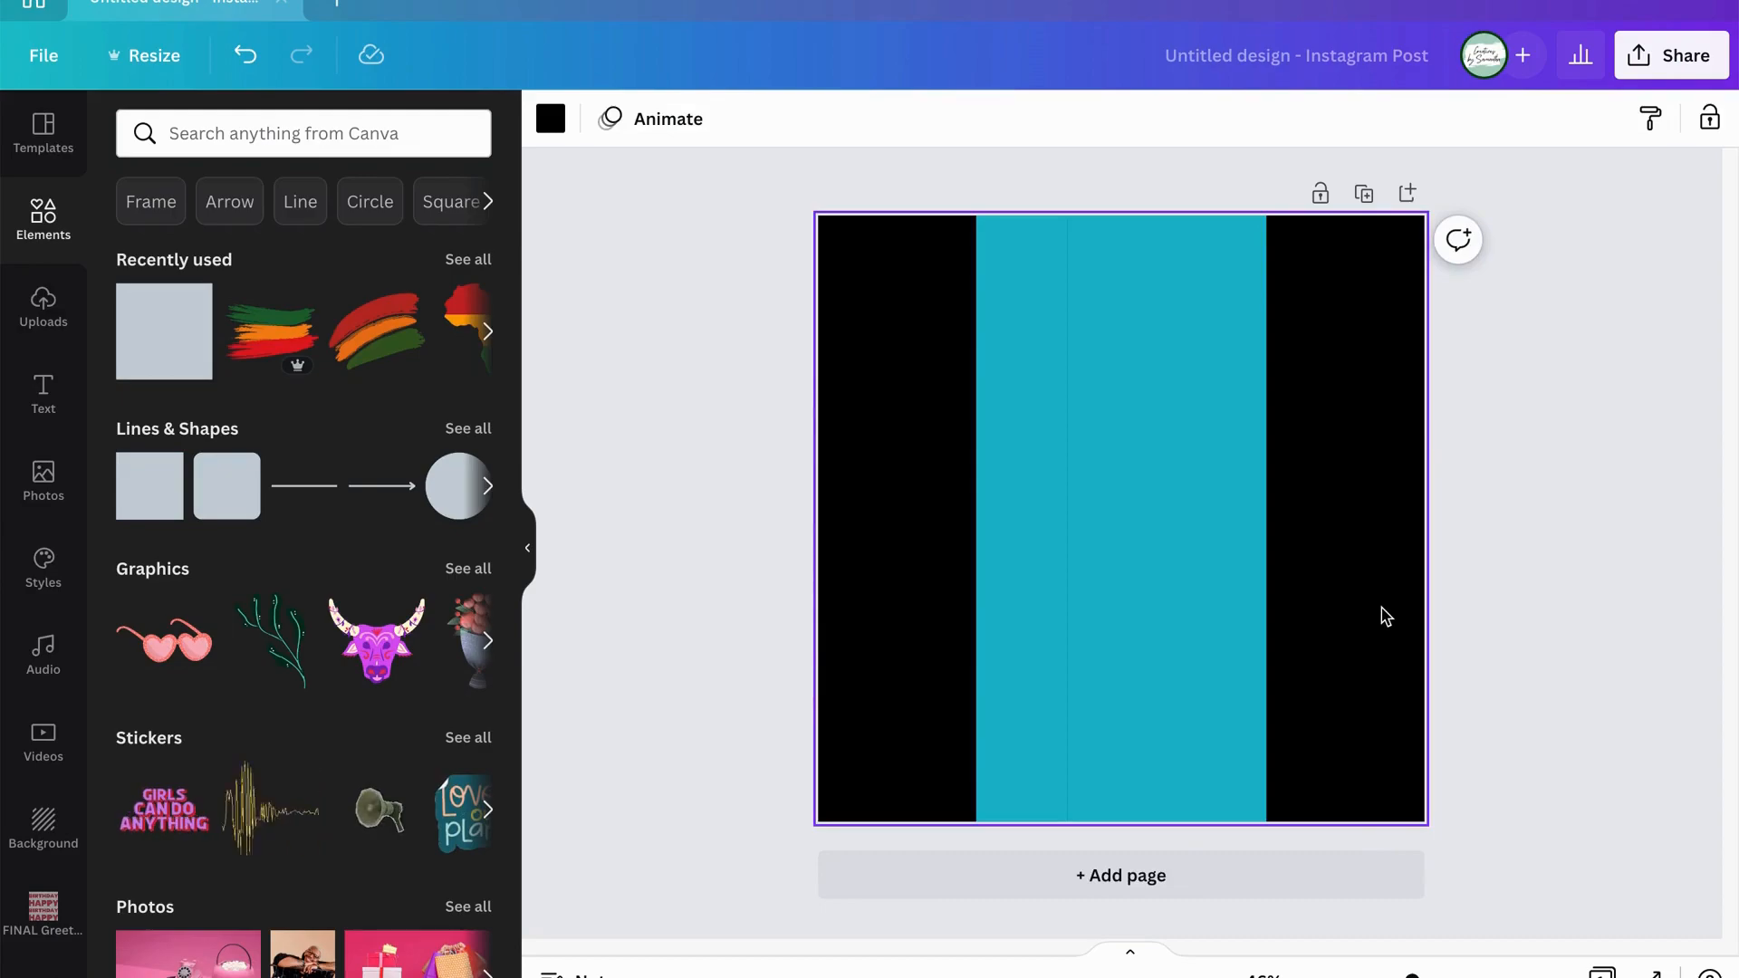
{"action": "left_click", "coordinate": [1028, 547]}
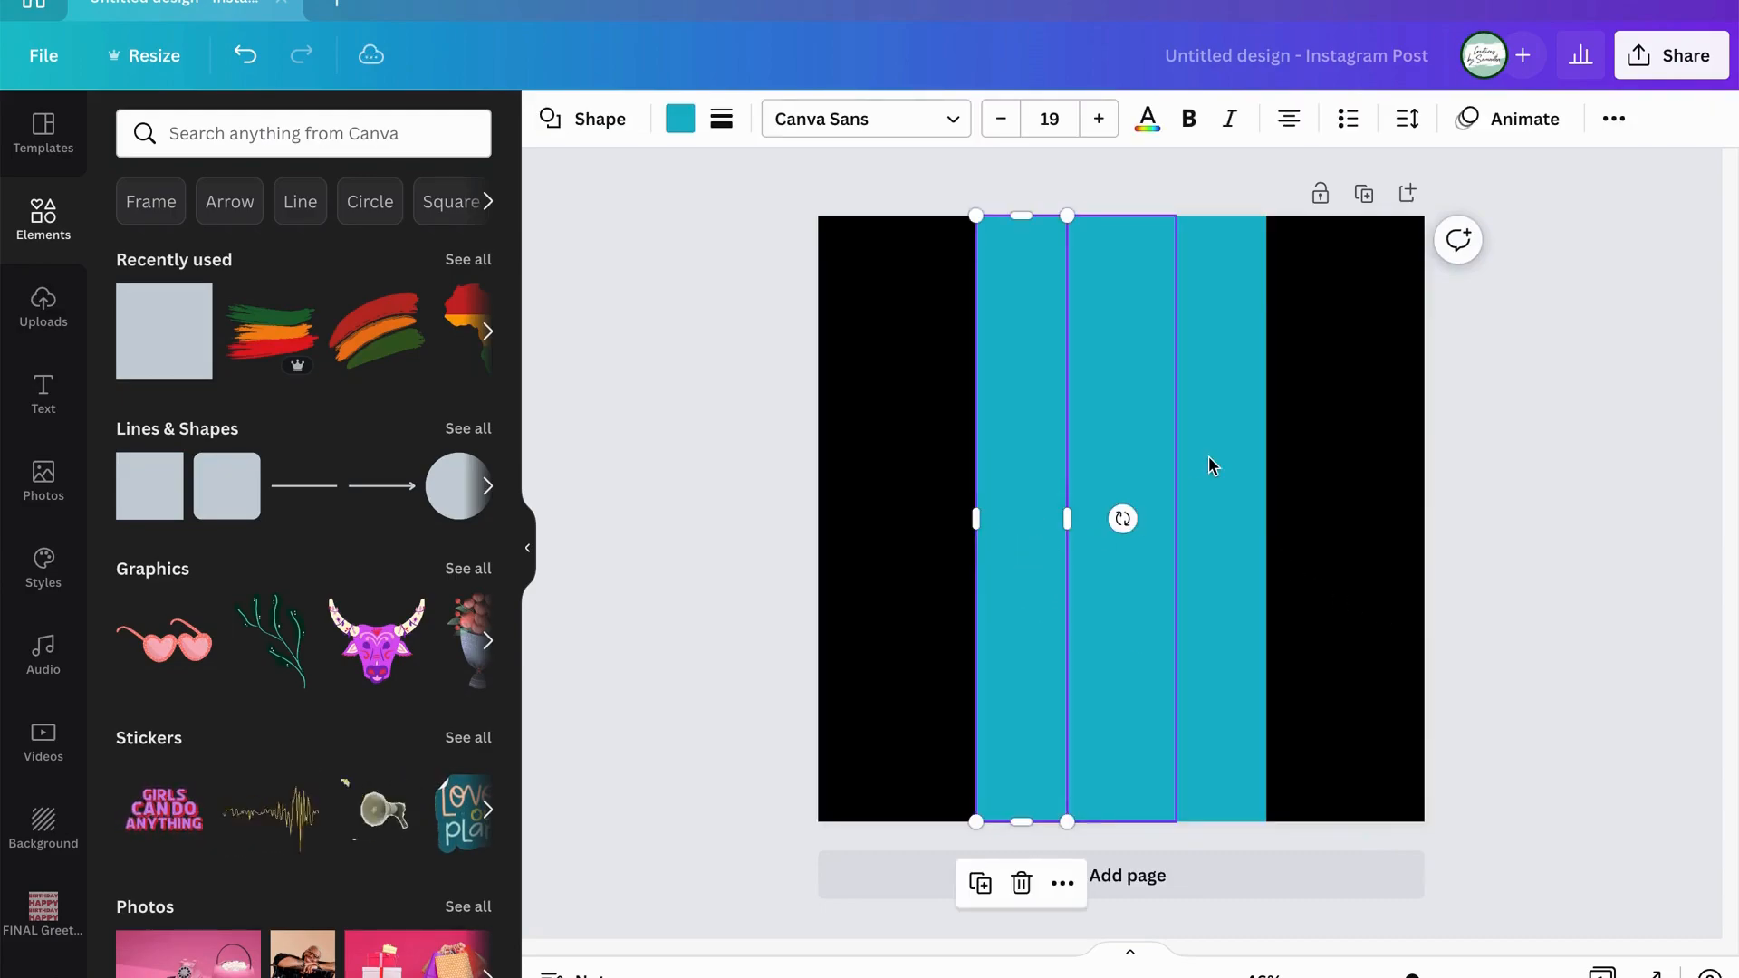
{"action": "left_click", "coordinate": [1388, 455]}
{"action": "left_click_drag", "start_coordinate": [1317, 478], "coordinate": [927, 448]}
{"action": "left_click_drag", "start_coordinate": [1110, 479], "coordinate": [1118, 478]}
{"action": "left_click", "coordinate": [1349, 664]}
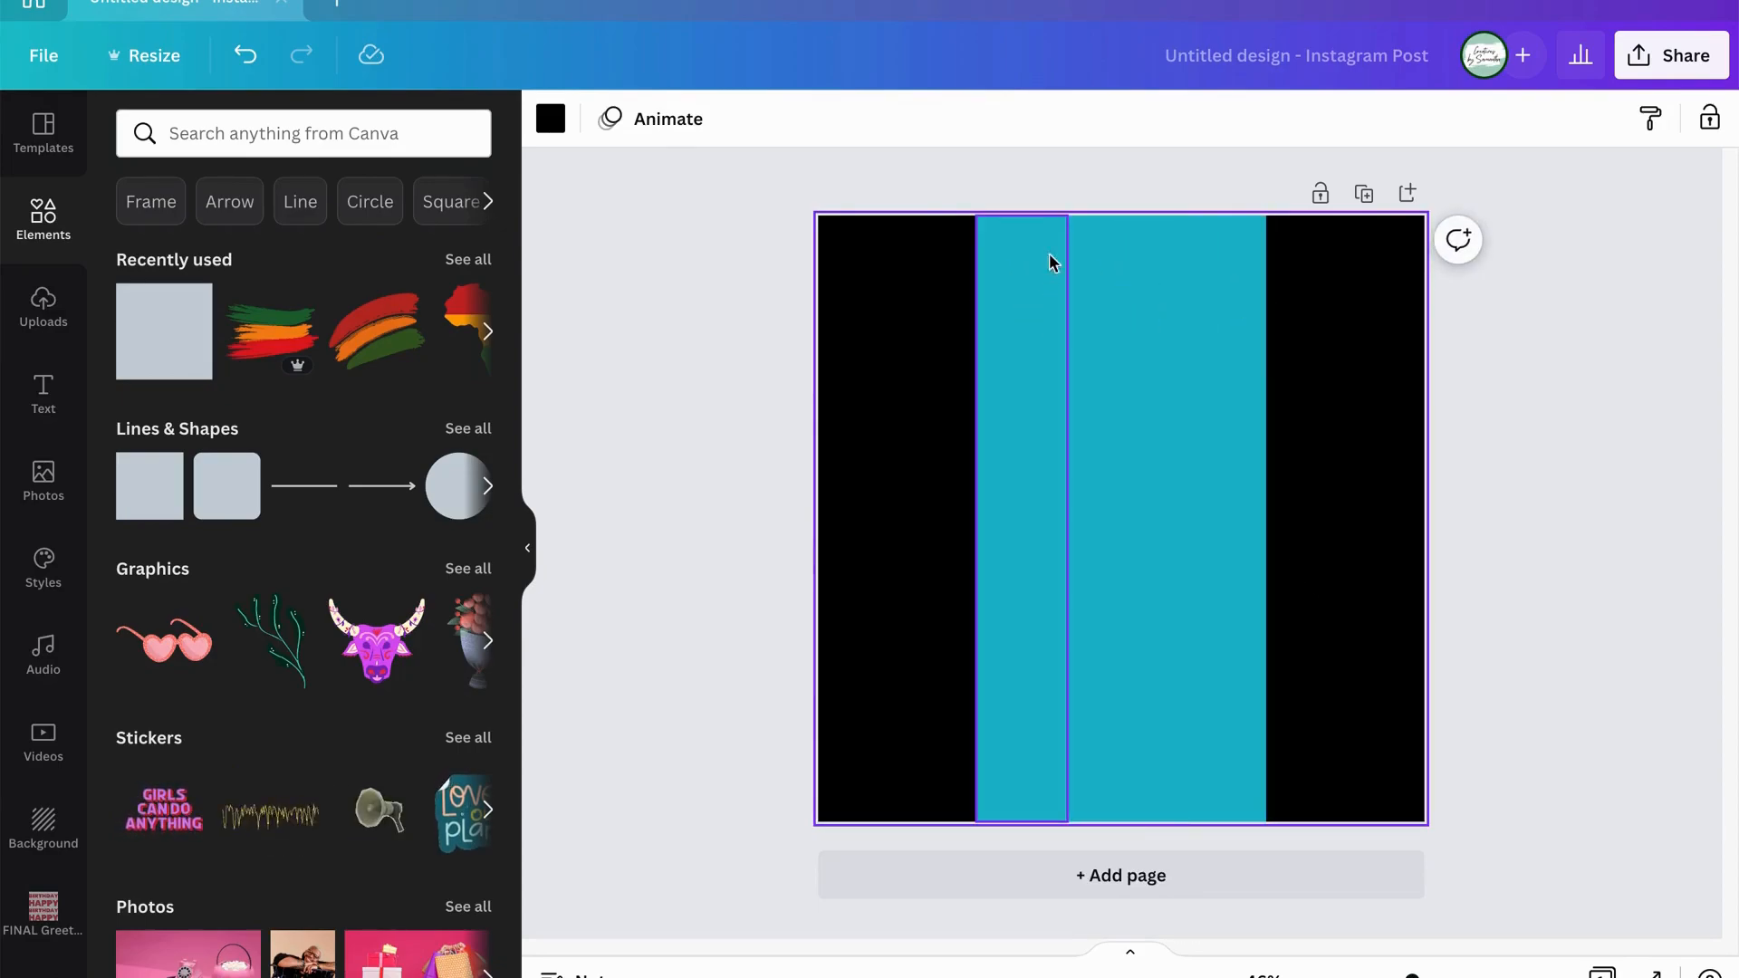
Set the left stripe's fill colour to green 10863A.
{"action": "left_click", "coordinate": [1011, 335]}
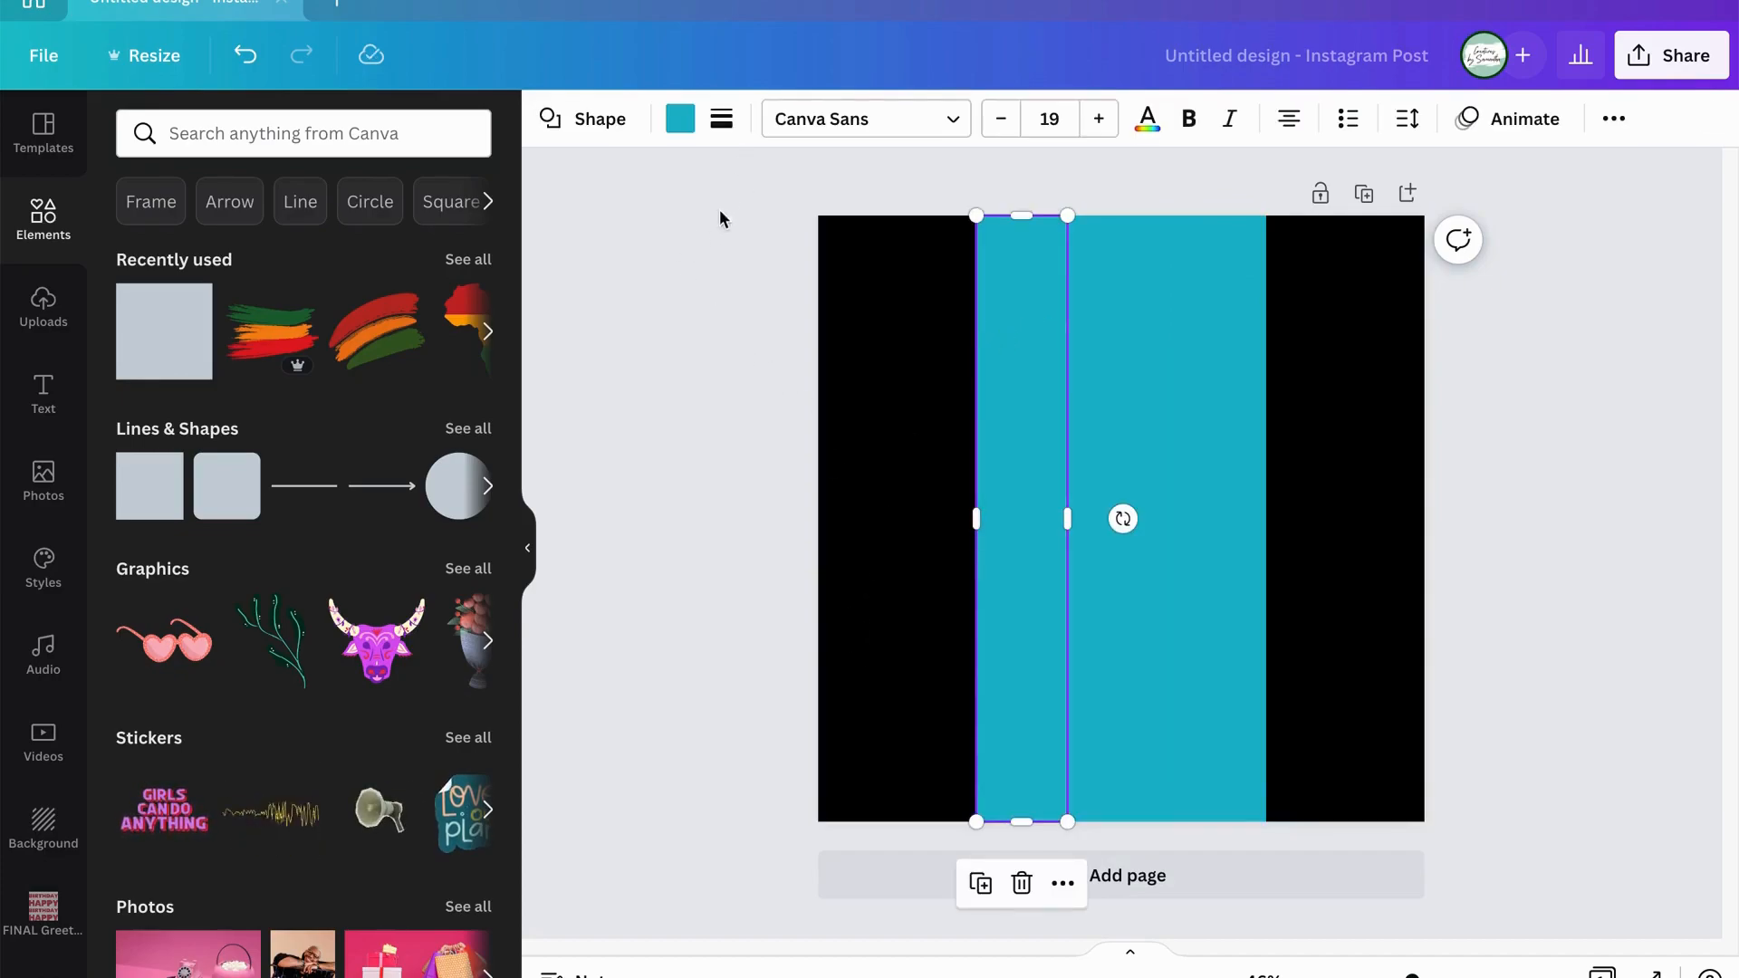
{"action": "left_click", "coordinate": [680, 117]}
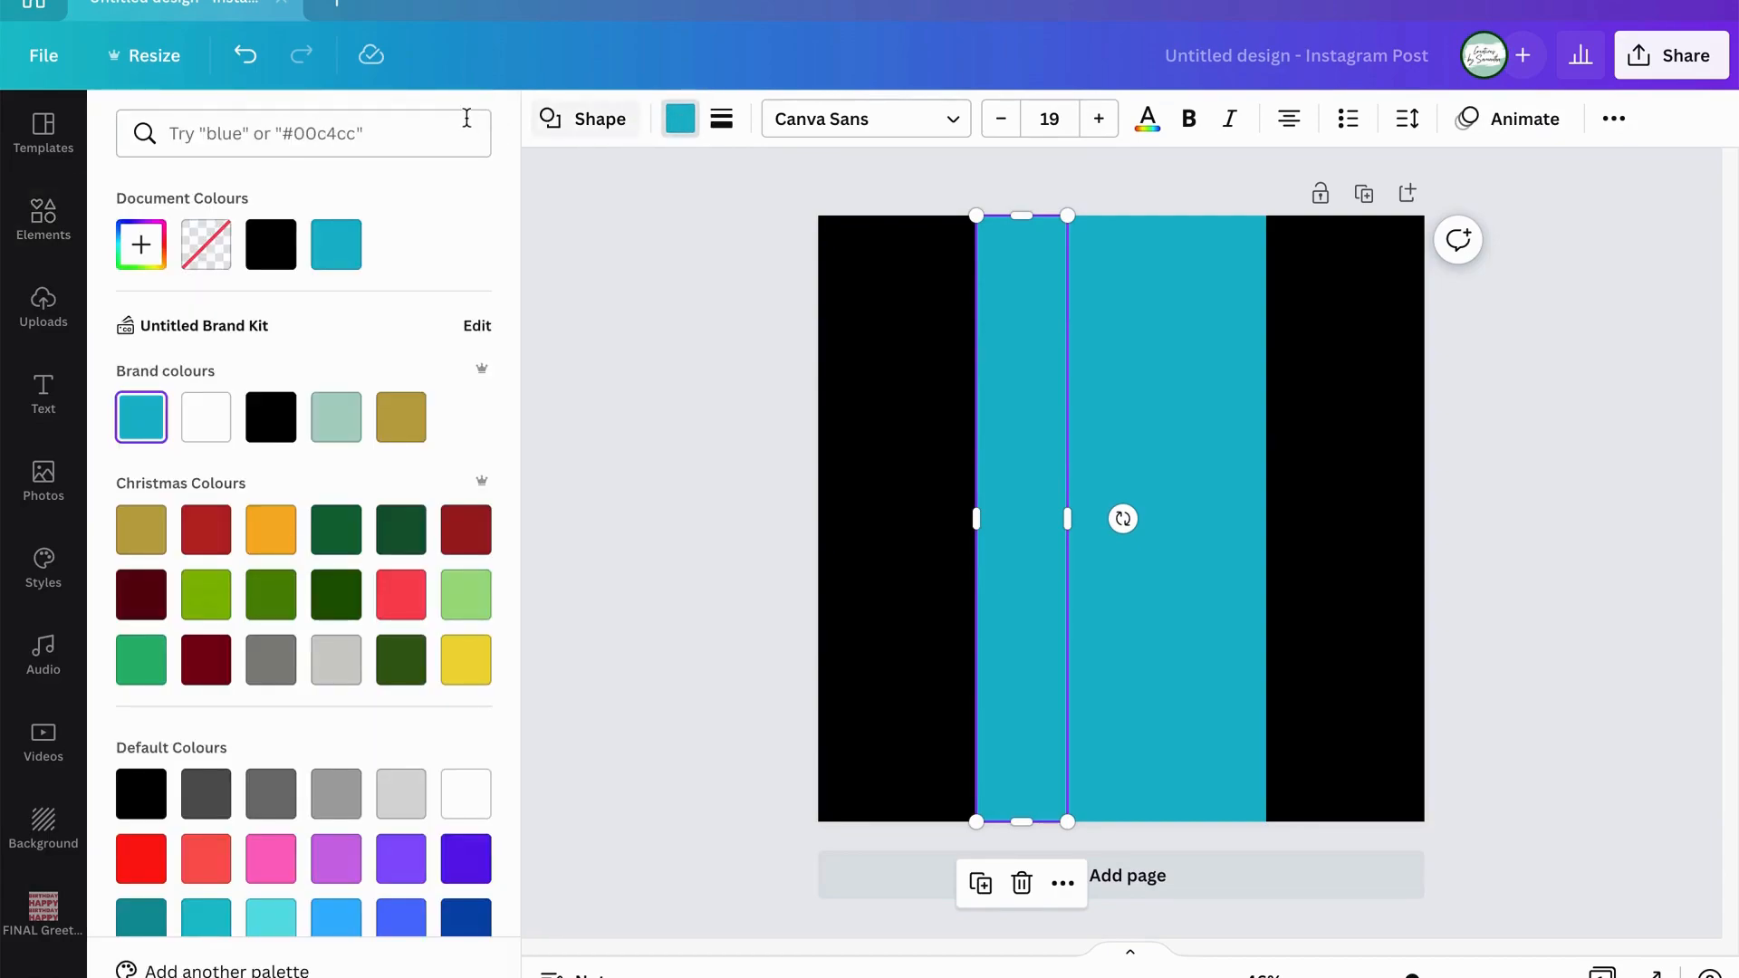
{"action": "left_click", "coordinate": [233, 141]}
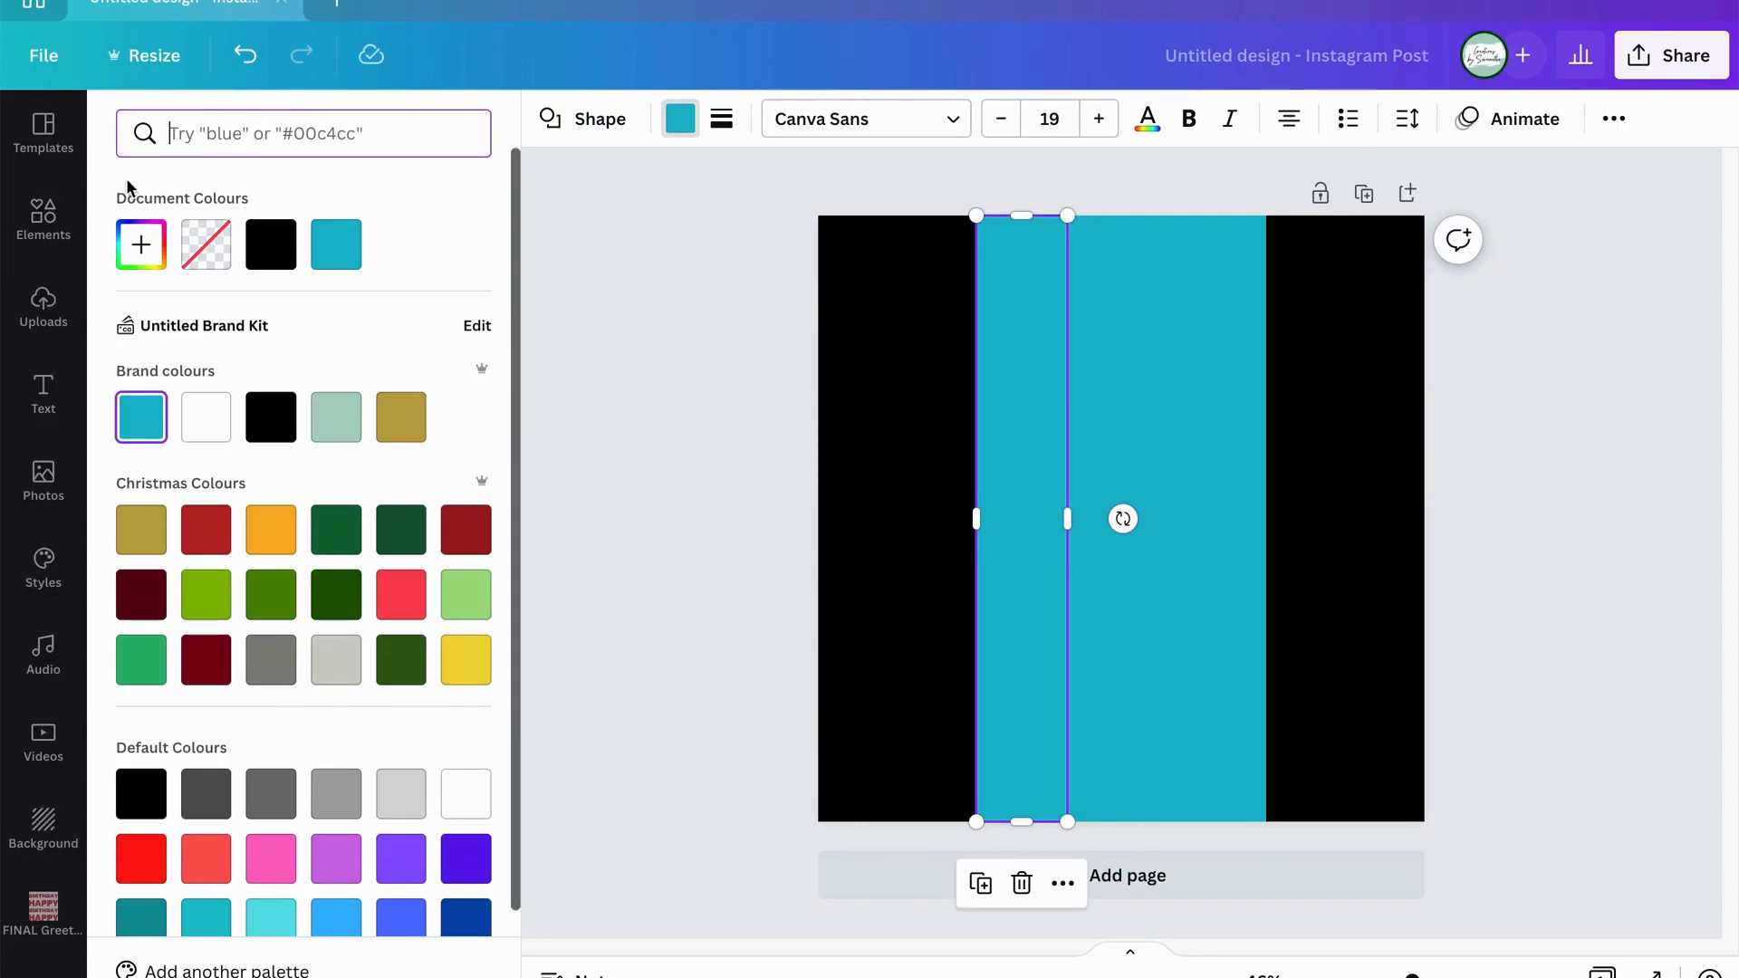
{"action": "type", "text": "1"}
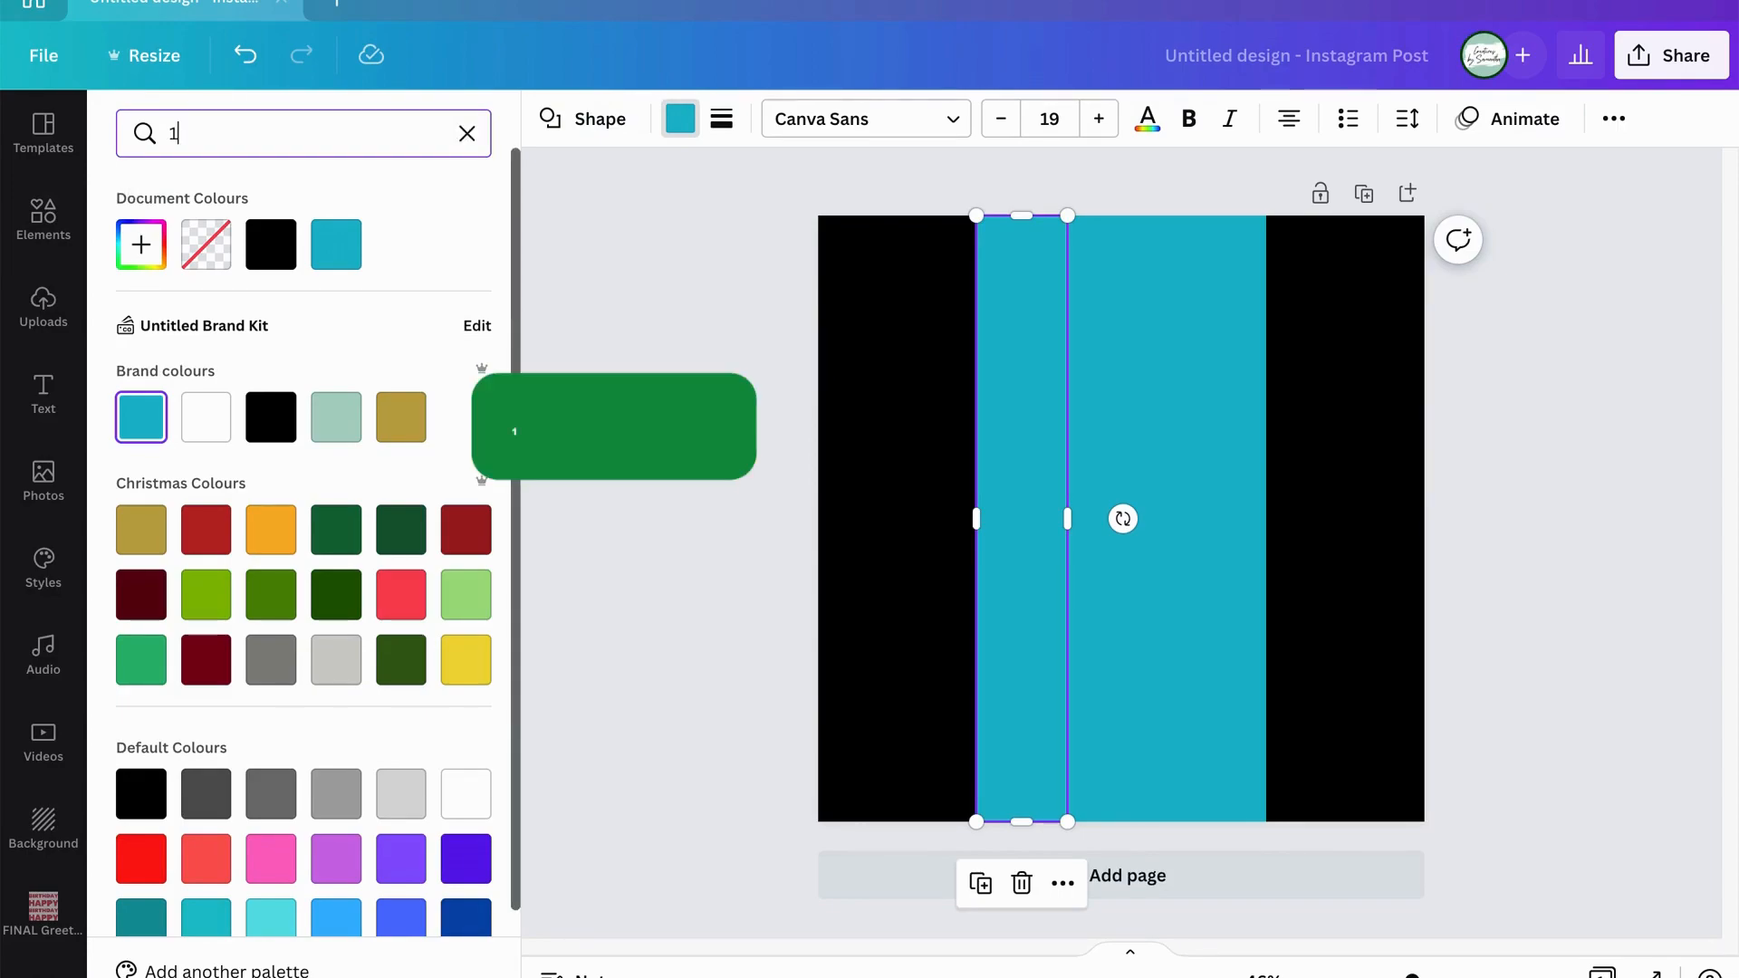
{"action": "type", "text": "086"}
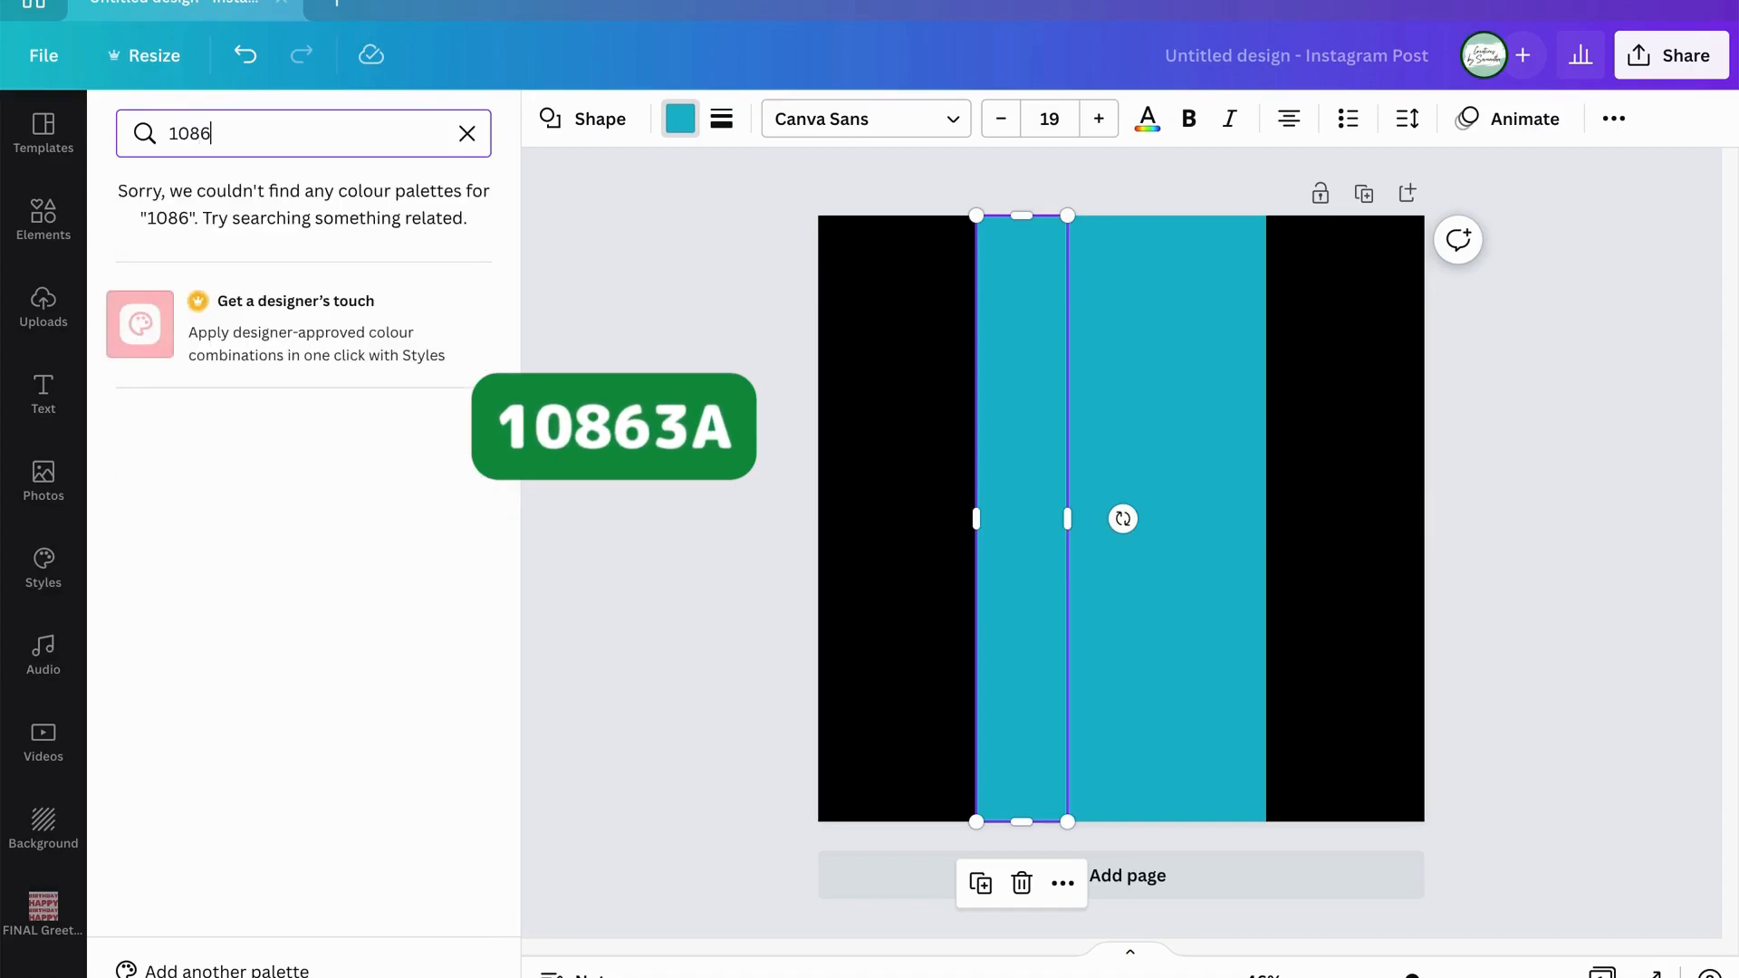
{"action": "type", "text": "3a"}
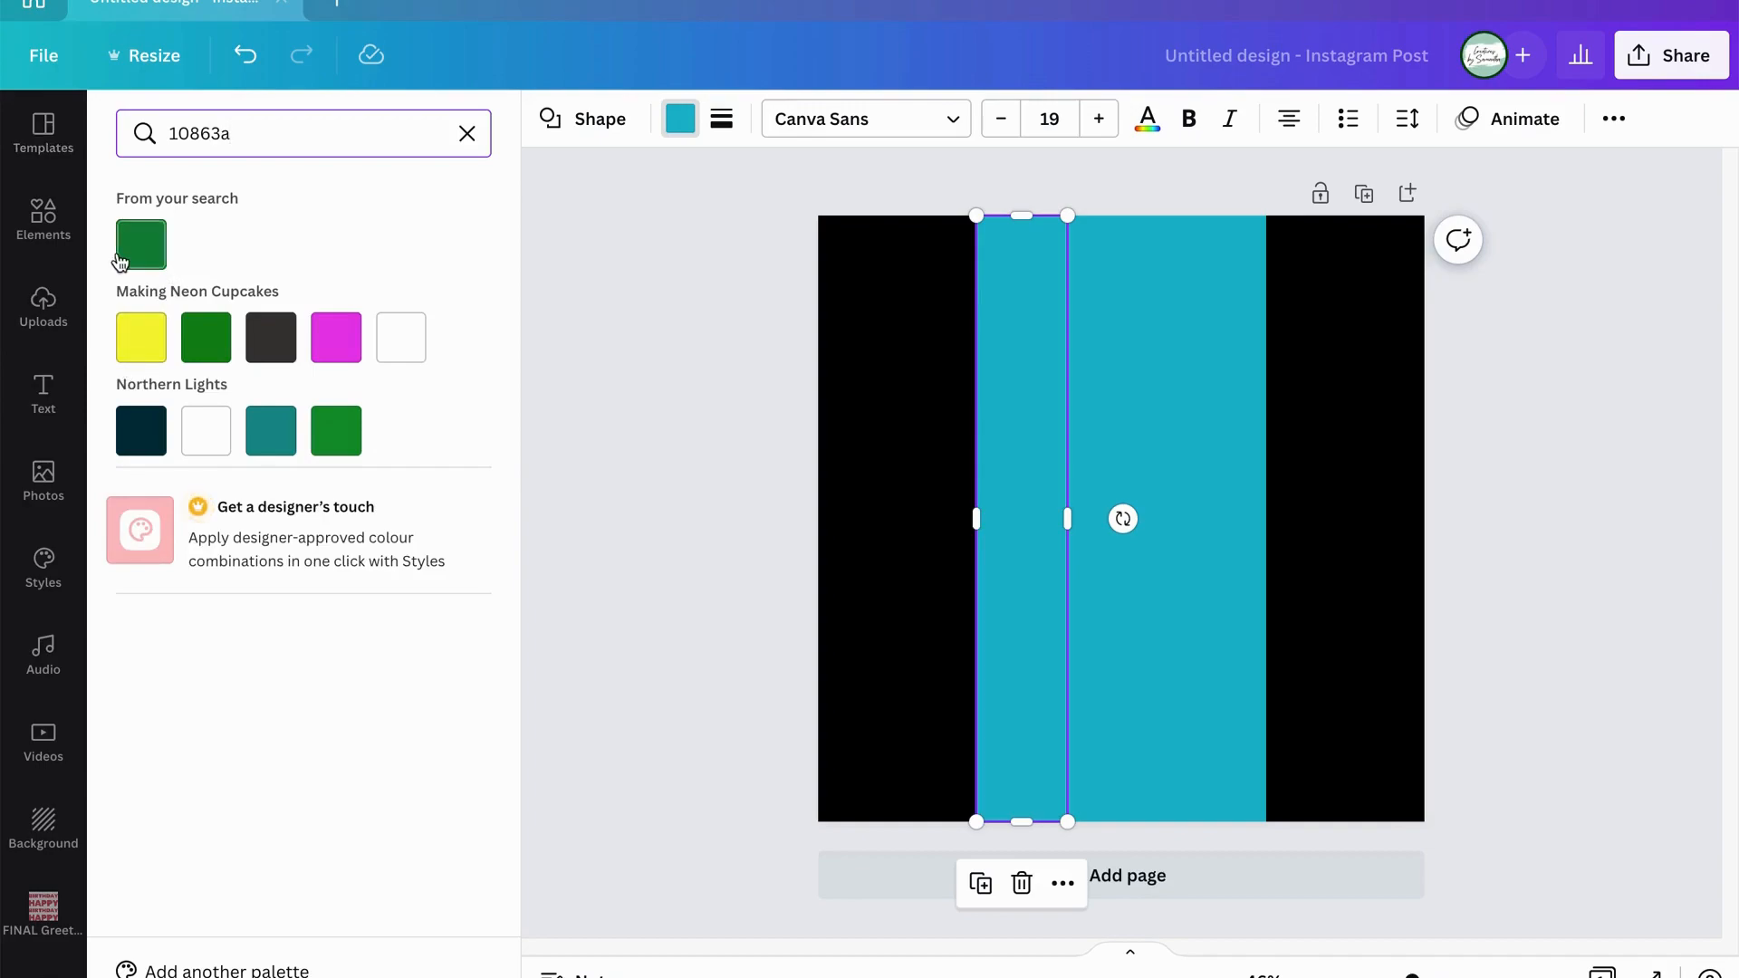
{"action": "left_click", "coordinate": [132, 255]}
Set the middle stripe's fill colour to amber F8B200.
{"action": "left_click", "coordinate": [1130, 373]}
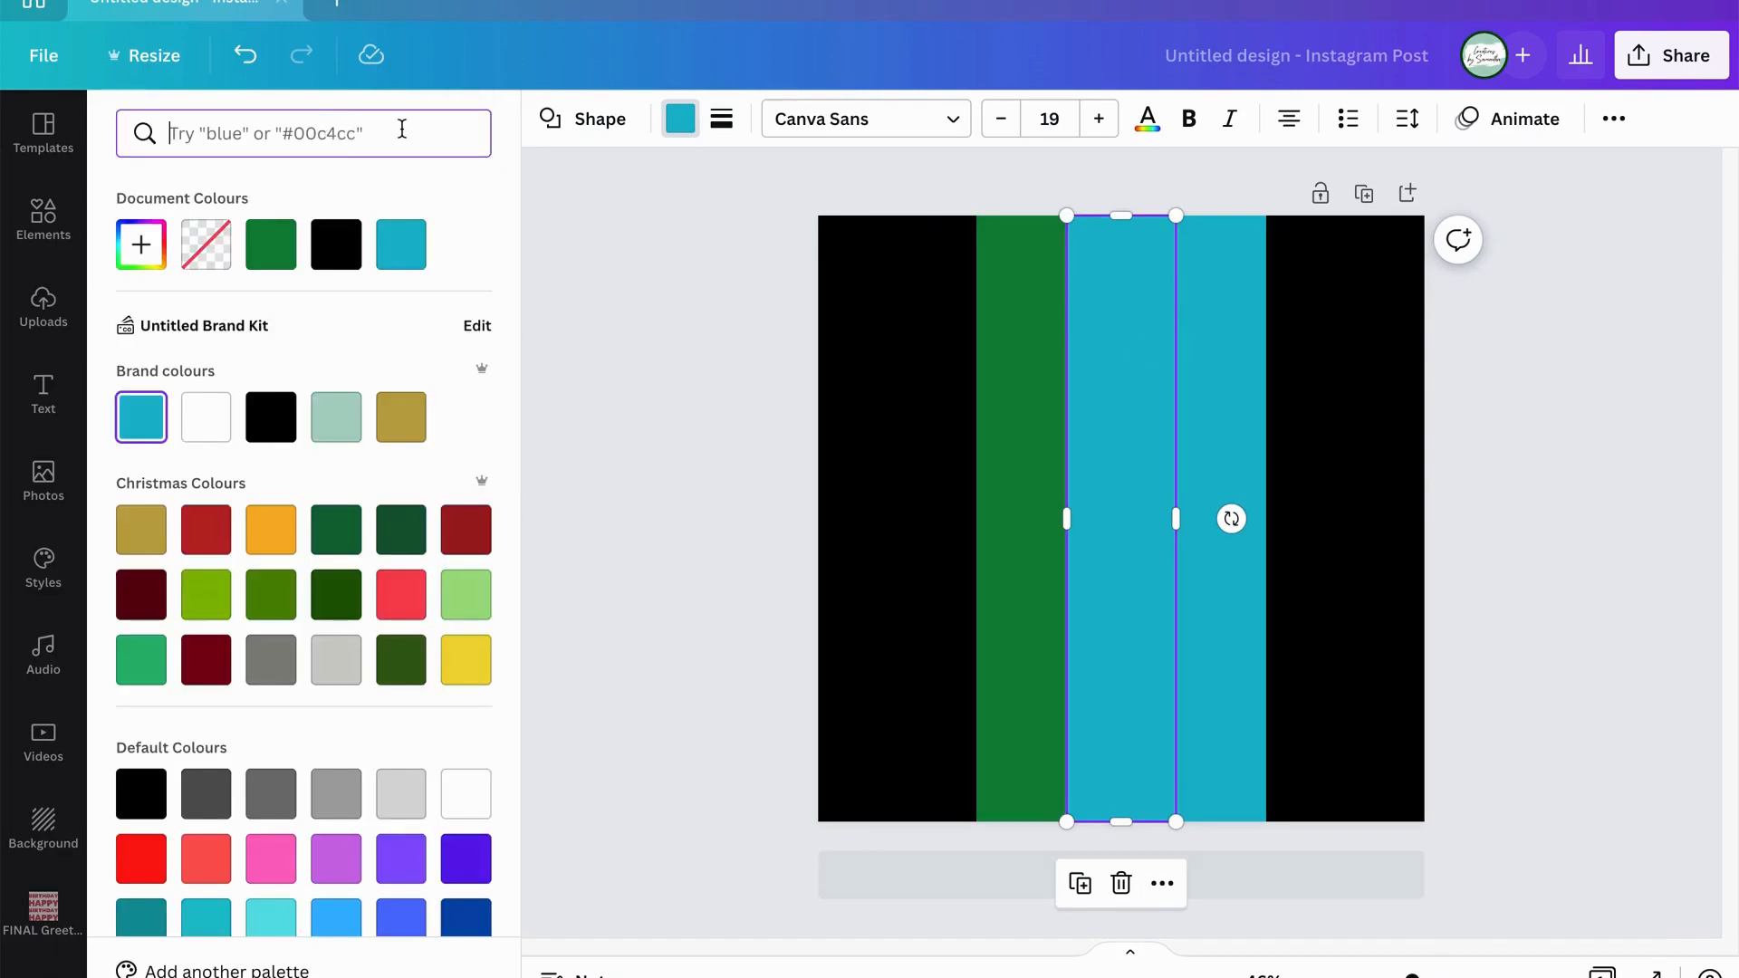
{"action": "type", "text": "f8b"}
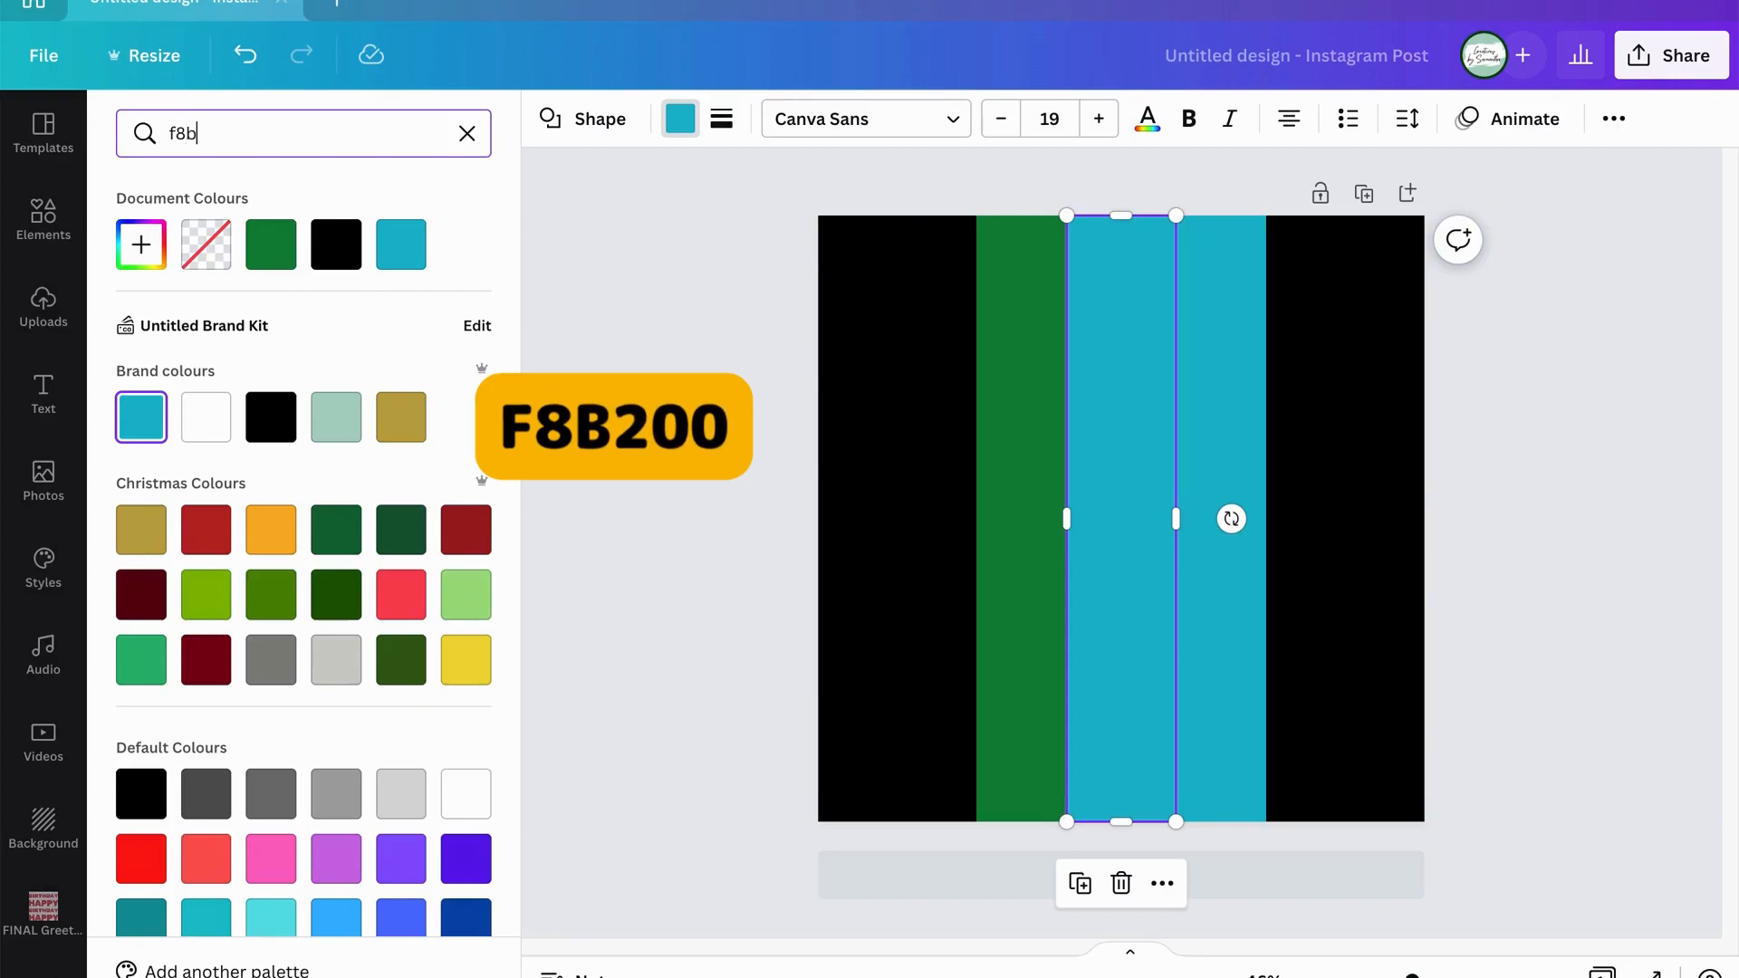
{"action": "type", "text": "200"}
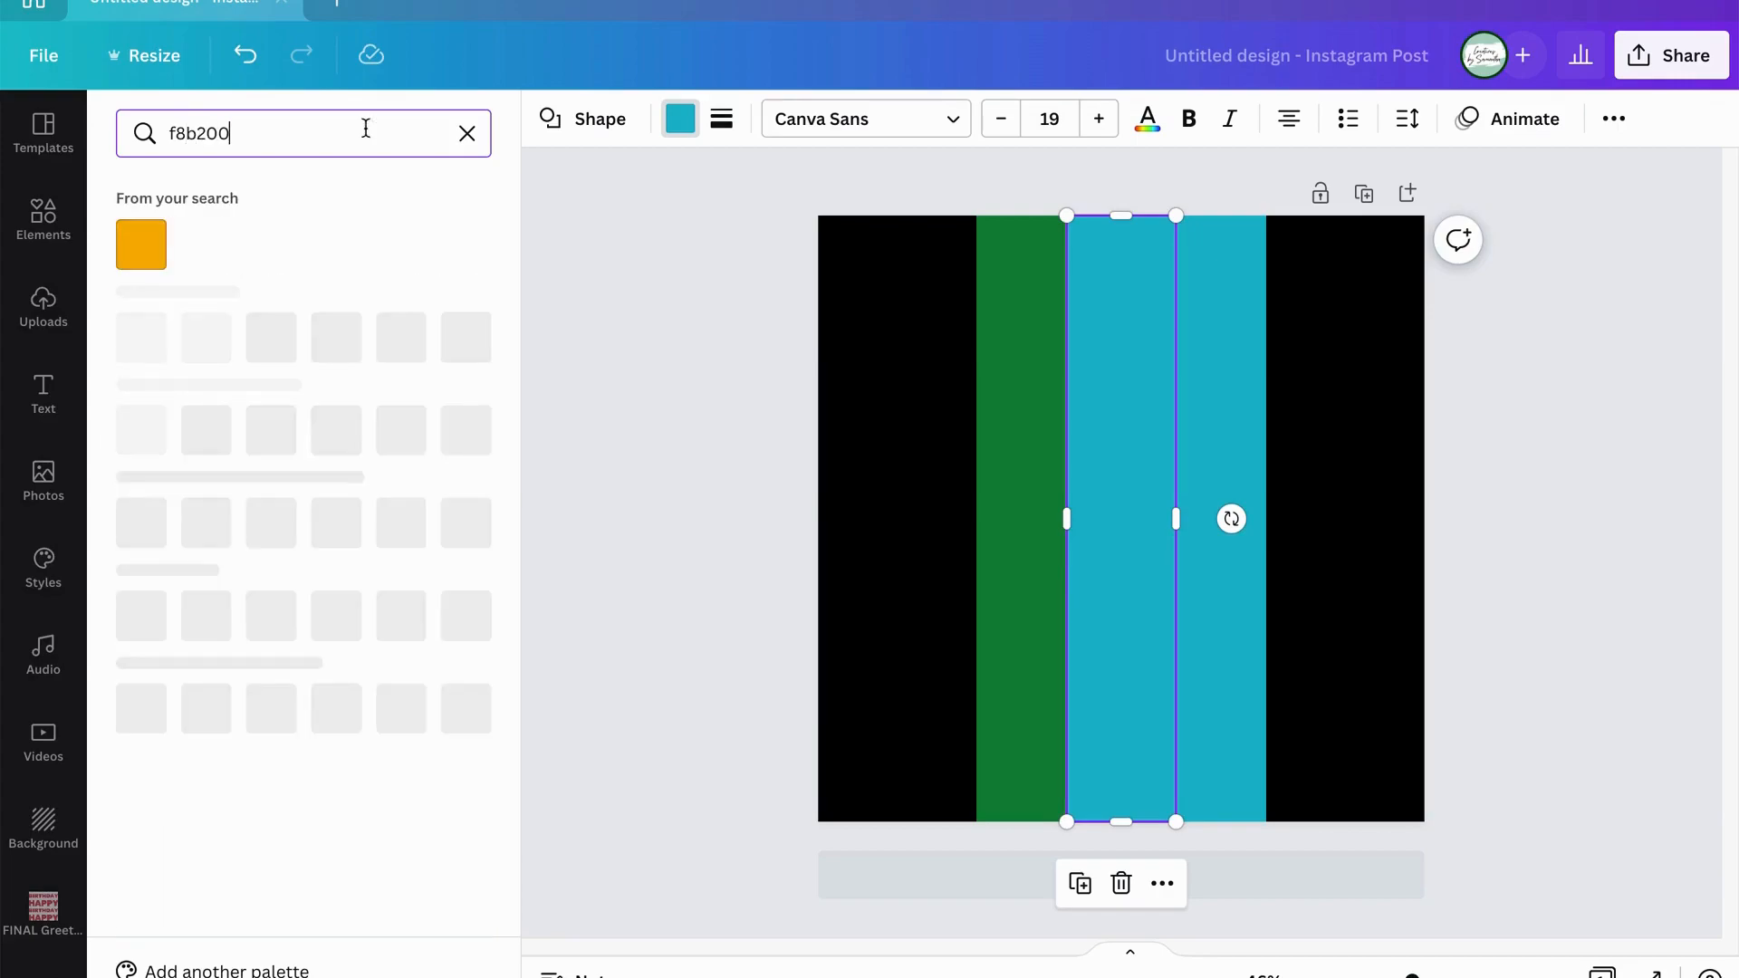
{"action": "left_click", "coordinate": [140, 241]}
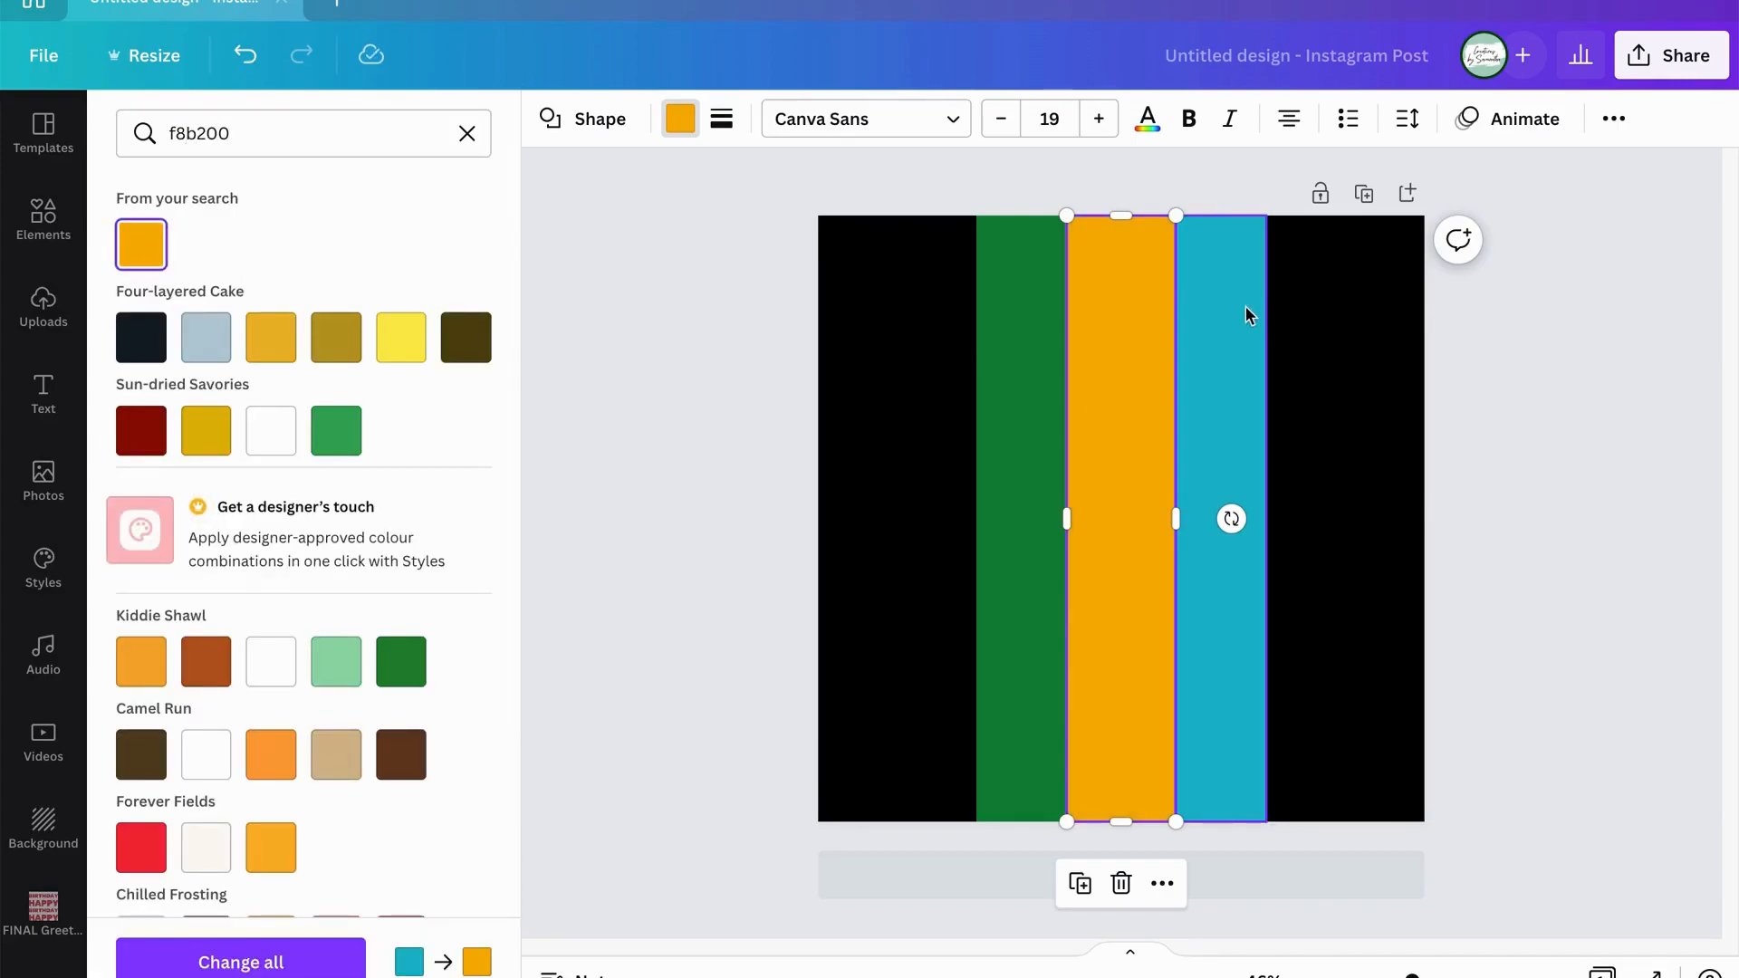
Set the right stripe's fill colour to red E20714.
{"action": "left_click", "coordinate": [1204, 299]}
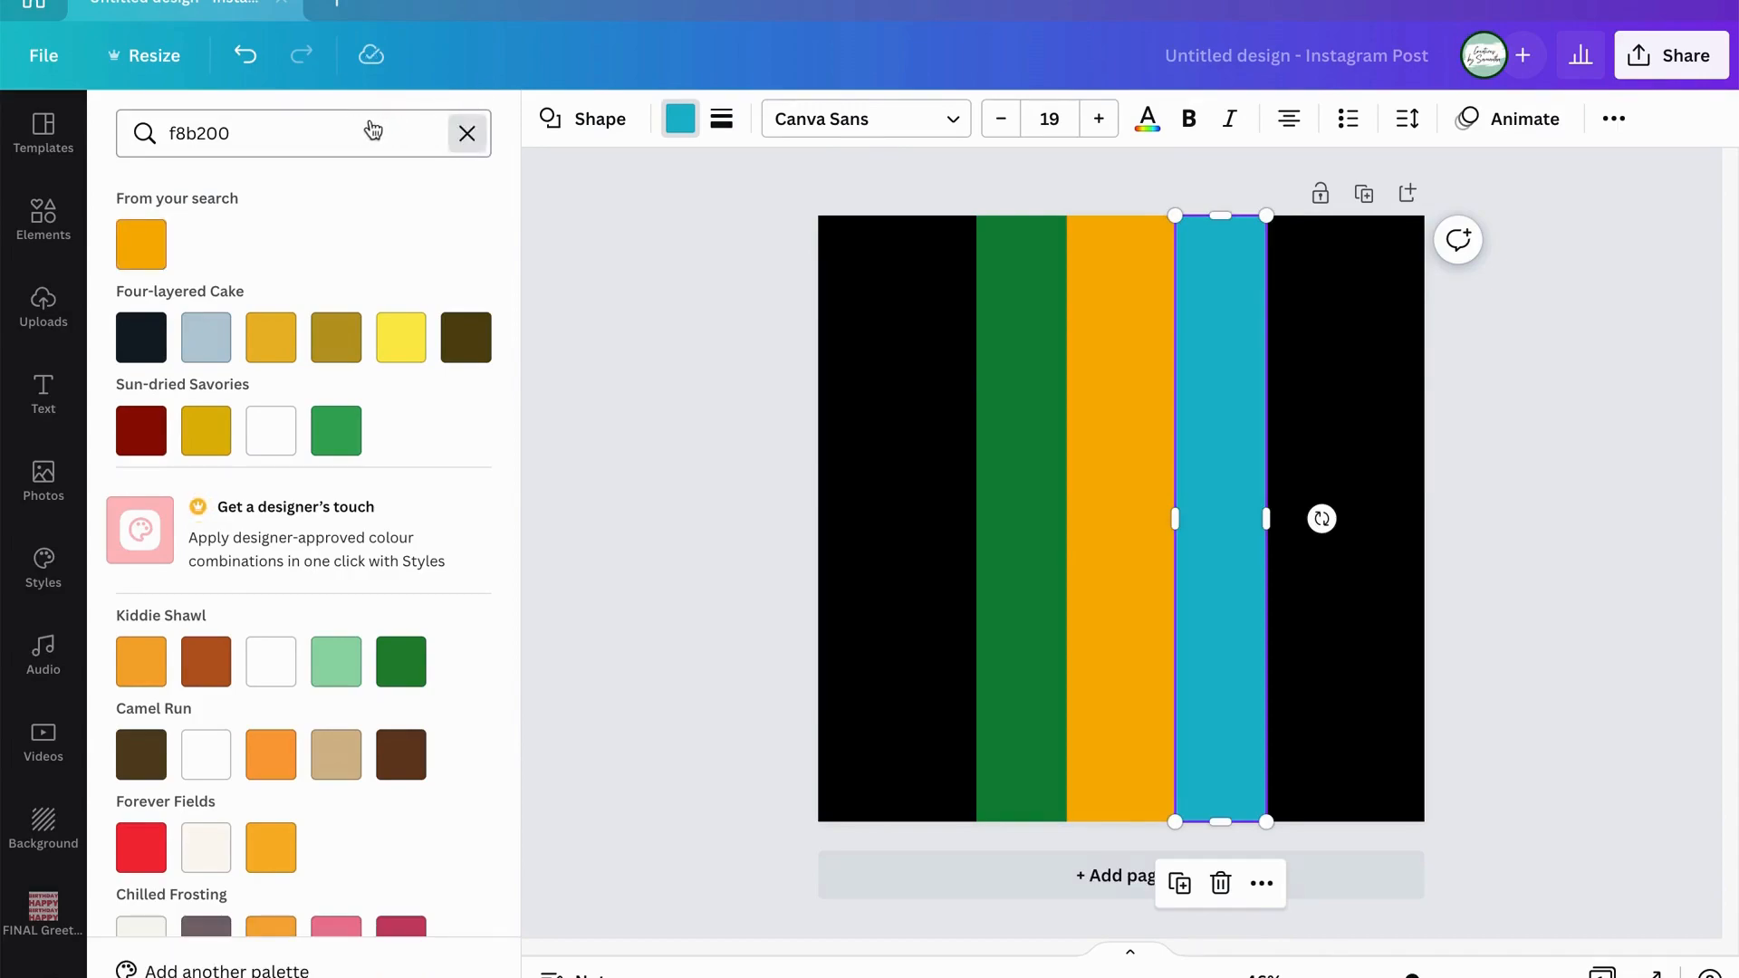
{"action": "left_click", "coordinate": [373, 129]}
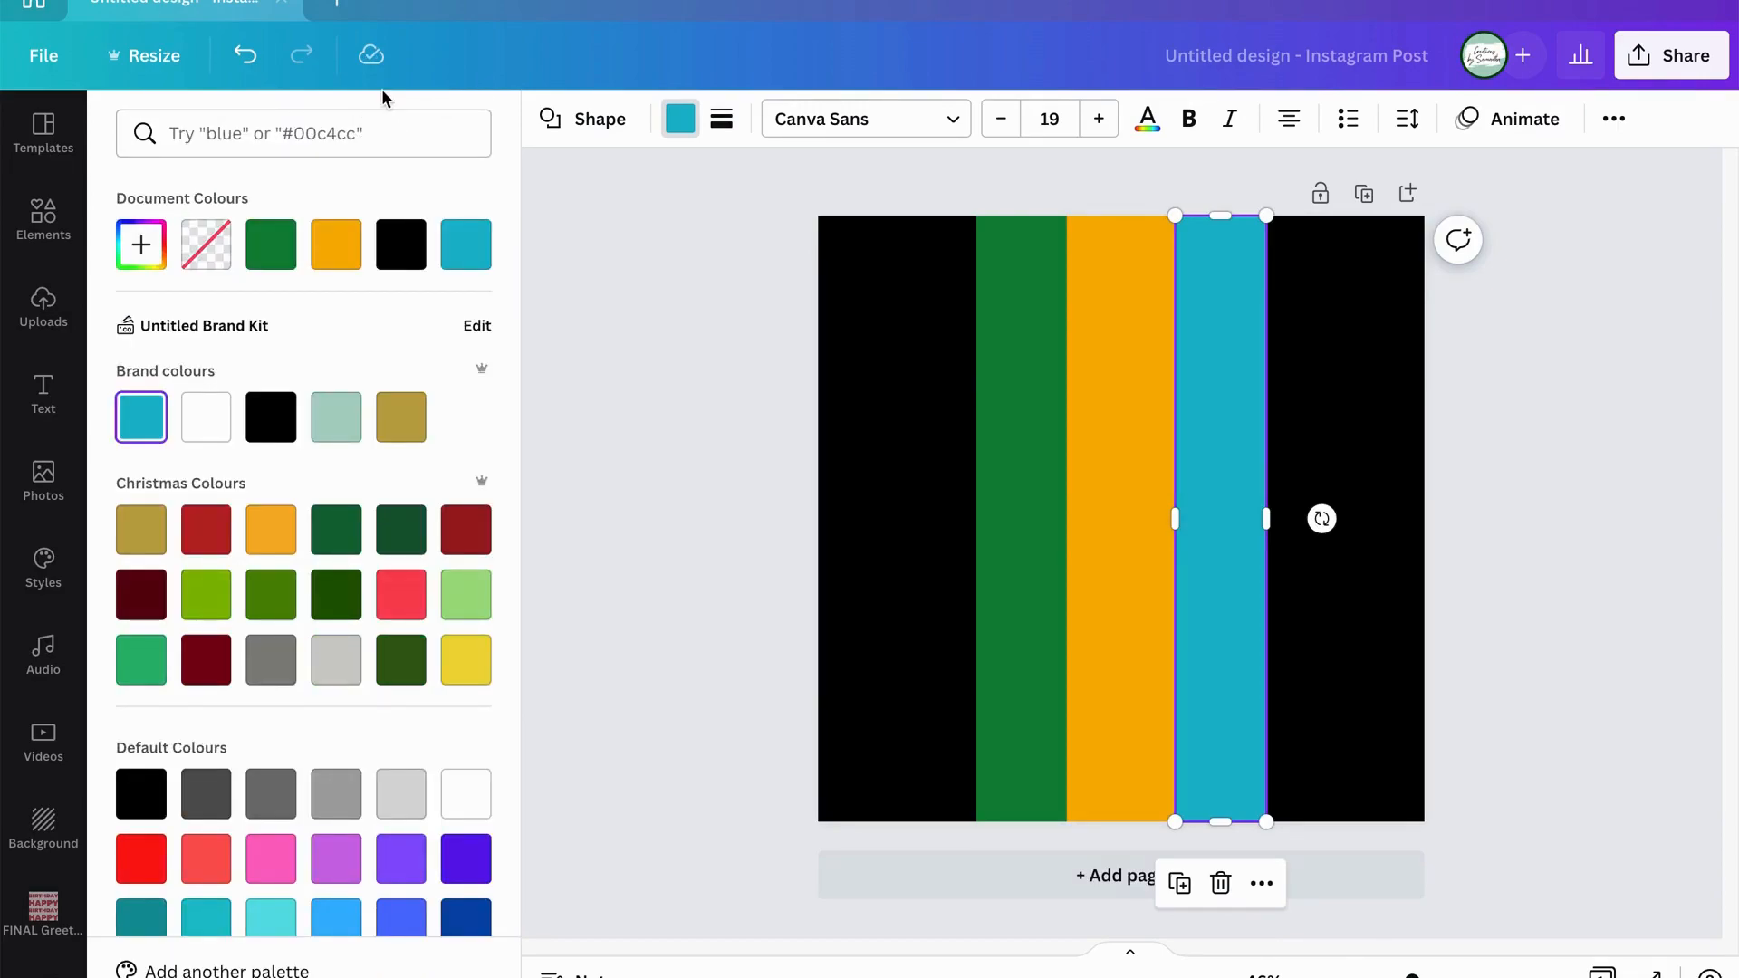
{"action": "left_click", "coordinate": [380, 133]}
{"action": "type", "text": "e2"}
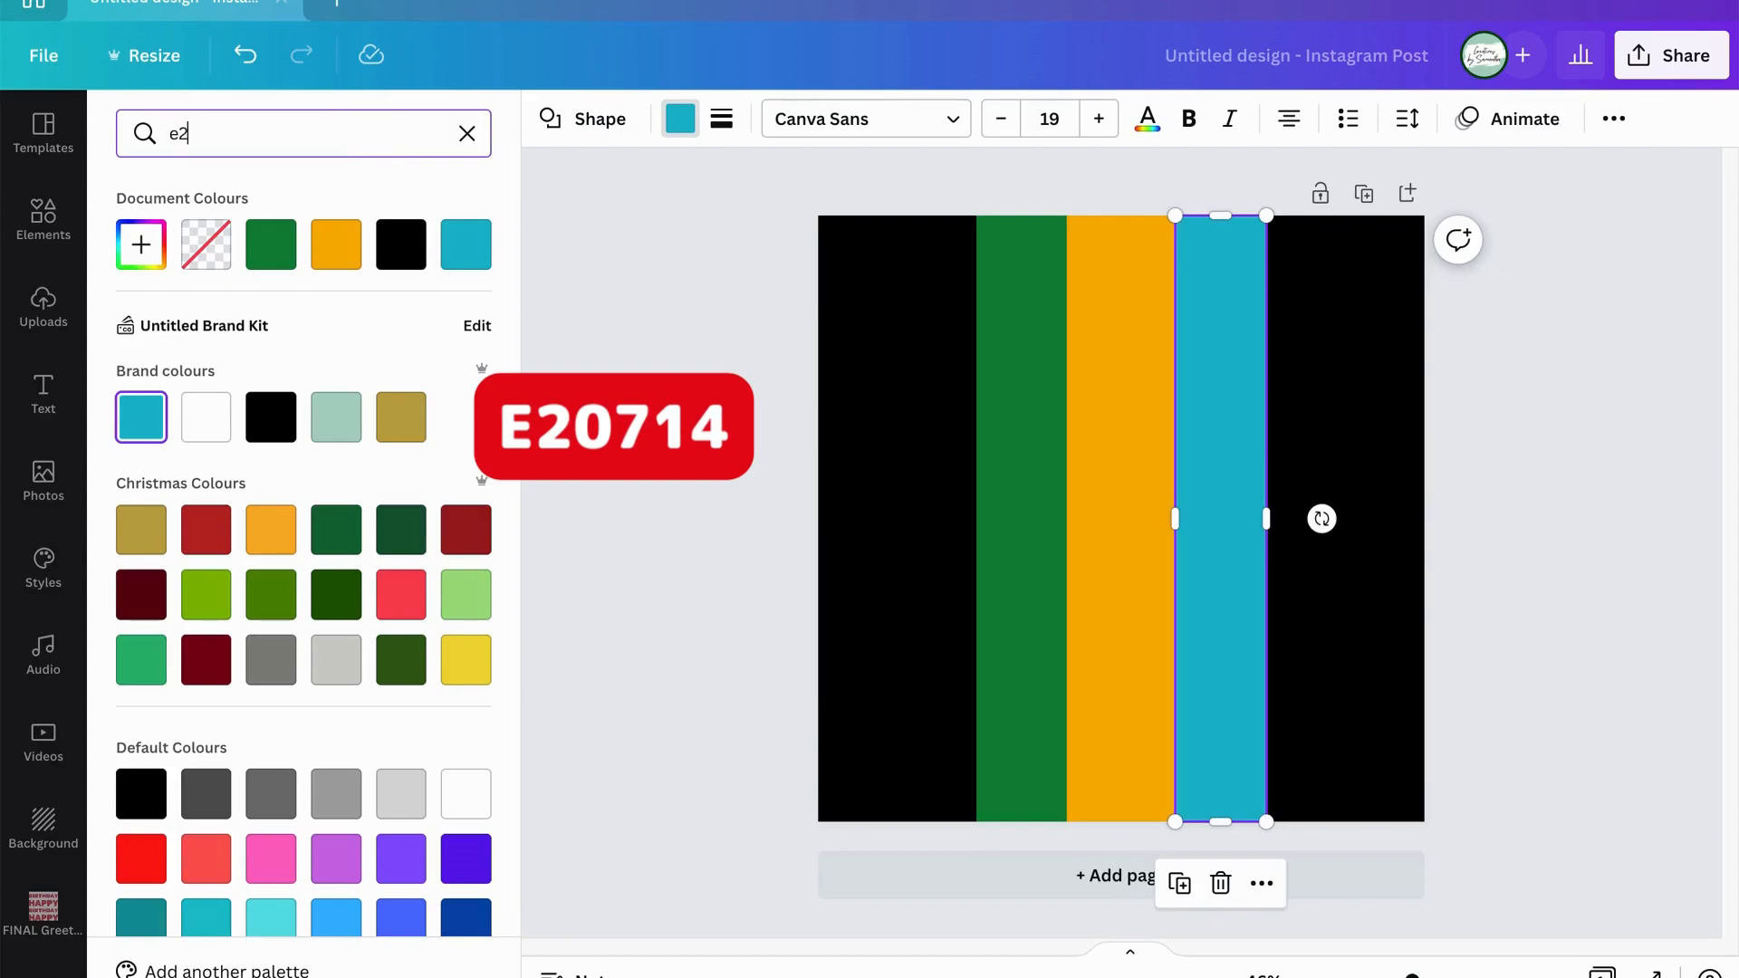
{"action": "type", "text": "0714"}
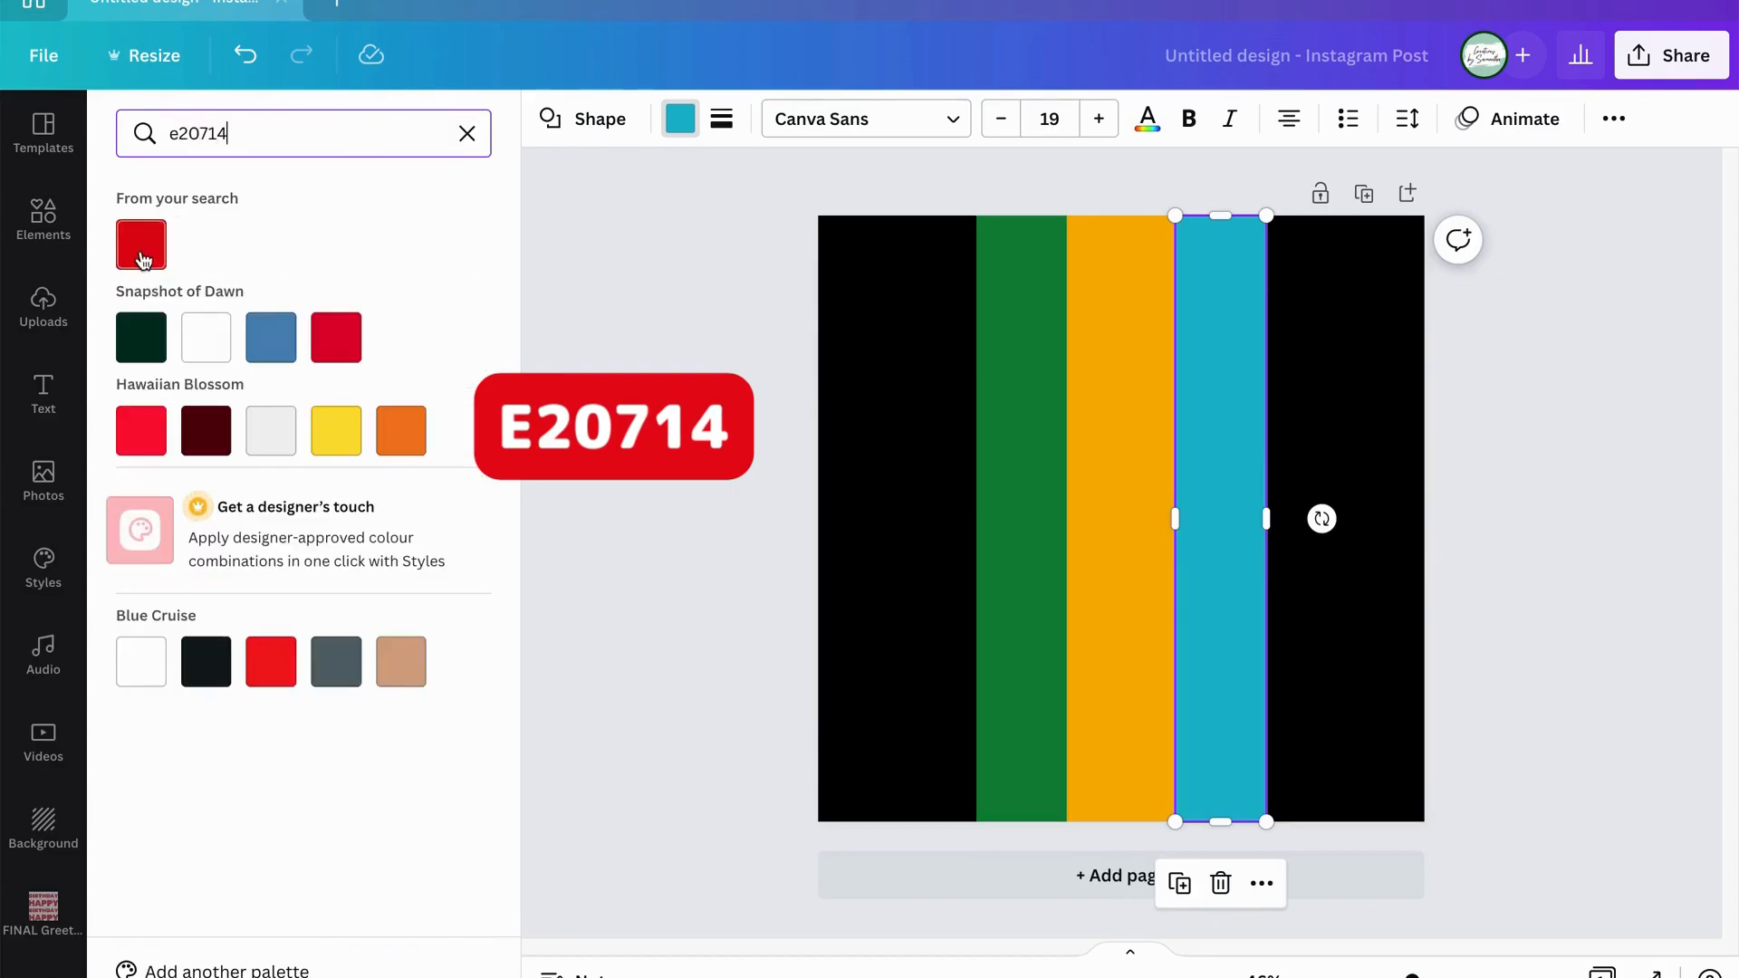
{"action": "left_click", "coordinate": [142, 259]}
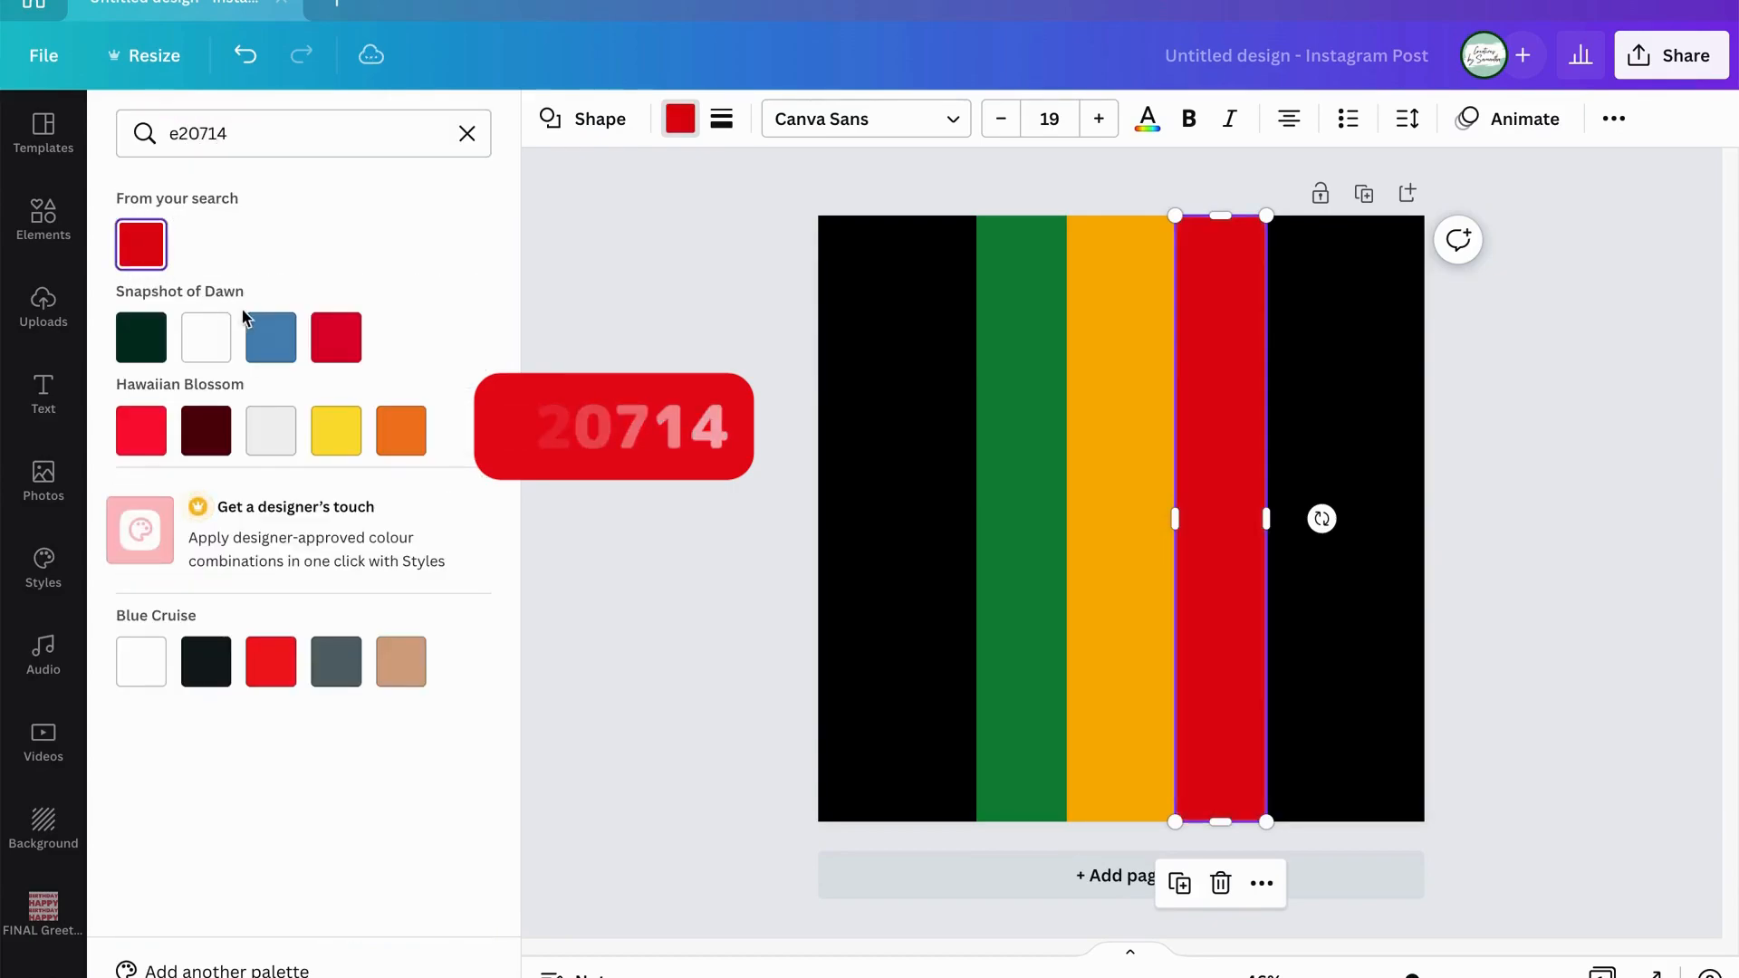
Search the elements library for "black history month" and browse the graphics for a reference with matching colours.
{"action": "left_click", "coordinate": [1504, 526]}
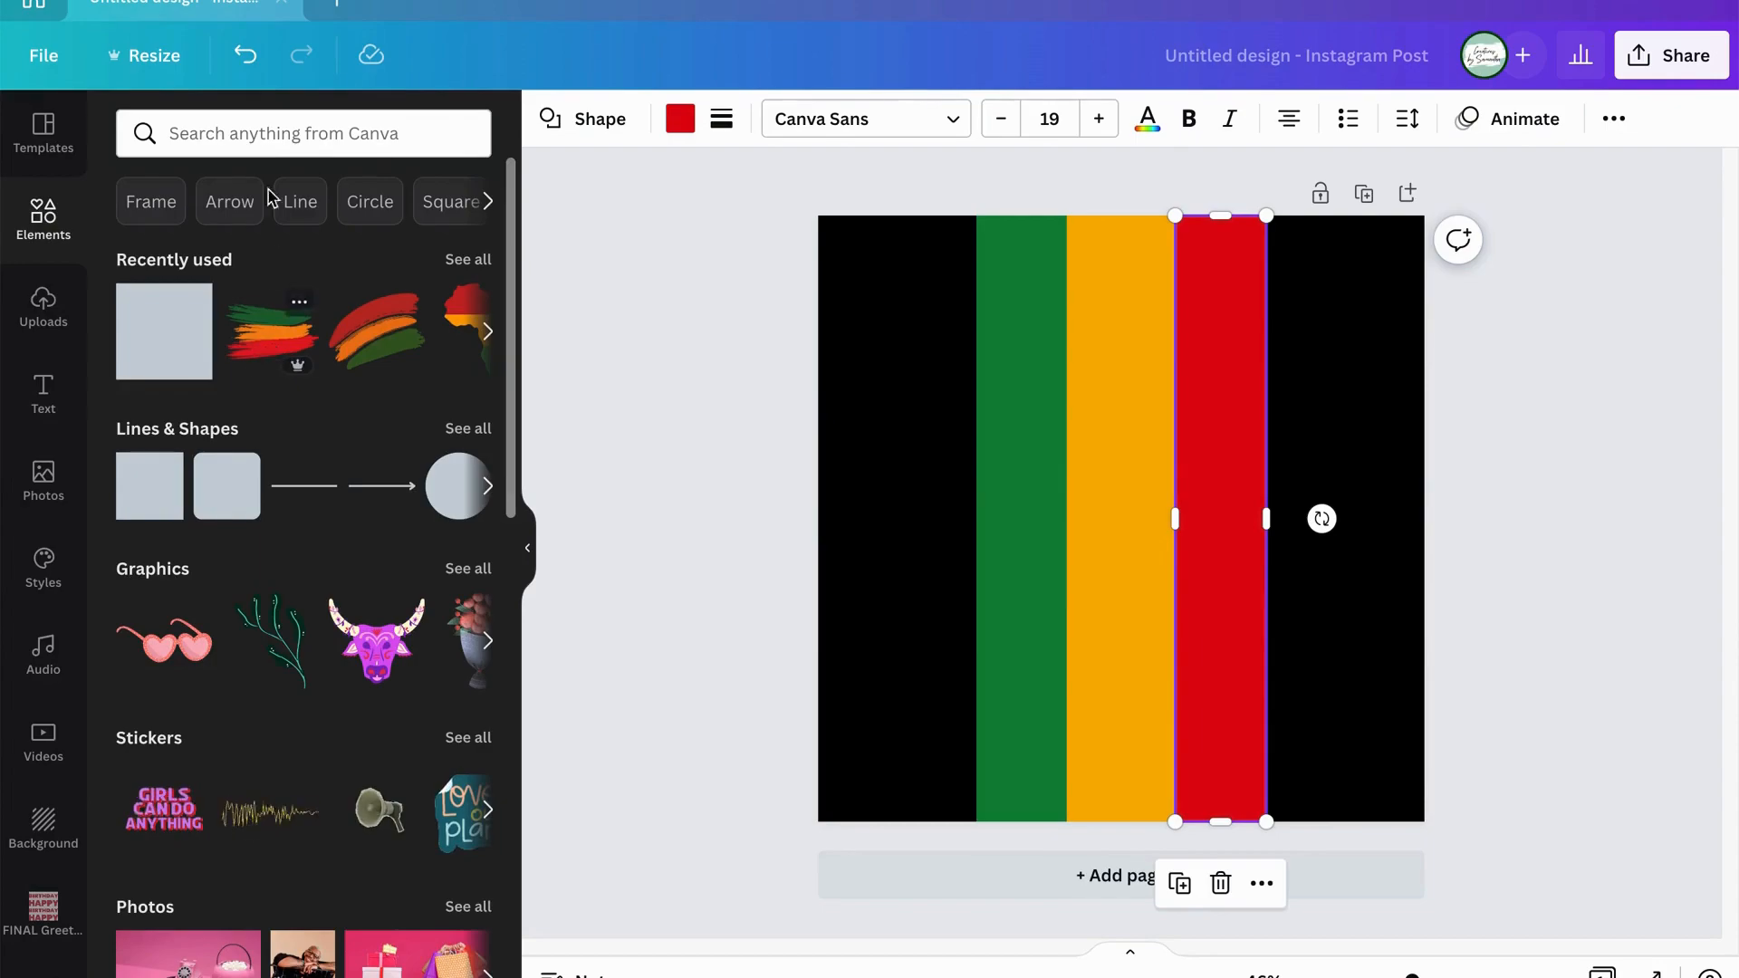
{"action": "left_click", "coordinate": [325, 150]}
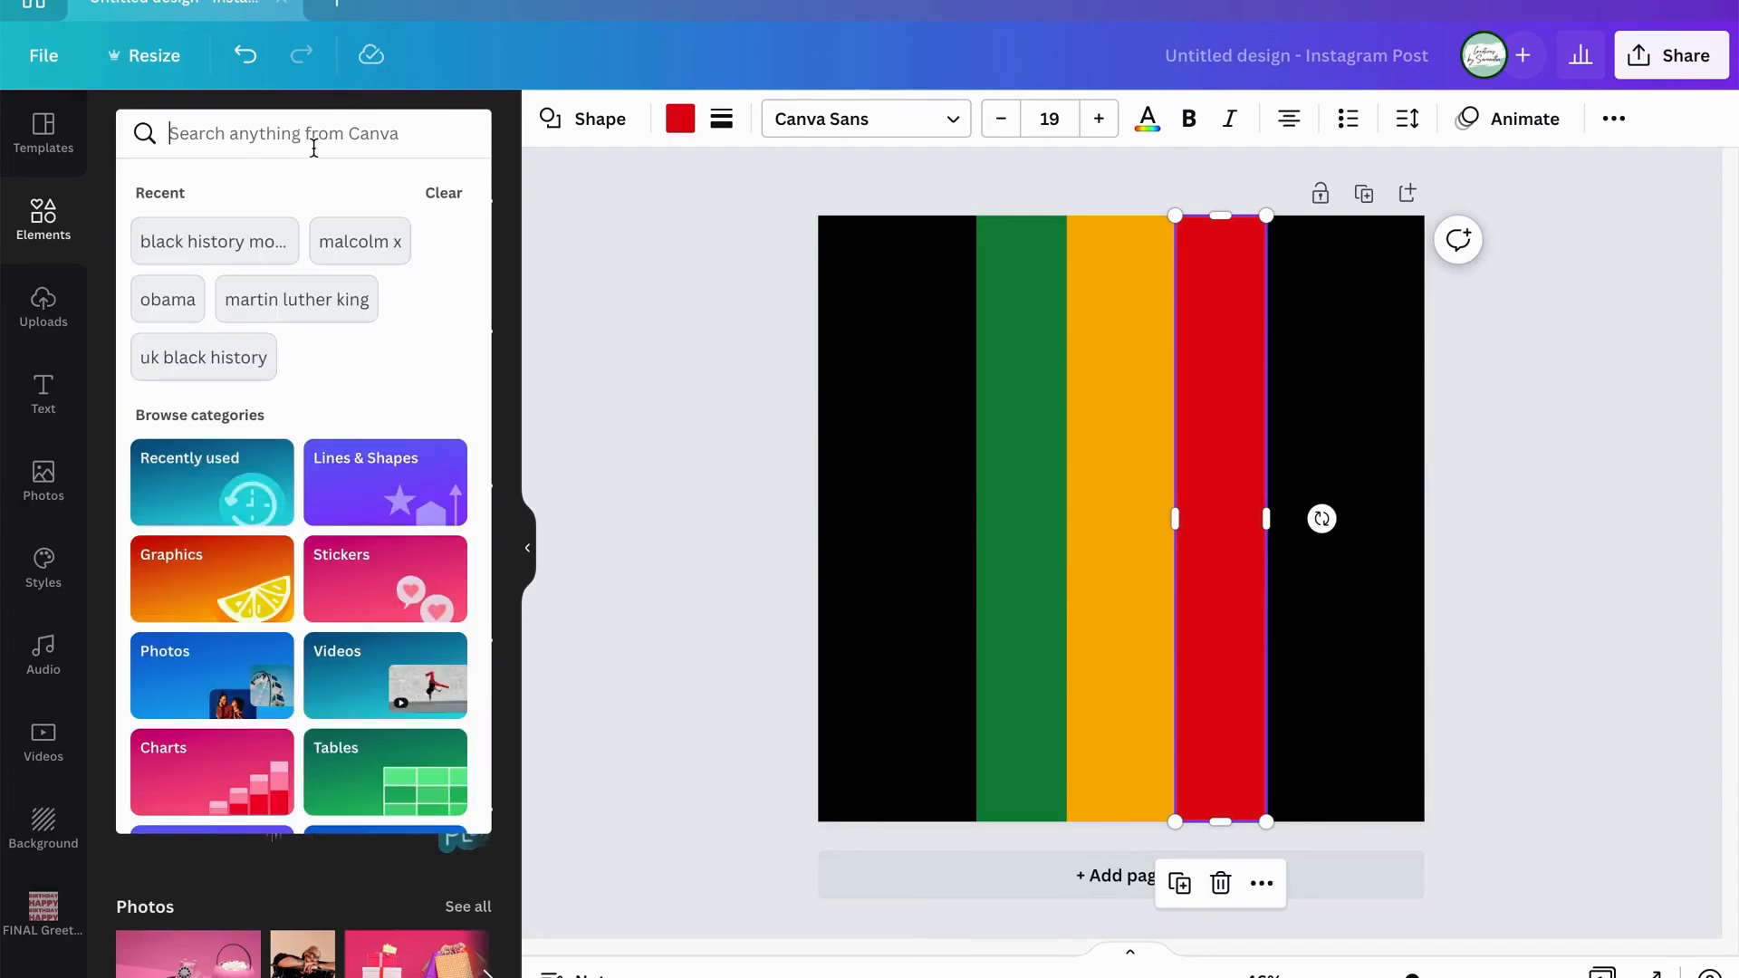
{"action": "type", "text": "black"}
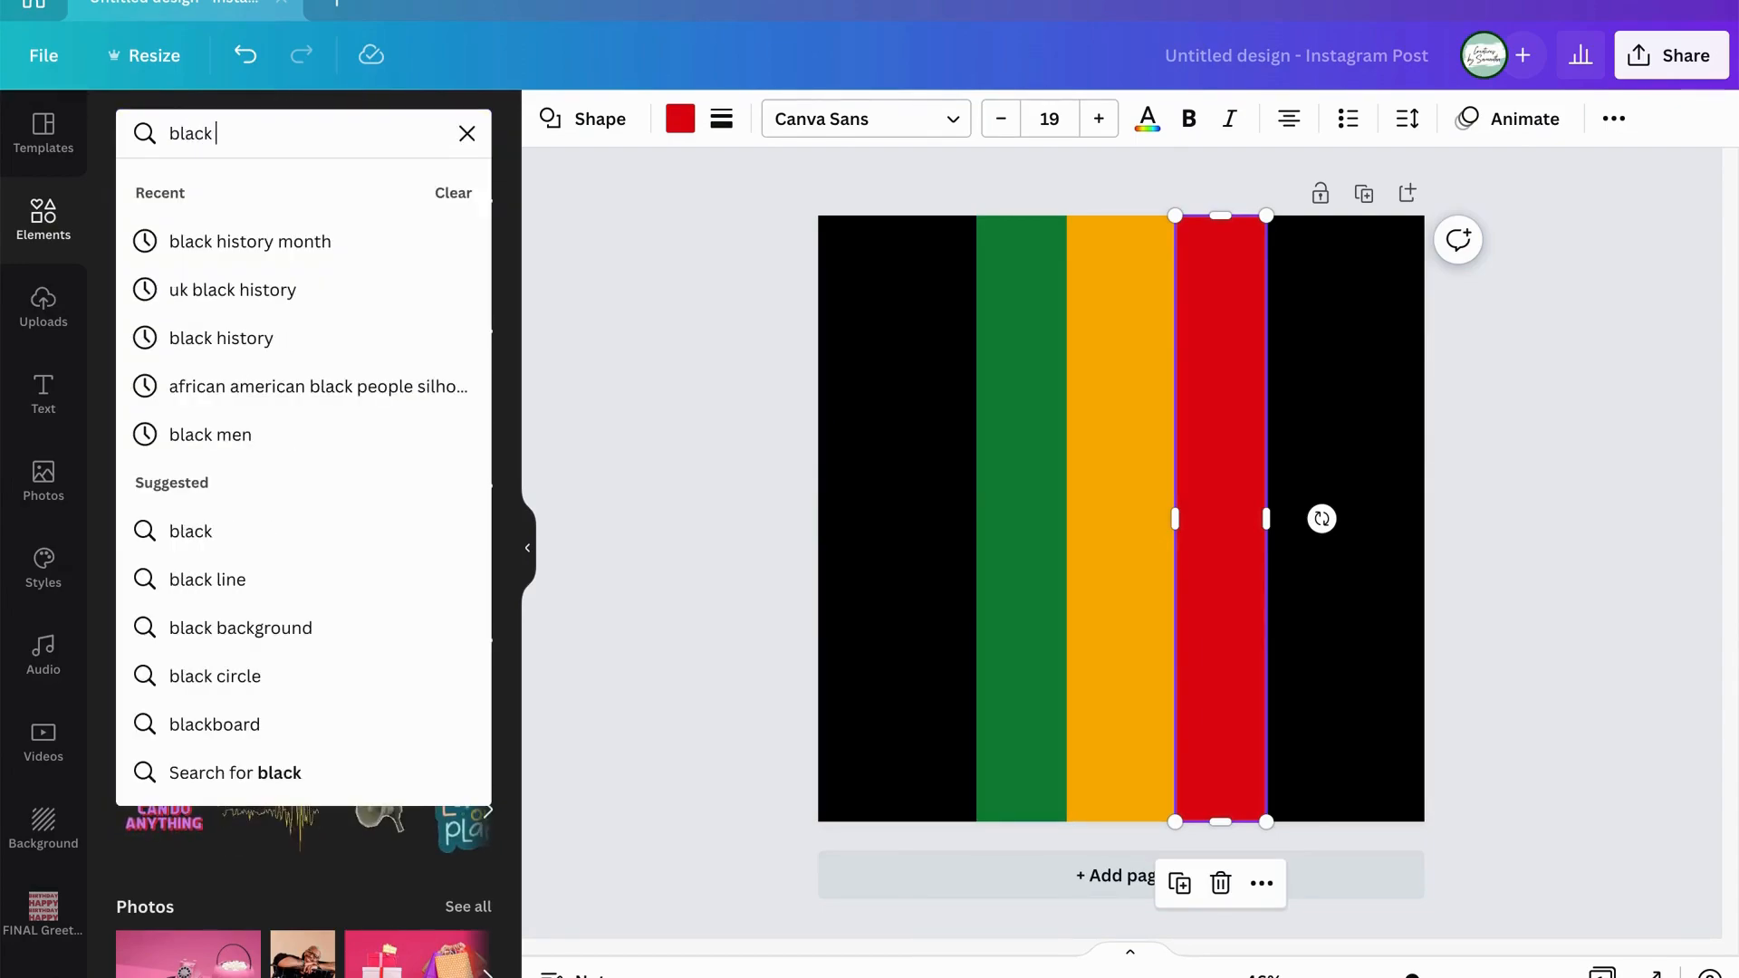
{"action": "type", "text": " history mot"}
{"action": "key", "text": "BackSpace"}
{"action": "type", "text": "nth"}
{"action": "key", "text": "Return"}
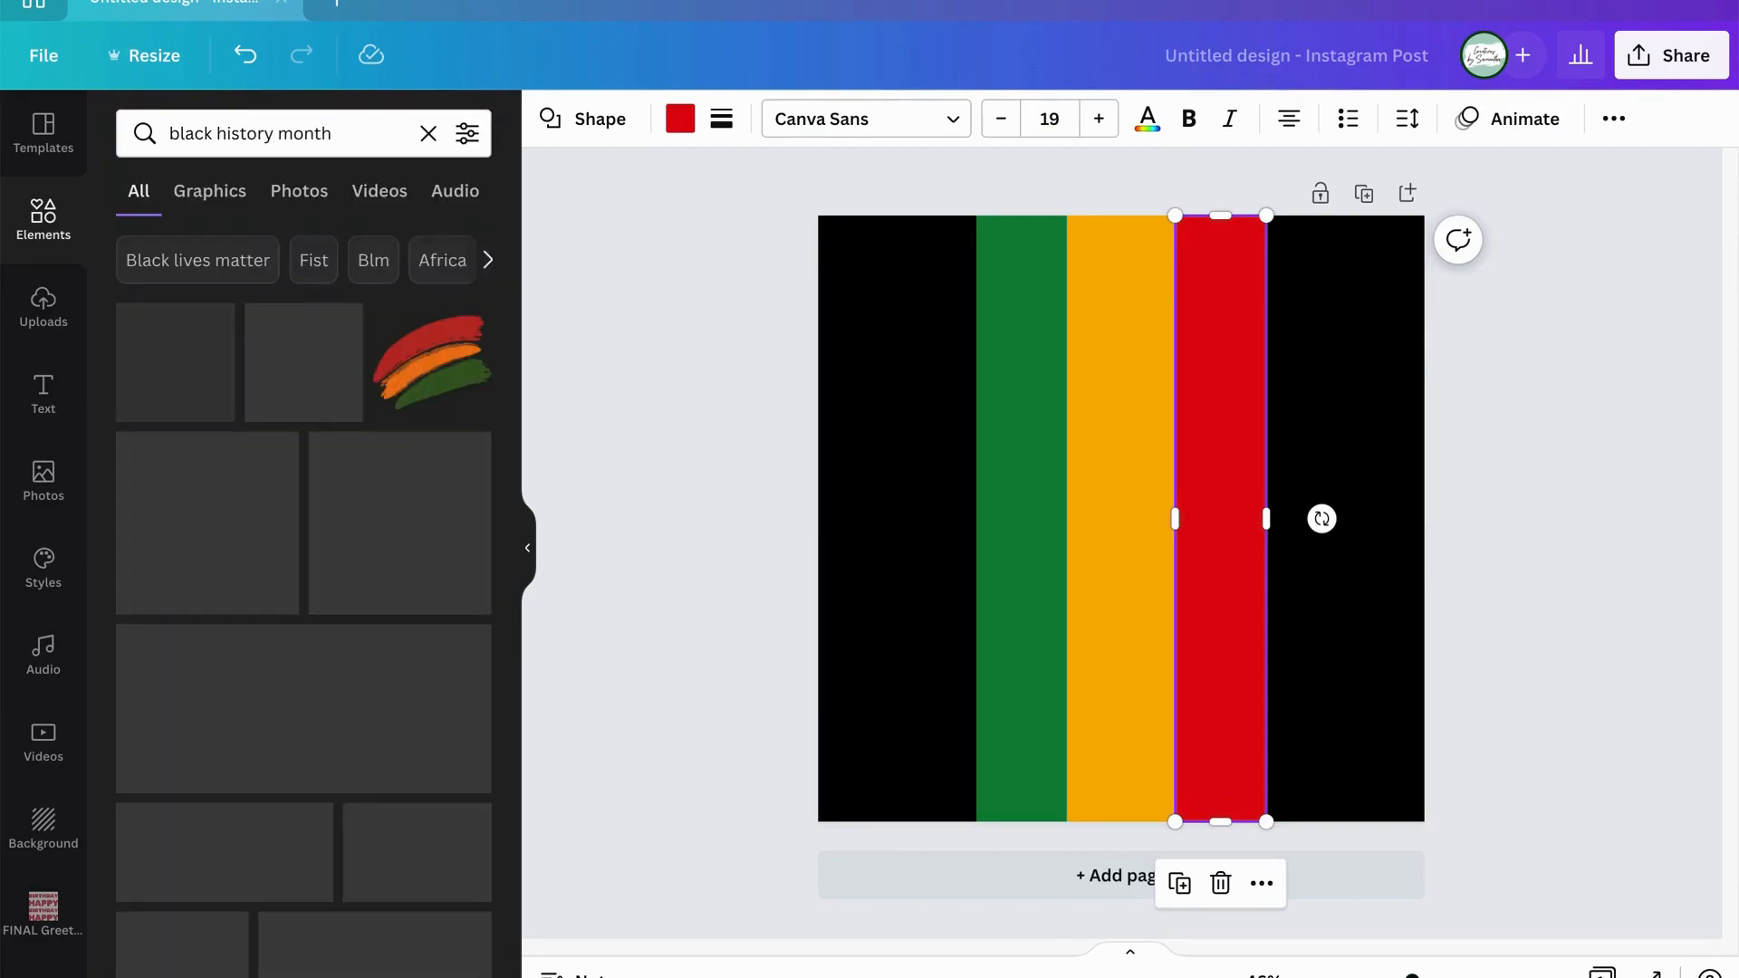
{"action": "scroll", "coordinate": [349, 790], "scroll_direction": "down", "scroll_amount": 3}
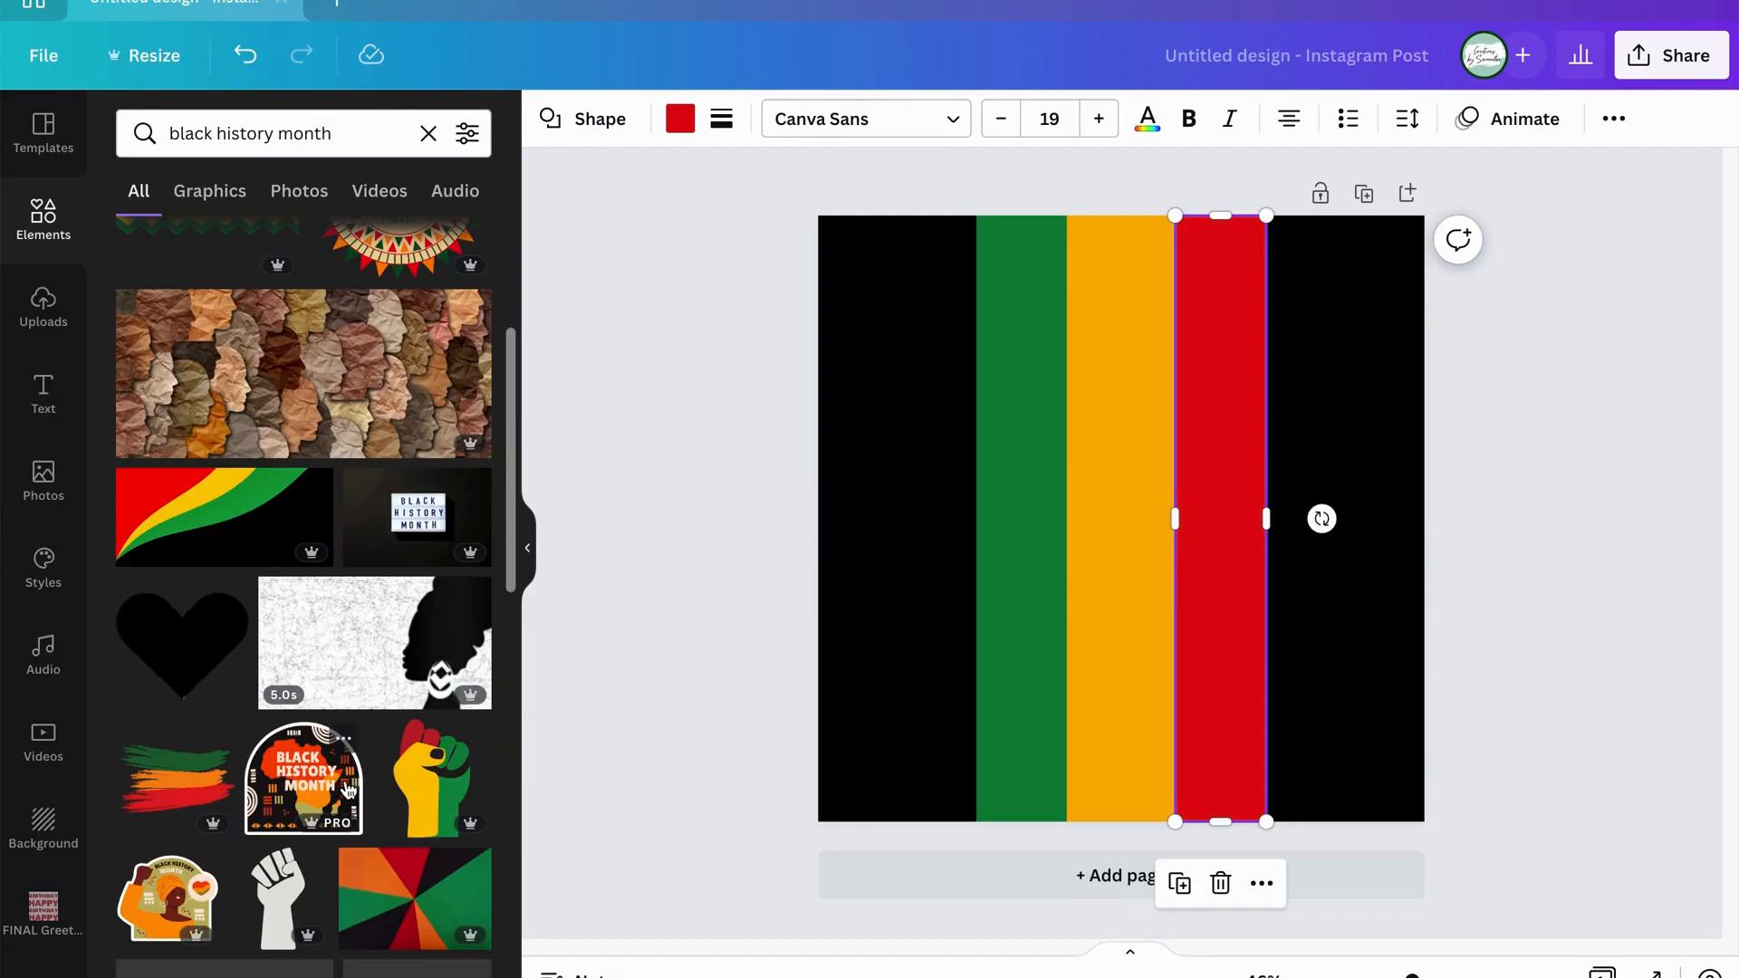
{"action": "scroll", "coordinate": [348, 791], "scroll_direction": "down", "scroll_amount": 3}
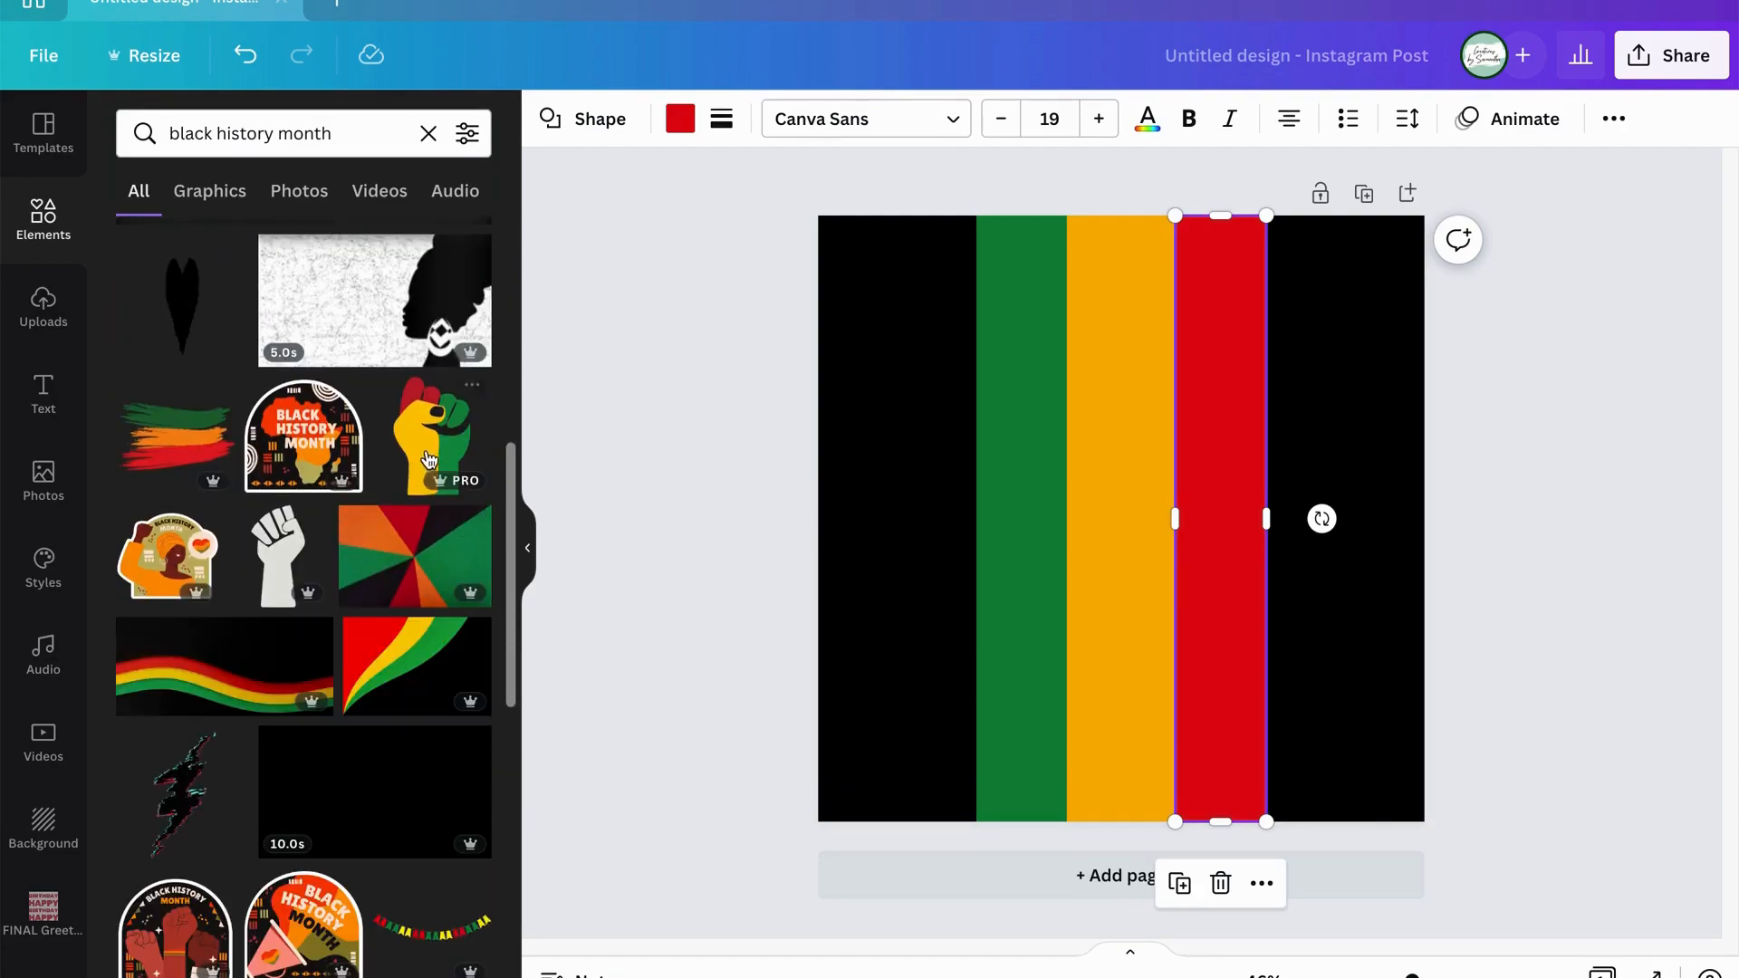
{"action": "scroll", "coordinate": [365, 501], "scroll_direction": "up", "scroll_amount": 5}
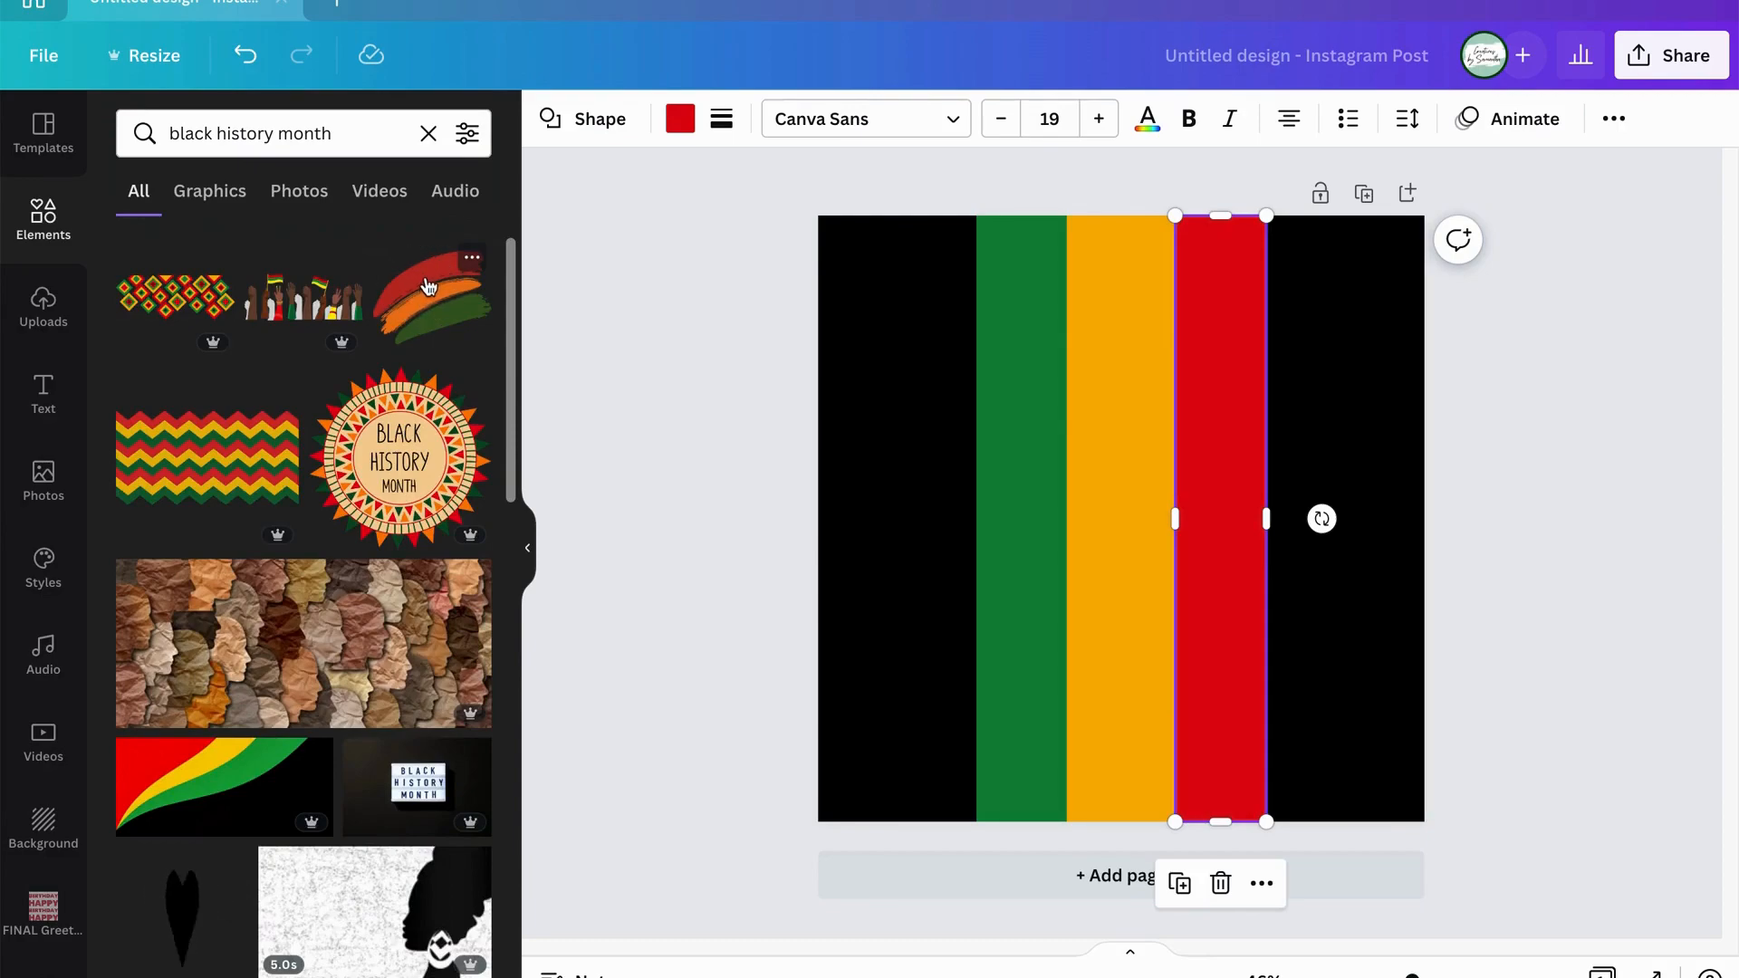
Add the red, orange and green brush-stroke graphic and place it over the page's left edge, overlapping the green stripe.
{"action": "left_click", "coordinate": [421, 292]}
{"action": "mouse_move", "coordinate": [1121, 495]}
{"action": "left_mouse_down"}
{"action": "mouse_move", "coordinate": [914, 561]}
{"action": "mouse_move", "coordinate": [888, 621]}
{"action": "left_mouse_up"}
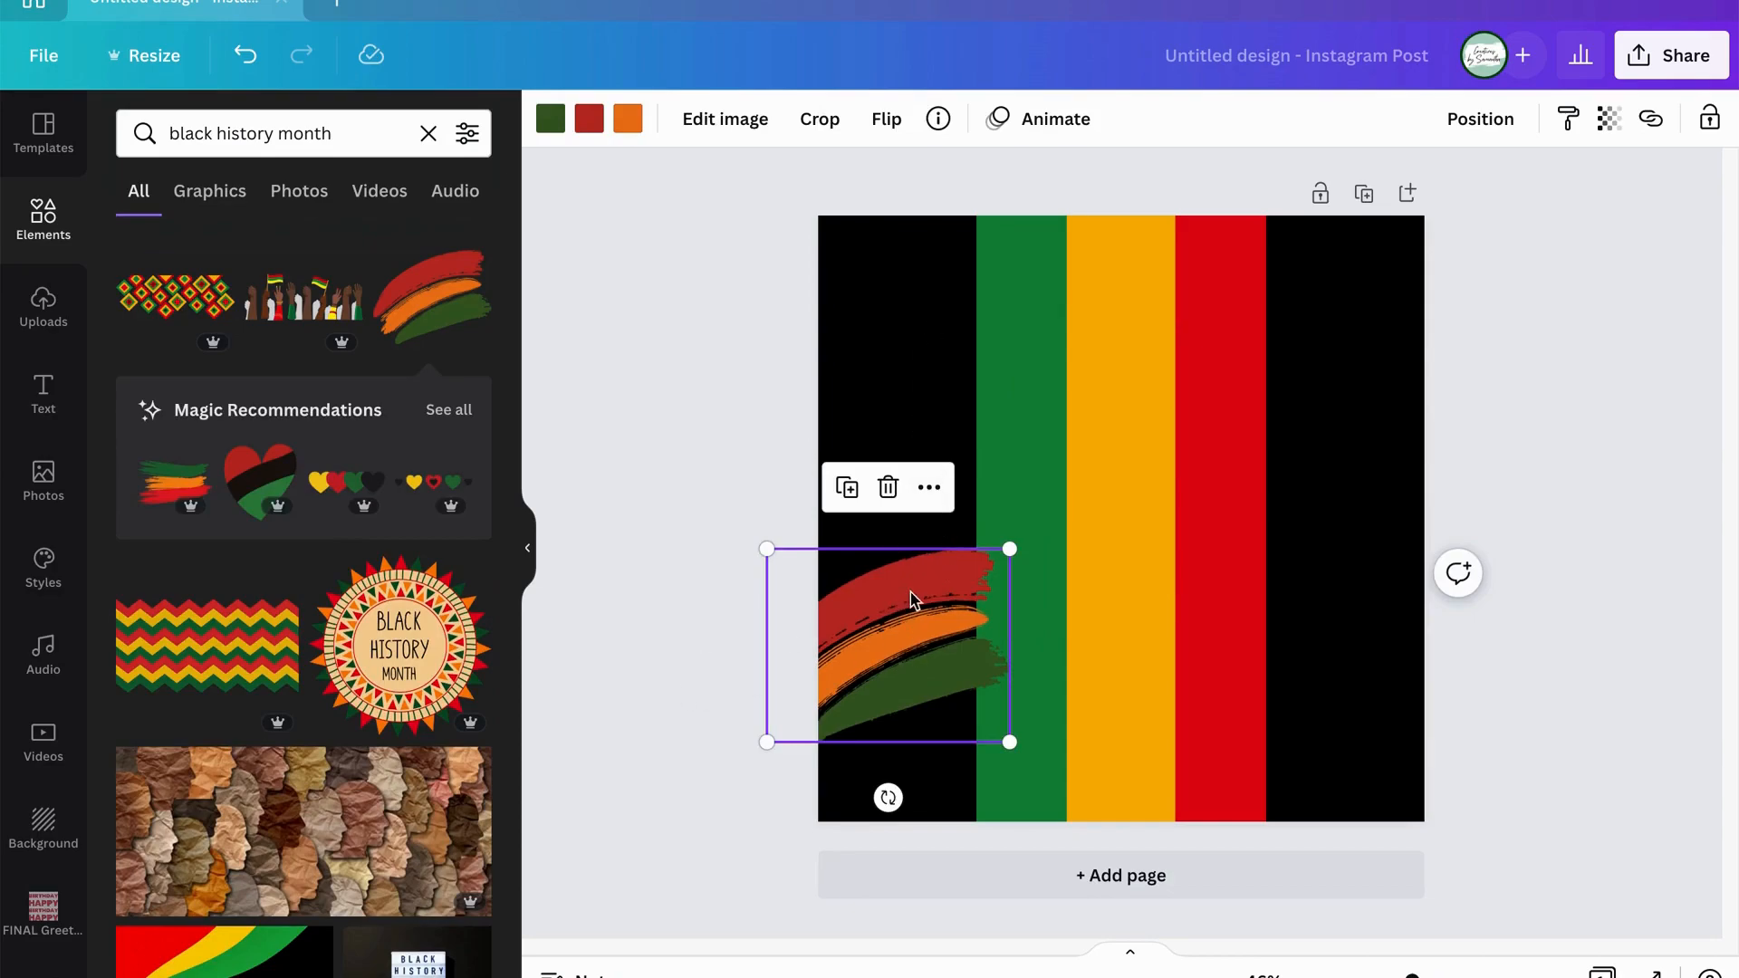
{"action": "mouse_move", "coordinate": [947, 644]}
{"action": "left_mouse_down"}
{"action": "mouse_move", "coordinate": [959, 574]}
{"action": "mouse_move", "coordinate": [941, 543]}
{"action": "left_mouse_up"}
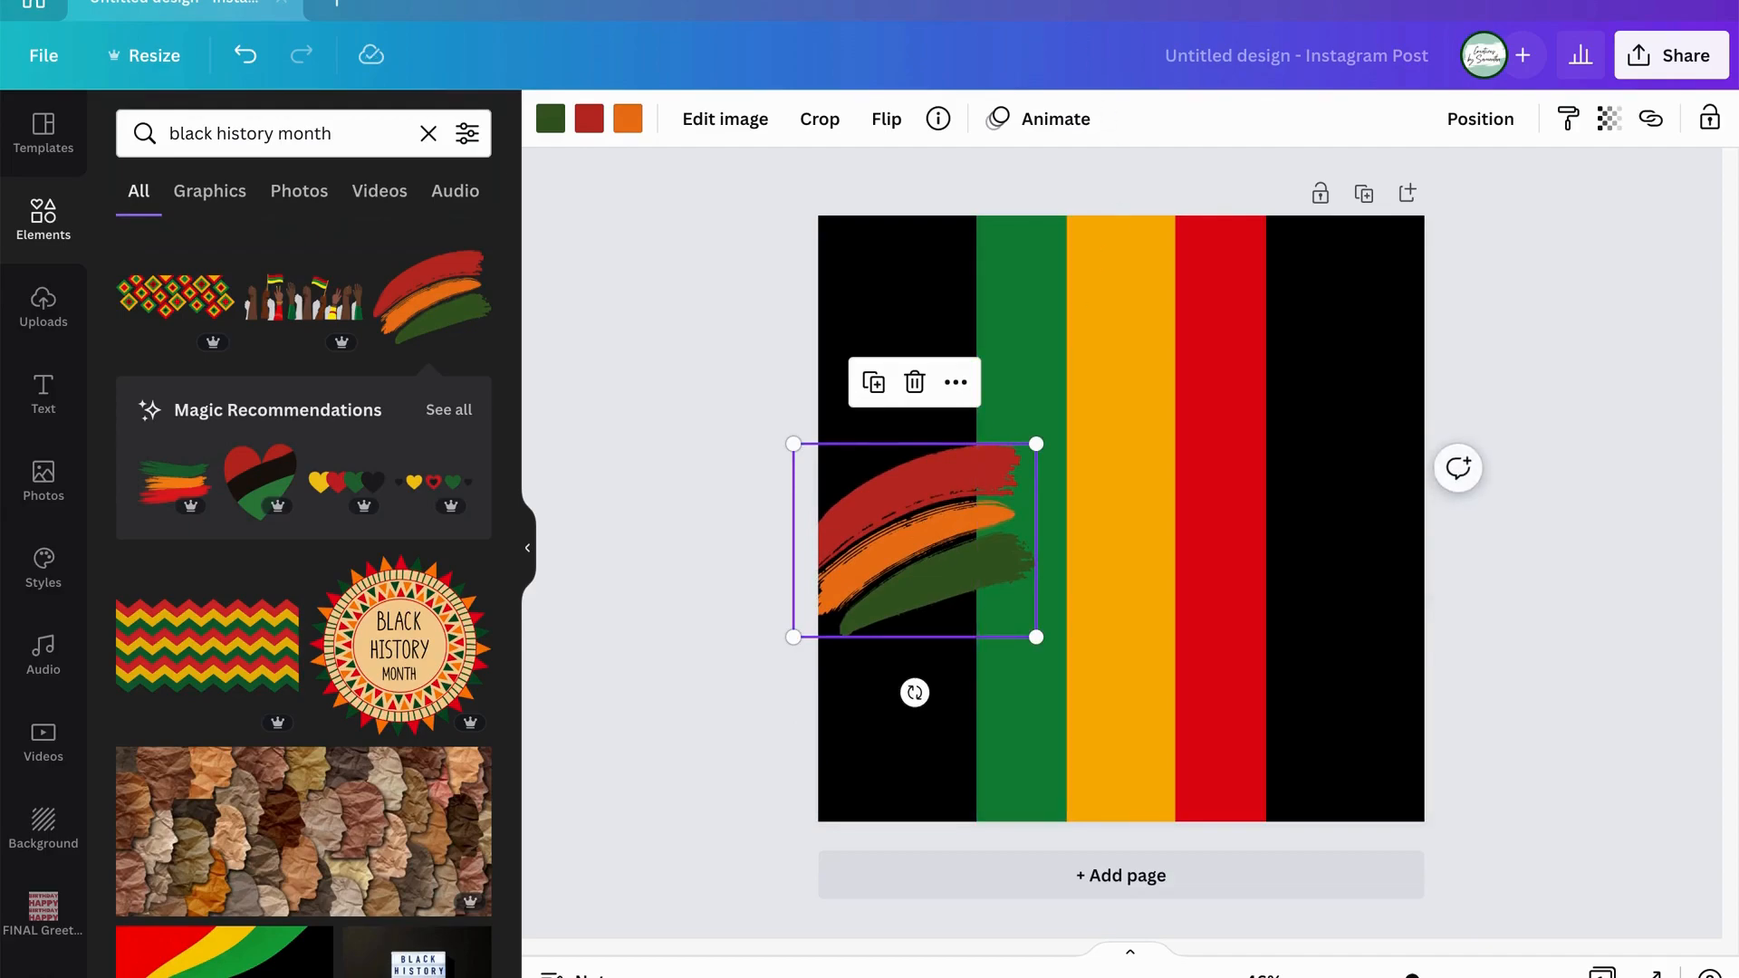
Recolour the green stripe with the red BD2D25 sampled from the brush-stroke graphic using the eyedropper, and undo that colour change.
{"action": "left_click", "coordinate": [550, 122]}
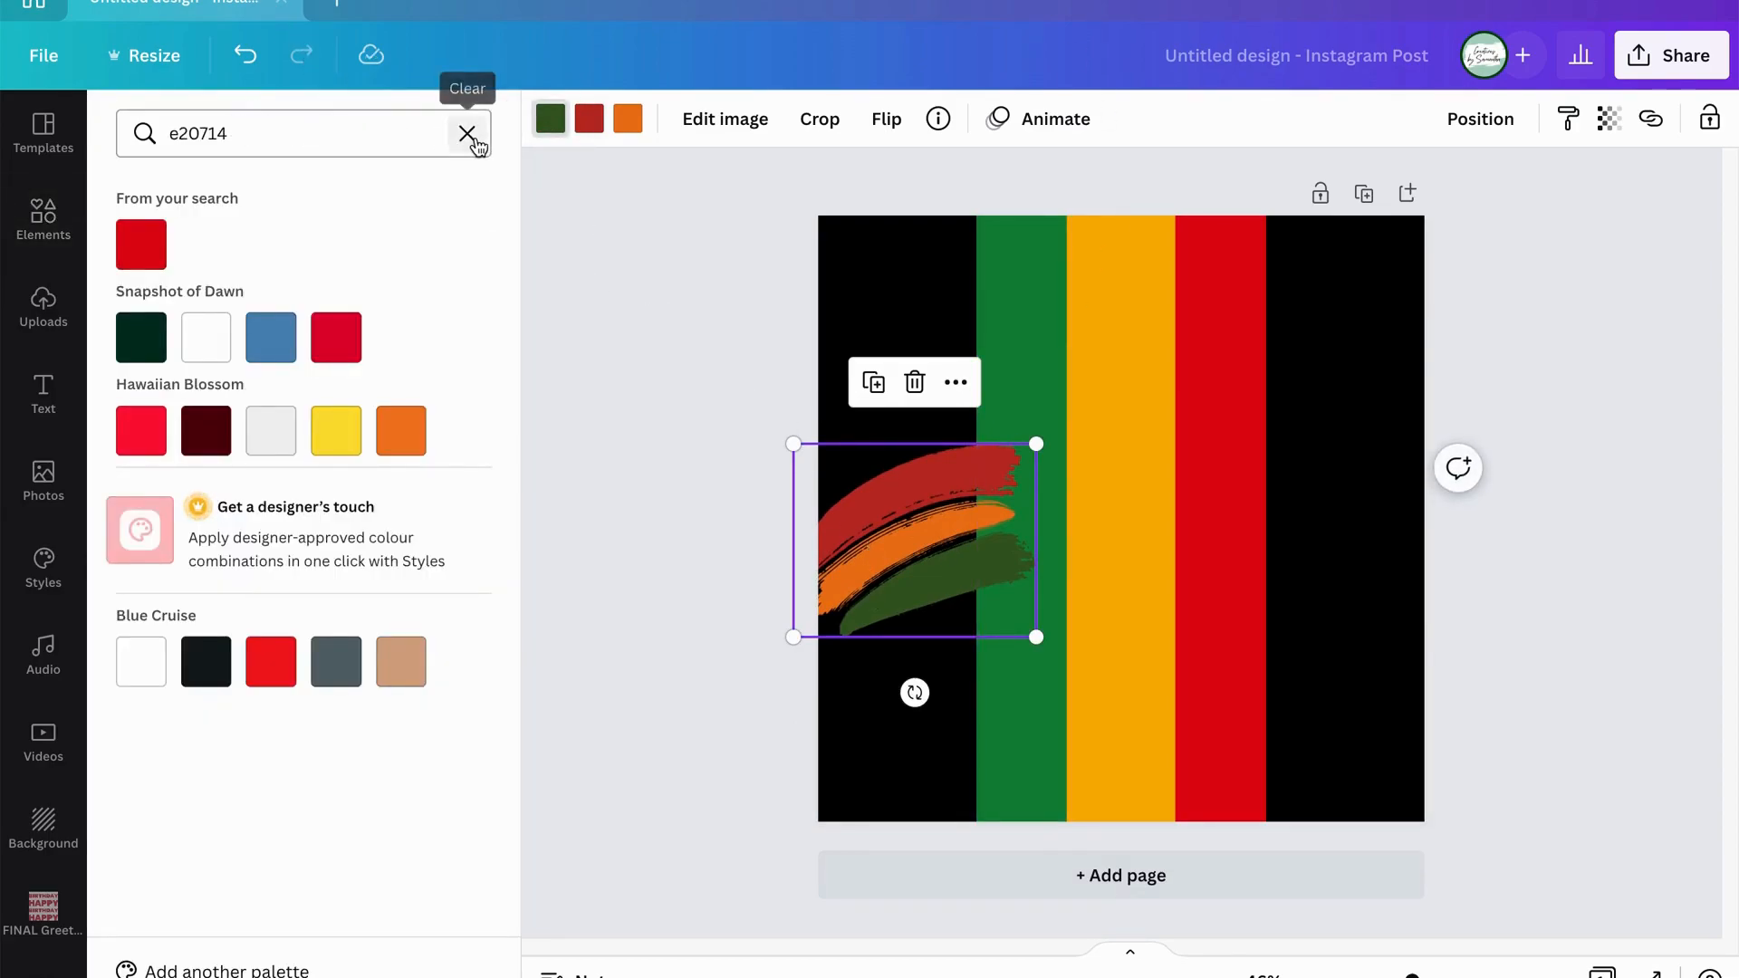
{"action": "left_click", "coordinate": [764, 290]}
{"action": "left_click", "coordinate": [749, 334]}
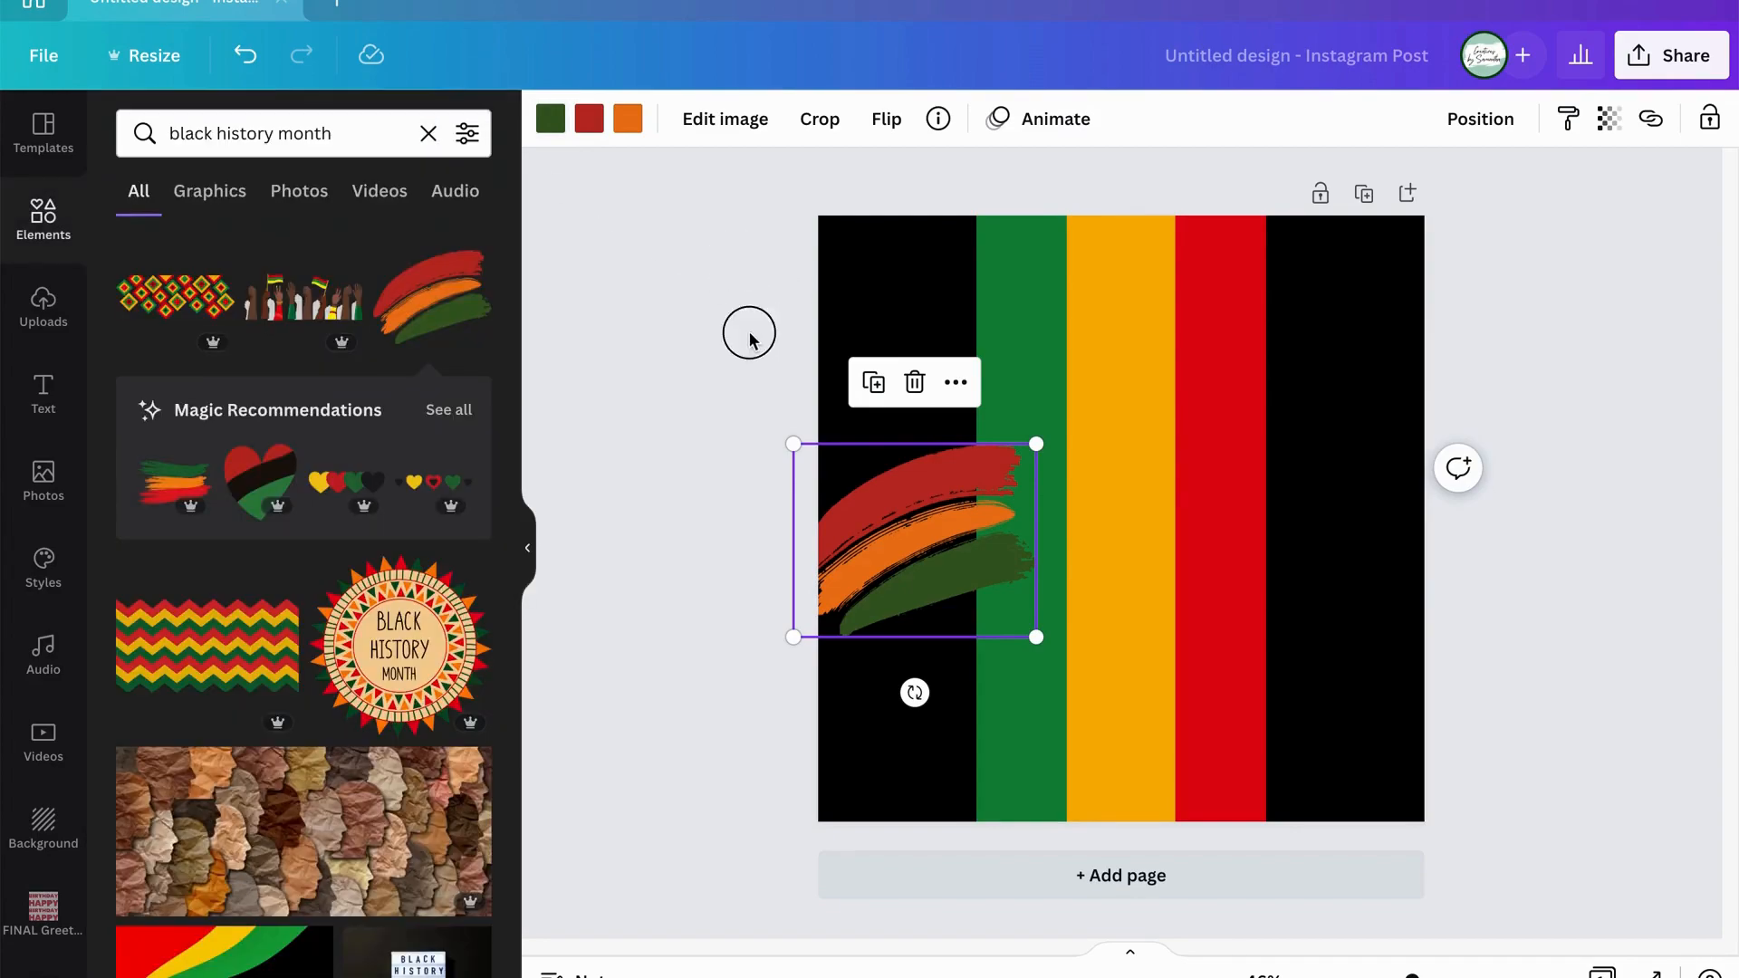
{"action": "left_click", "coordinate": [1038, 306]}
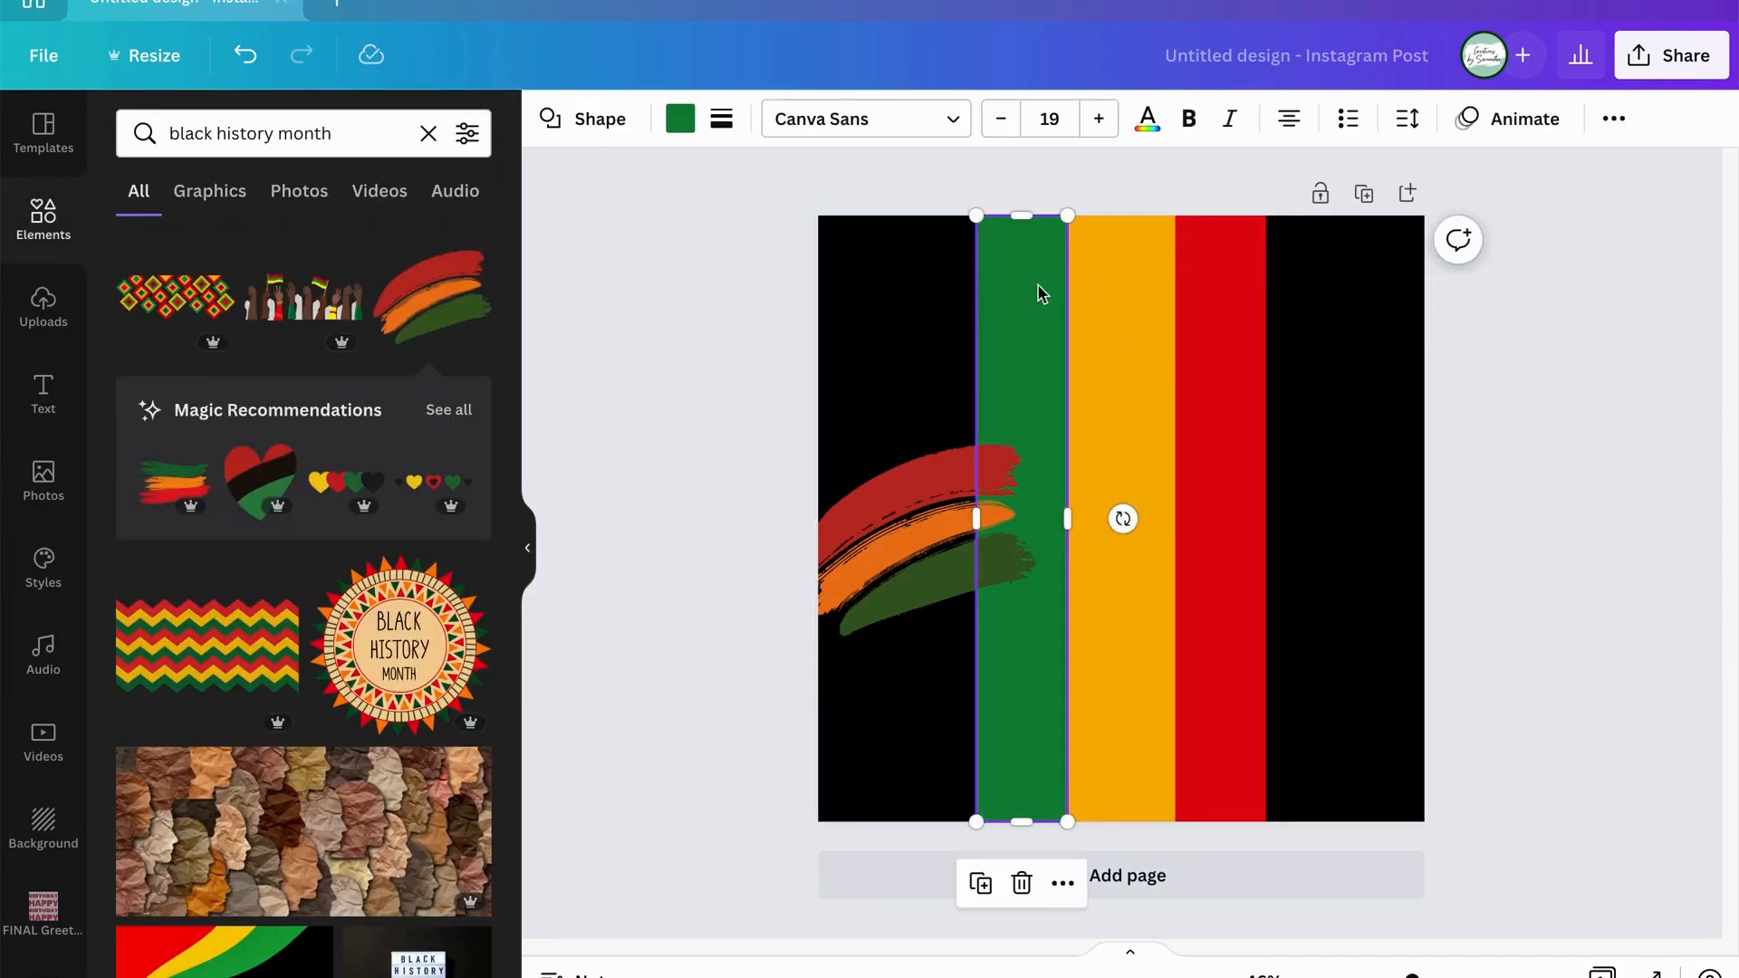
{"action": "left_click", "coordinate": [683, 118]}
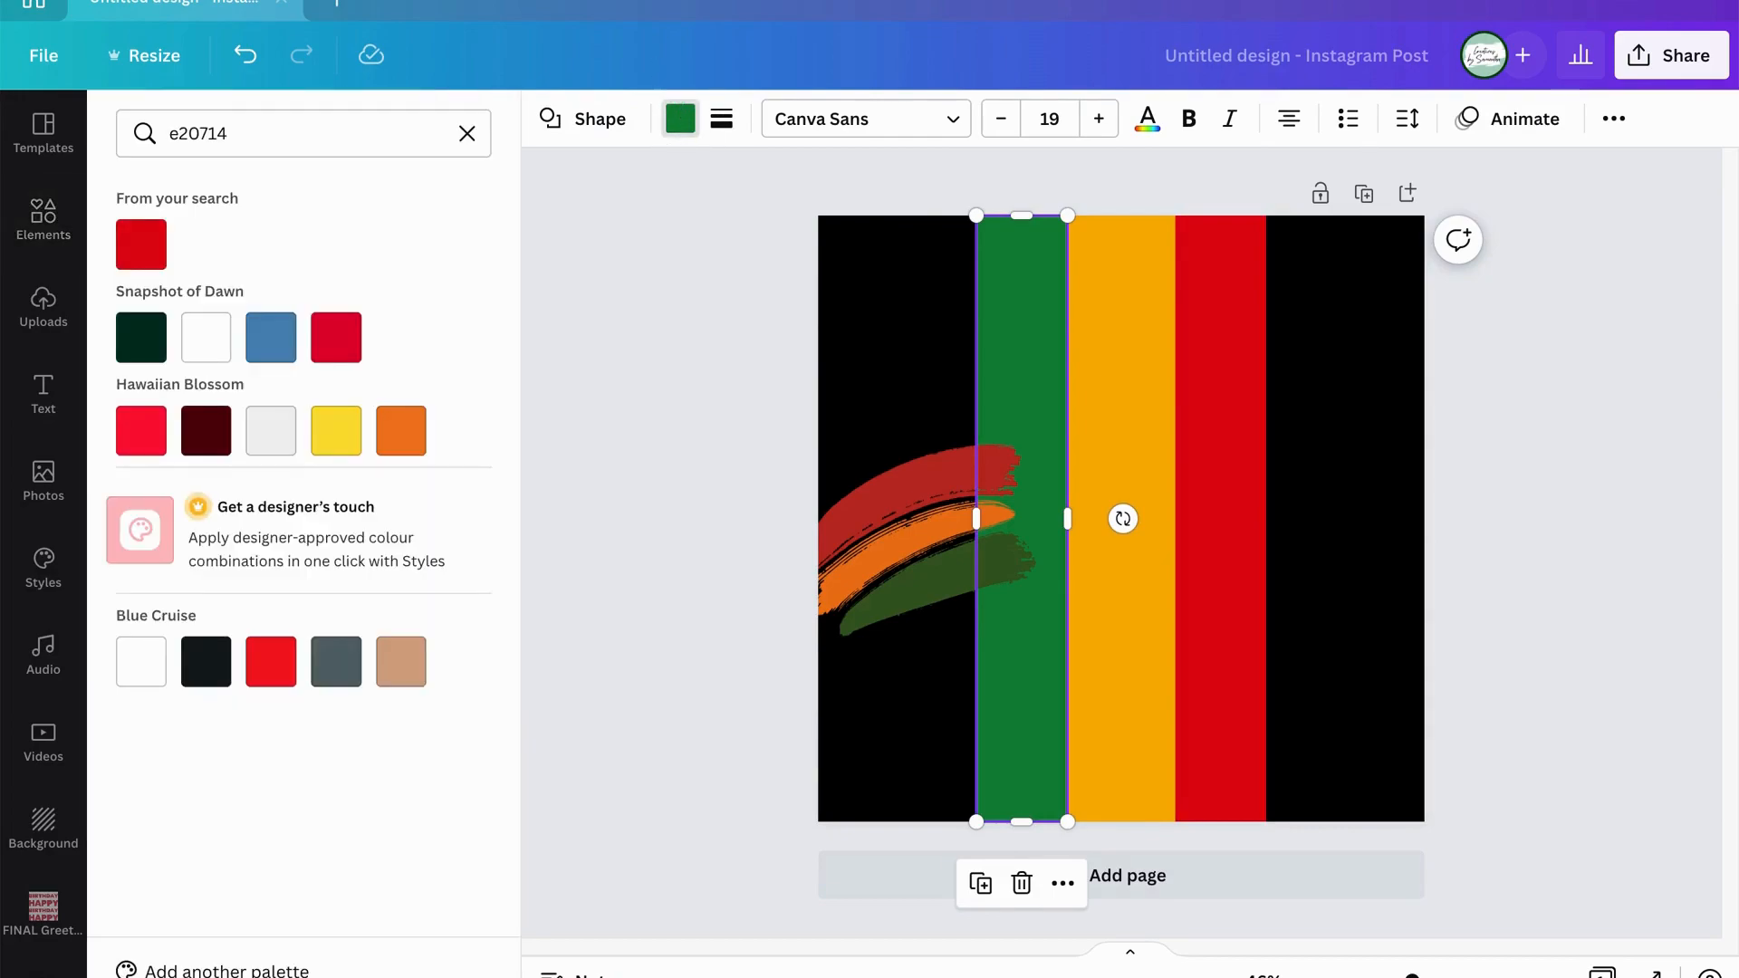
{"action": "left_click", "coordinate": [467, 133]}
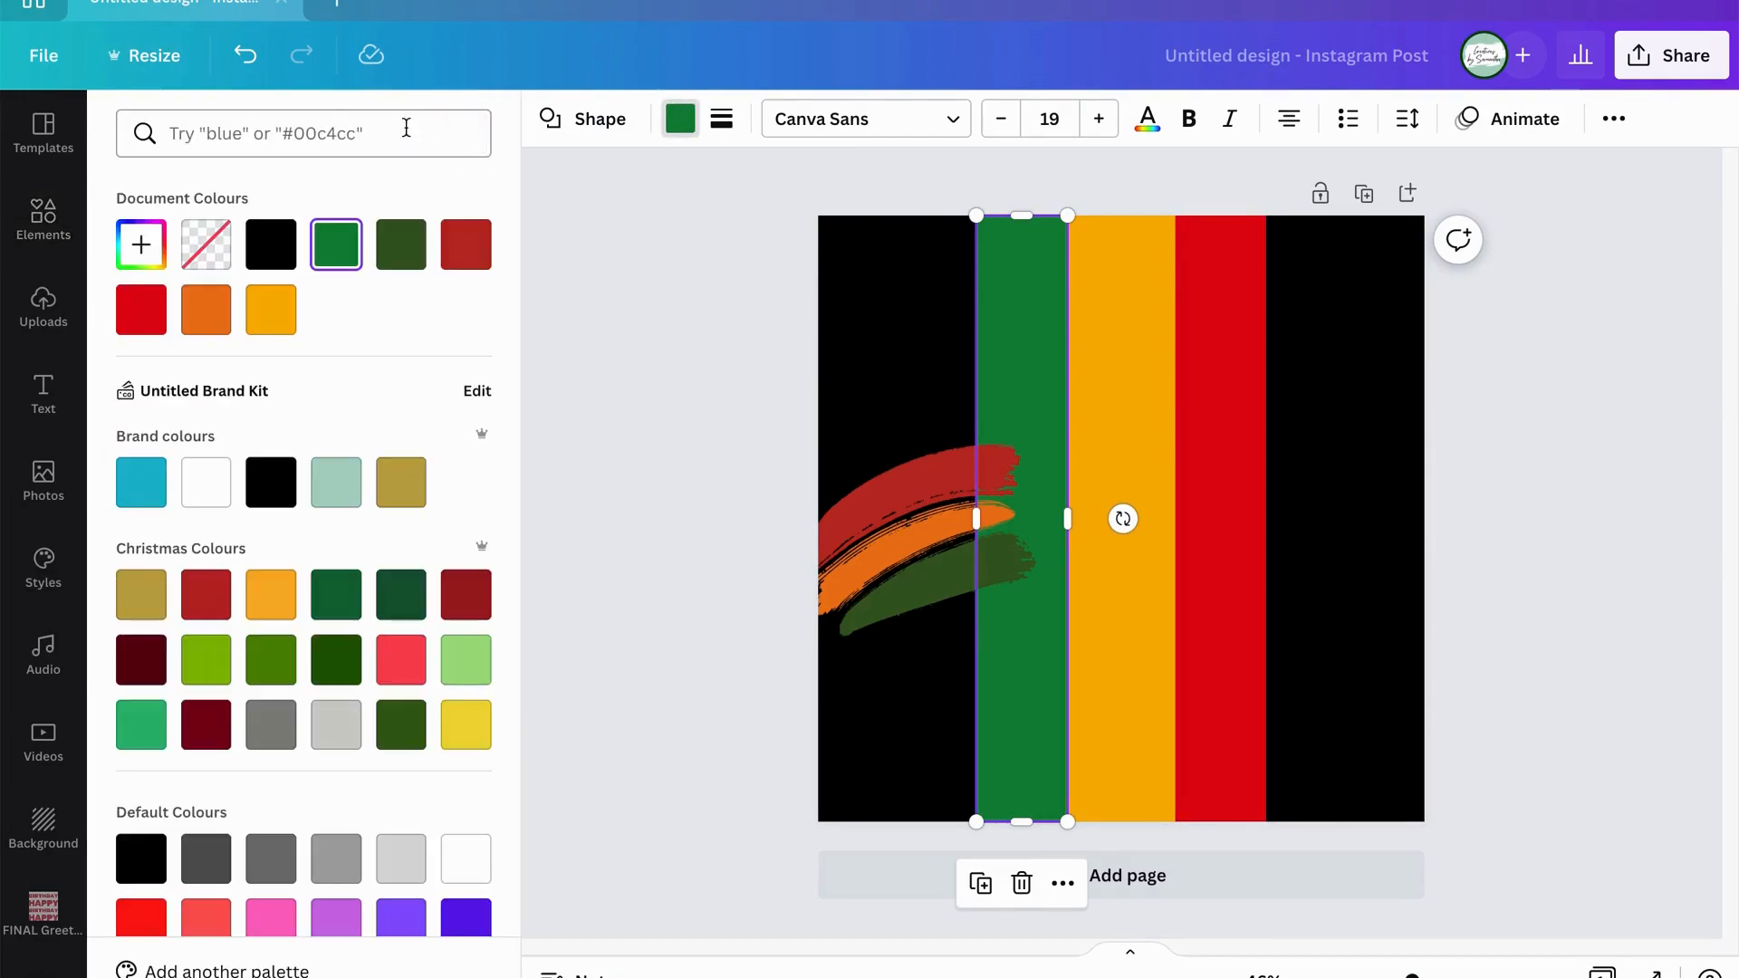
{"action": "left_click", "coordinate": [142, 244]}
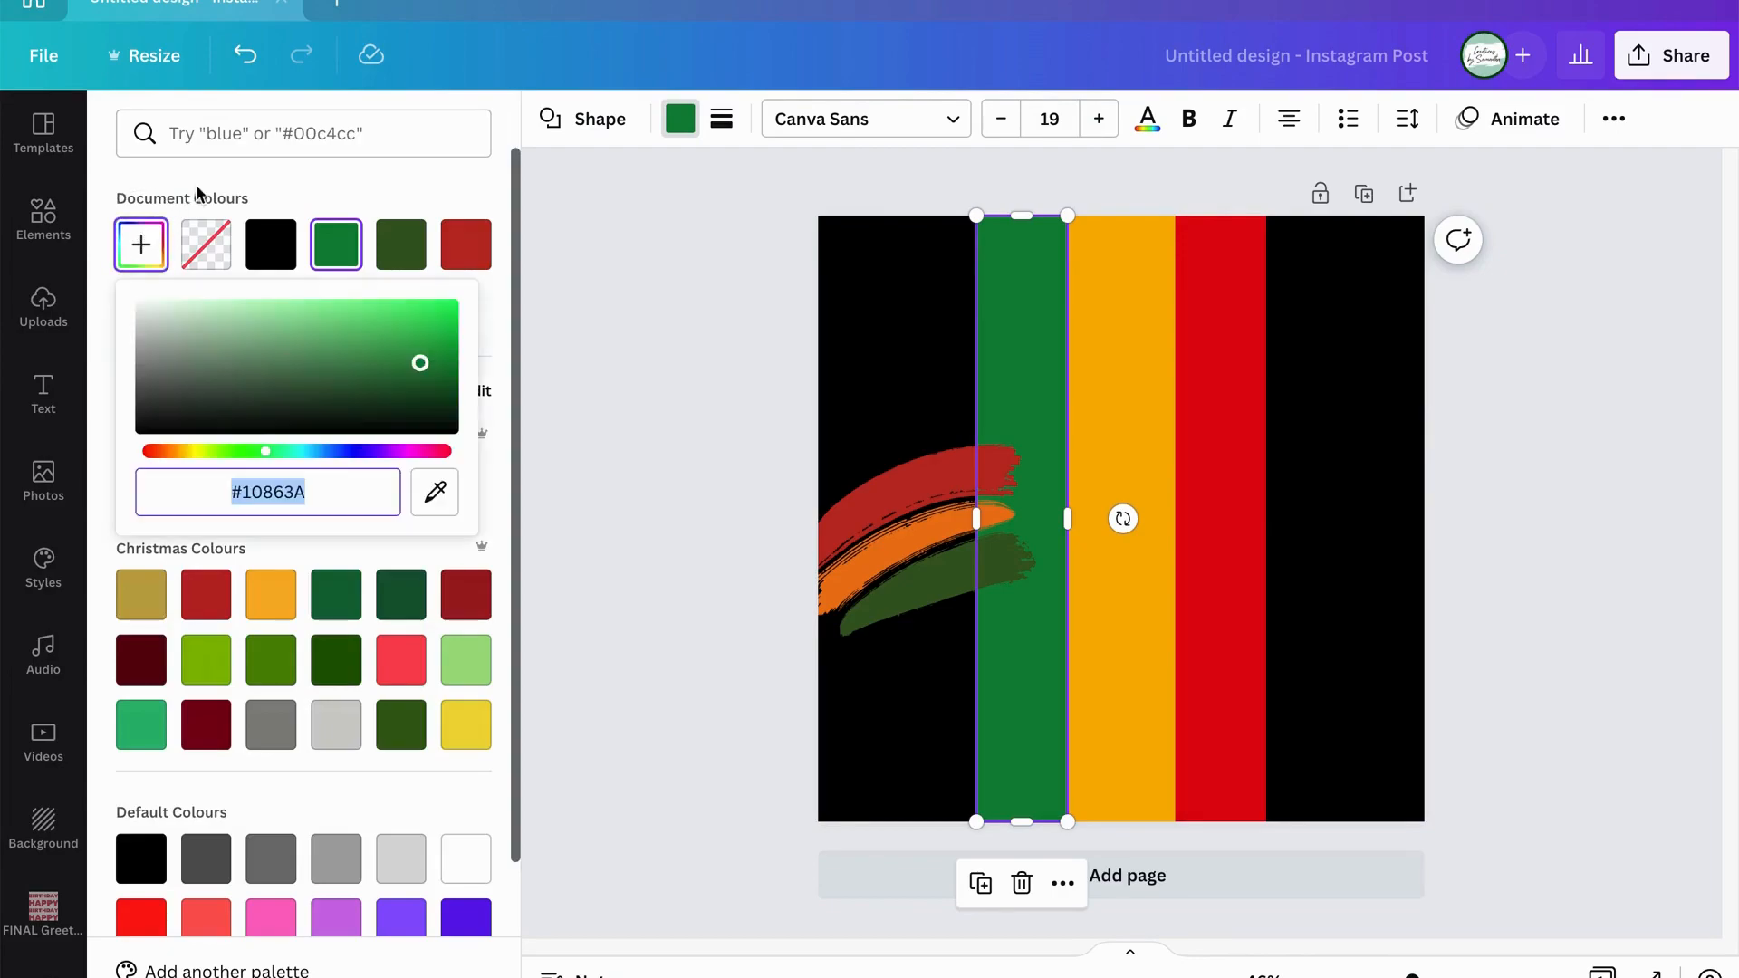
{"action": "left_click", "coordinate": [434, 502]}
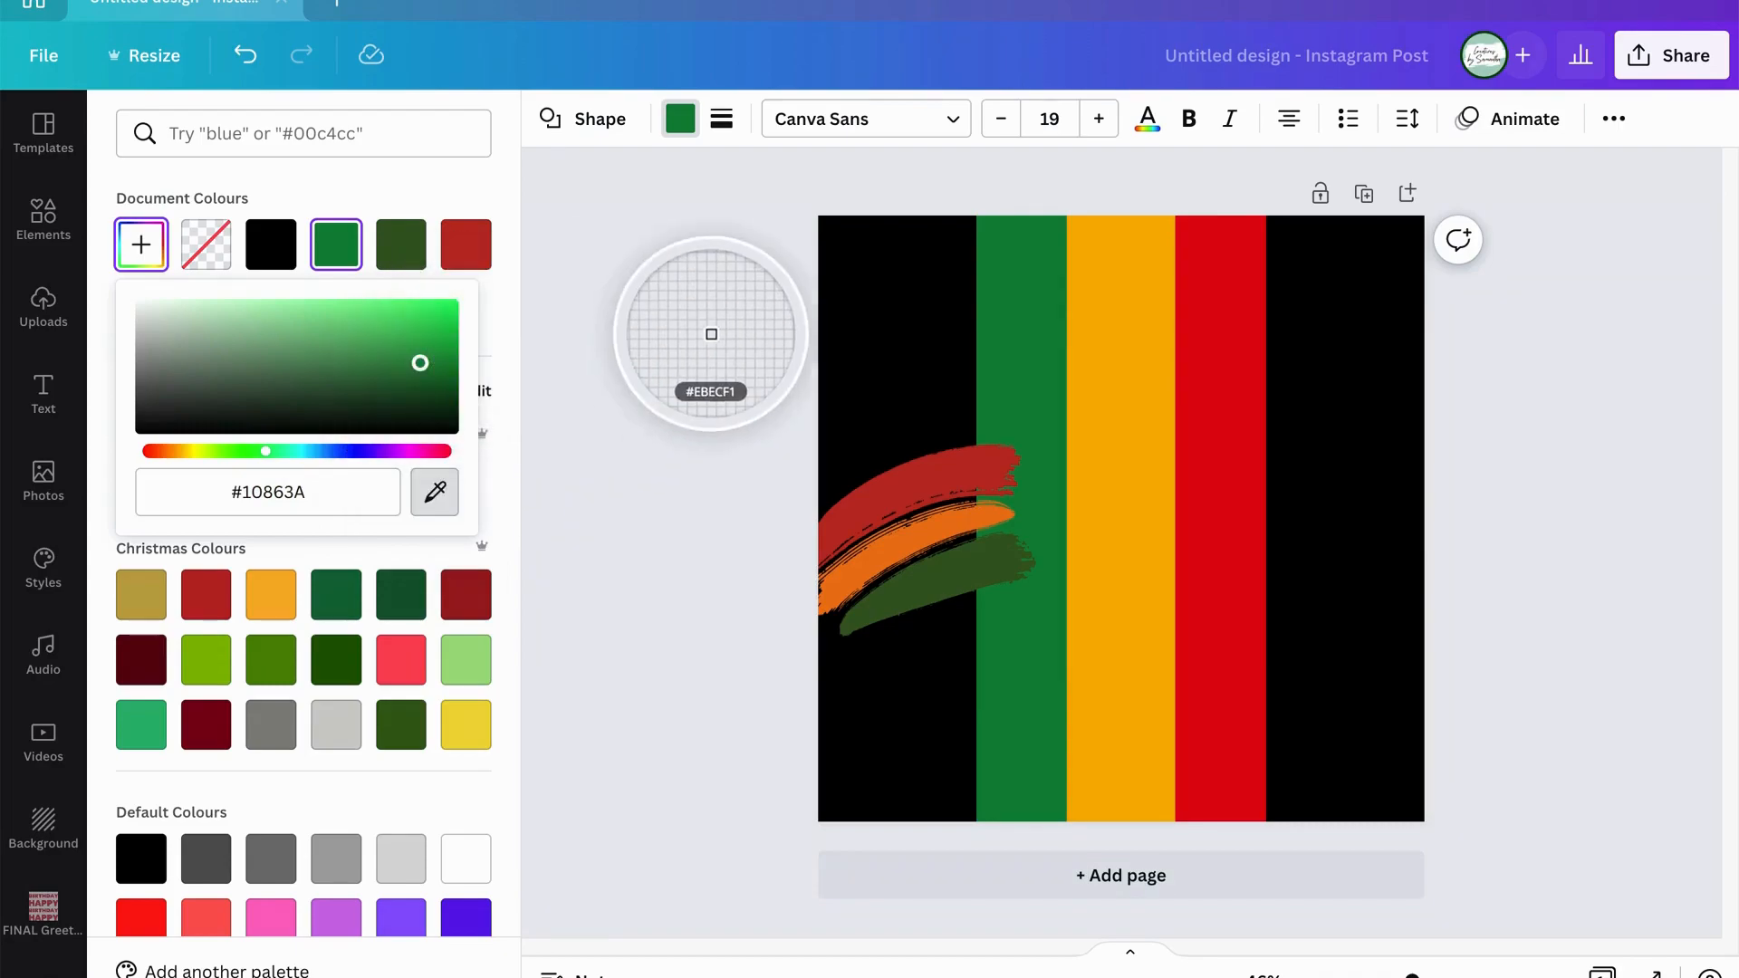
{"action": "left_click", "coordinate": [911, 490]}
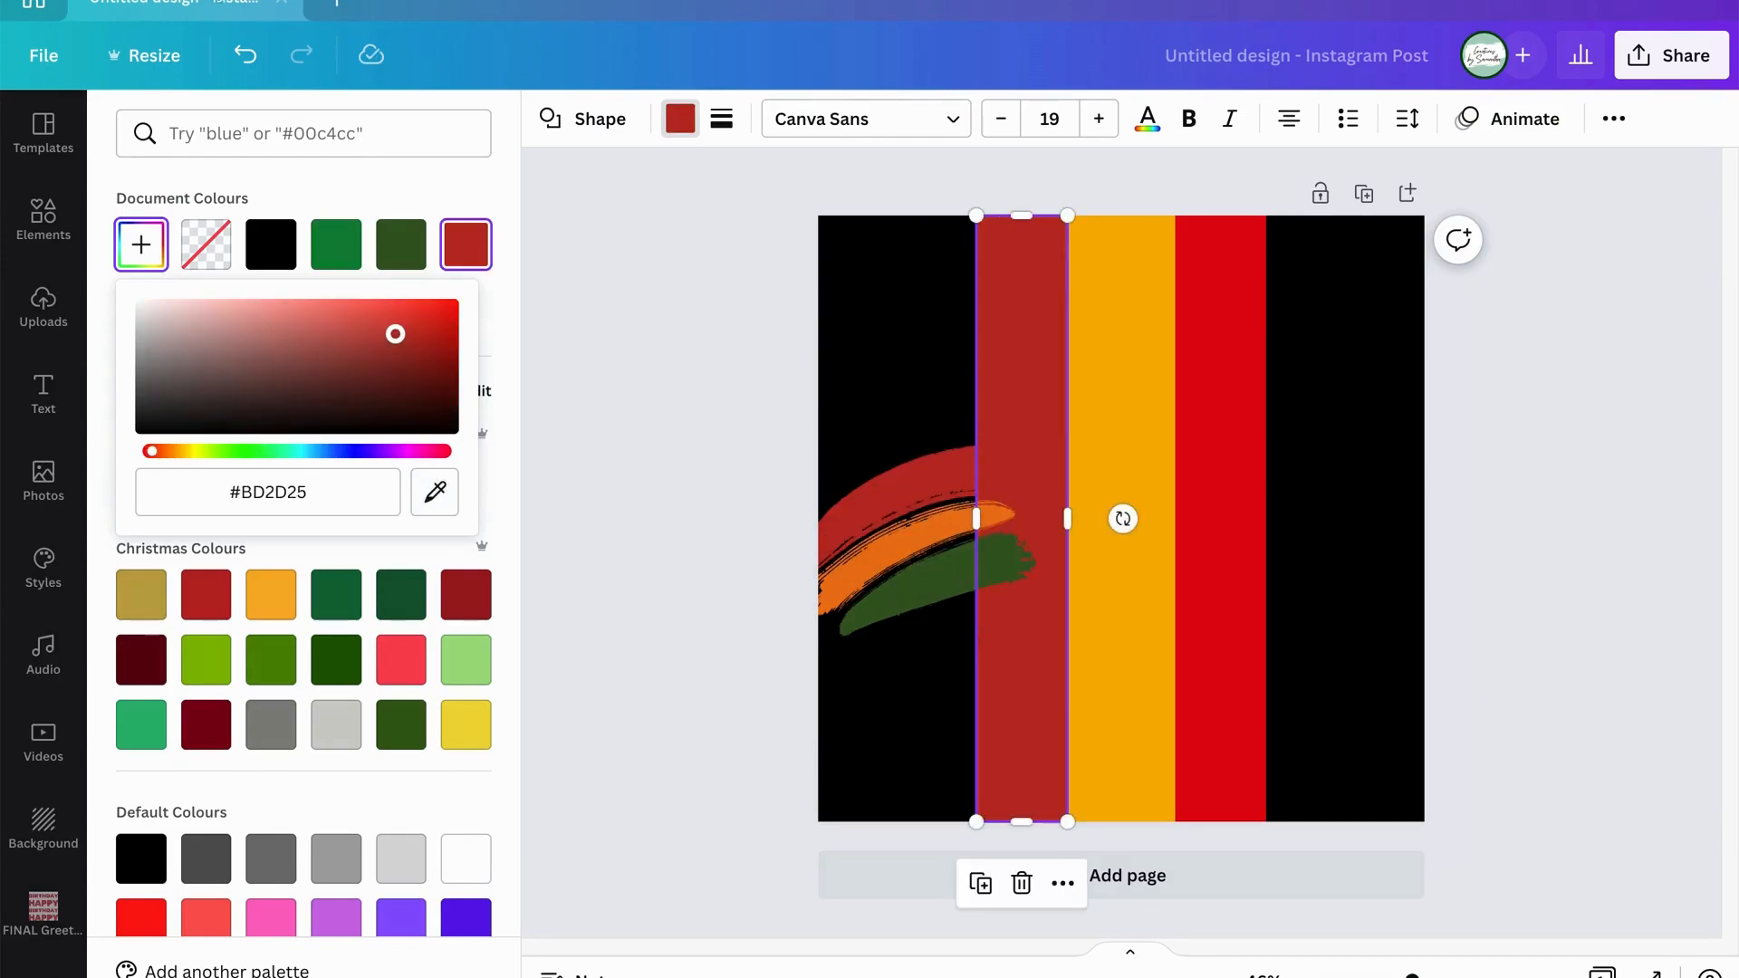
{"action": "left_click", "coordinate": [244, 55]}
Delete the brush-stroke graphic from the page.
{"action": "left_click", "coordinate": [921, 568]}
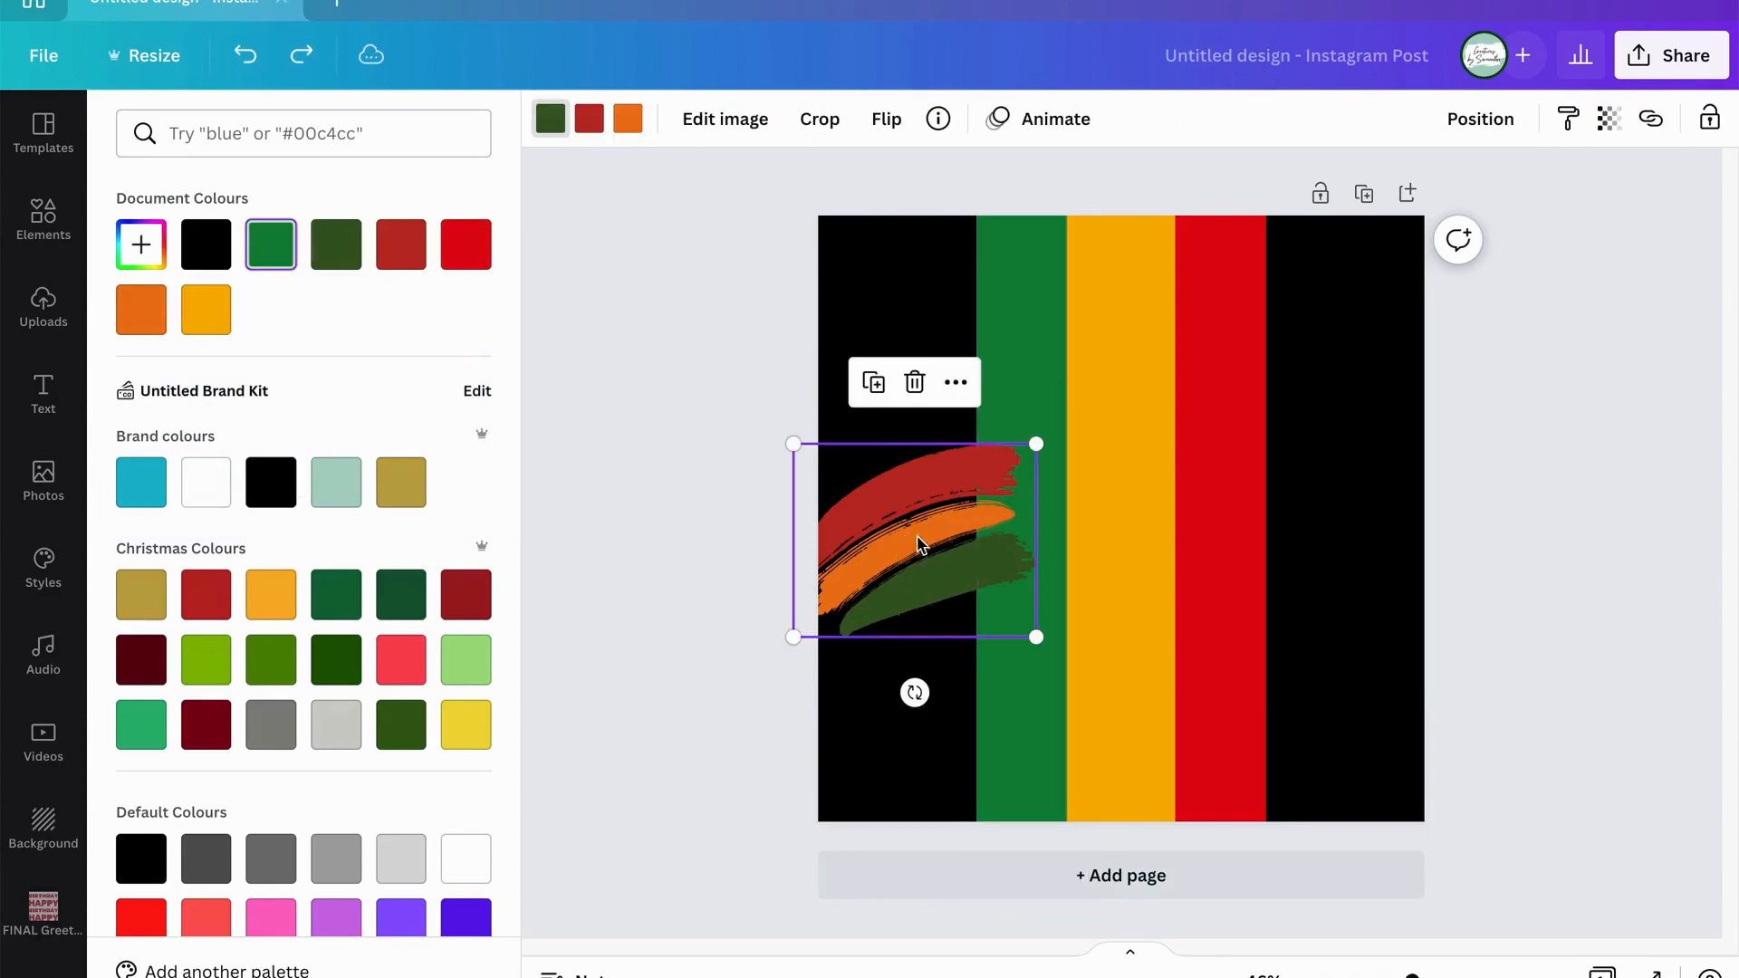
{"action": "key", "text": "Delete"}
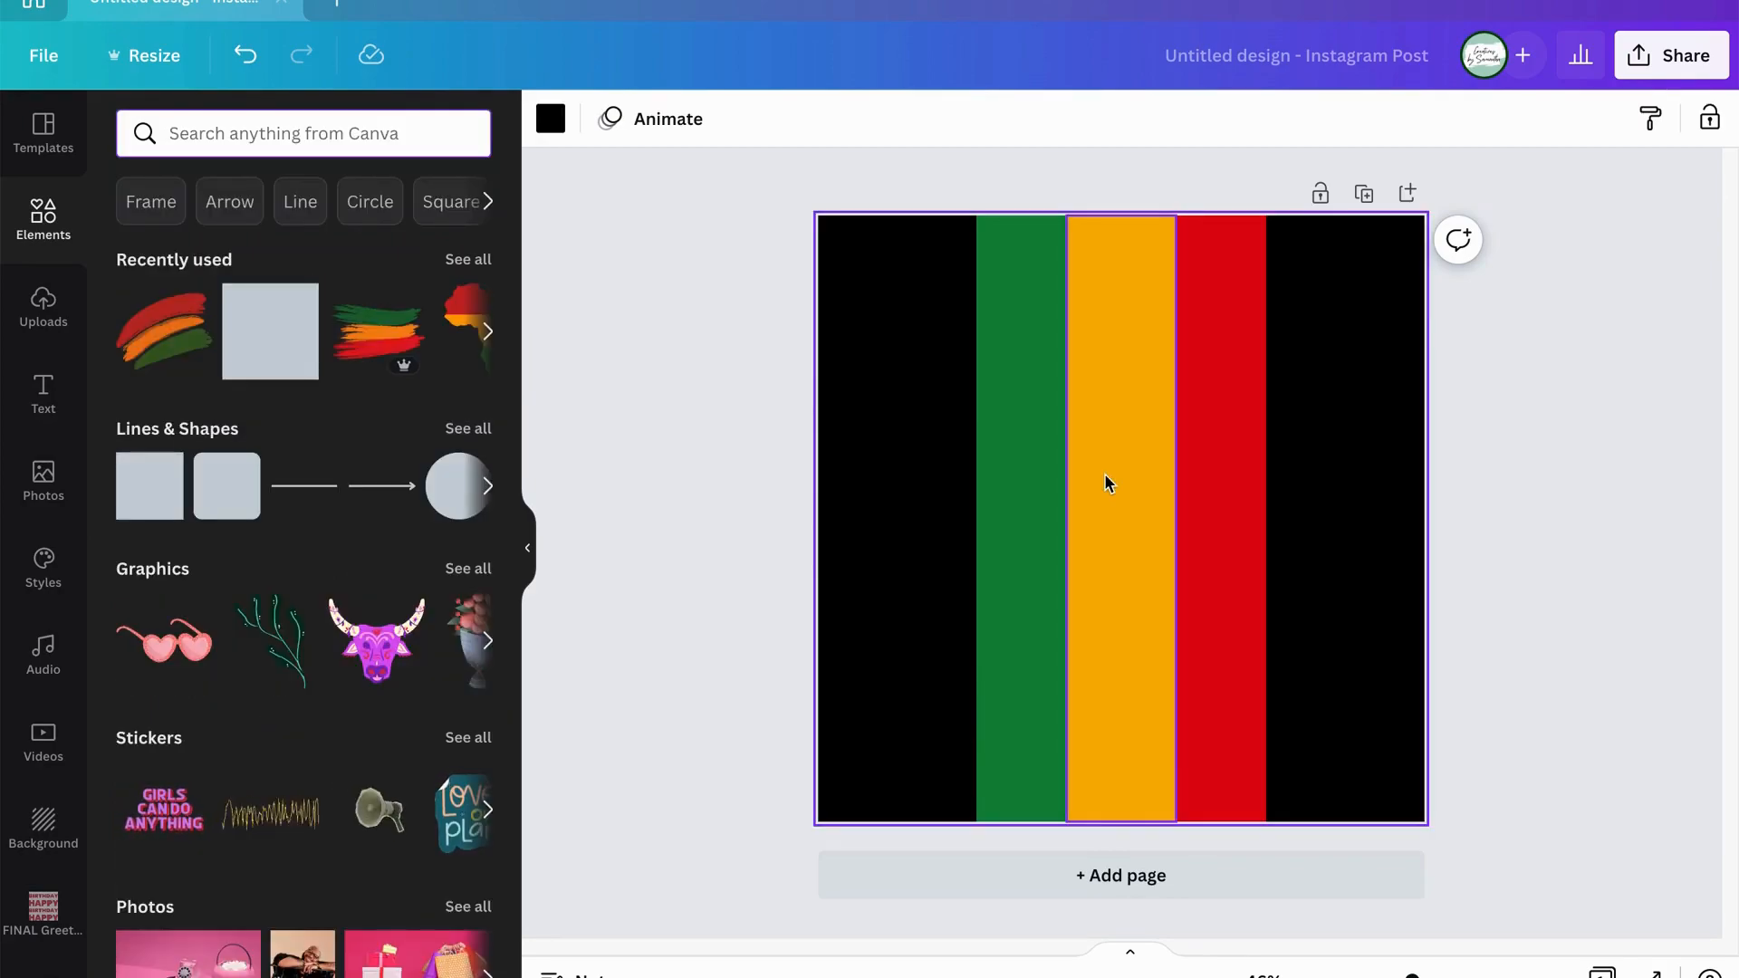
Search the elements library for "raised fist" and add the solid raised fist graphic with the forearm to the page.
{"action": "left_click", "coordinate": [252, 141]}
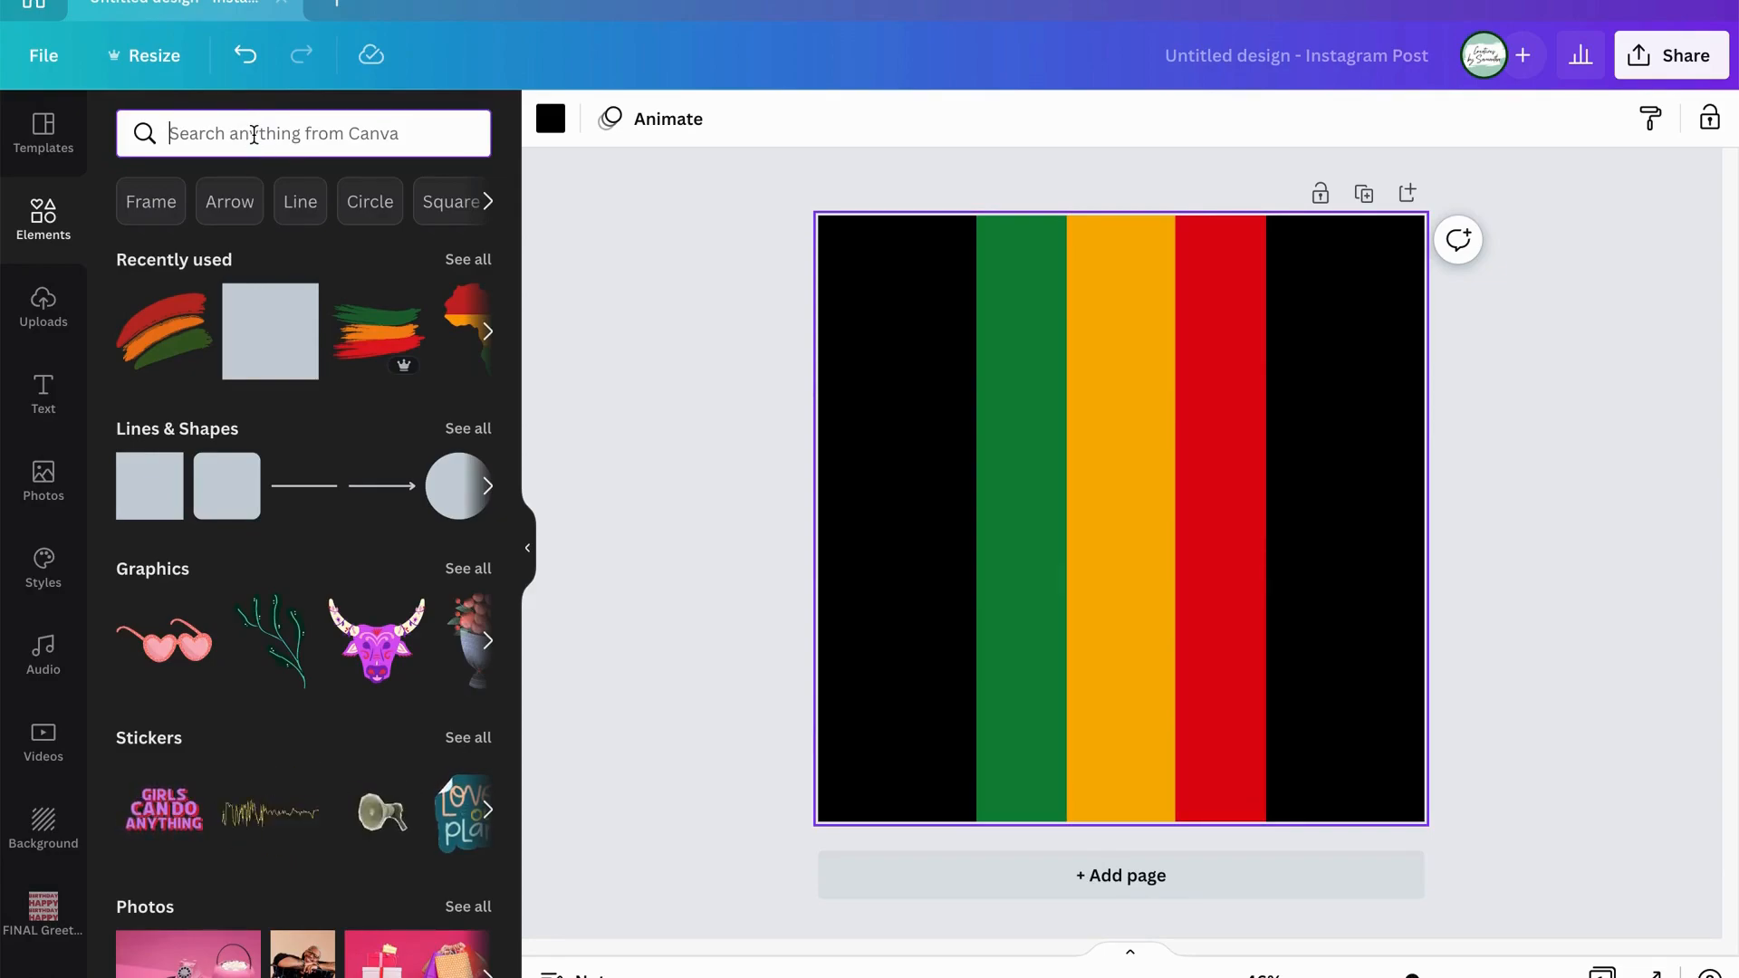
{"action": "type", "text": "raised fist"}
{"action": "key", "text": "Return"}
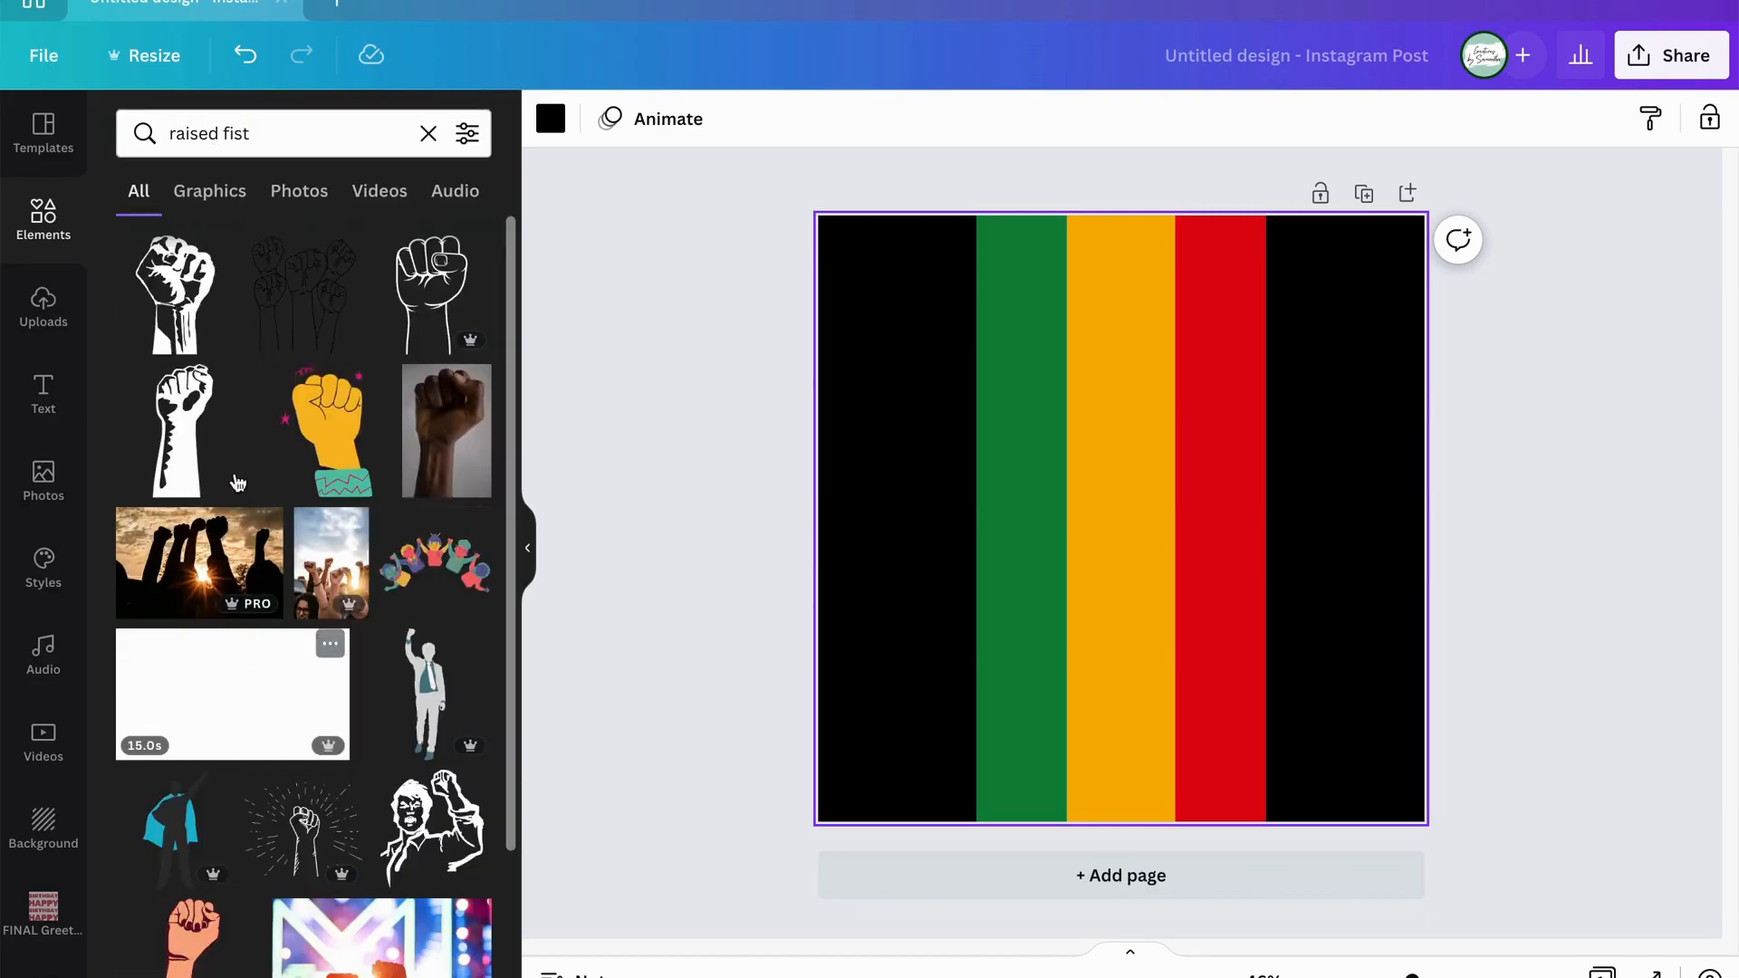
{"action": "left_click", "coordinate": [182, 426]}
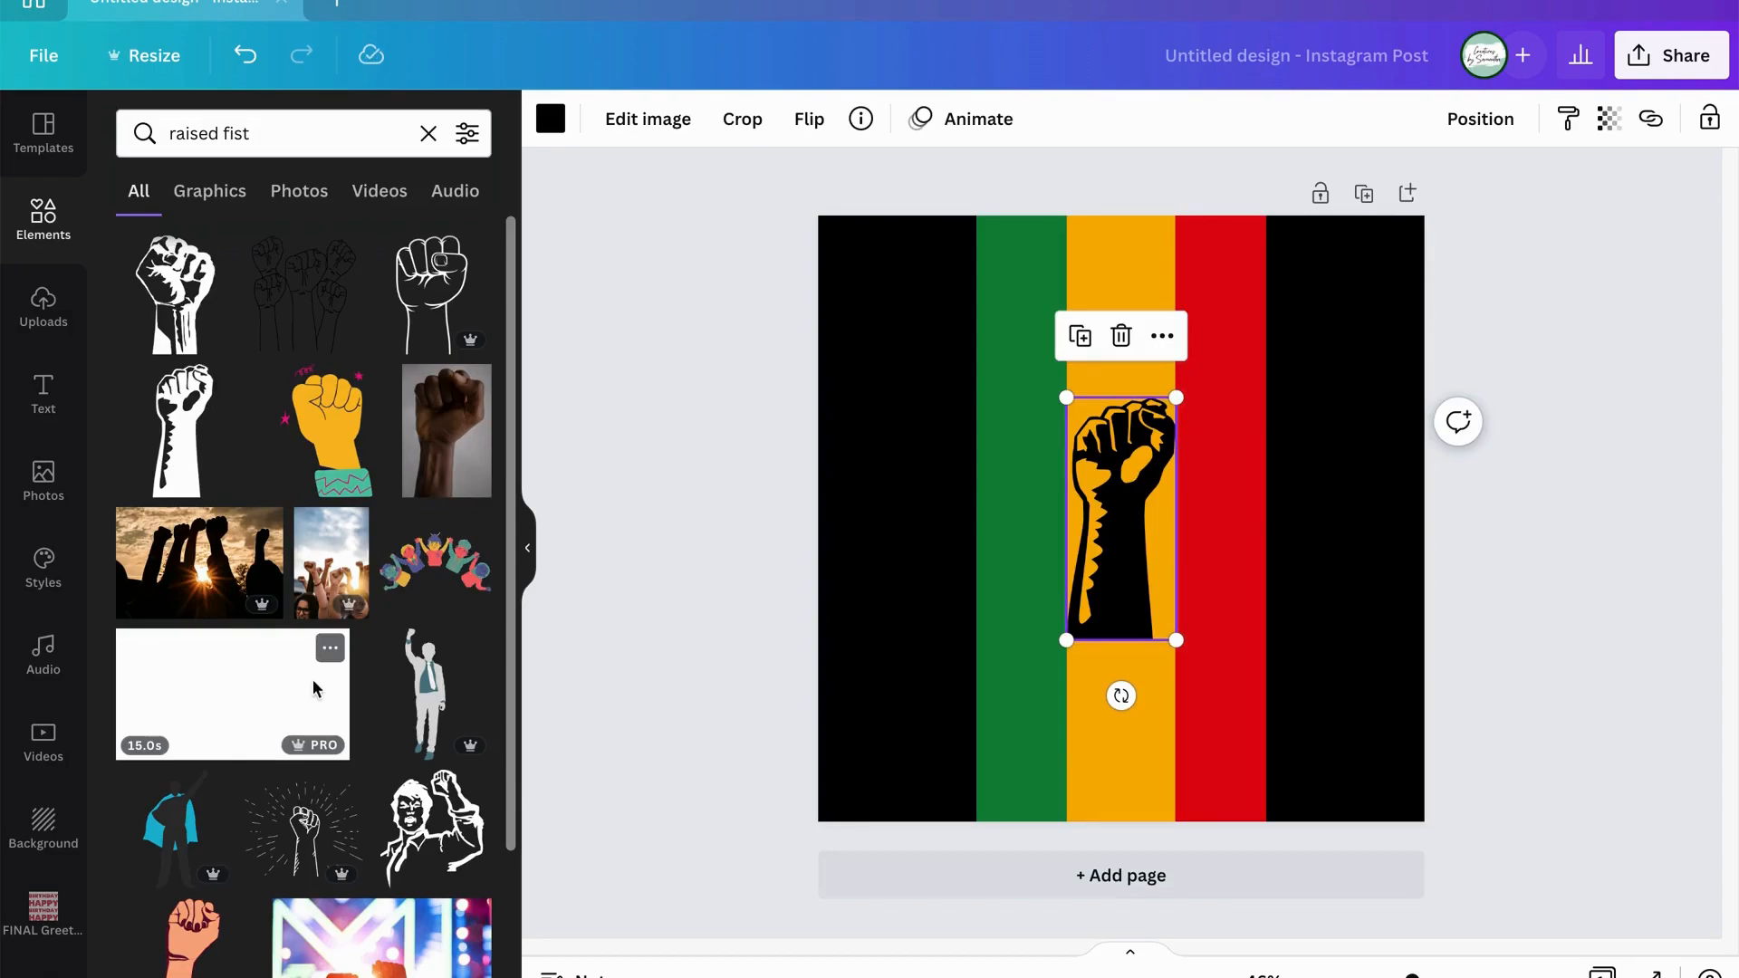
Enlarge the fist to almost three quarters of the page height, standing on the bottom edge and centred over the stripes.
{"action": "left_click_drag", "start_coordinate": [1115, 550], "coordinate": [1120, 723]}
{"action": "left_click_drag", "start_coordinate": [1174, 576], "coordinate": [1265, 381]}
{"action": "left_click_drag", "start_coordinate": [1178, 518], "coordinate": [1140, 516]}
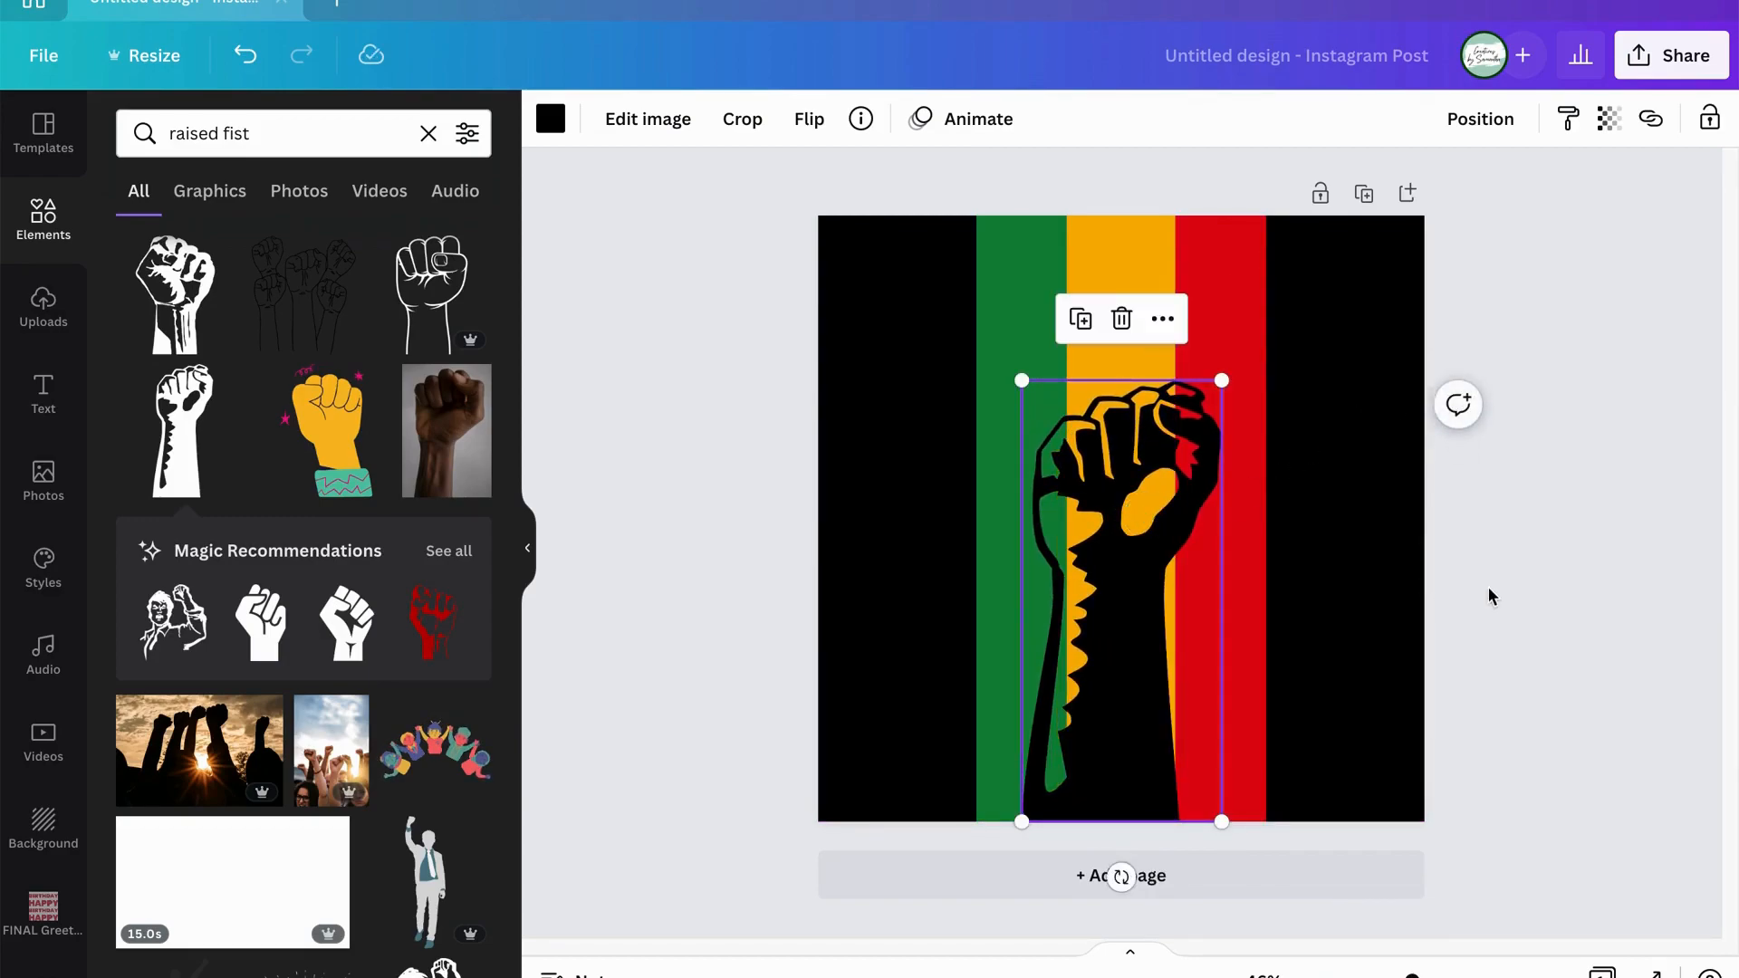
{"action": "left_click", "coordinate": [1444, 563]}
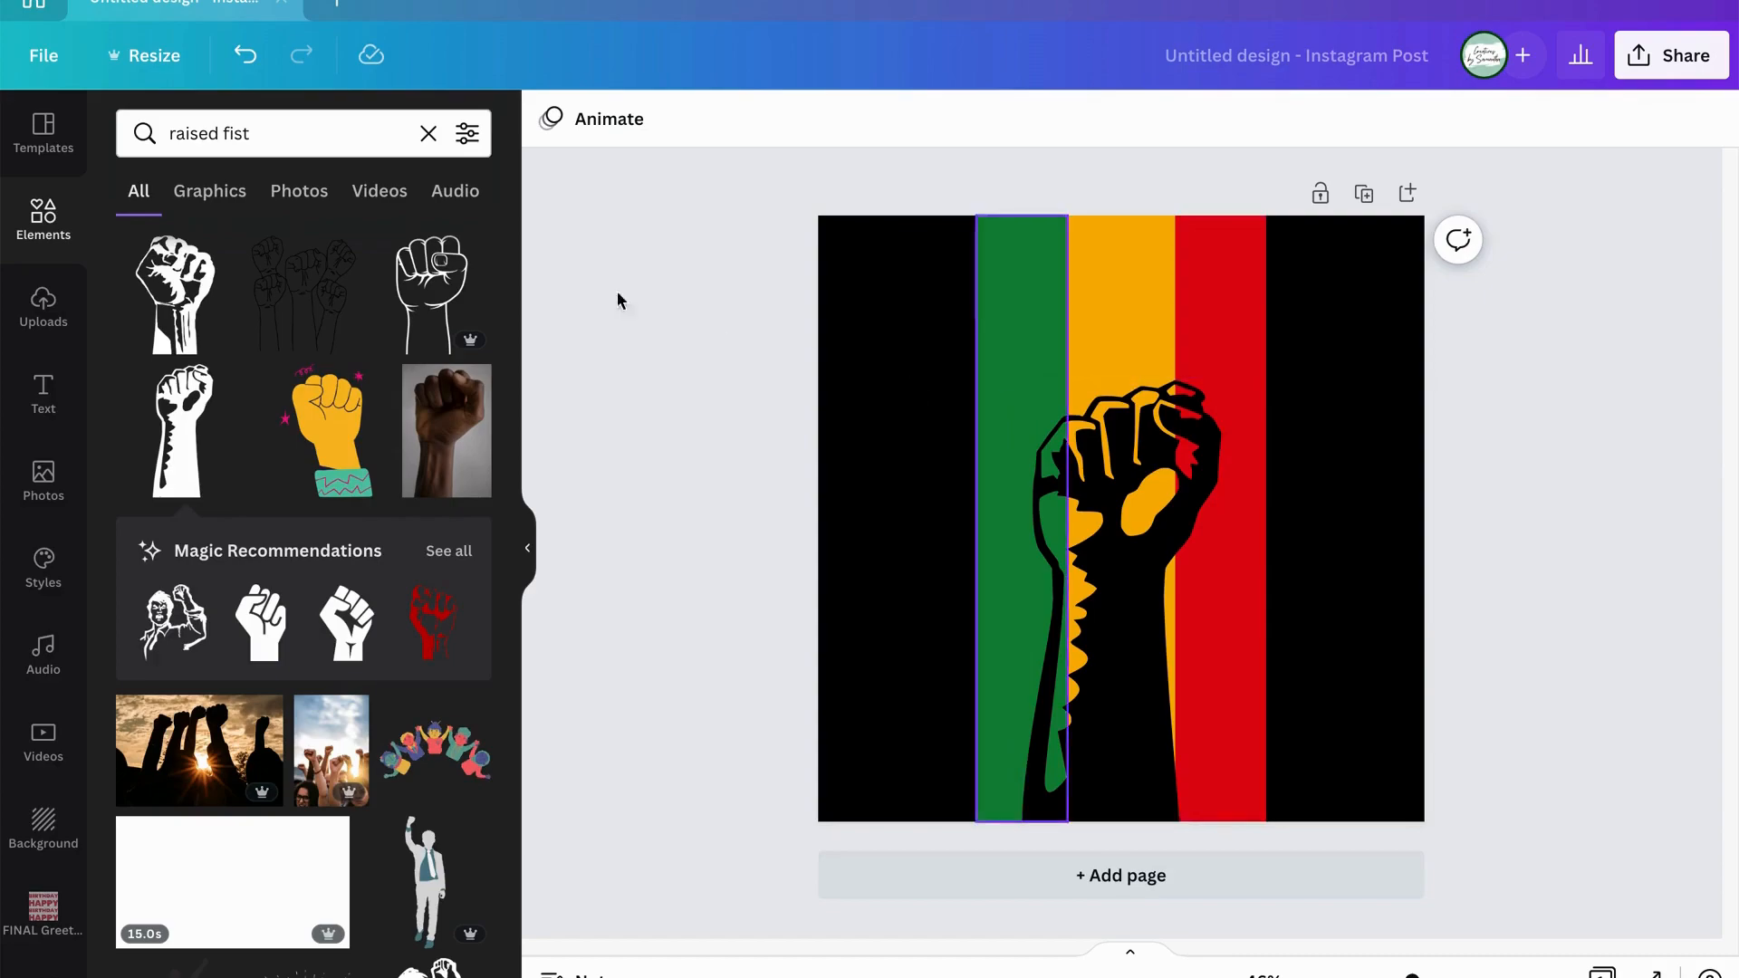
Add a heading text box and move it to the upper-left area of the page.
{"action": "left_click", "coordinate": [43, 387]}
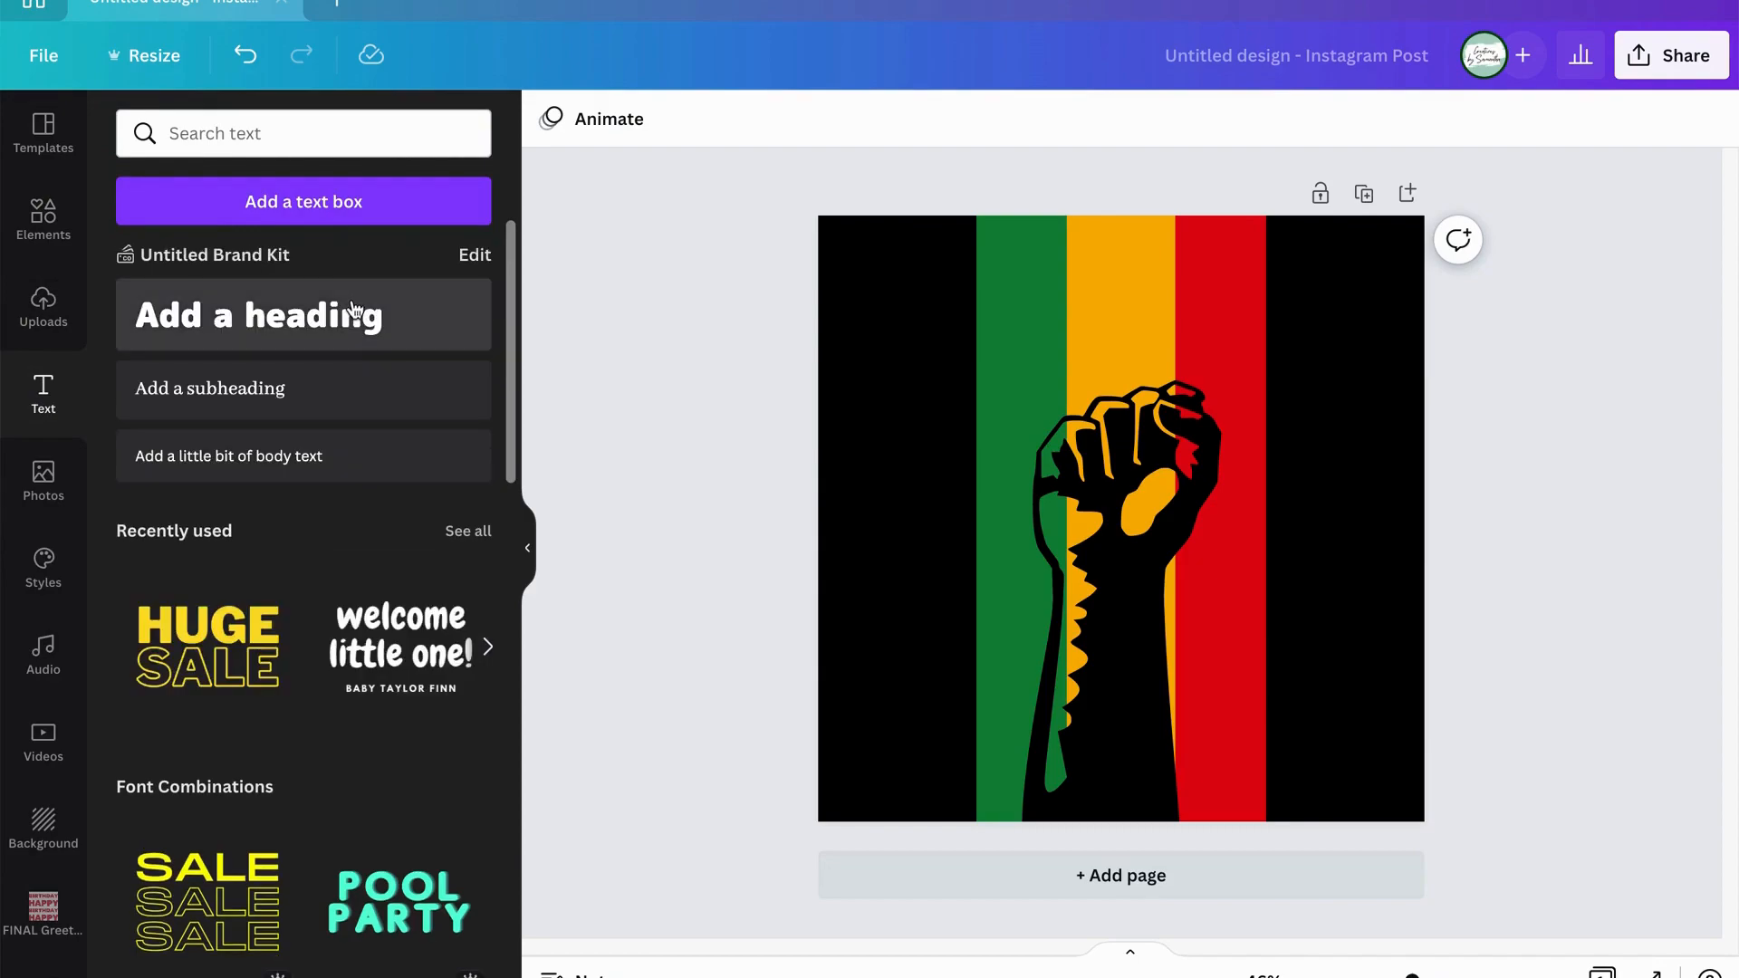
{"action": "left_click", "coordinate": [271, 323]}
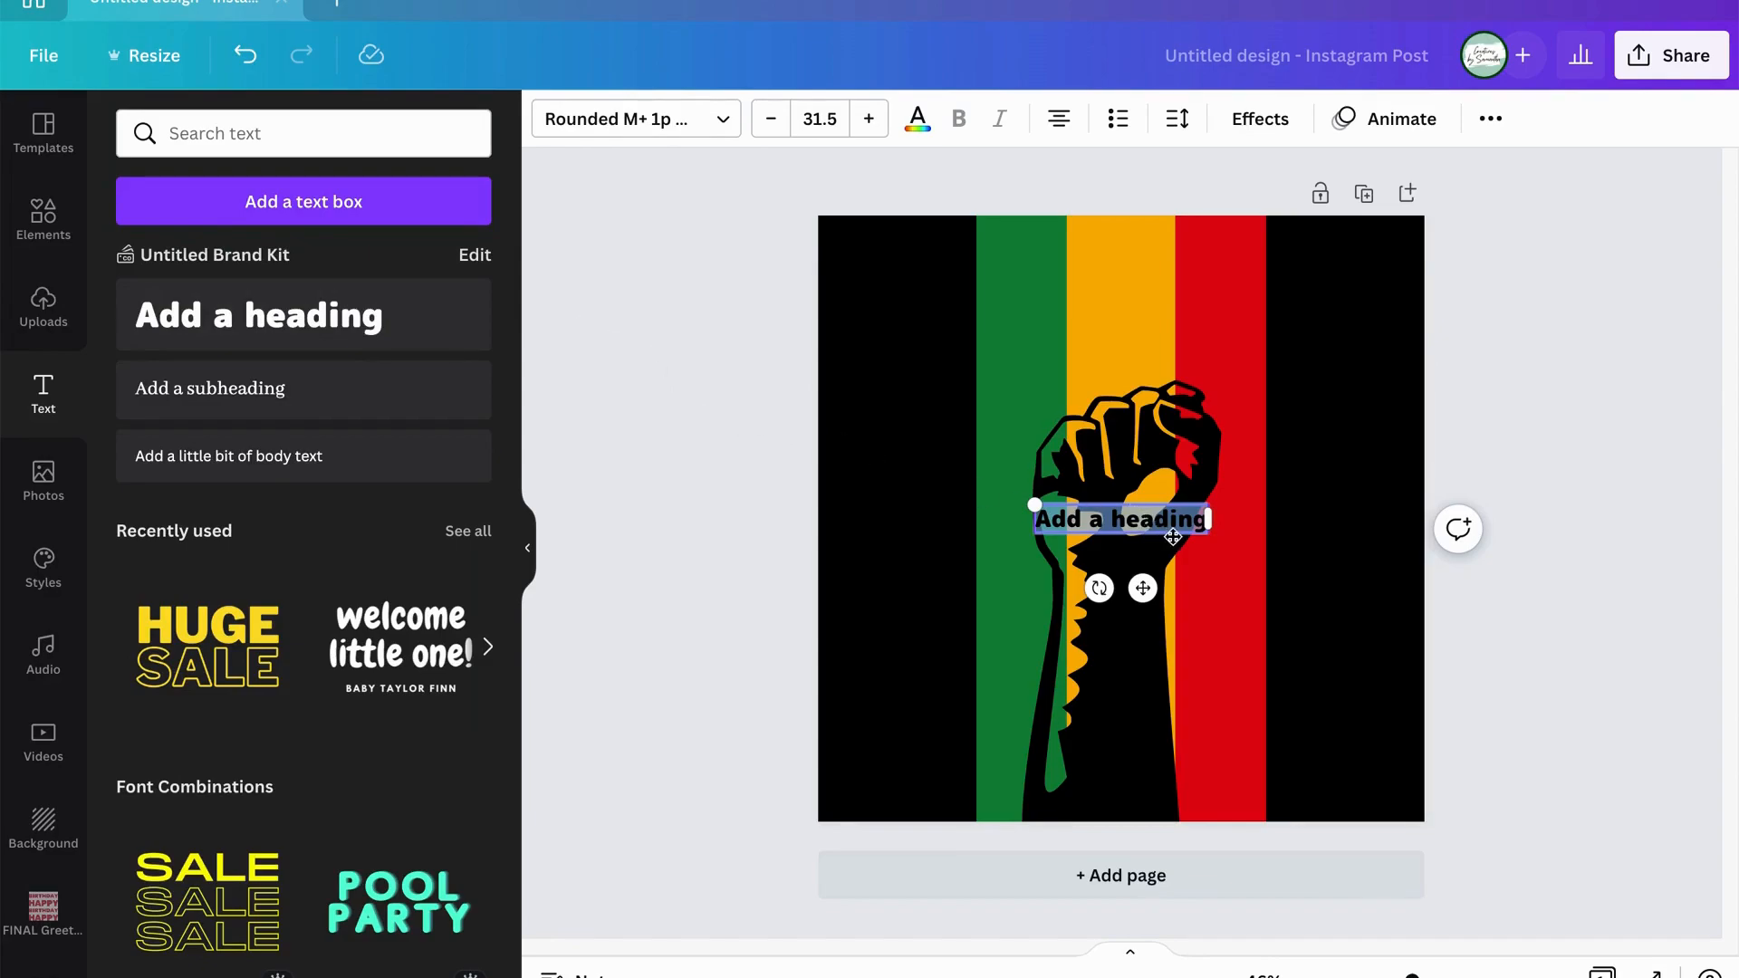
{"action": "left_click_drag", "start_coordinate": [1142, 587], "coordinate": [956, 348]}
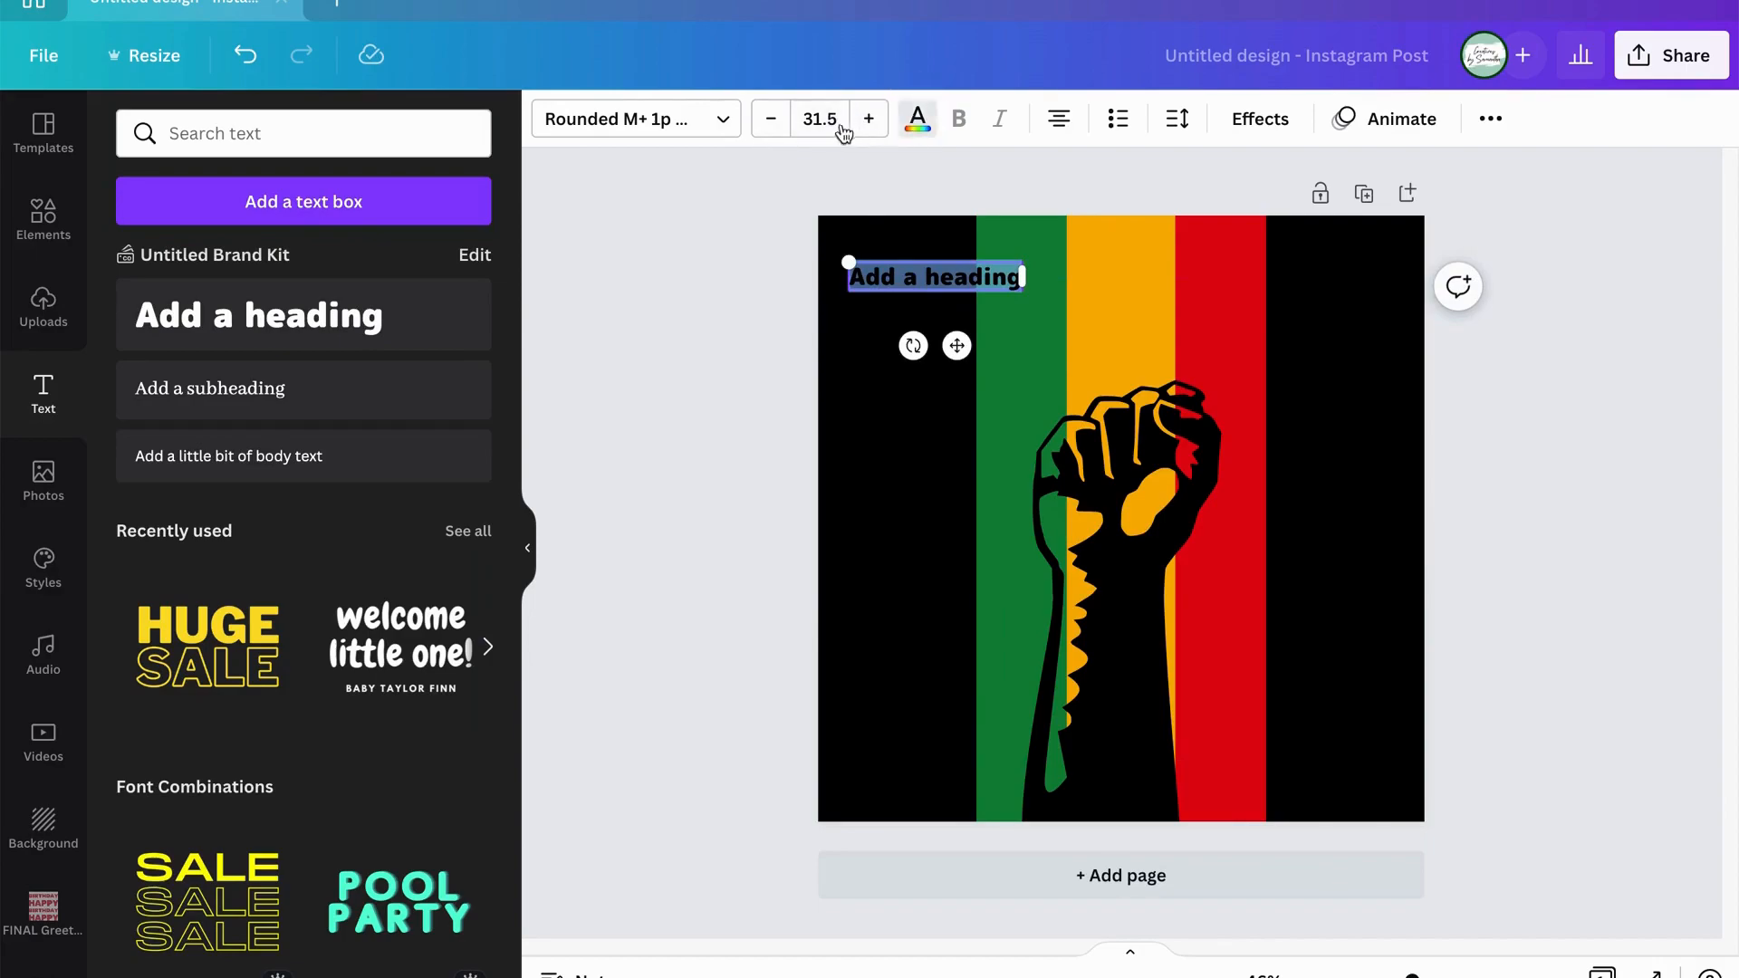
Set the heading's text colour to white and widen its box to almost reach the red stripe.
{"action": "left_click", "coordinate": [917, 119]}
{"action": "left_click", "coordinate": [207, 416]}
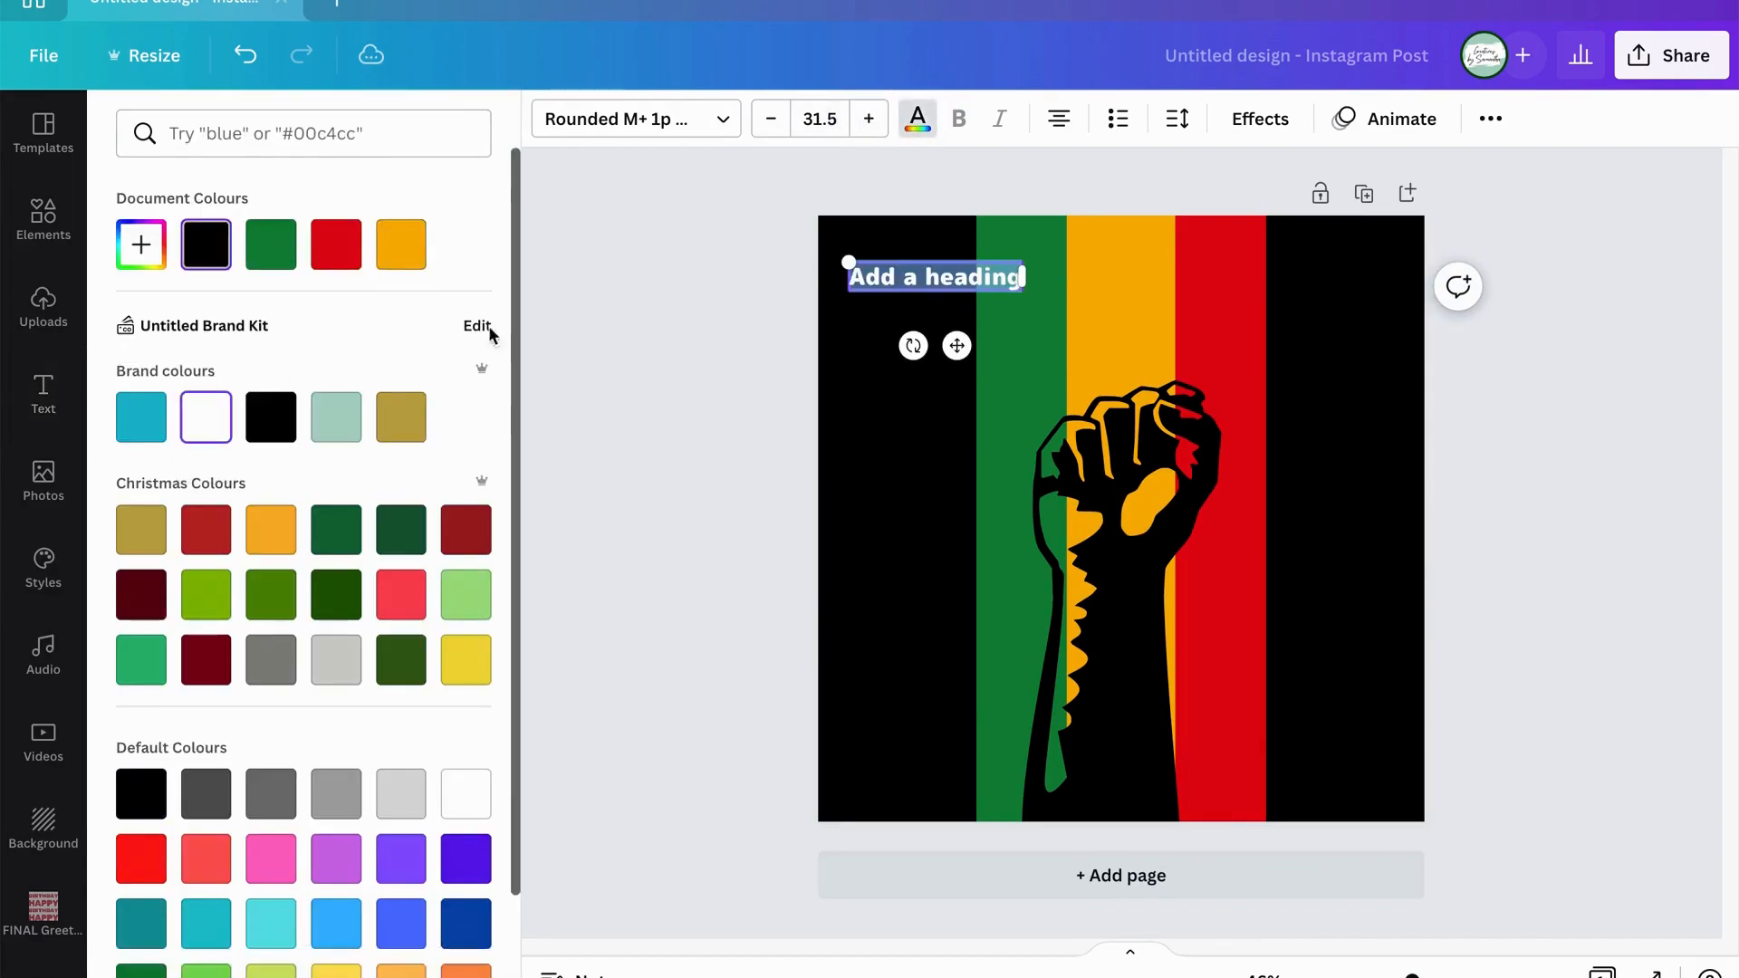
{"action": "left_click_drag", "start_coordinate": [1023, 276], "coordinate": [1160, 276]}
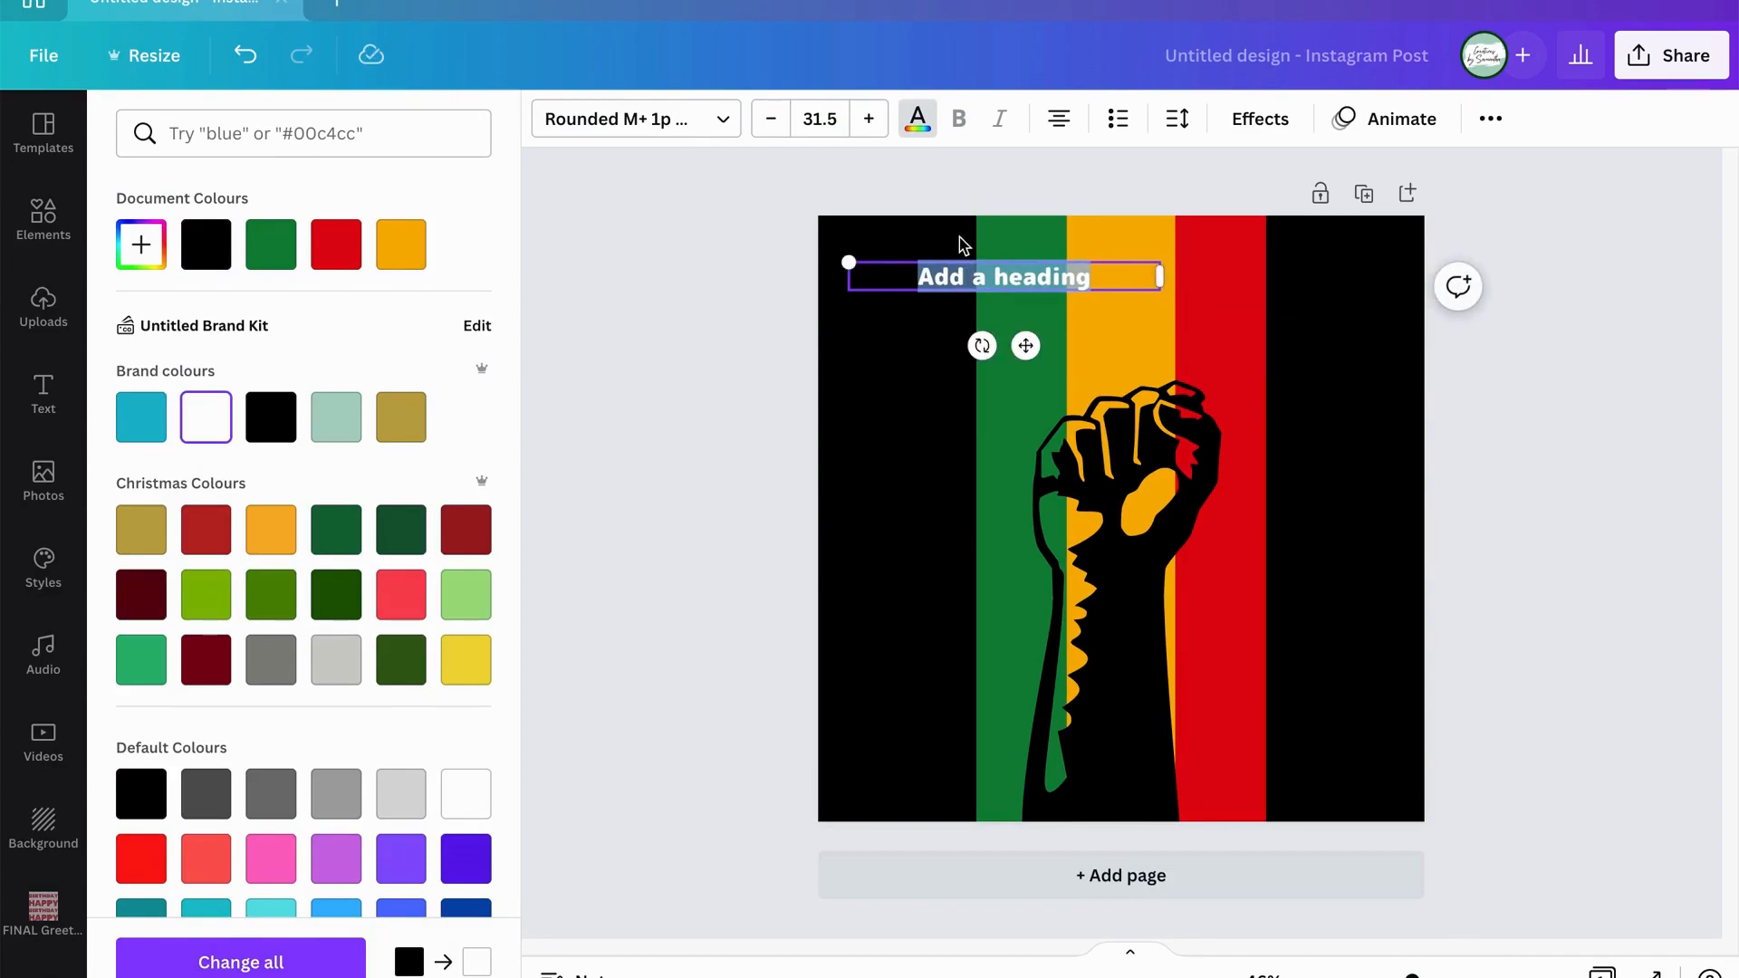
Replace the heading text with BLACK HISTORY MONTH, placing each word on its own line.
{"action": "type", "text": "BLACK"}
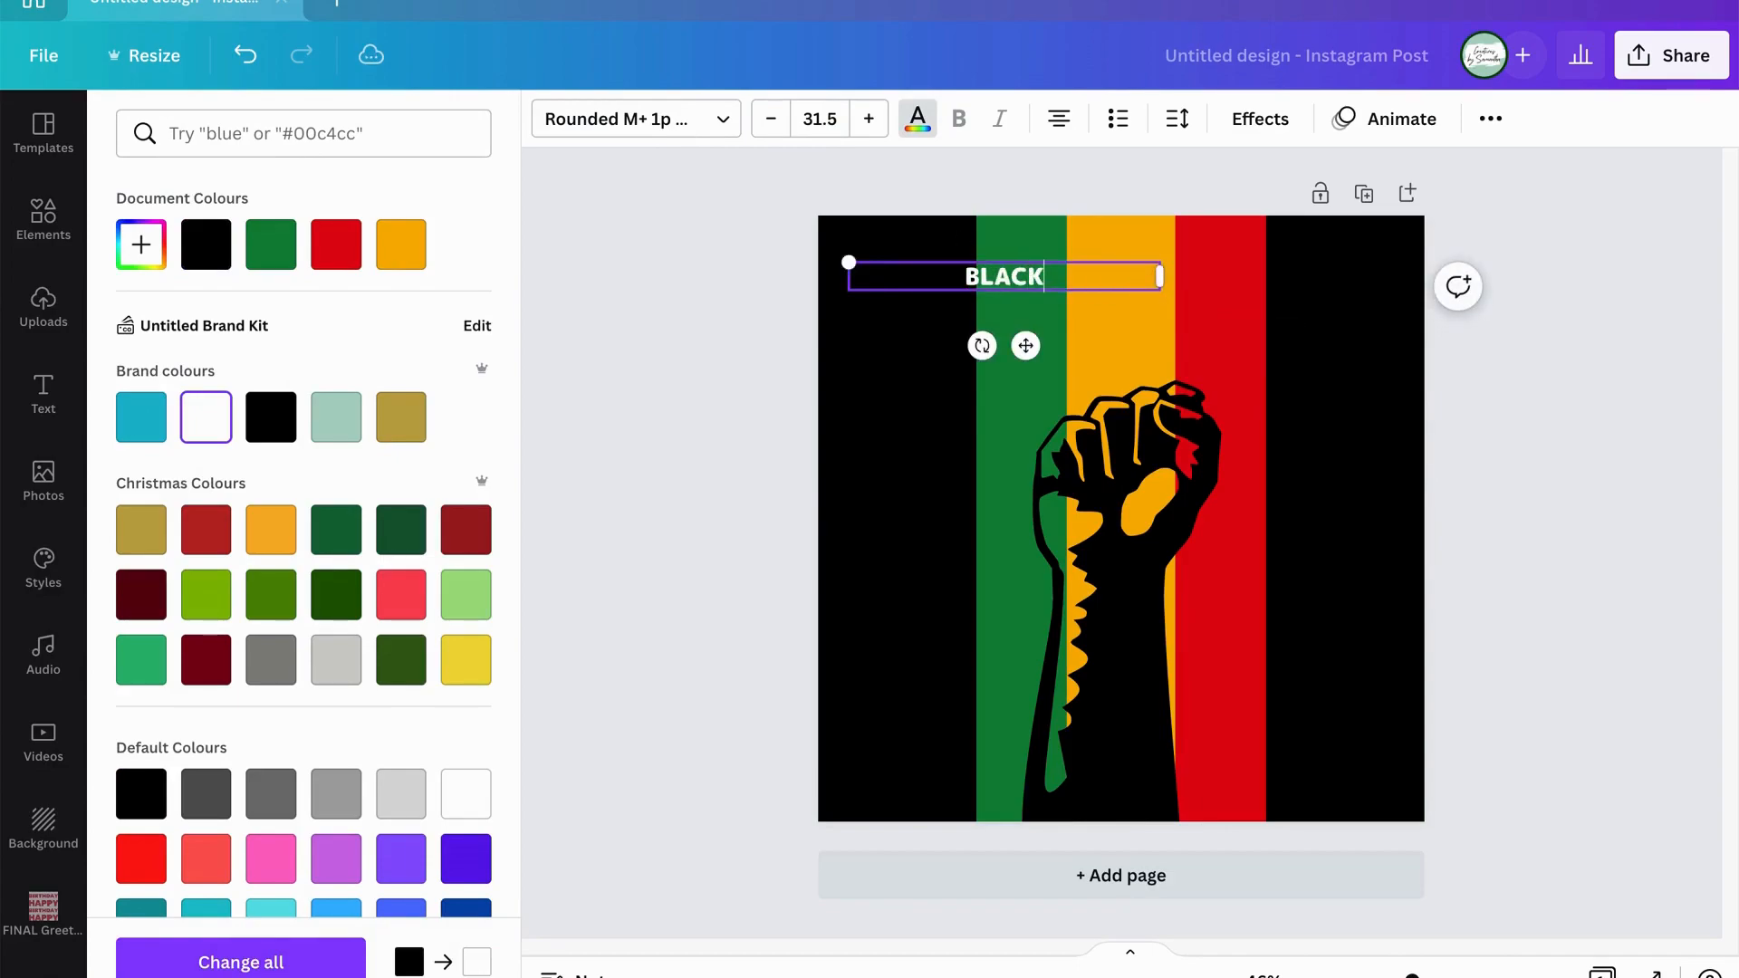
{"action": "key", "text": "Return"}
{"action": "type", "text": "HISTORY"}
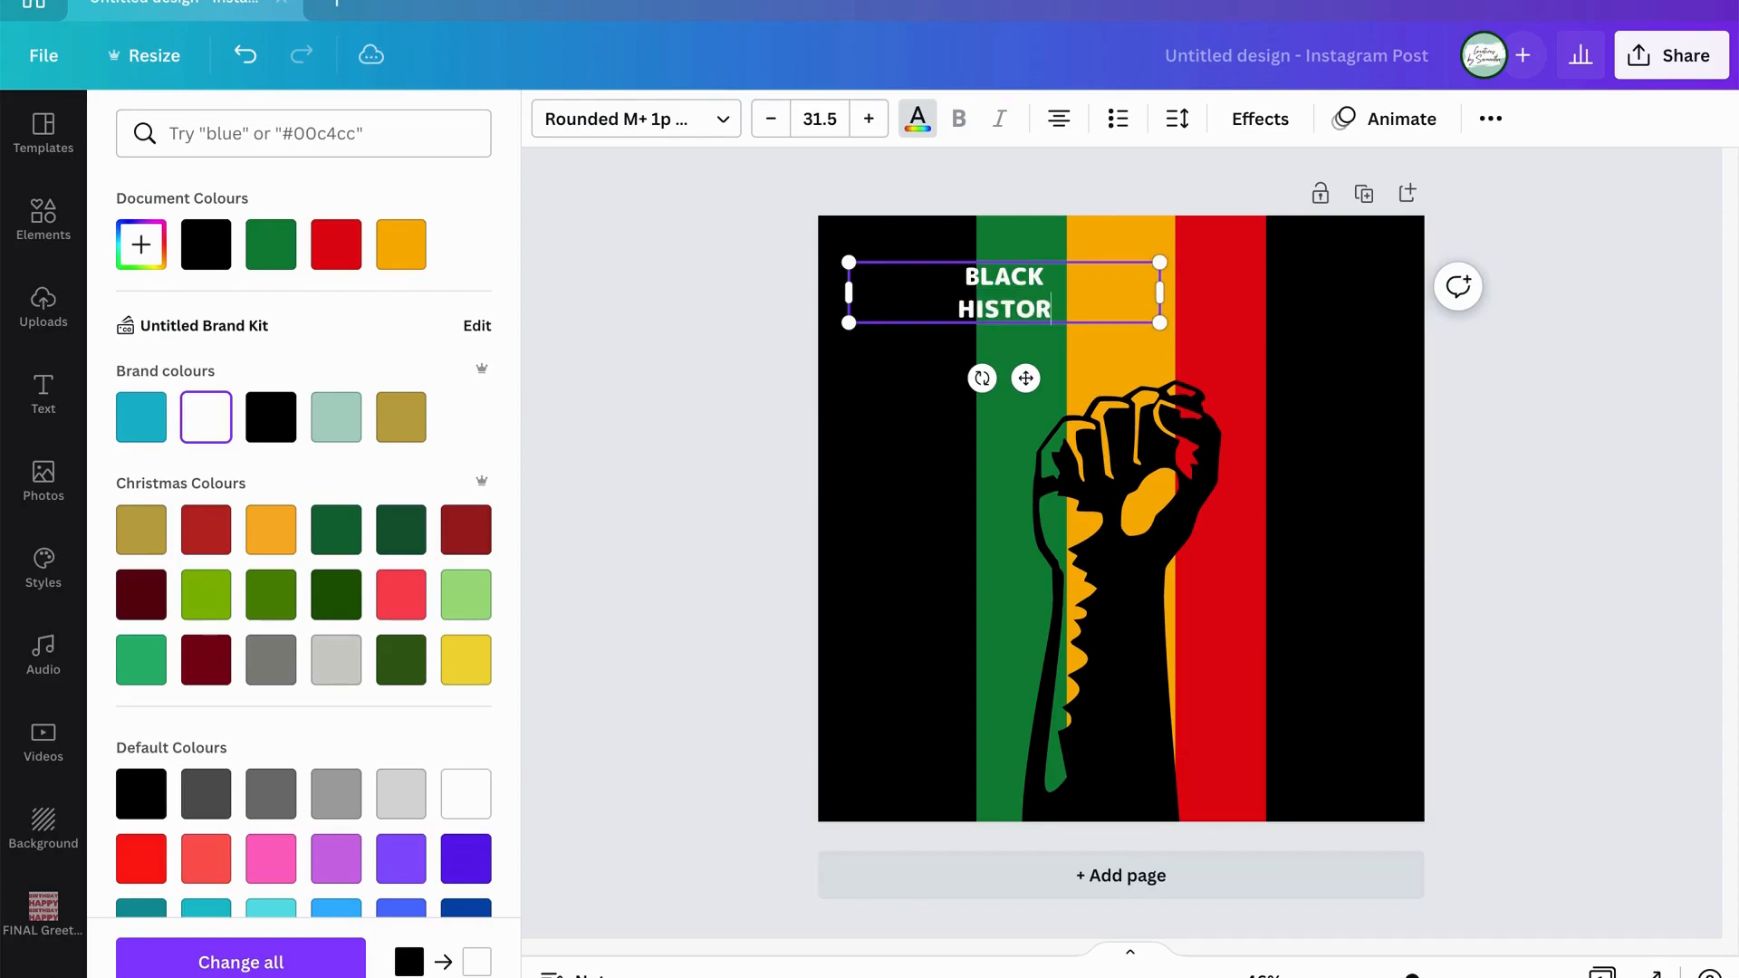
{"action": "key", "text": "Return"}
{"action": "type", "text": "NO"}
{"action": "key", "text": "BackSpace"}
{"action": "type", "text": "ONTH"}
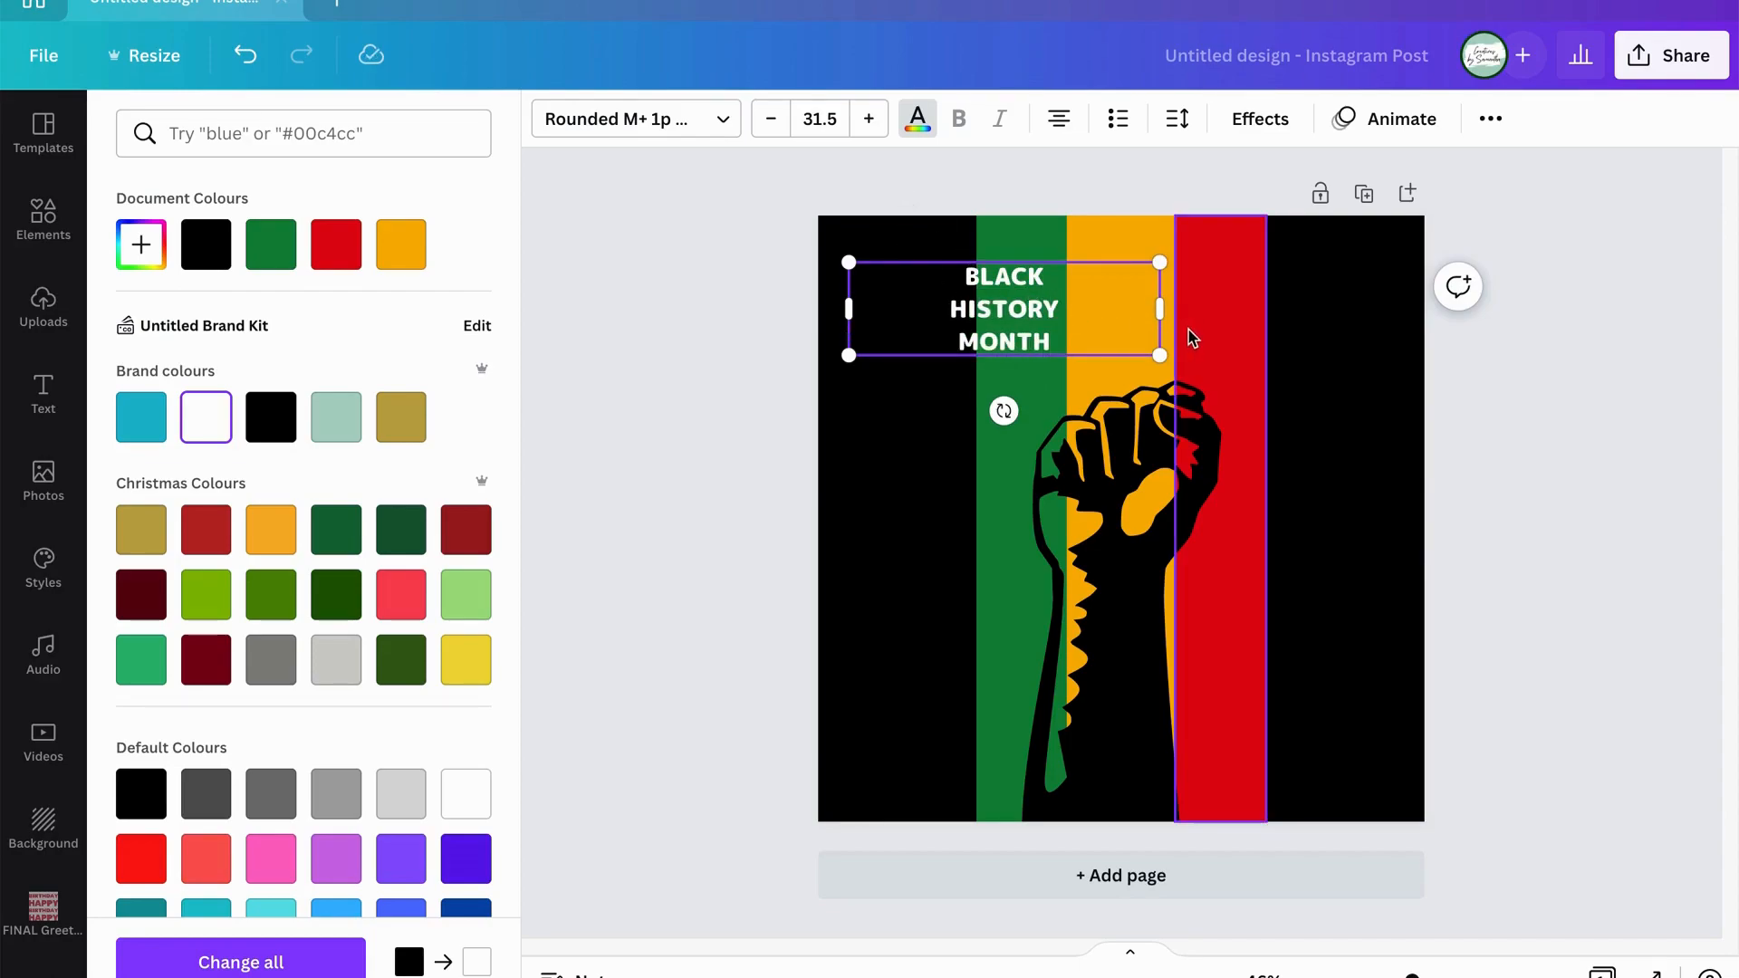
{"action": "left_click", "coordinate": [1209, 322]}
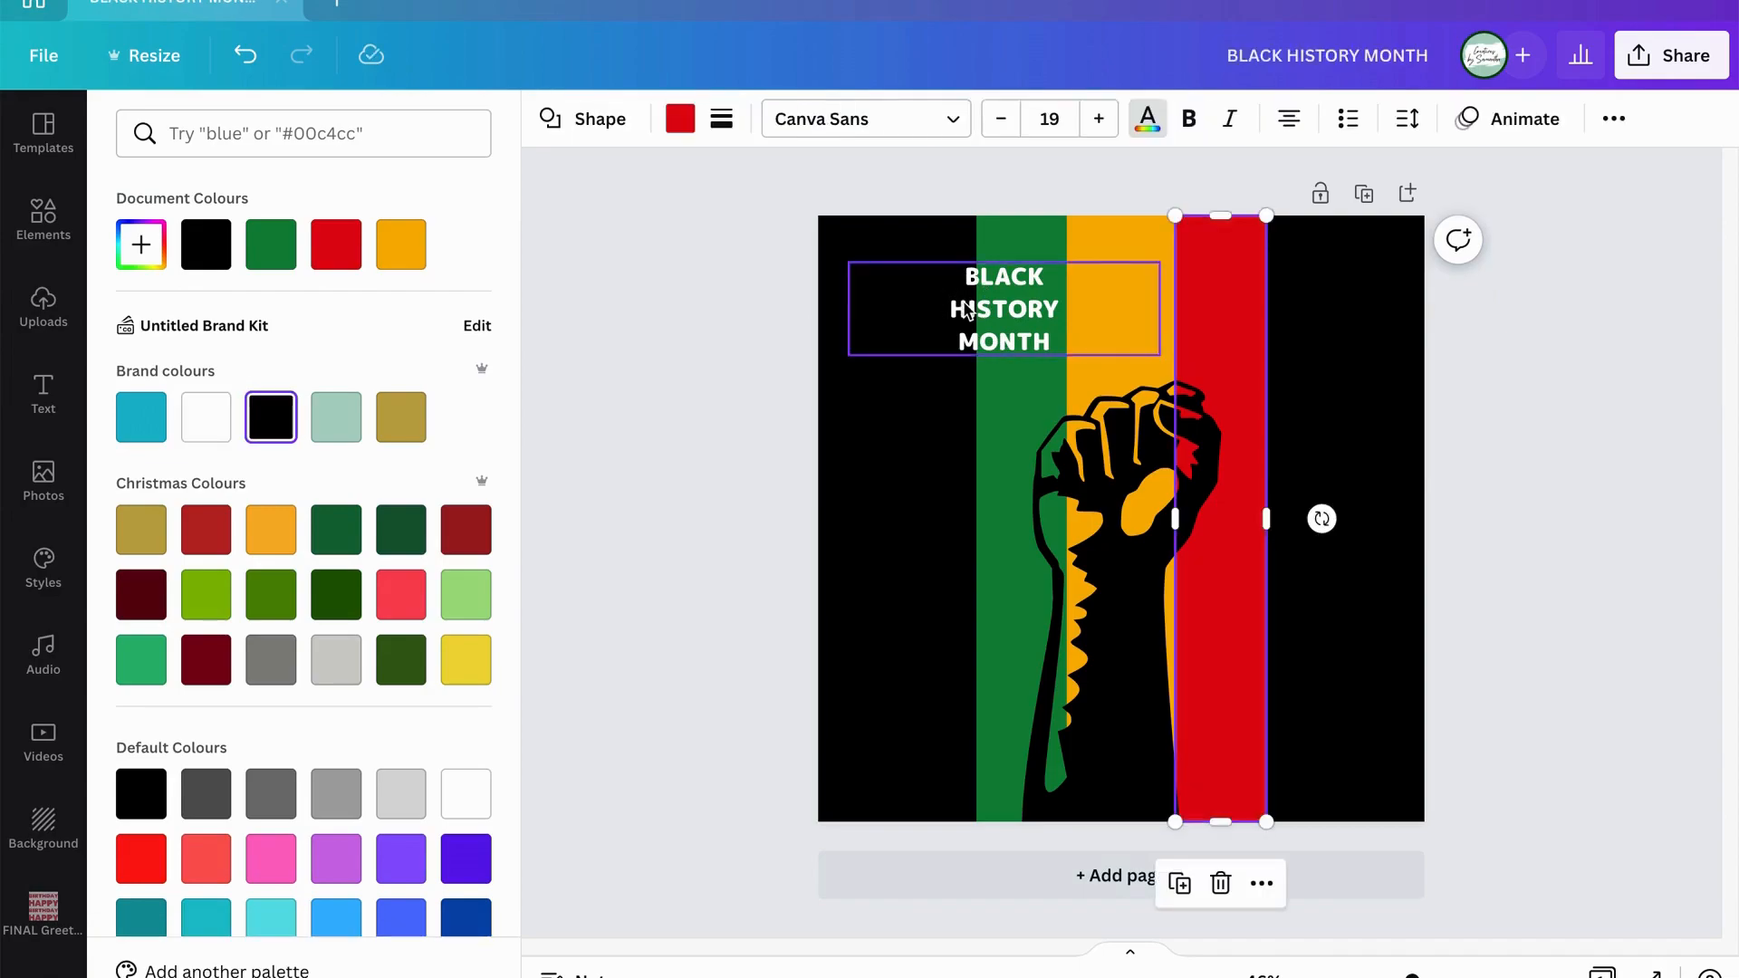
Left-align the text of the BLACK HISTORY MONTH heading.
{"action": "left_click", "coordinate": [967, 308]}
{"action": "left_click", "coordinate": [1059, 118]}
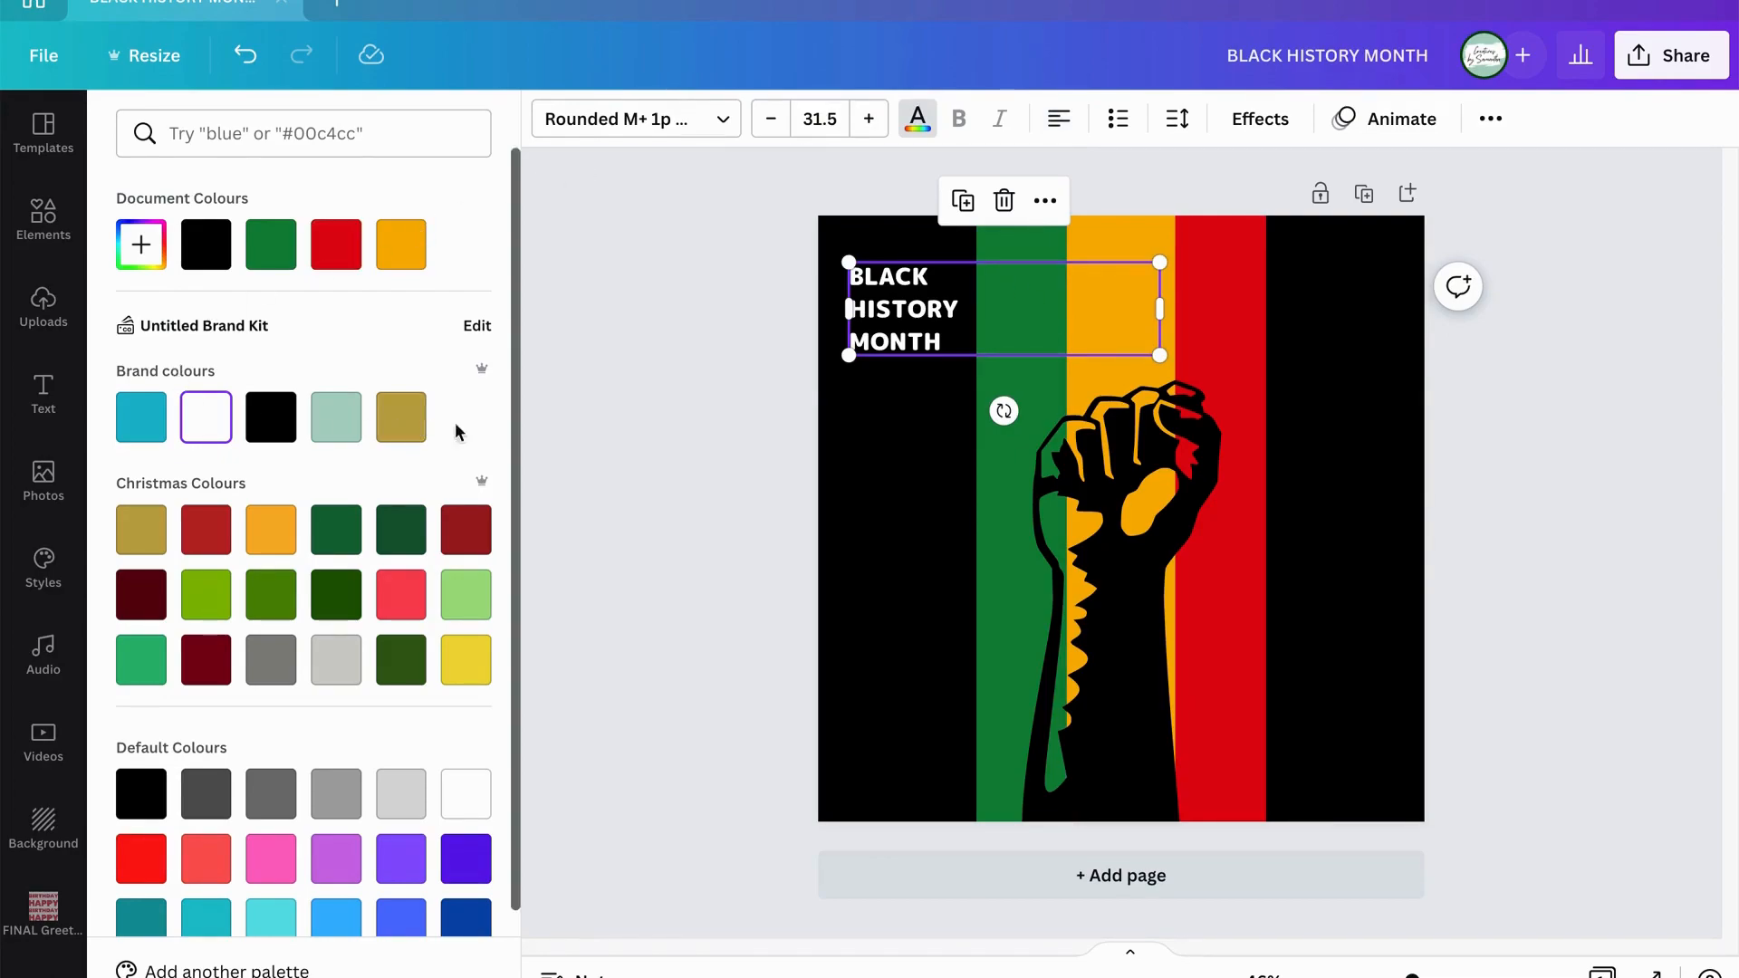
Change the font of the BLACK HISTORY MONTH heading to Anton.
{"action": "left_click", "coordinate": [643, 132]}
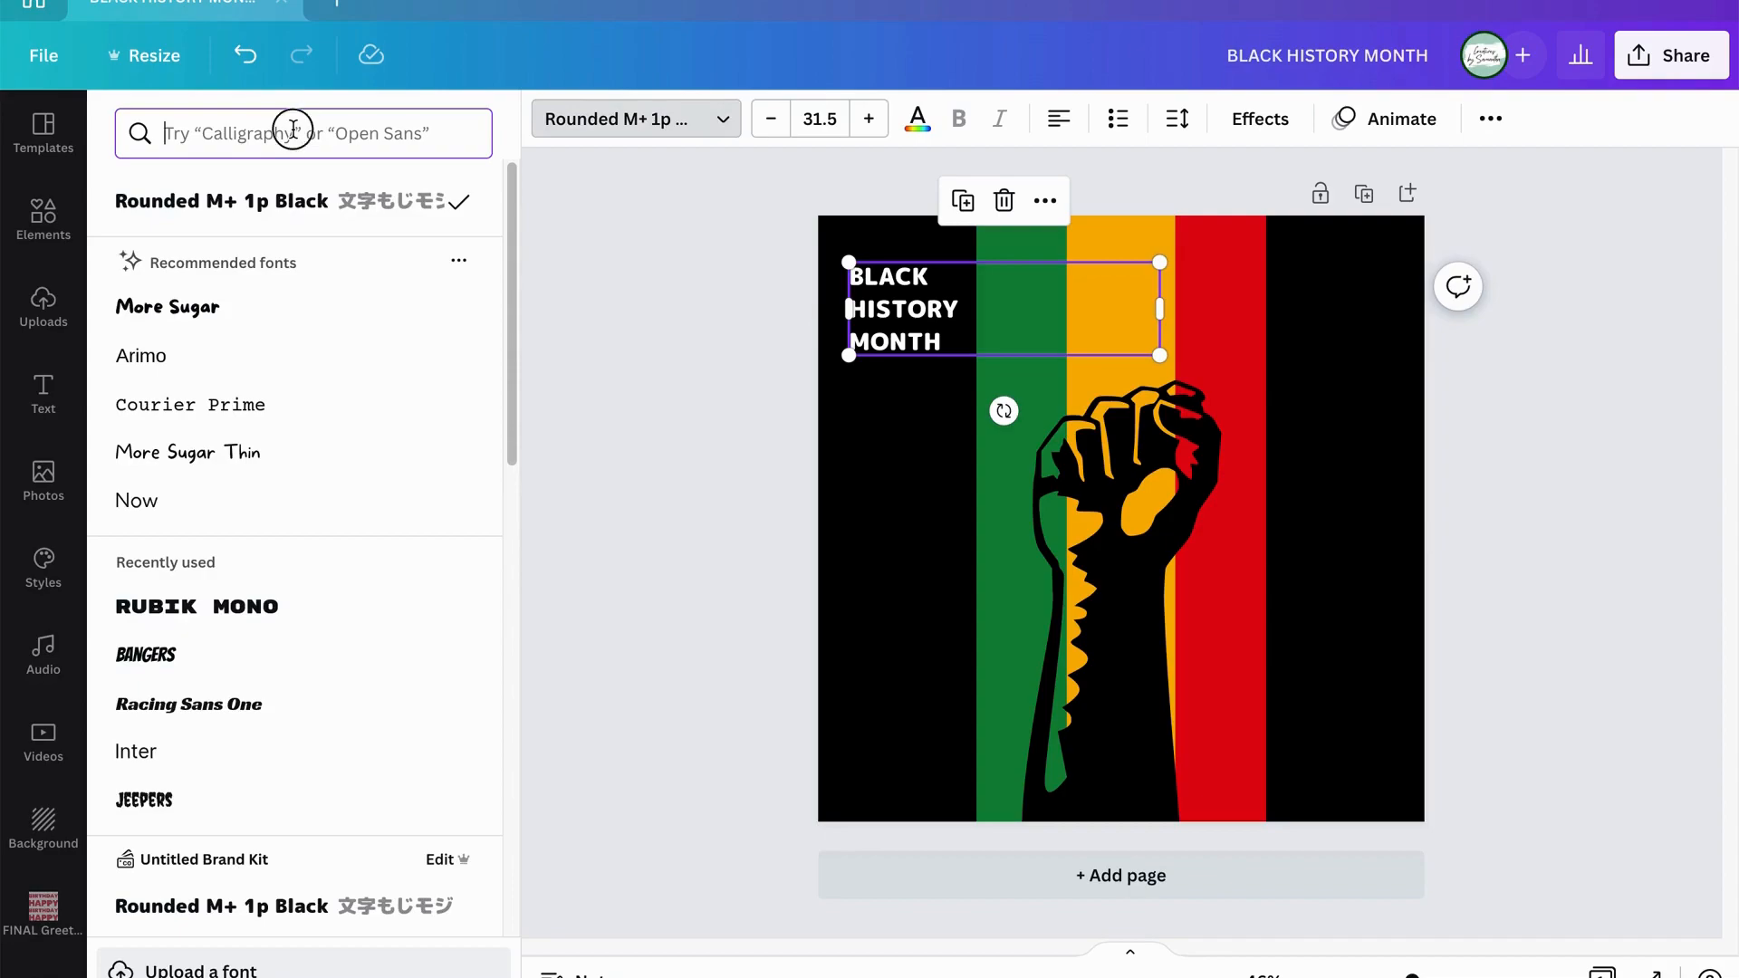
{"action": "left_click", "coordinate": [292, 132]}
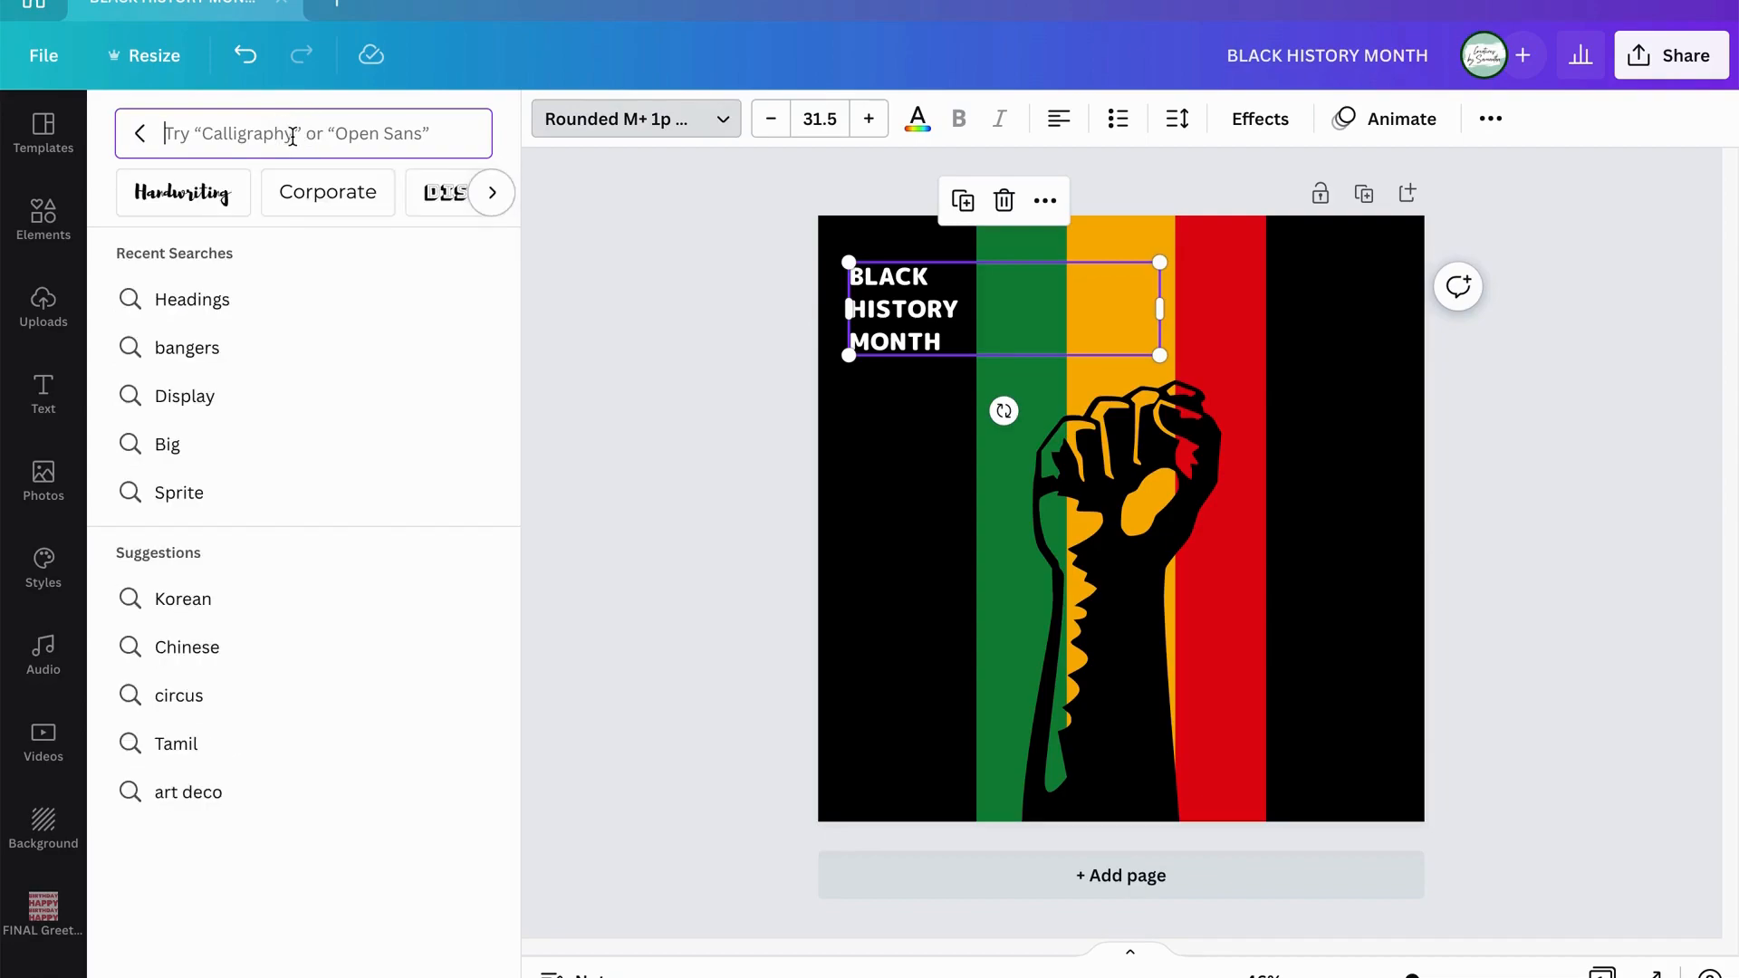
{"action": "type", "text": "h"}
{"action": "key", "text": "BackSpace"}
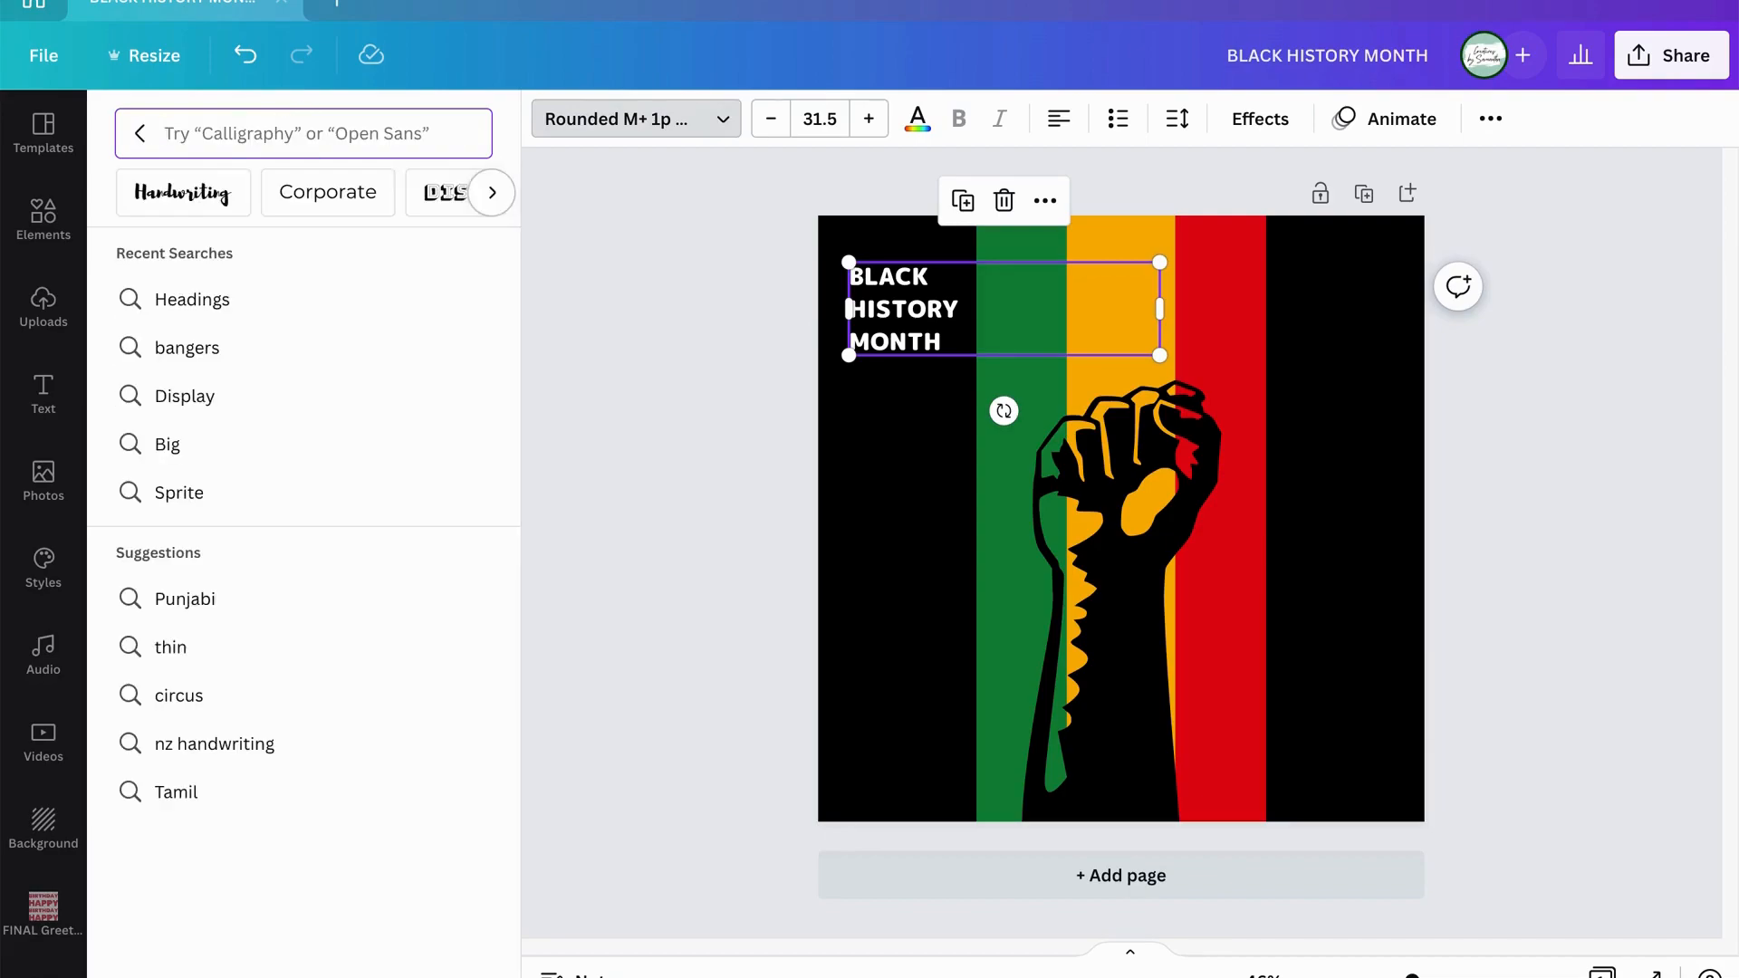
{"action": "type", "text": "ANTON"}
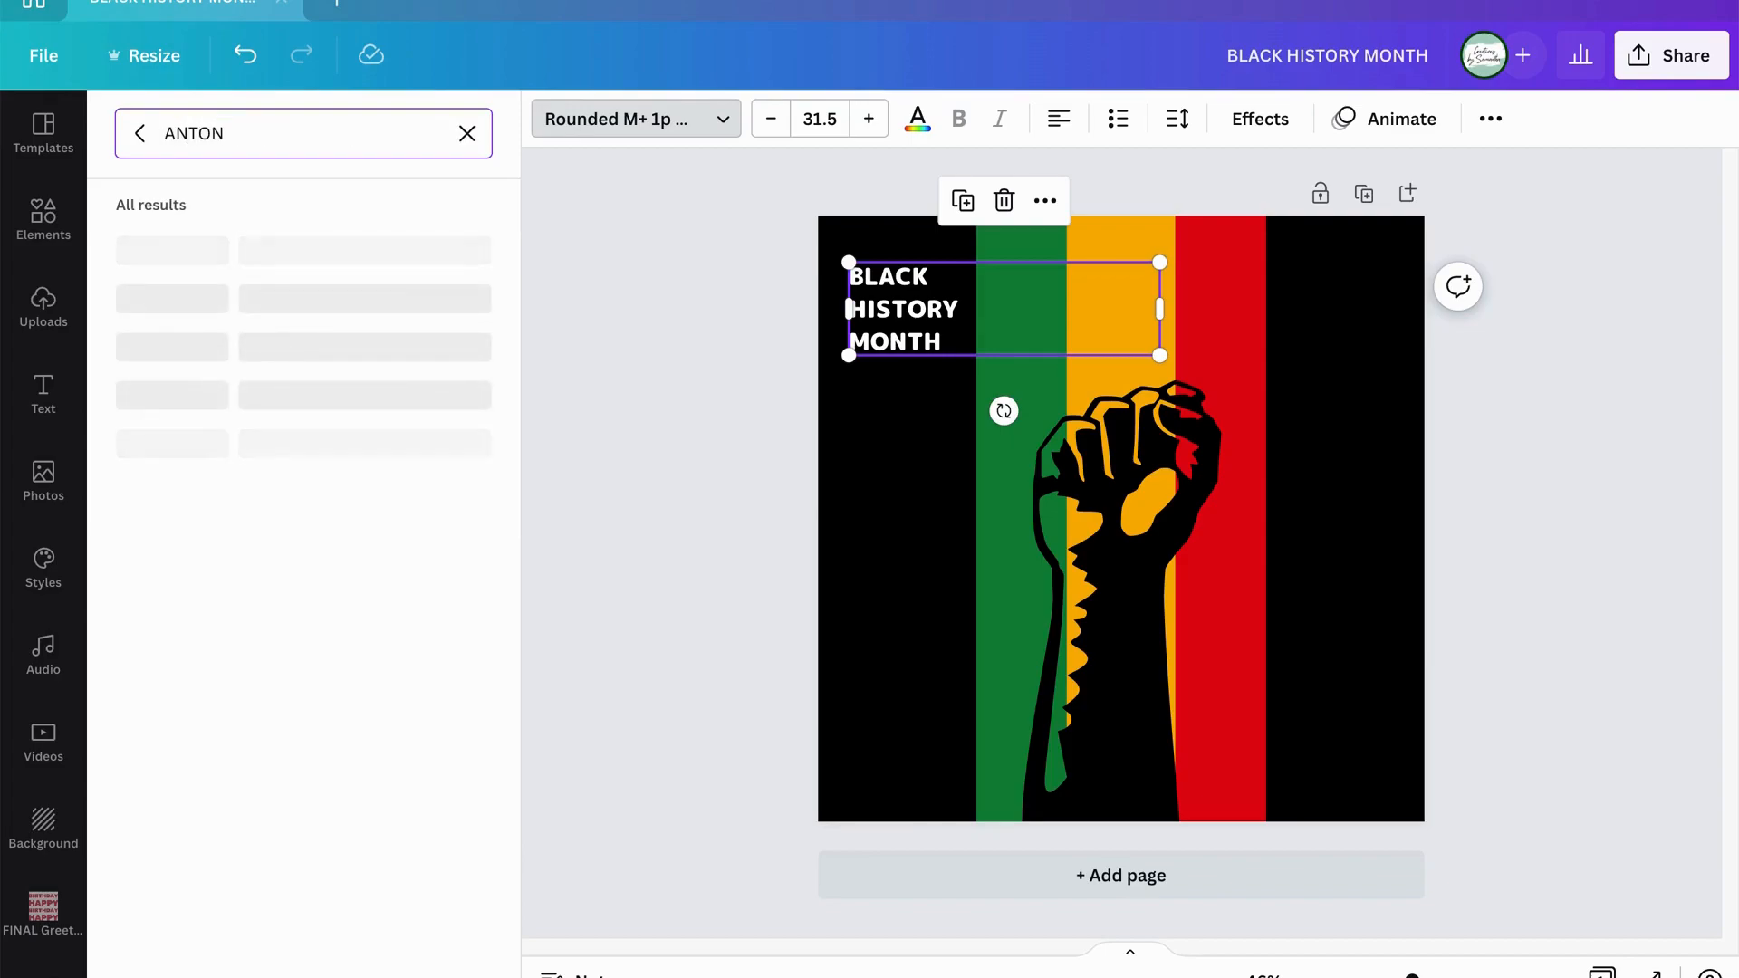
{"action": "left_click", "coordinate": [145, 258]}
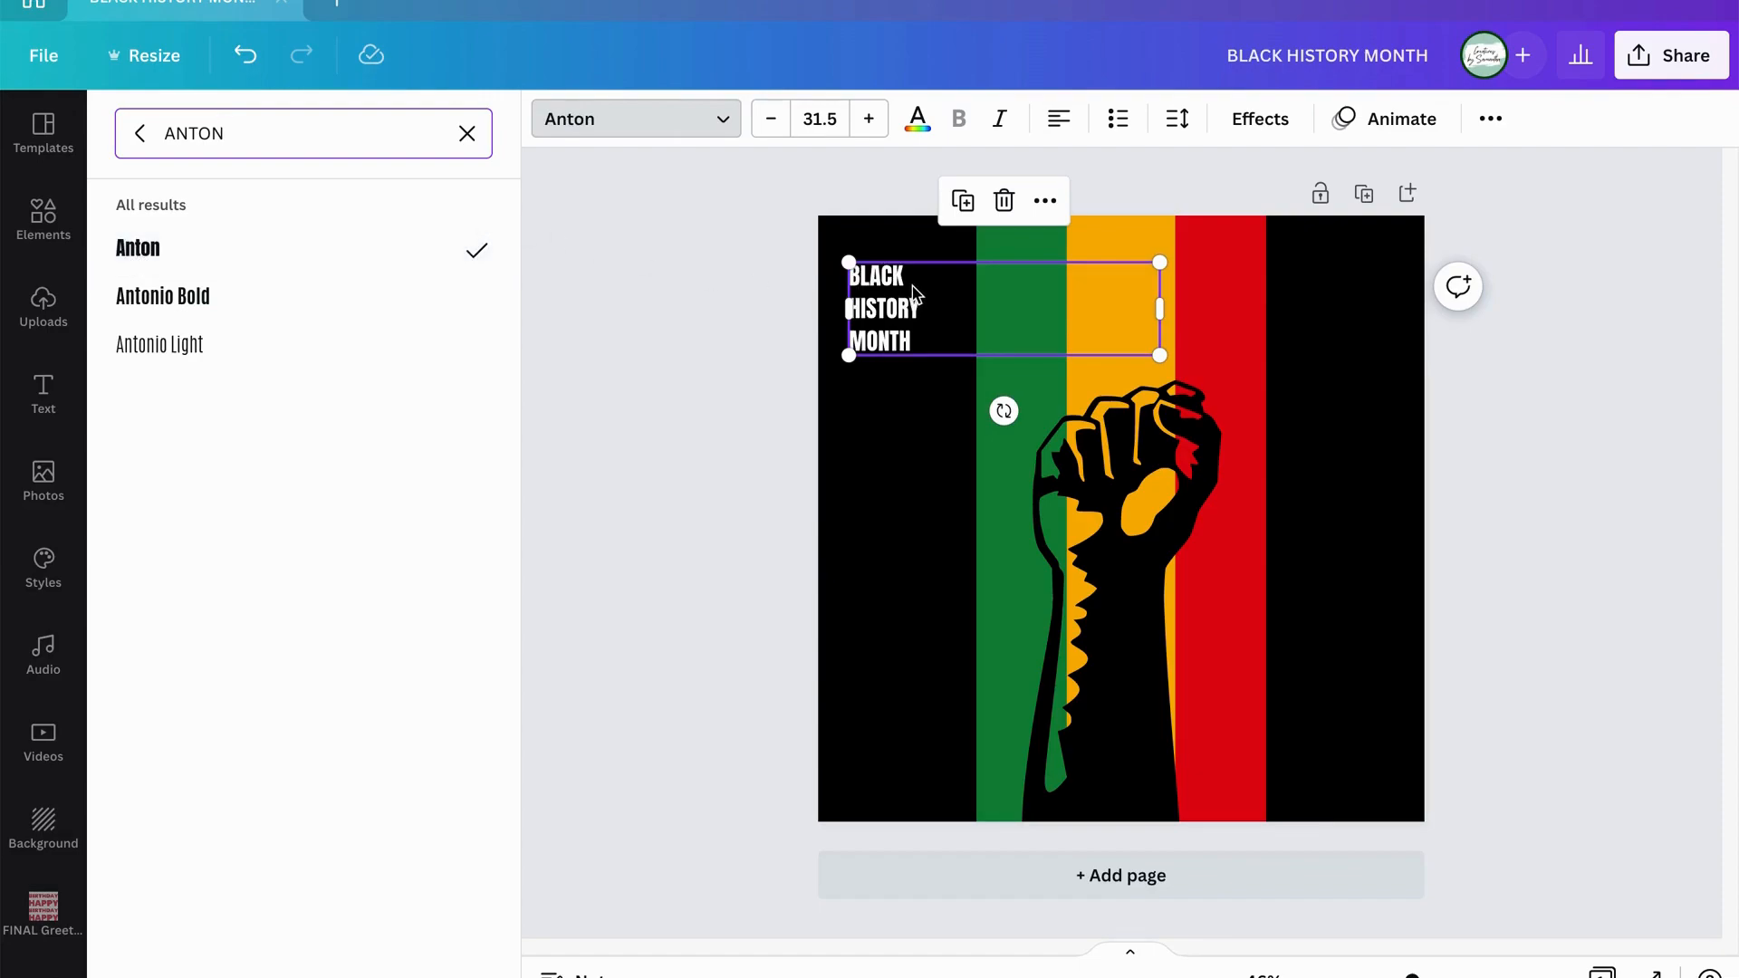
Set the heading's font size to 60 and widen its box so each word fits on one line.
{"action": "key", "text": "ctrl+z"}
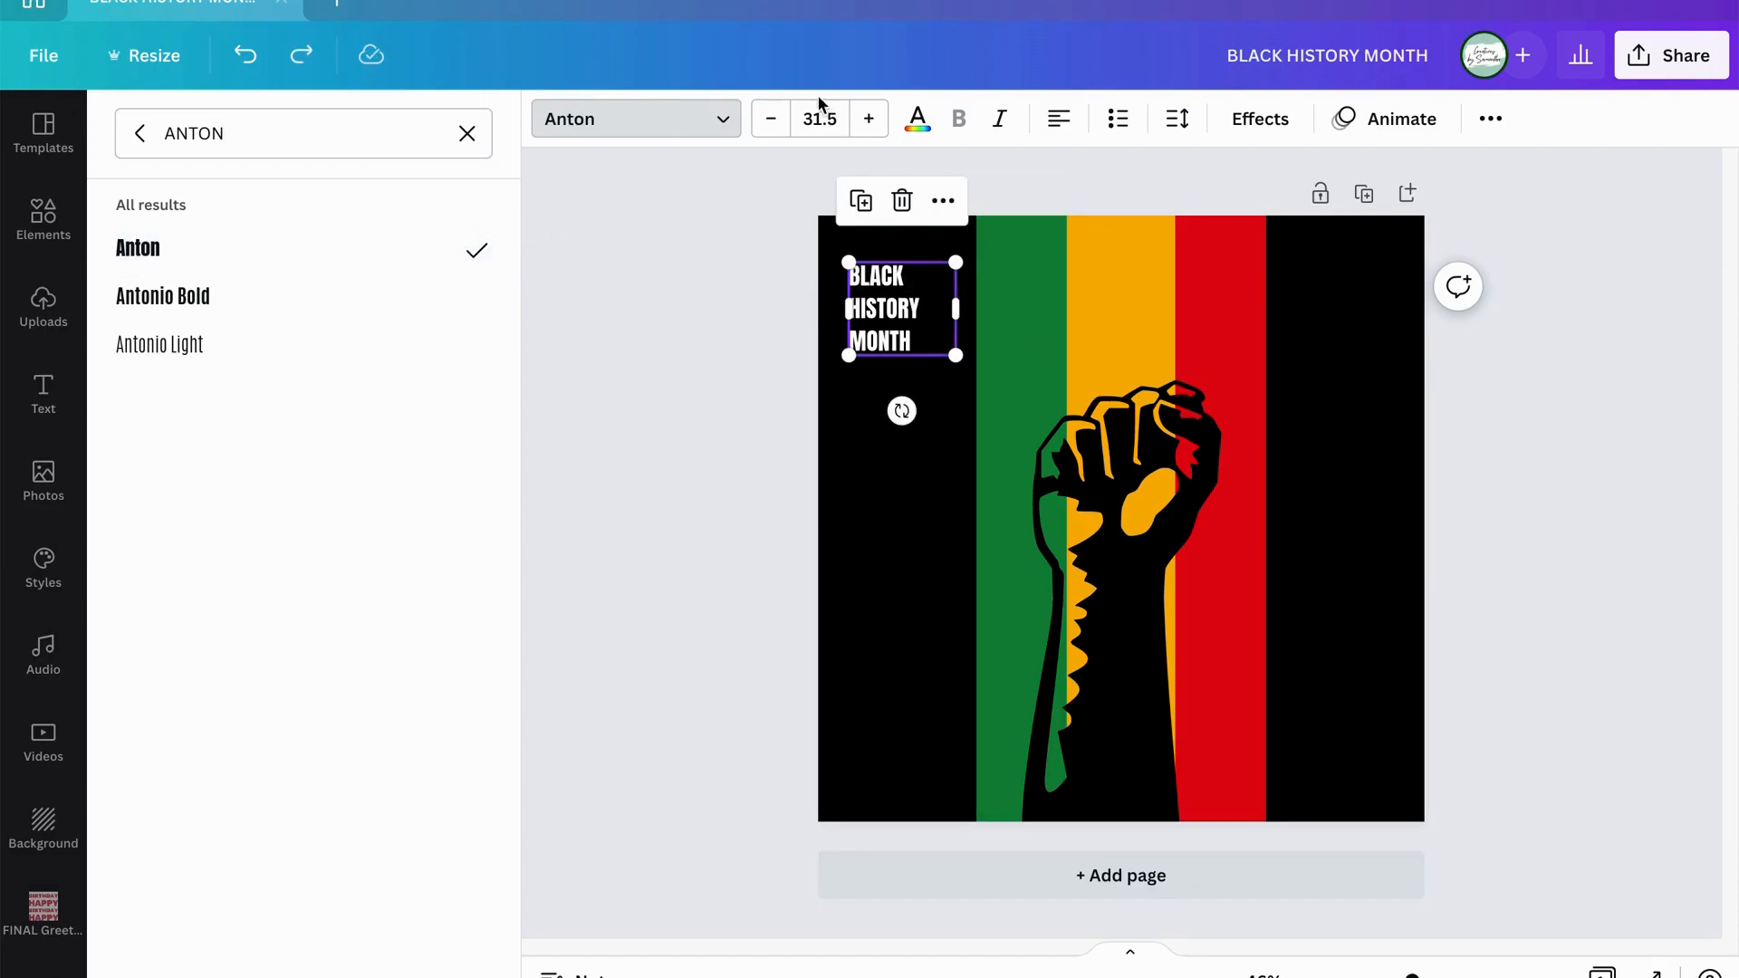
{"action": "left_click", "coordinate": [870, 118]}
{"action": "left_click", "coordinate": [871, 120]}
{"action": "left_click", "coordinate": [869, 118]}
{"action": "left_click", "coordinate": [870, 119]}
{"action": "left_click", "coordinate": [869, 119]}
{"action": "left_click", "coordinate": [870, 119]}
{"action": "left_click", "coordinate": [855, 132]}
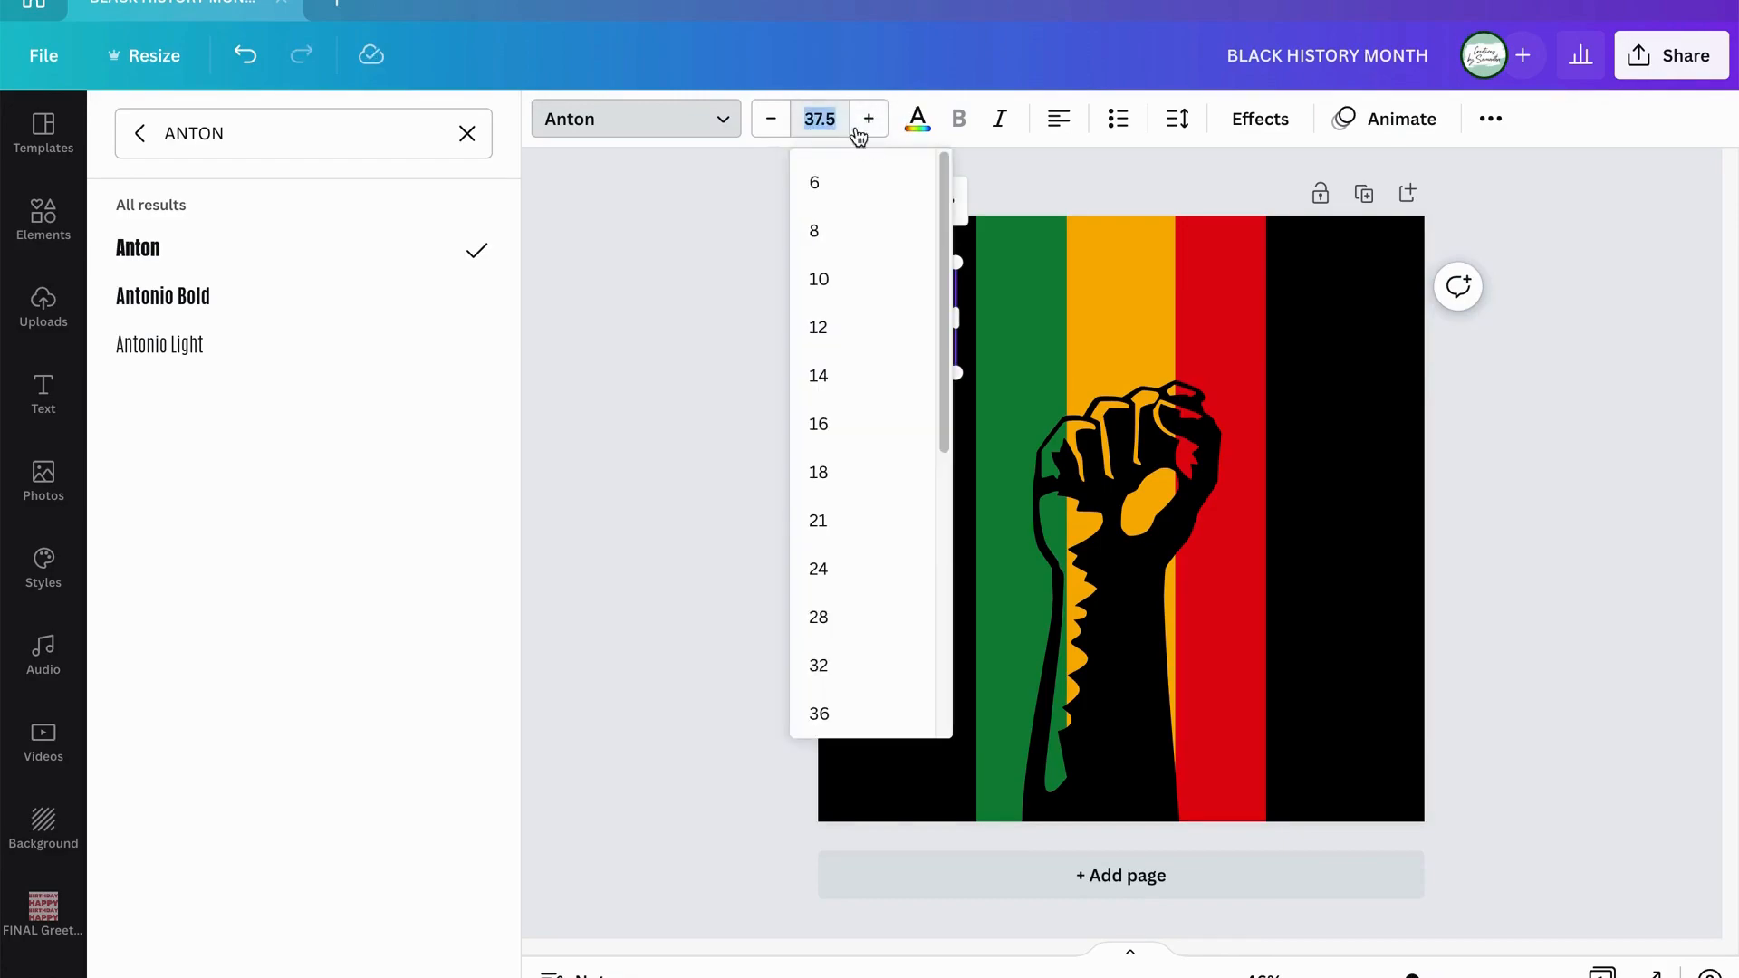
{"action": "type", "text": "60"}
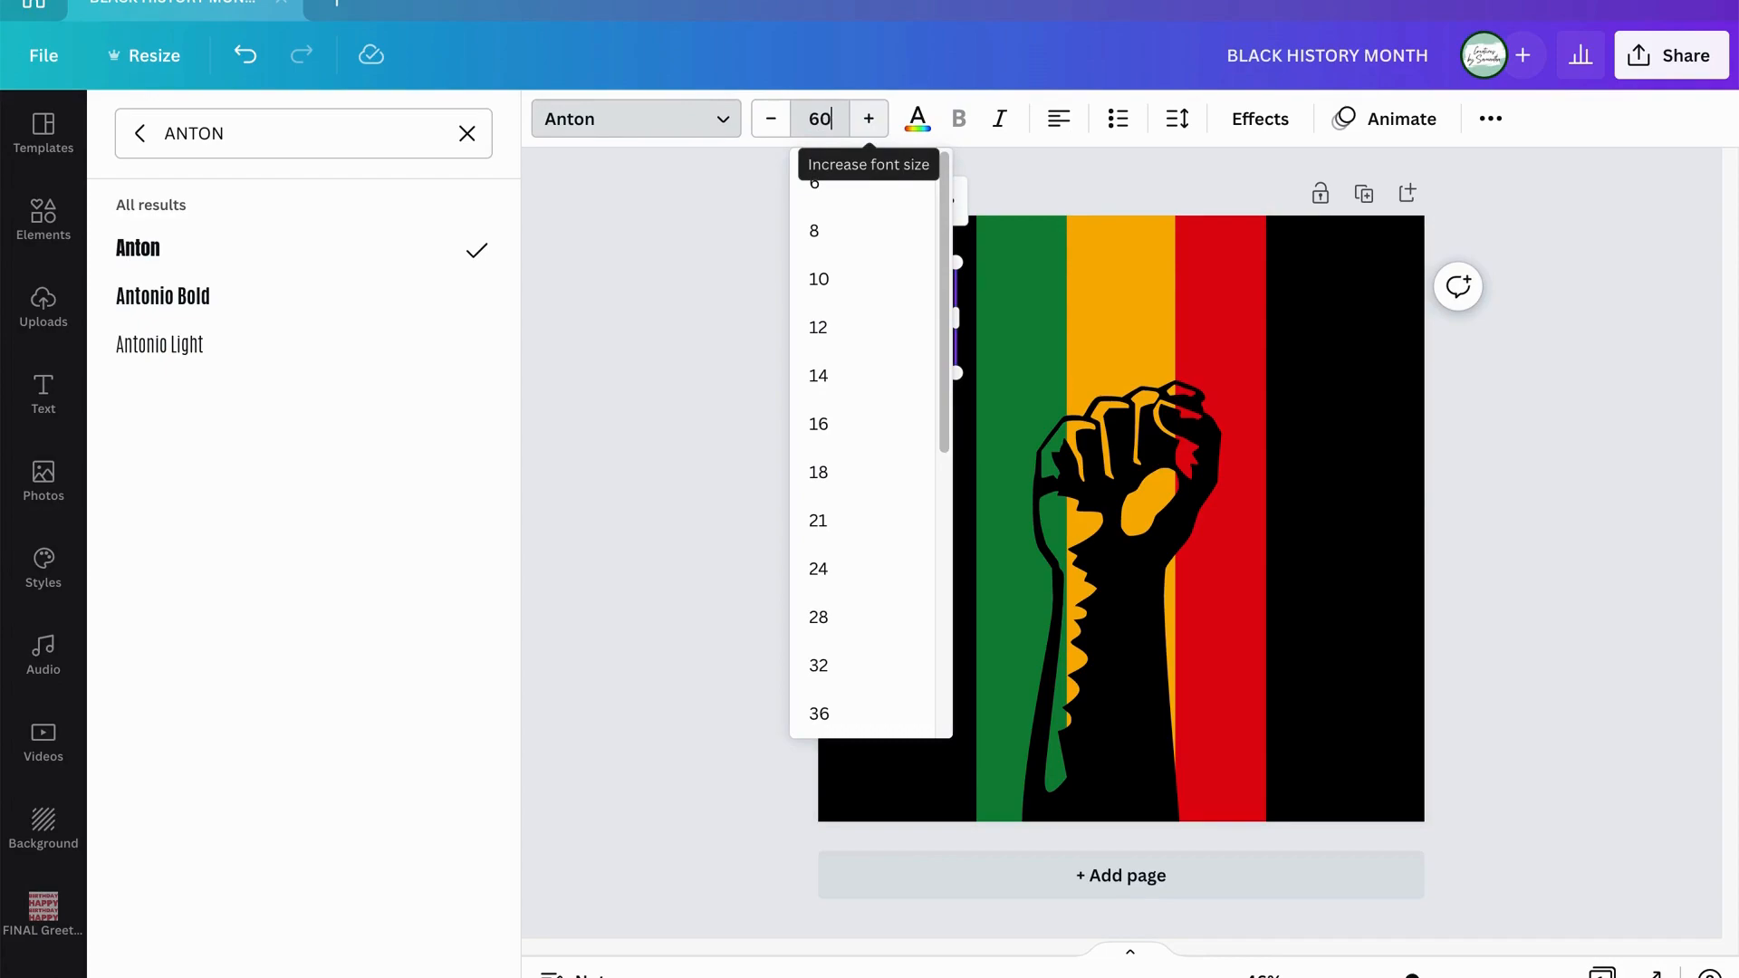
{"action": "key", "text": "Return"}
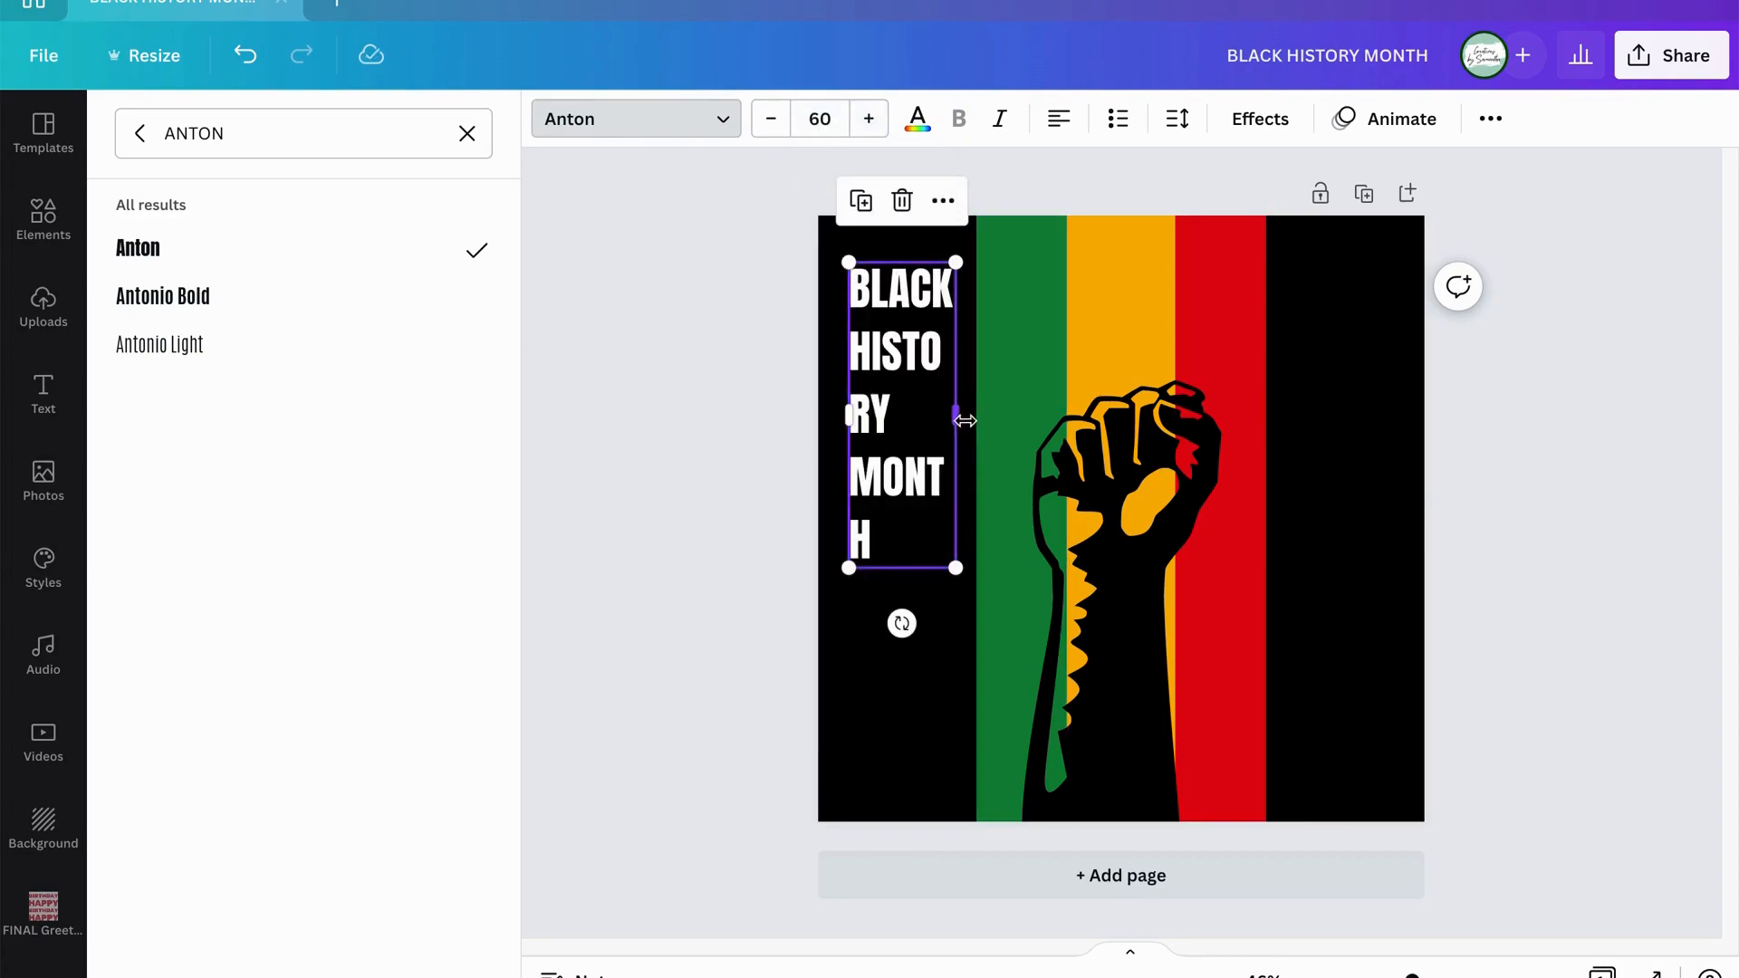
{"action": "left_click_drag", "start_coordinate": [965, 421], "coordinate": [1059, 379]}
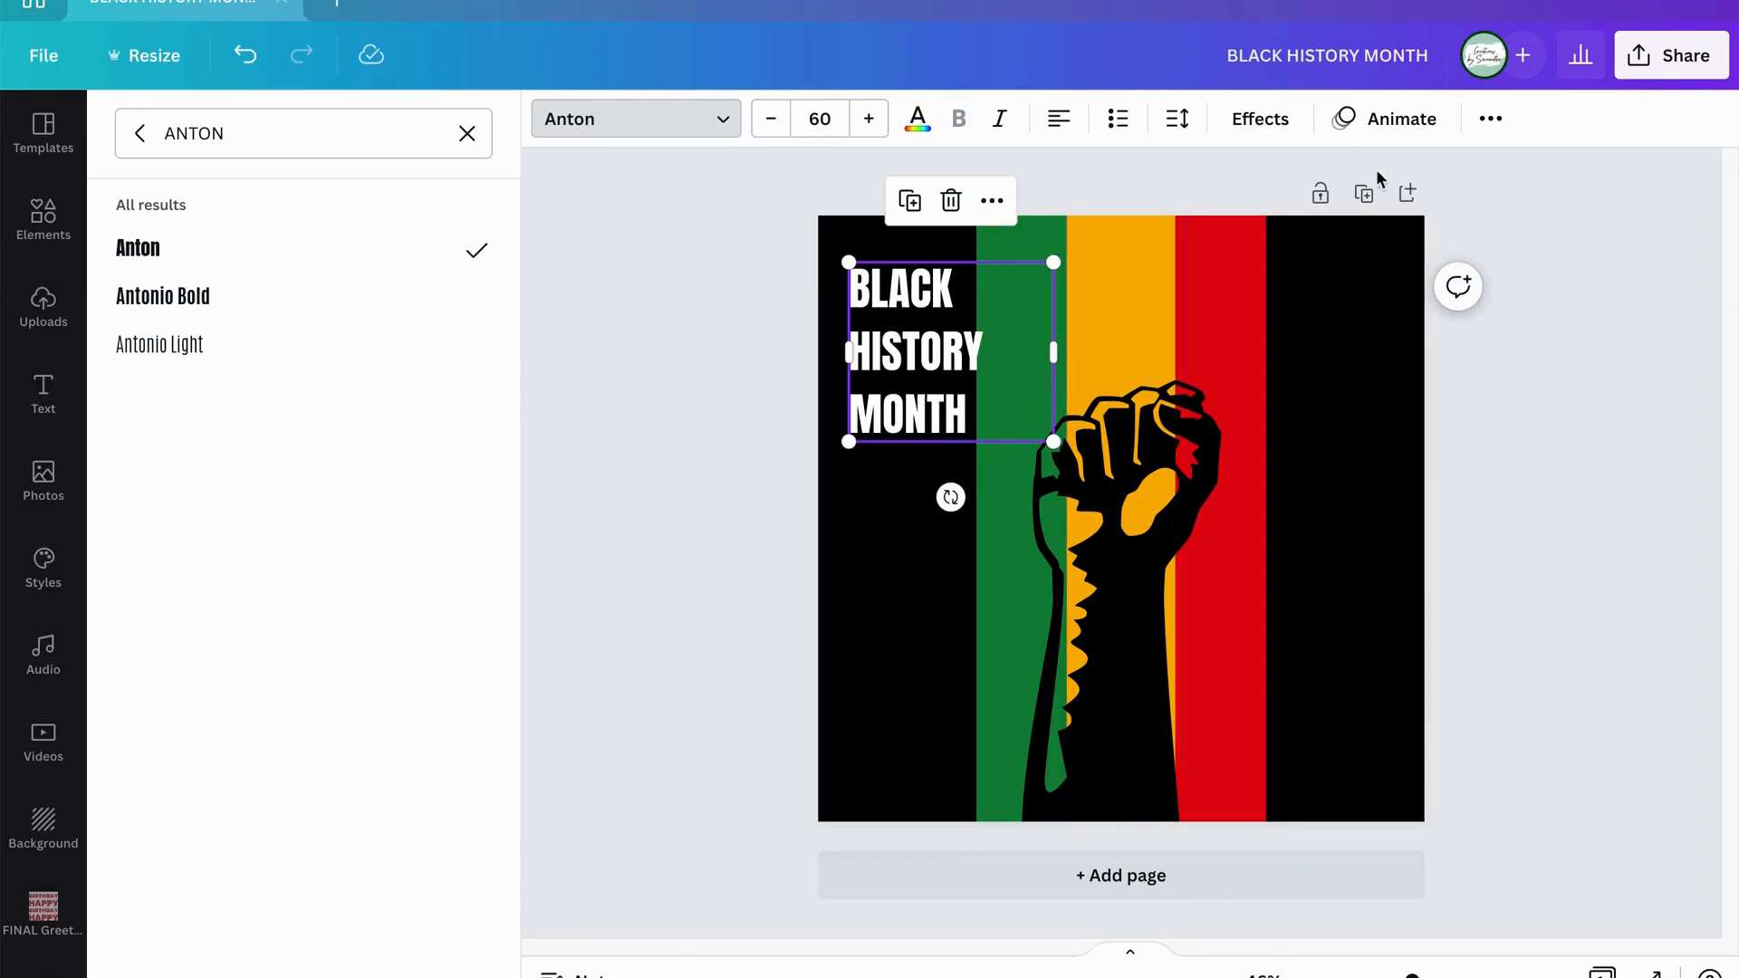
Tighten the heading's line spacing to 0.96 and shift the heading slightly closer to the page's top edge.
{"action": "left_click", "coordinate": [1490, 120]}
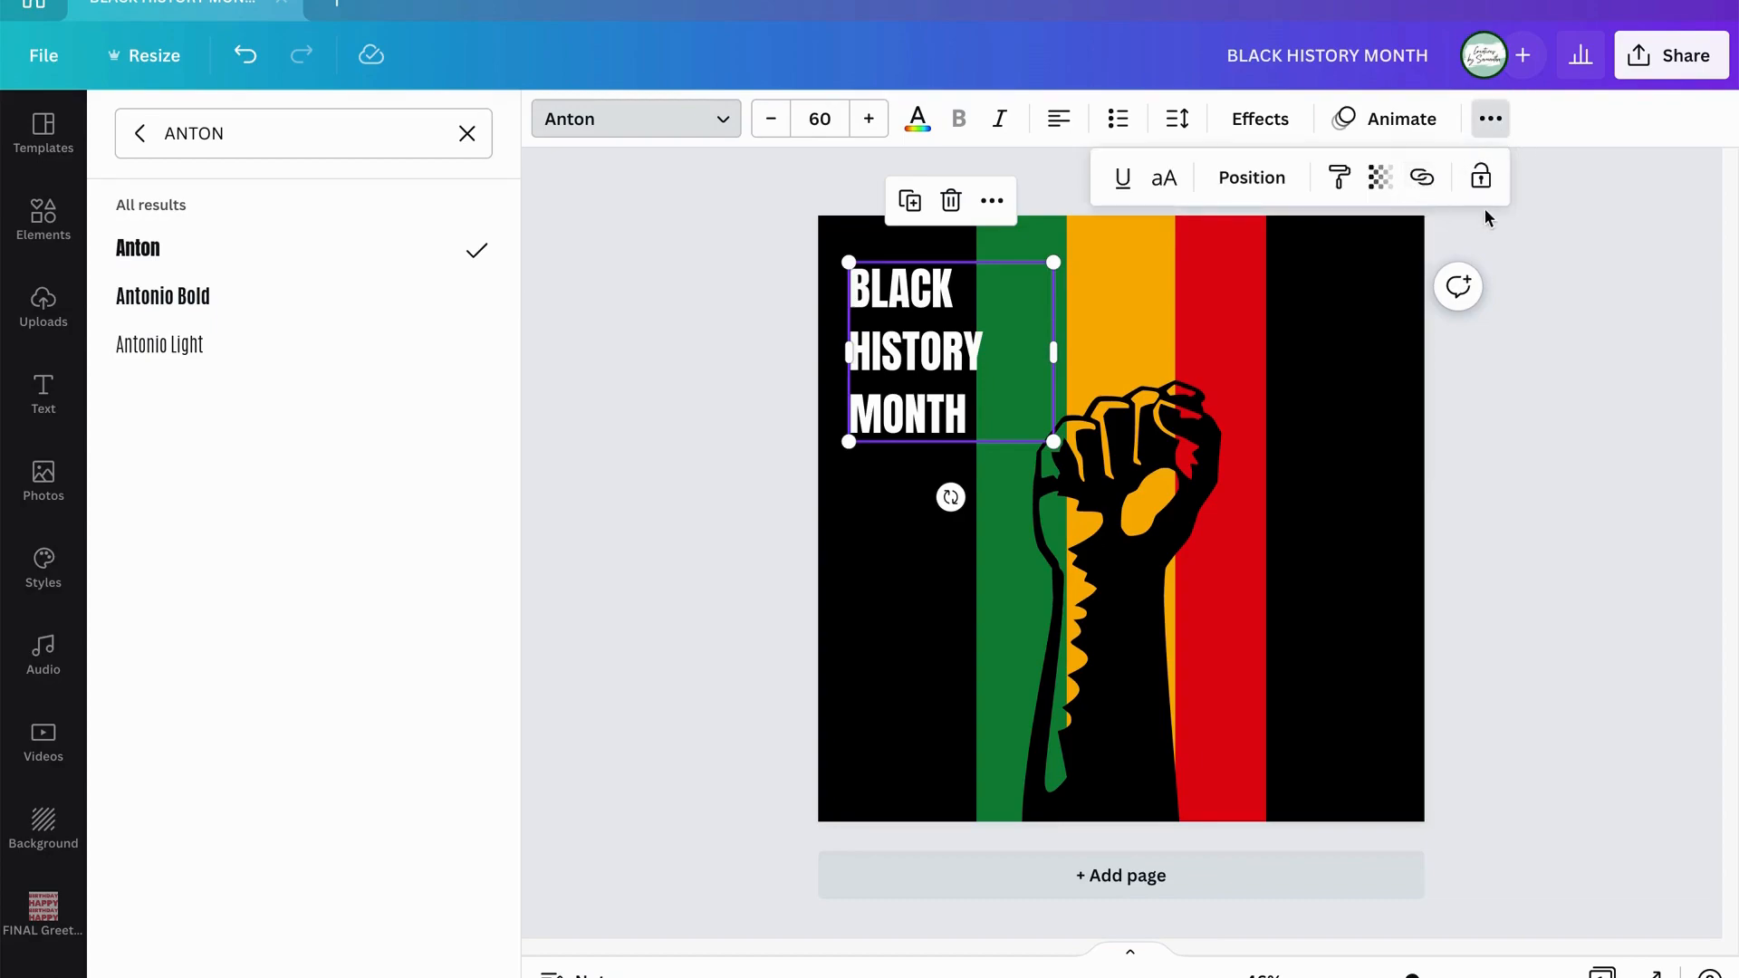
{"action": "left_click", "coordinate": [1621, 206]}
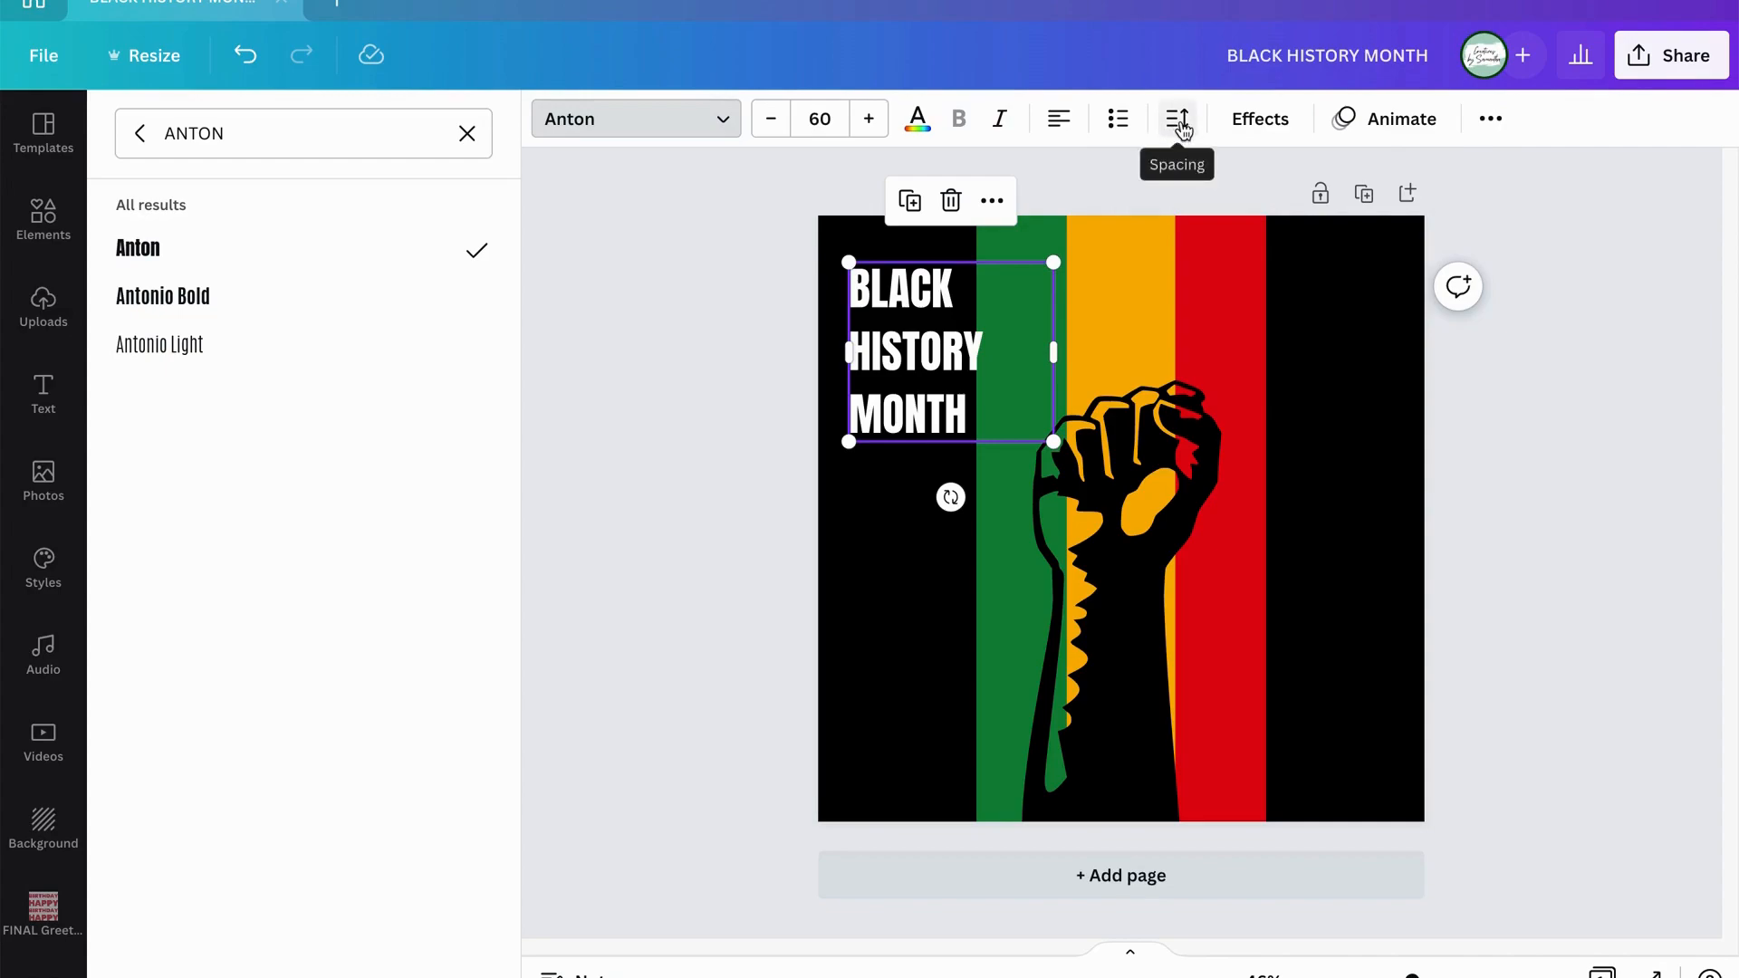
{"action": "left_click", "coordinate": [1180, 127]}
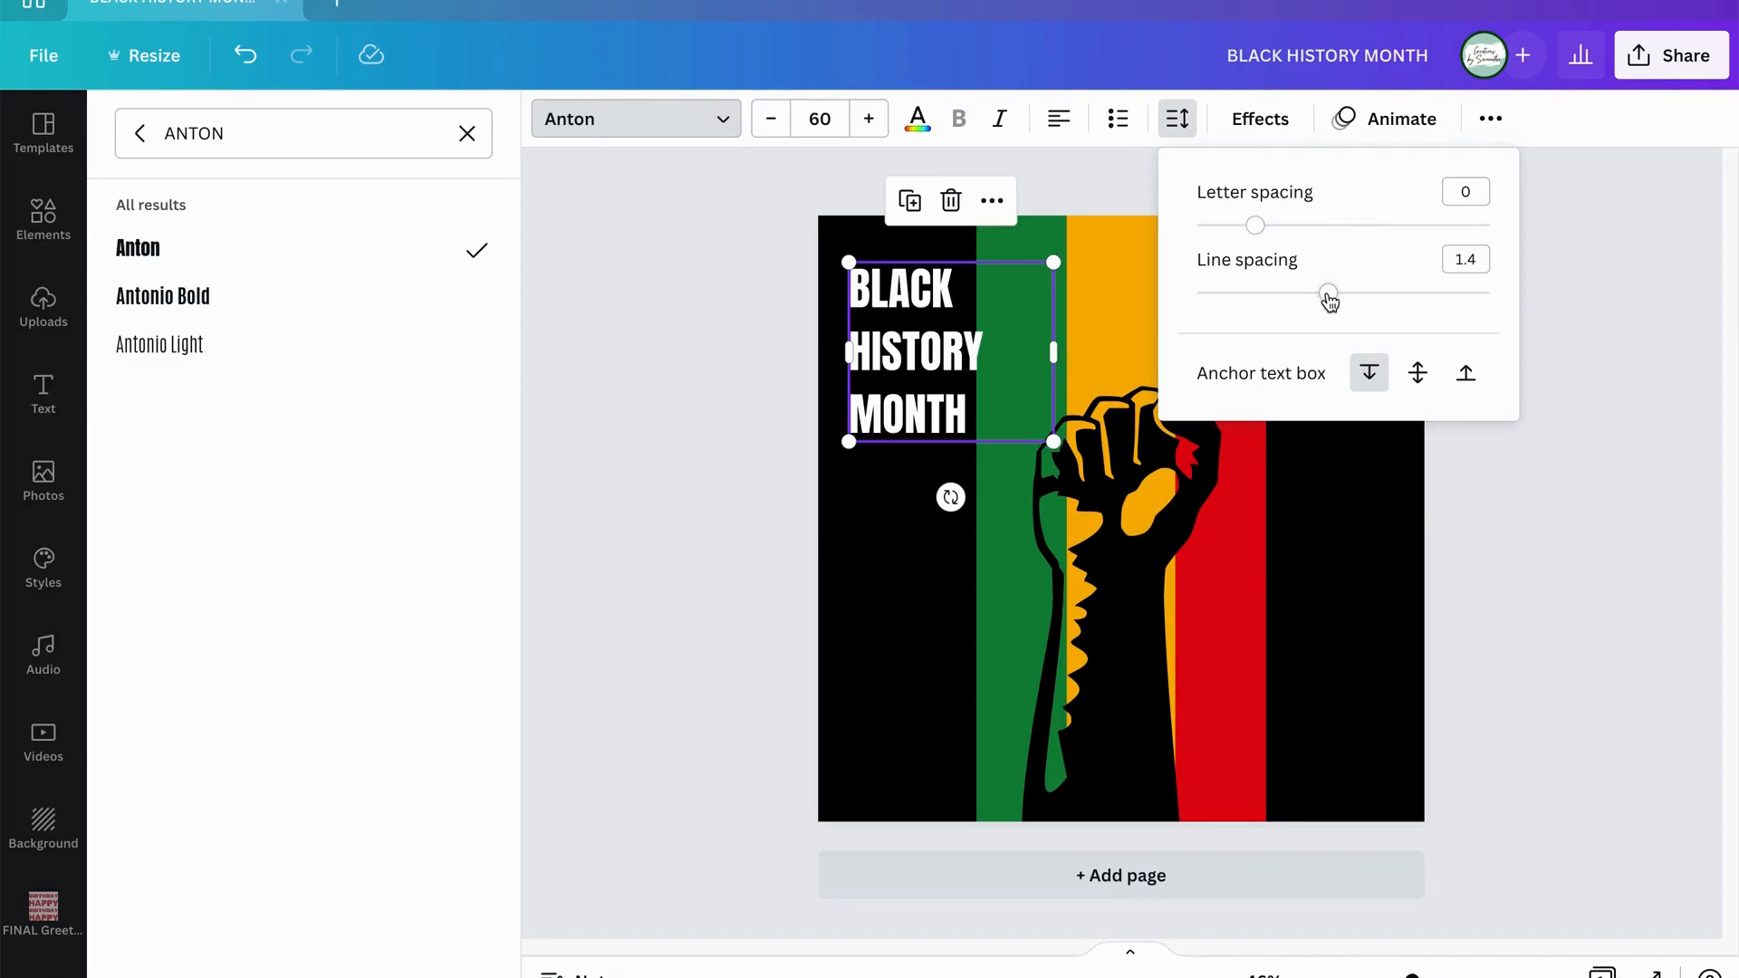
{"action": "left_click_drag", "start_coordinate": [1329, 297], "coordinate": [1266, 307]}
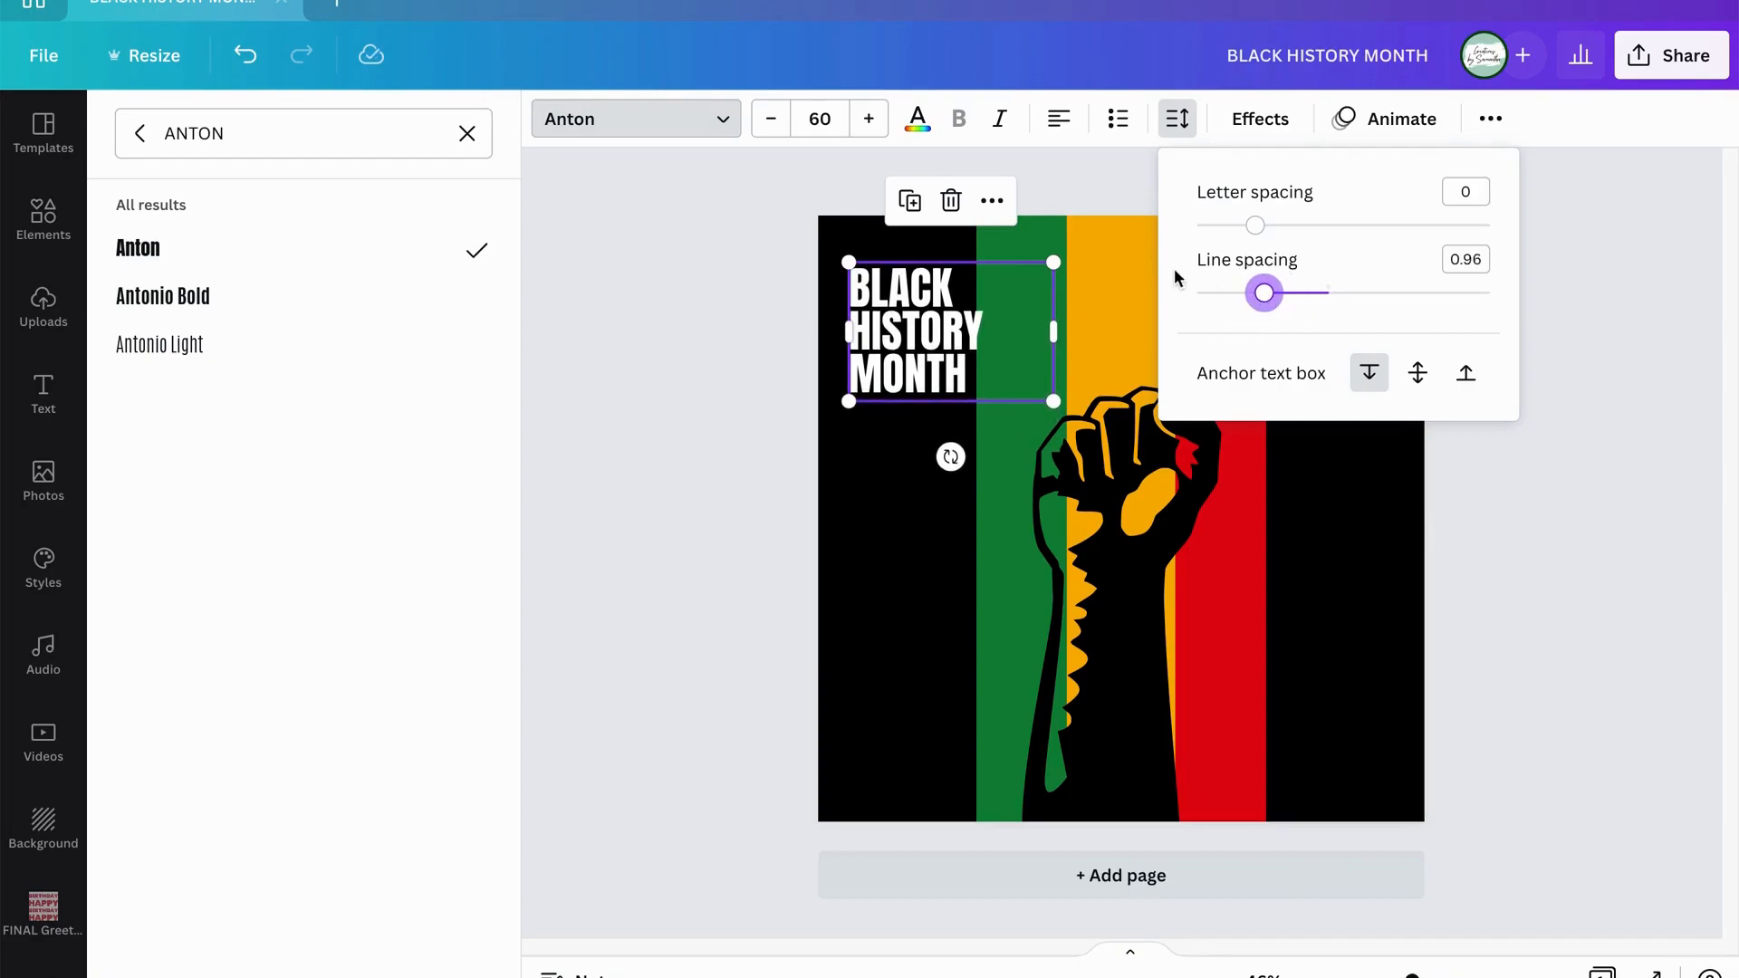
{"action": "left_click", "coordinate": [1112, 268]}
{"action": "mouse_move", "coordinate": [906, 355]}
{"action": "left_mouse_down"}
{"action": "mouse_move", "coordinate": [903, 336]}
{"action": "mouse_move", "coordinate": [913, 347]}
{"action": "left_mouse_up"}
{"action": "left_click", "coordinate": [1245, 297]}
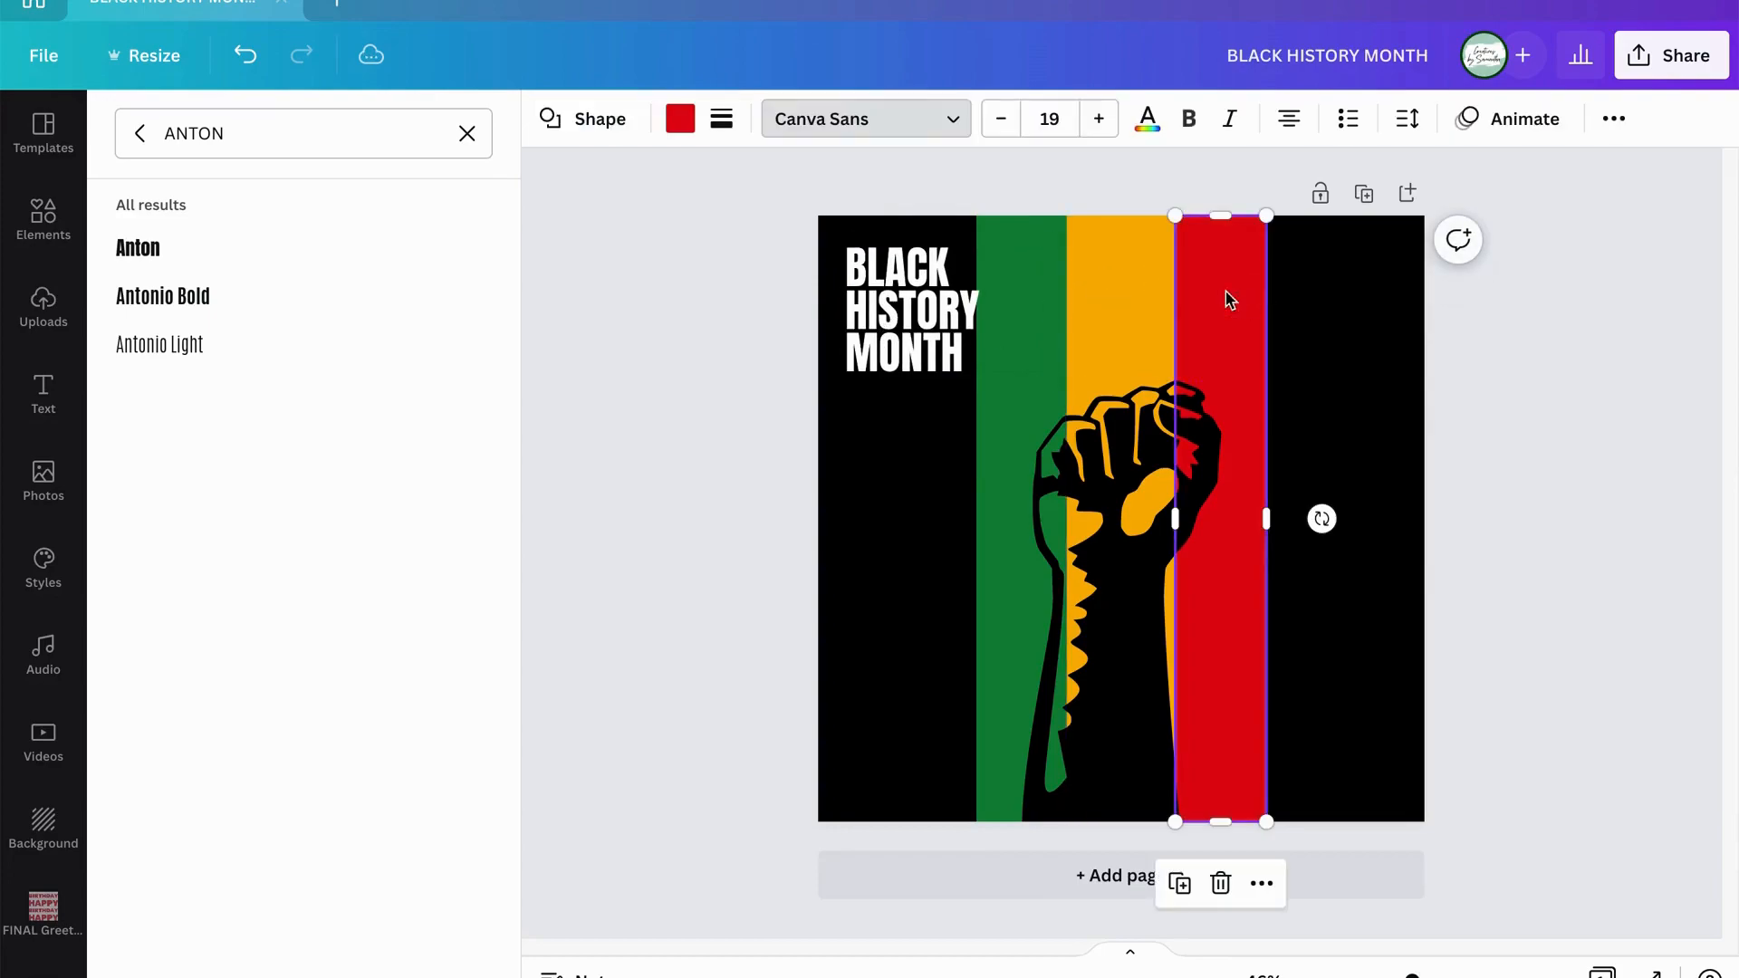
Add a subheading text box and place it just below the heading, widened to reach the amber stripe.
{"action": "left_click", "coordinate": [44, 392]}
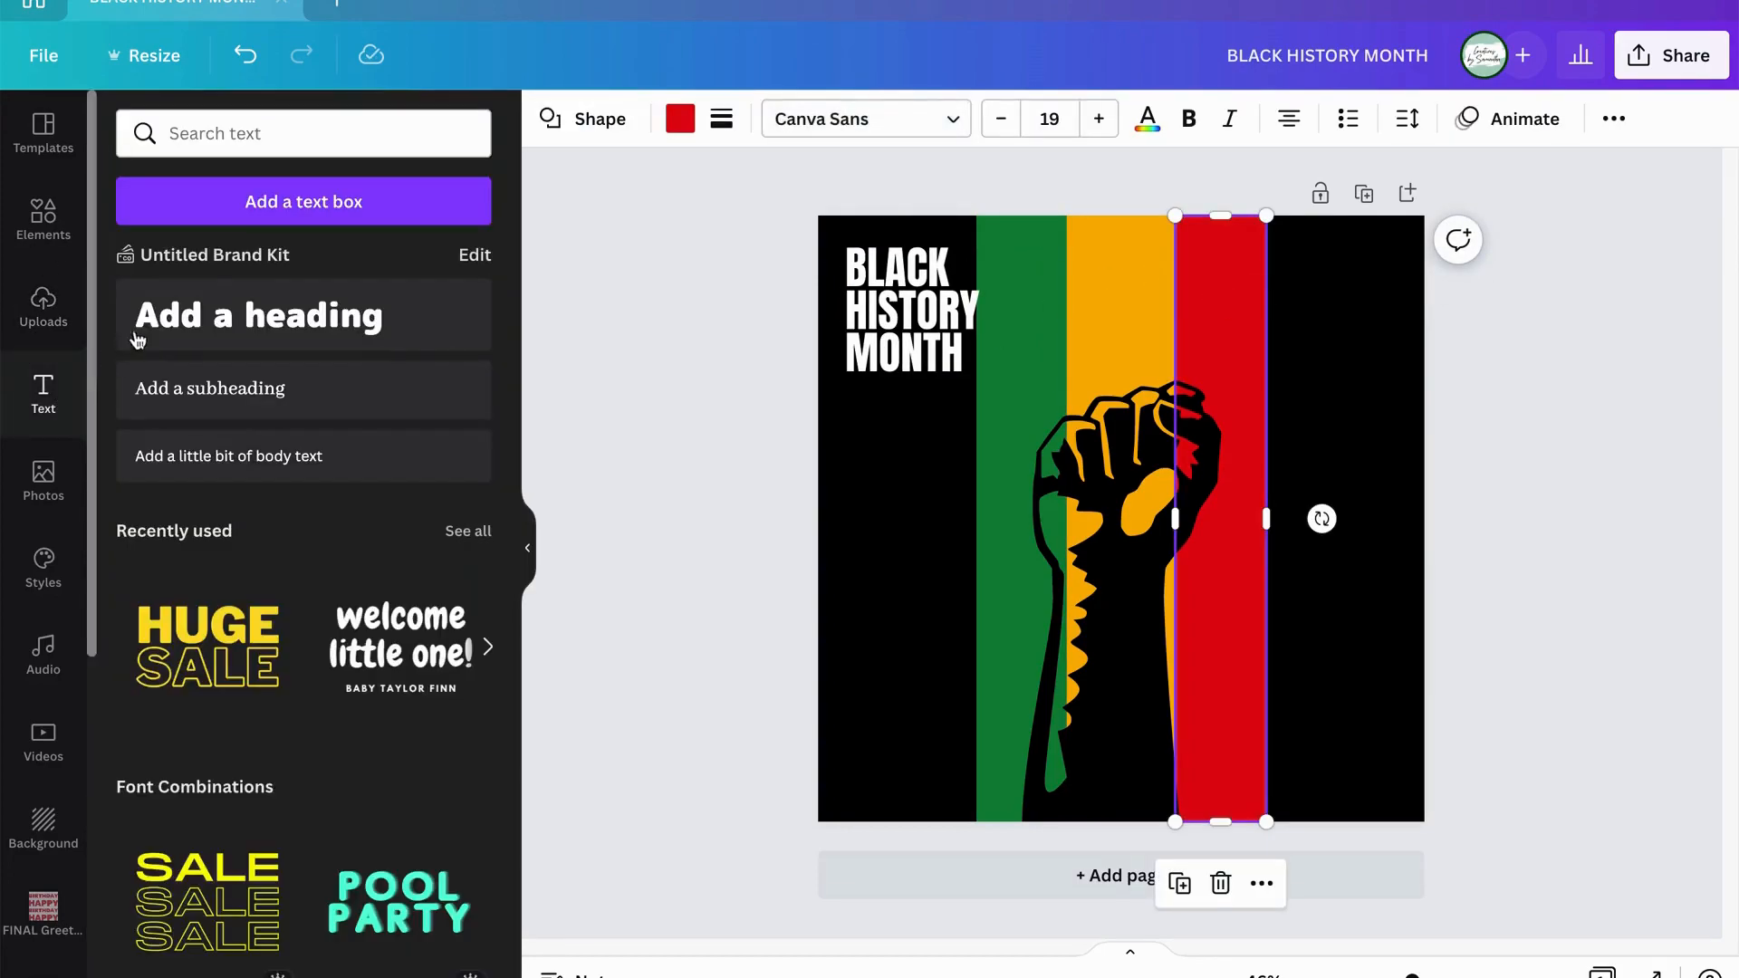
{"action": "left_click", "coordinate": [330, 399]}
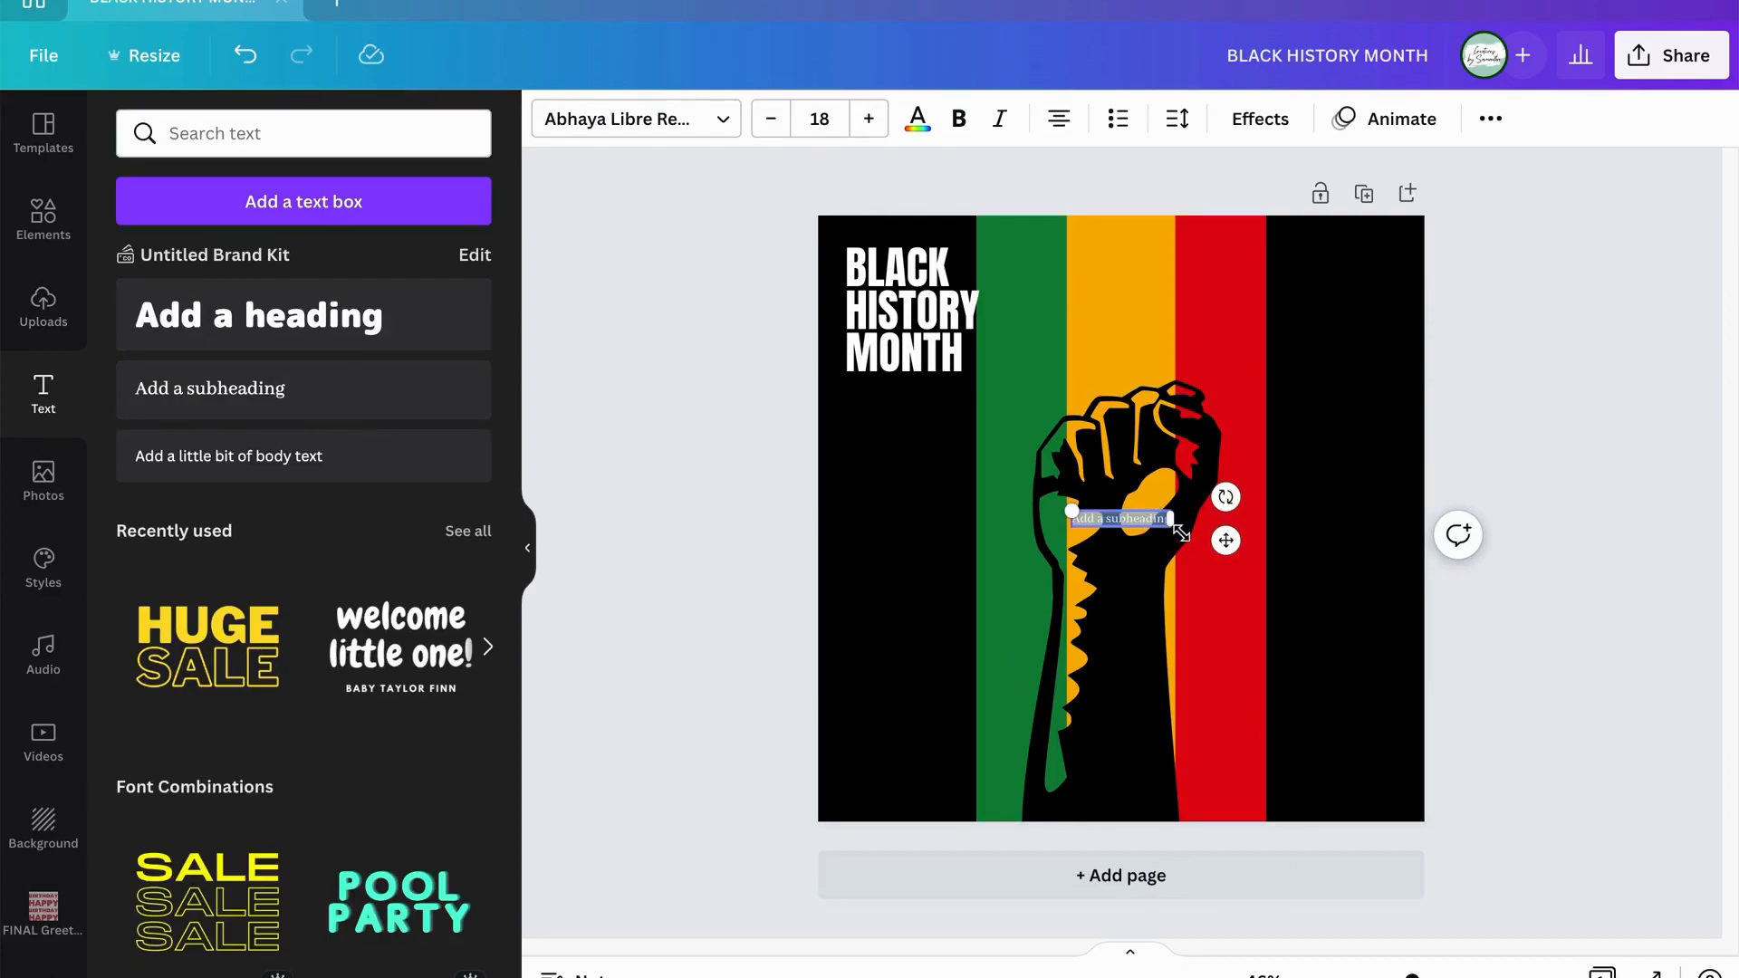
{"action": "left_click_drag", "start_coordinate": [1163, 525], "coordinate": [1084, 398]}
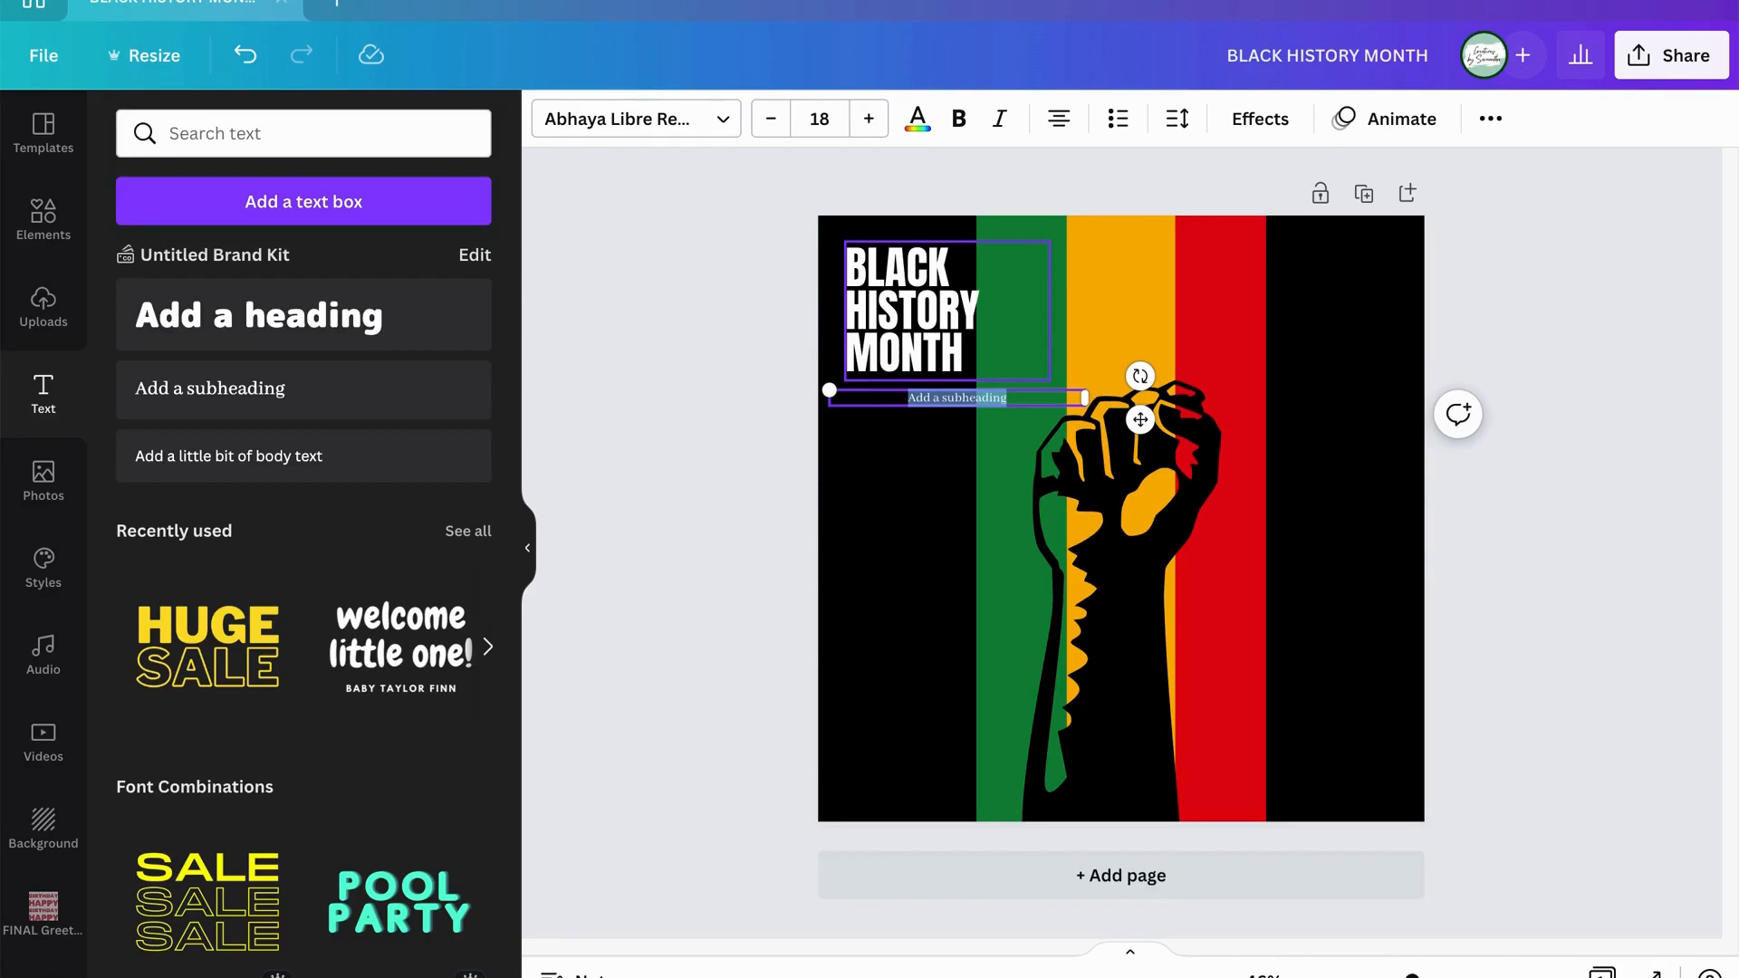
Replace the subheading's placeholder text with LET US CELEBRATE.
{"action": "type", "text": "1"}
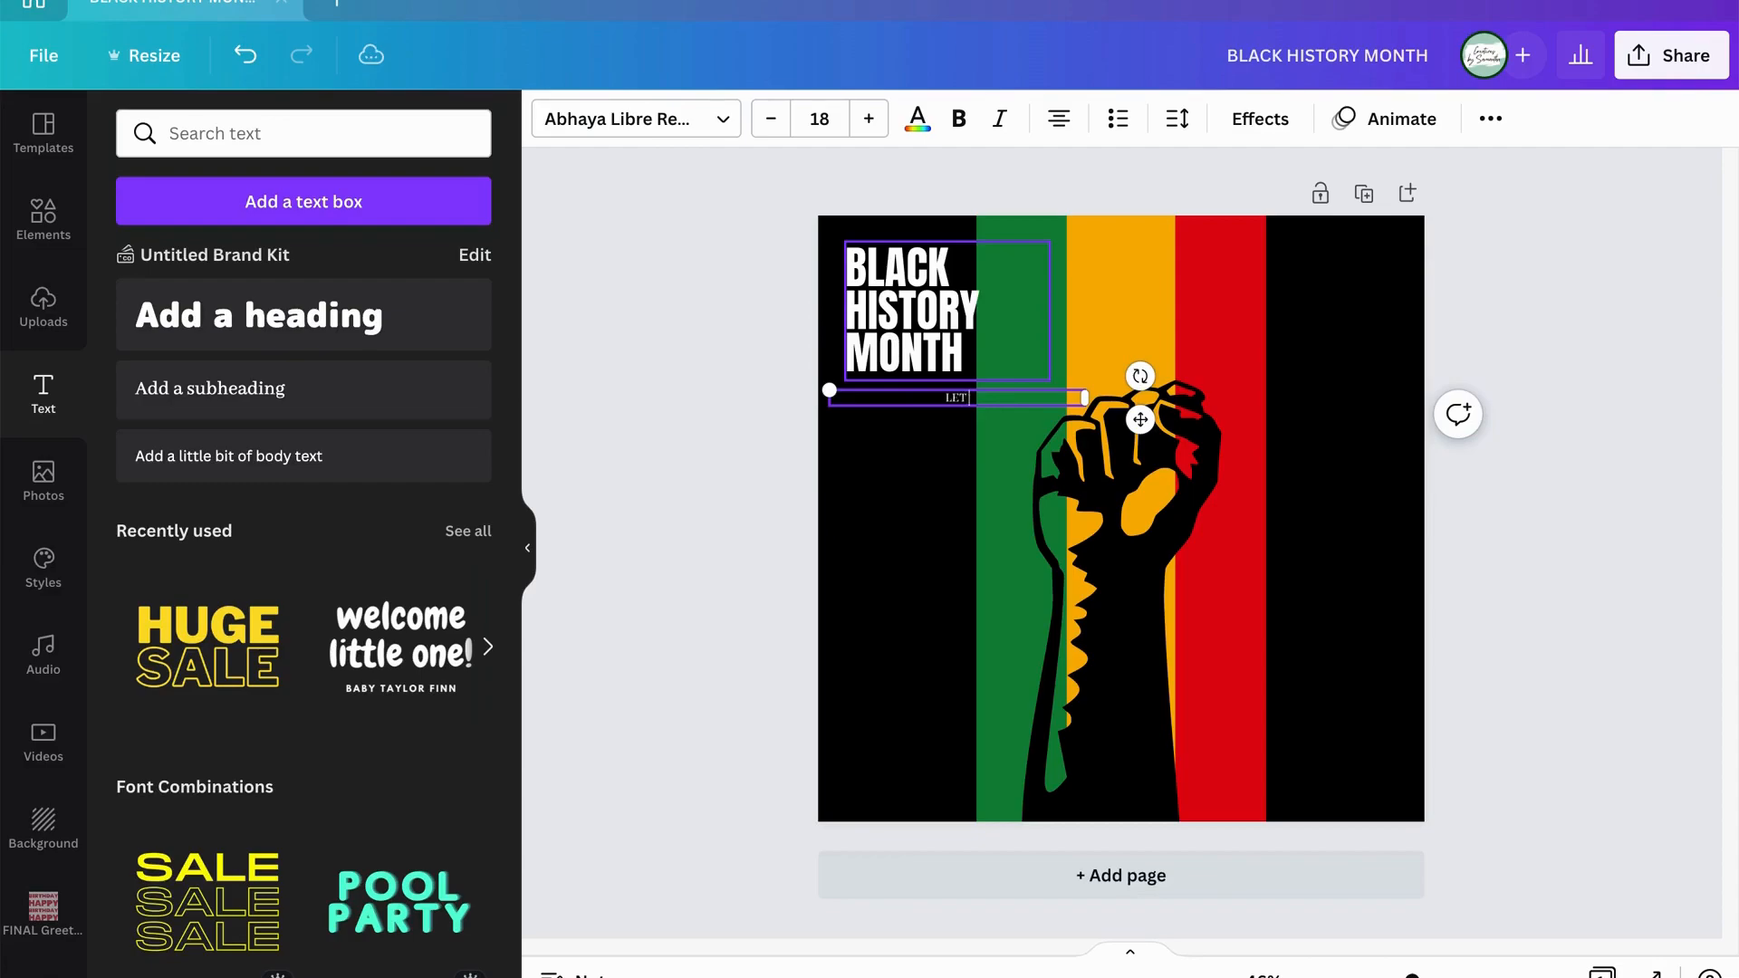
{"action": "left_click_drag", "start_coordinate": [1412, 977], "coordinate": [1456, 976]}
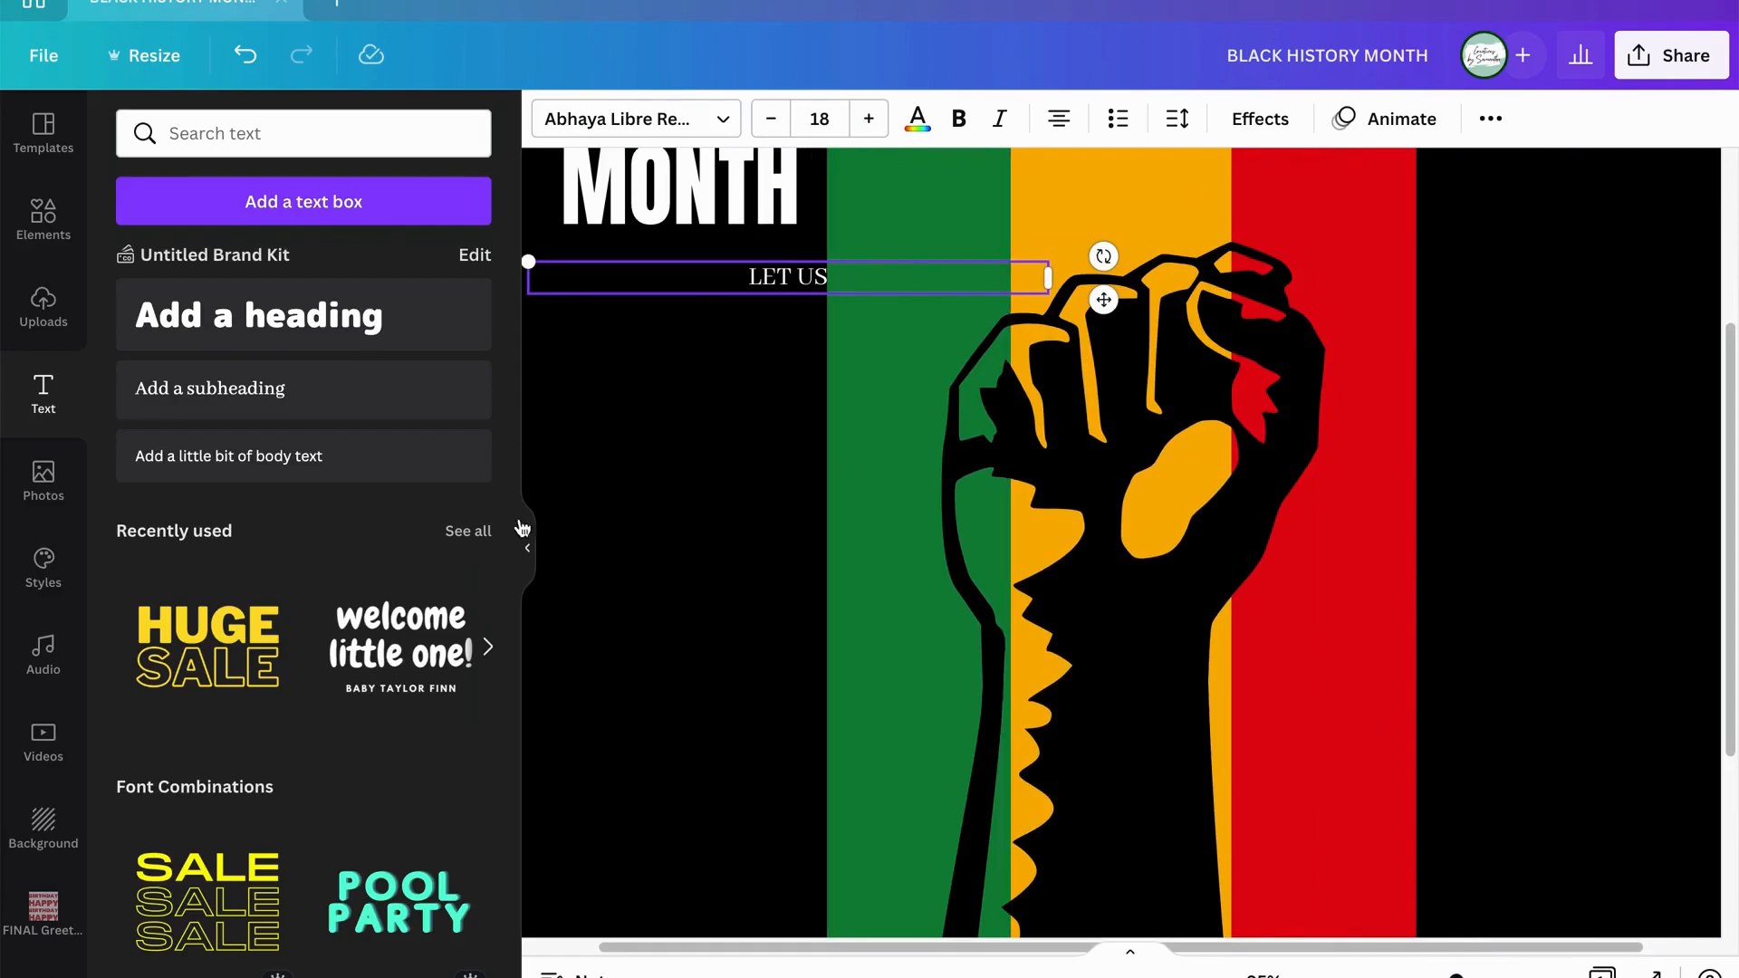
{"action": "left_click", "coordinate": [531, 552]}
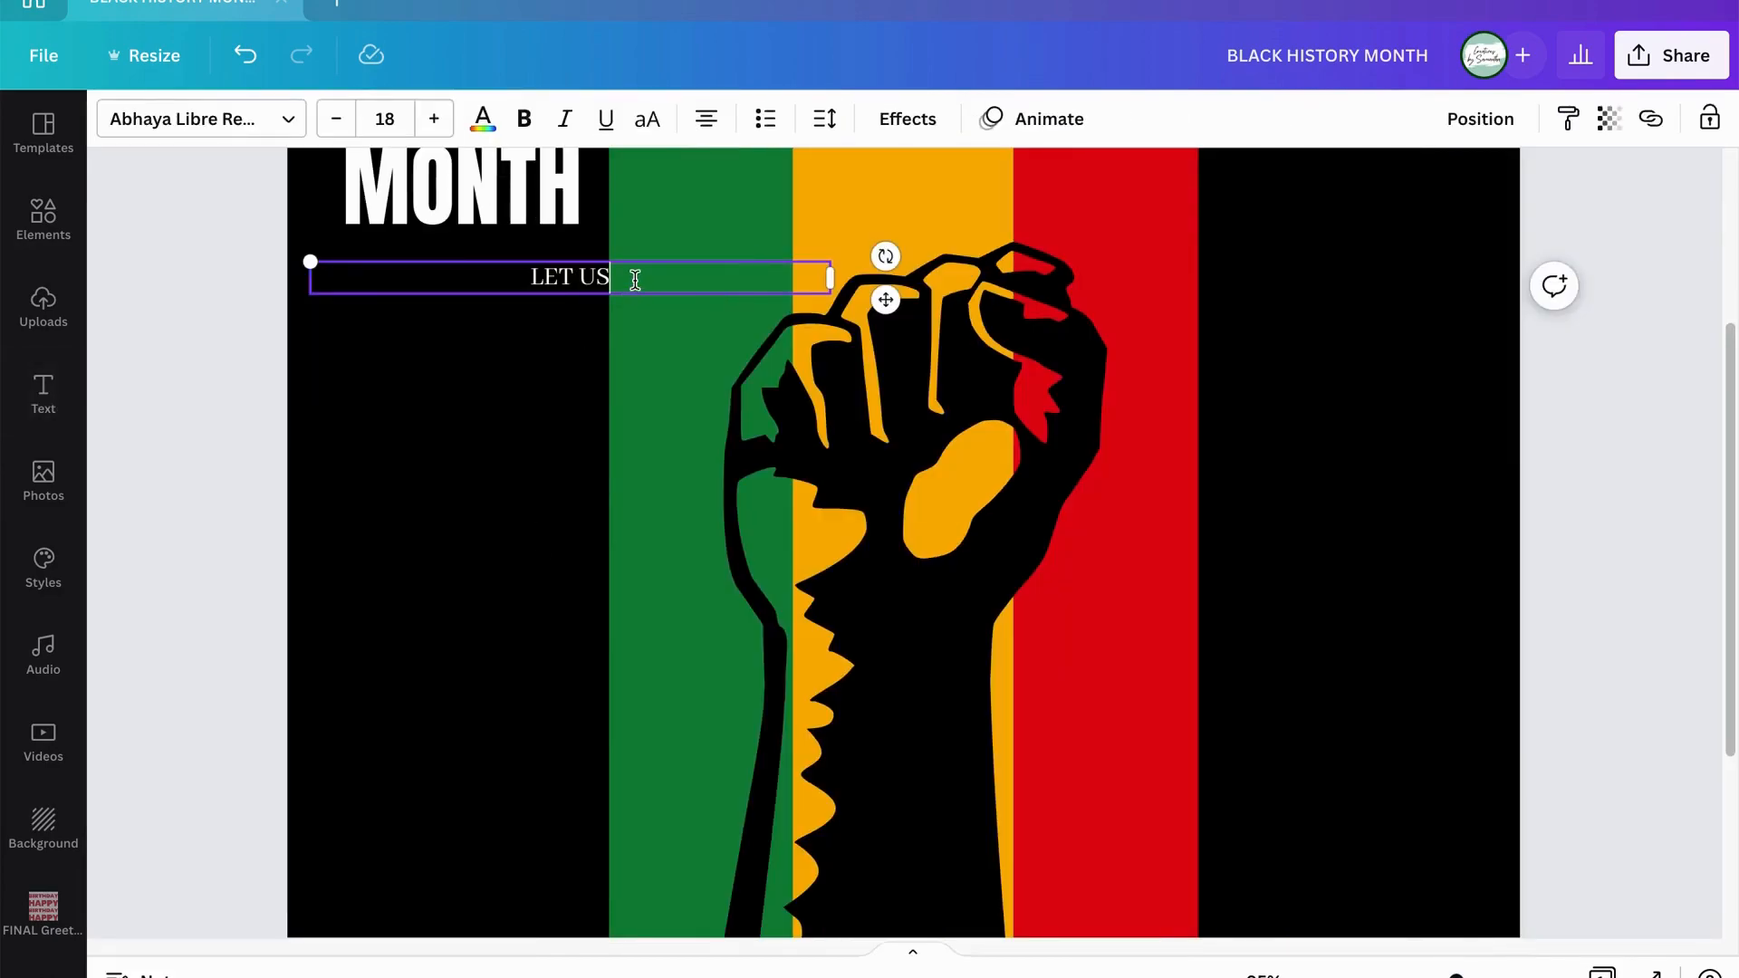
{"action": "type", "text": "CEL"}
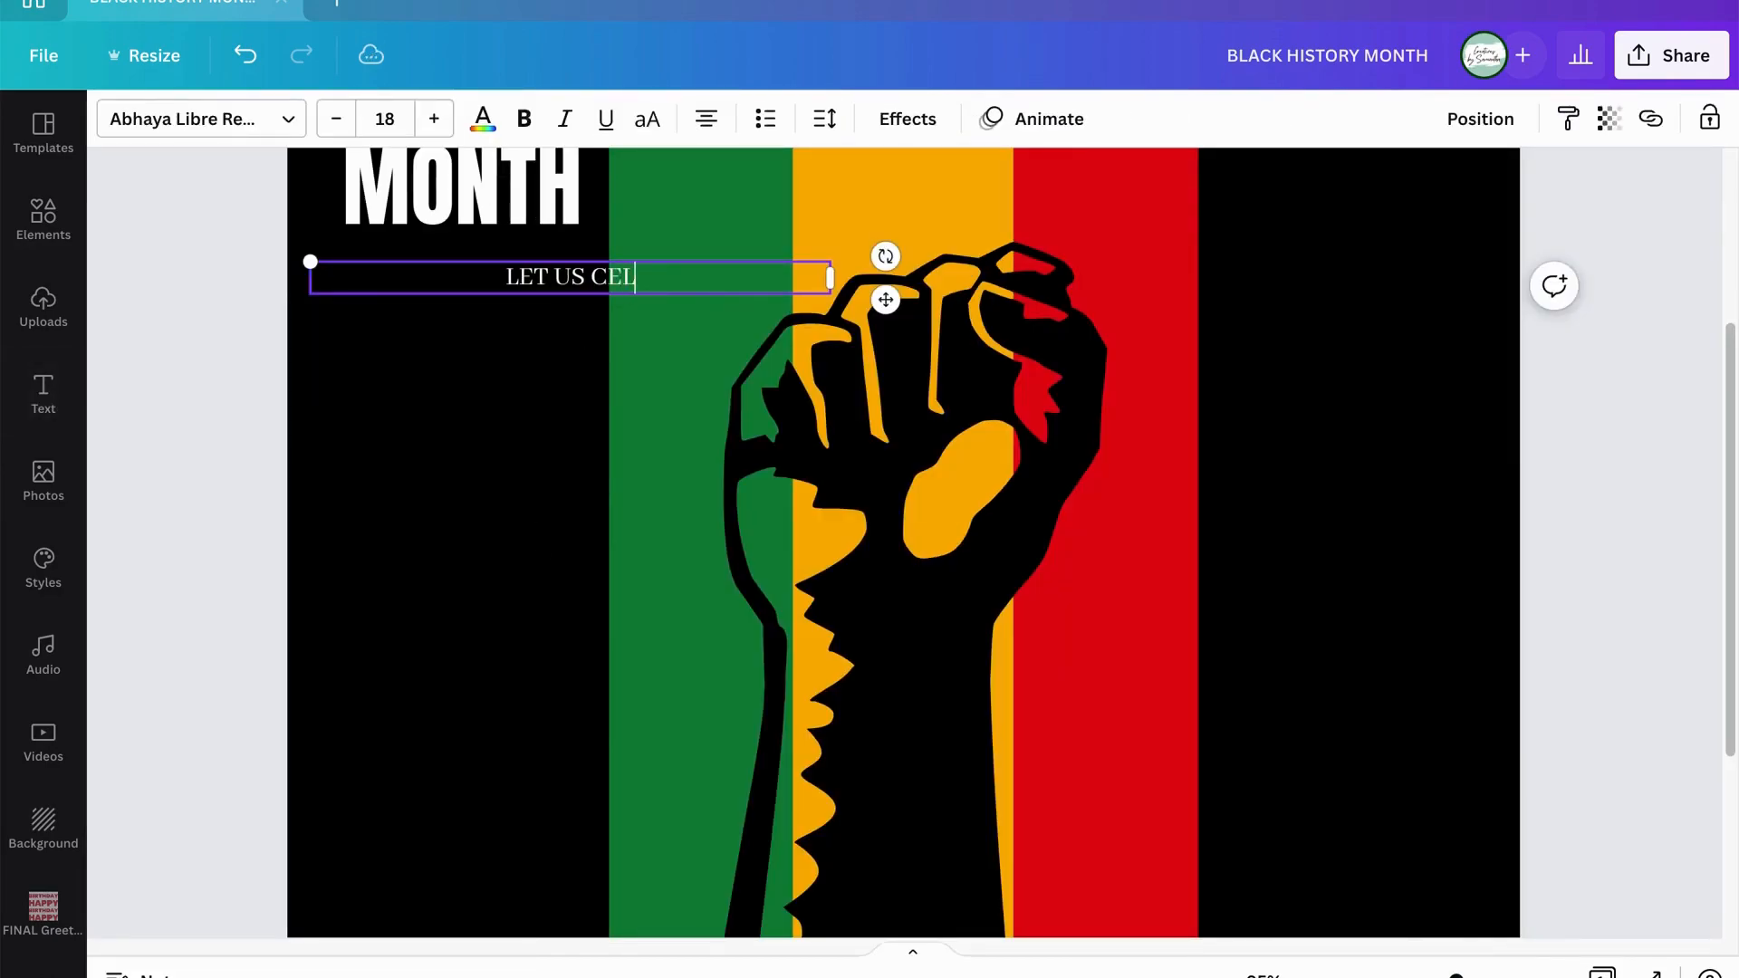
{"action": "type", "text": "EBRATE"}
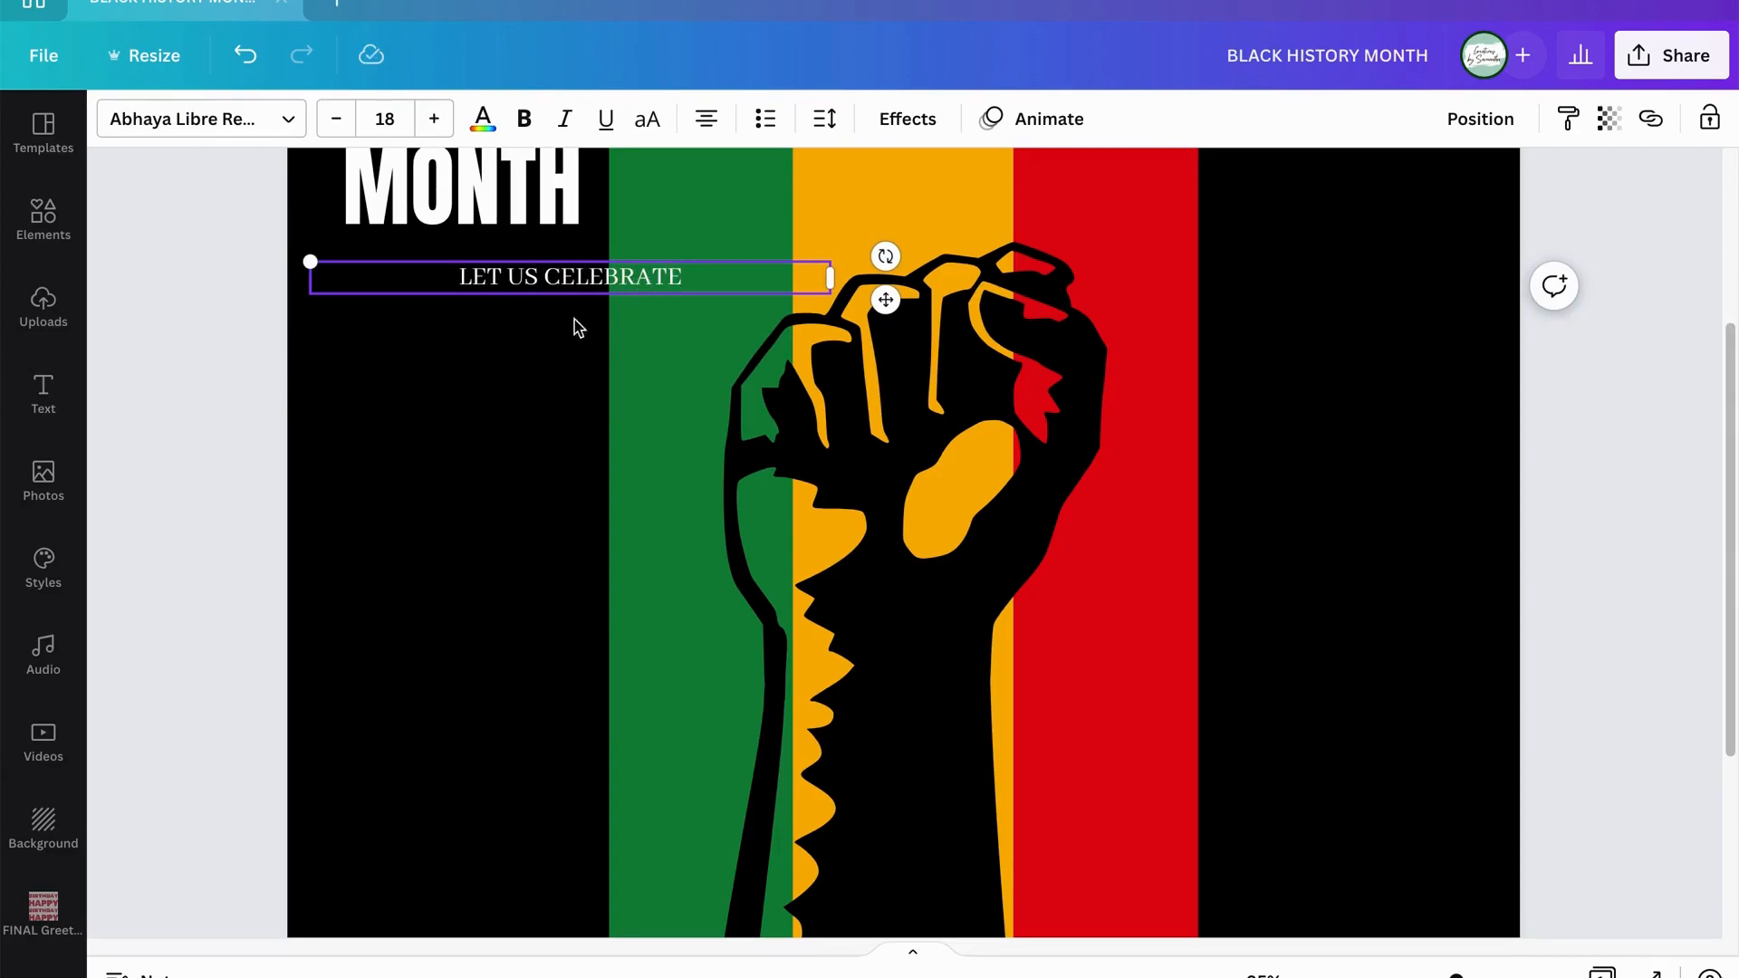
Left-align the LET US CELEBRATE text and narrow its box to end before the green stripe.
{"action": "left_click", "coordinate": [707, 120]}
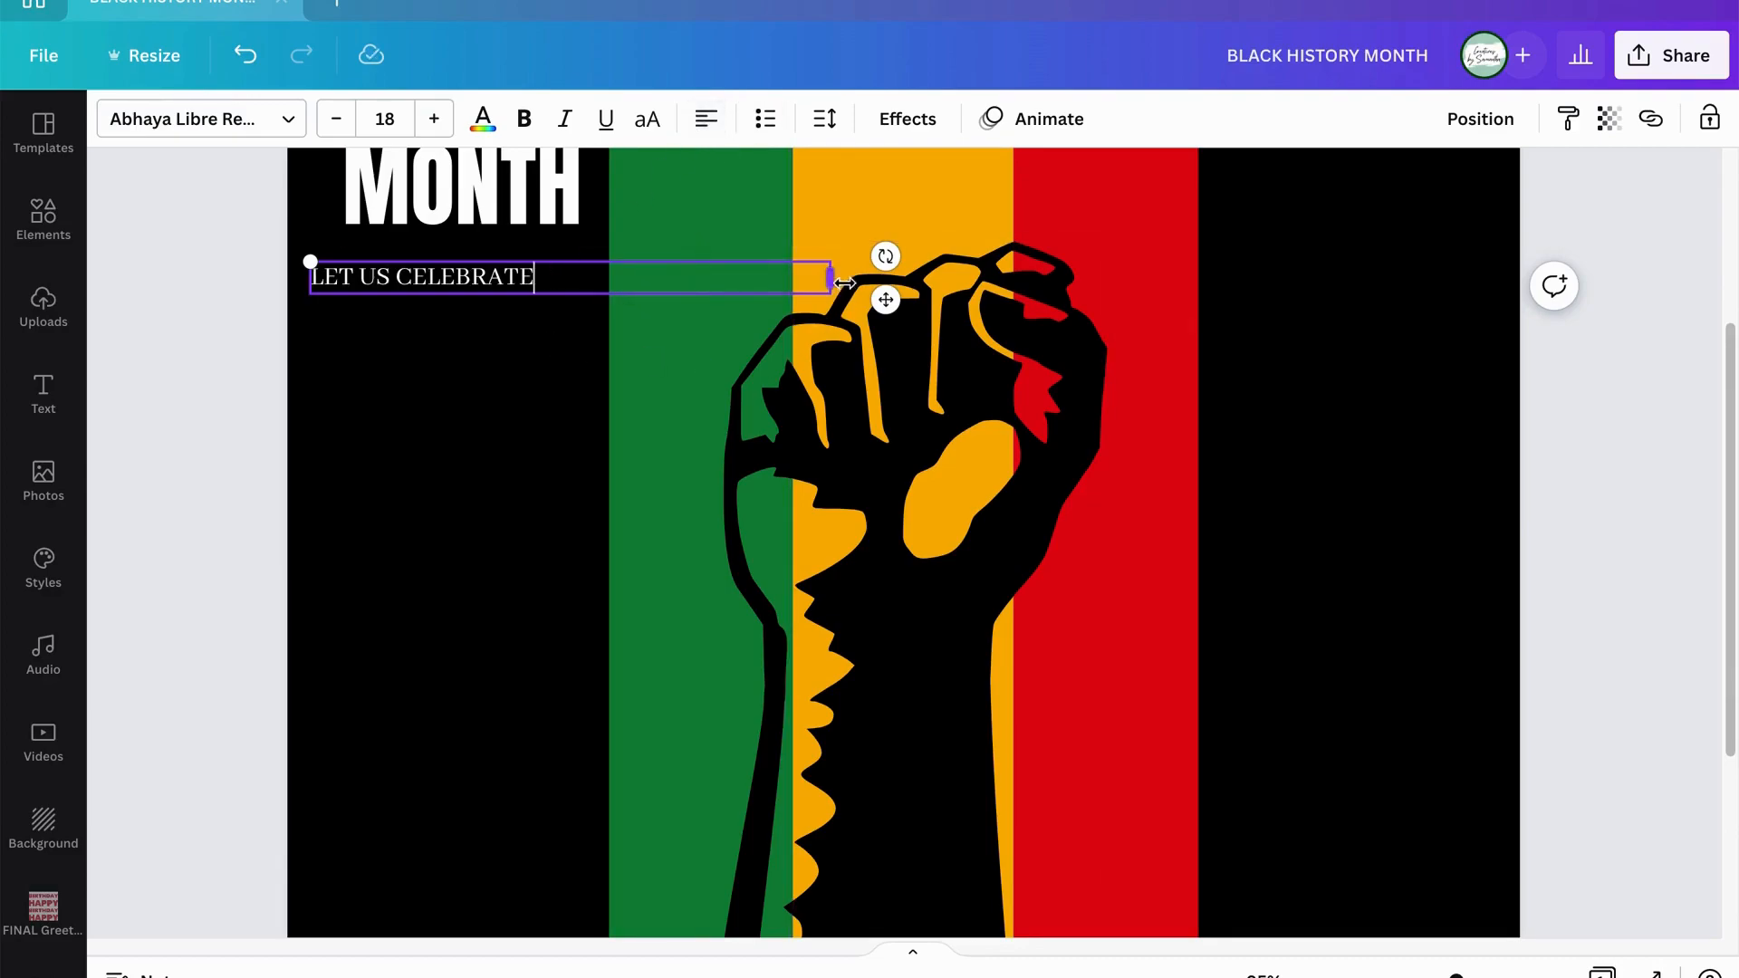
{"action": "left_click_drag", "start_coordinate": [830, 279], "coordinate": [582, 281]}
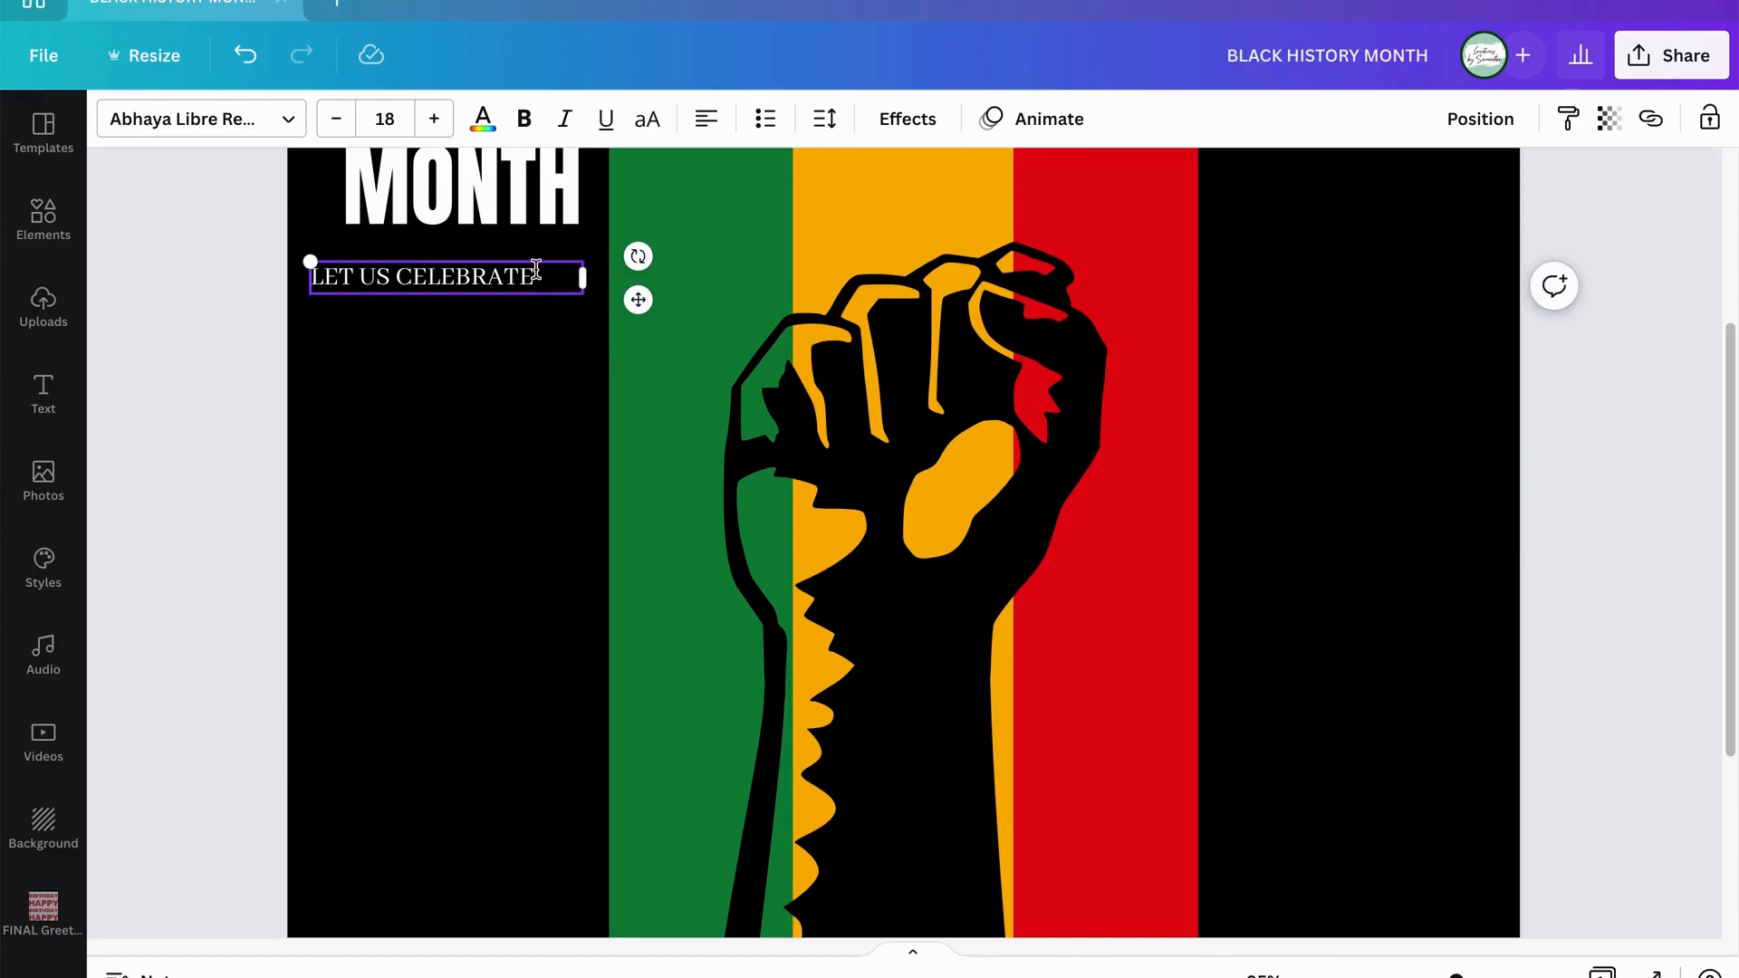
Change the font of the LET US CELEBRATE subheading to League Spartan.
{"action": "left_click", "coordinate": [226, 117]}
{"action": "type", "text": "ANTON"}
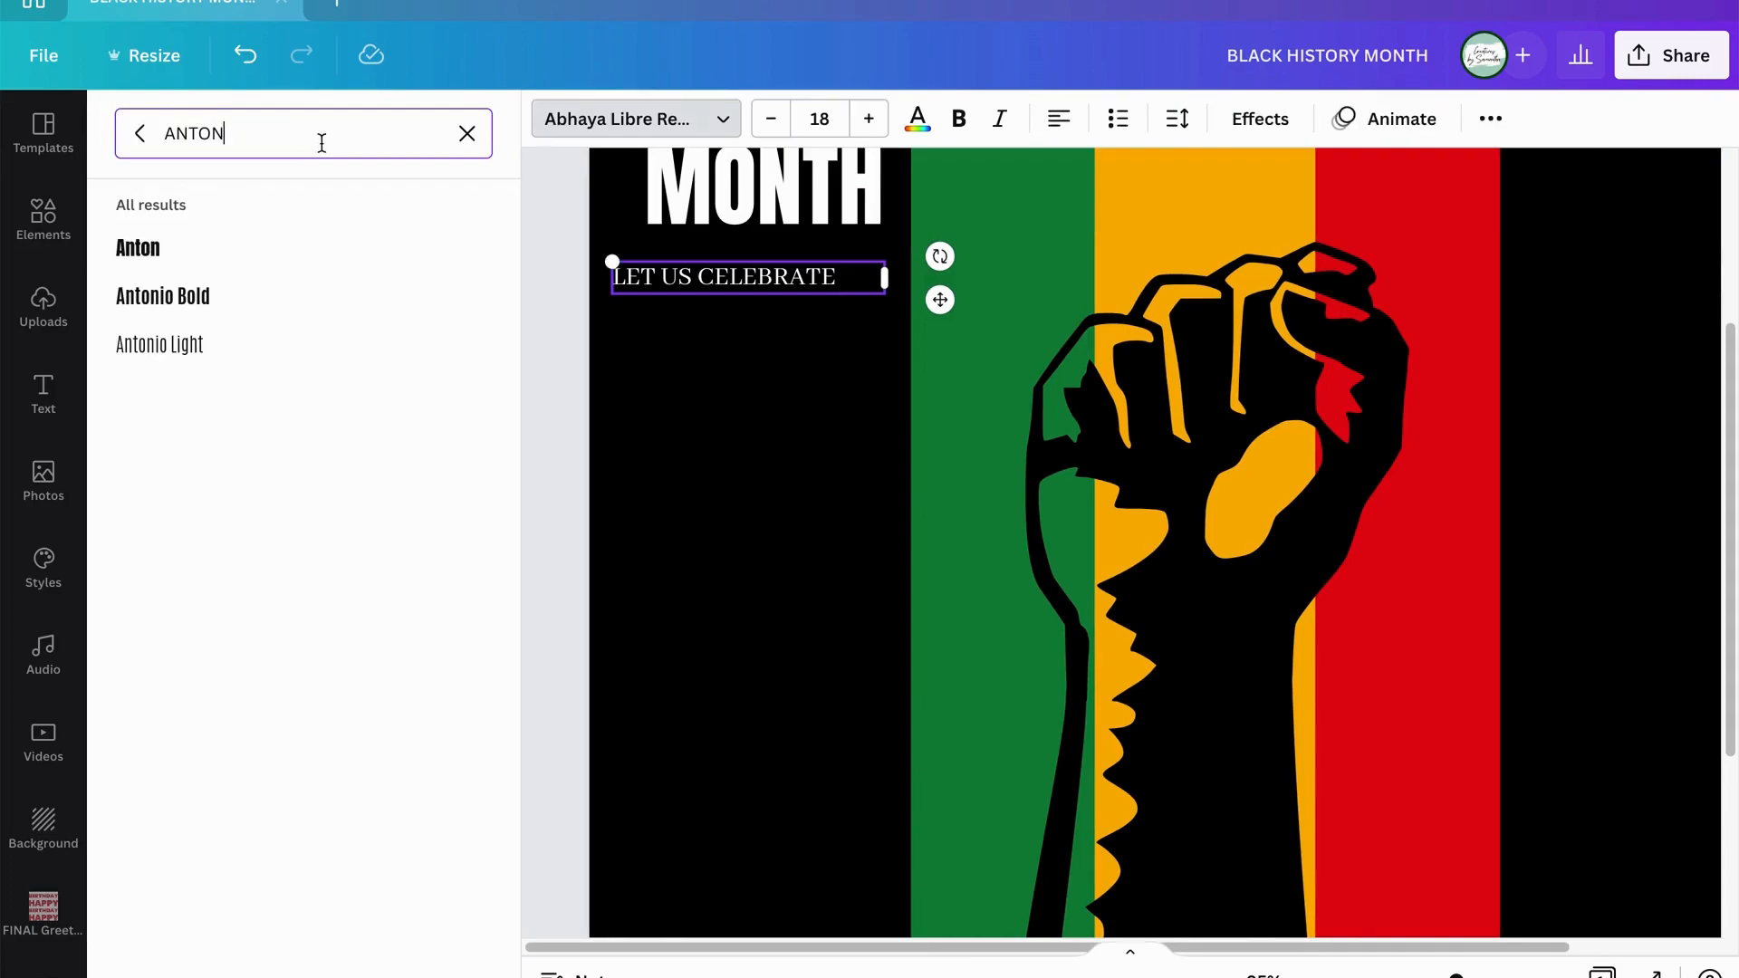
{"action": "left_click_drag", "start_coordinate": [311, 142], "coordinate": [134, 113]}
{"action": "type", "text": "LEAGUE SPAN"}
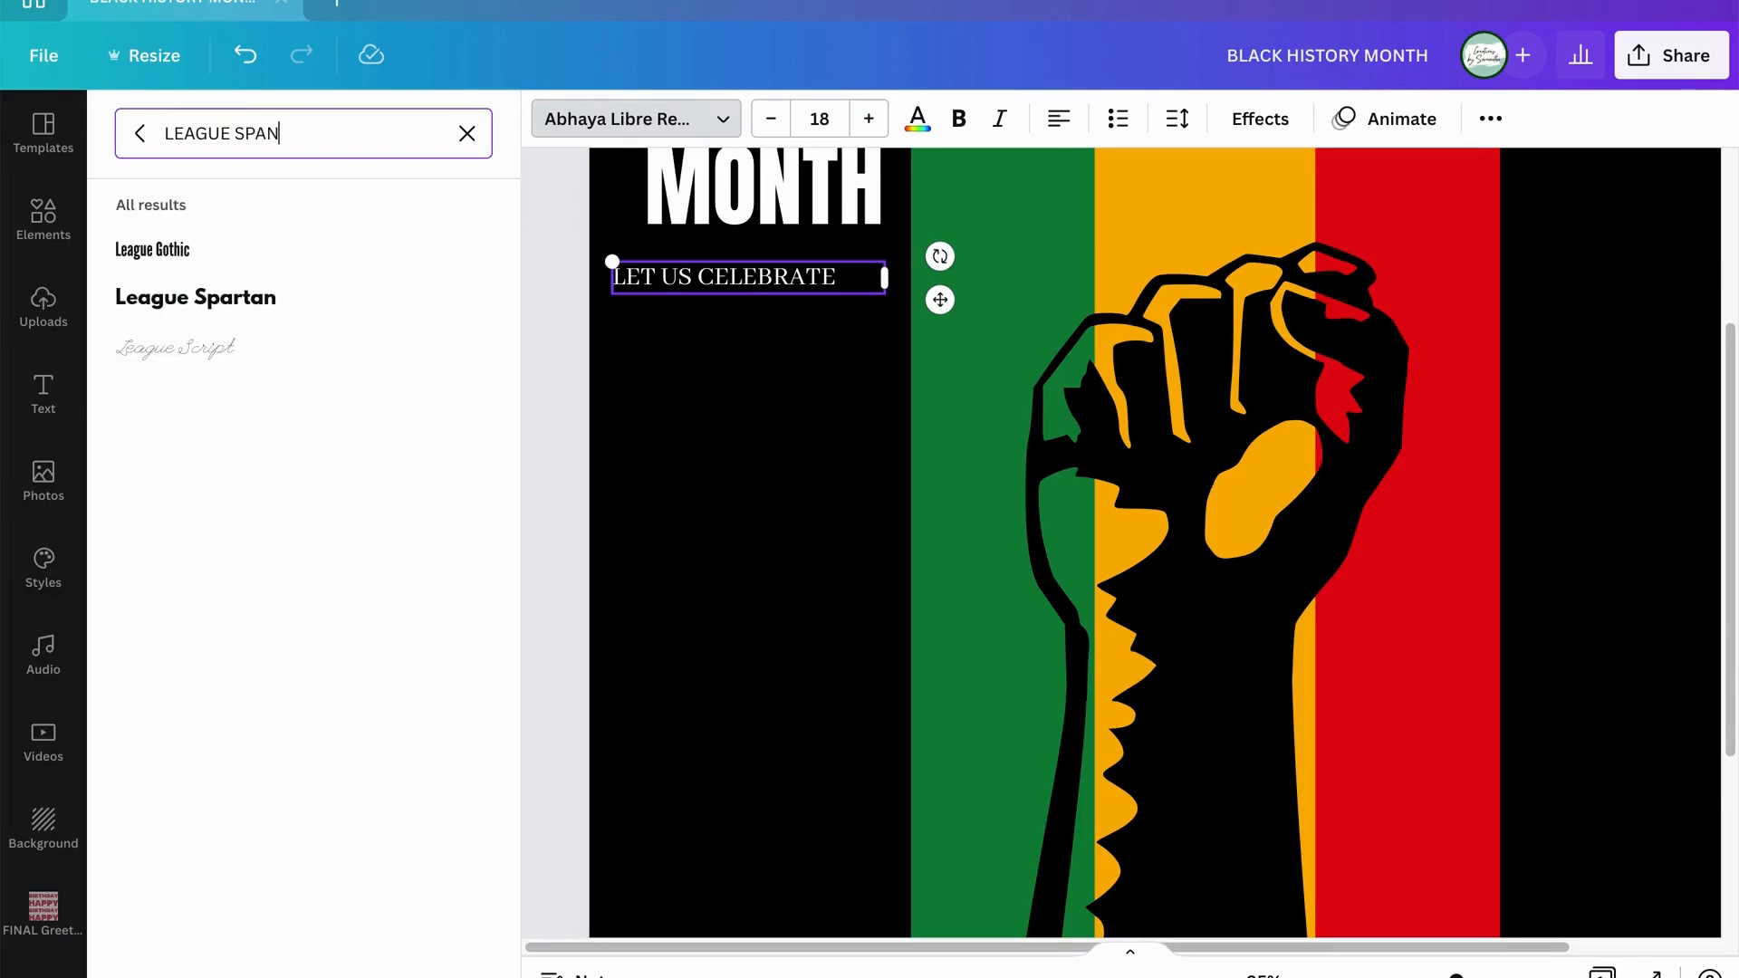
{"action": "key", "text": "BackSpace"}
{"action": "type", "text": "RT"}
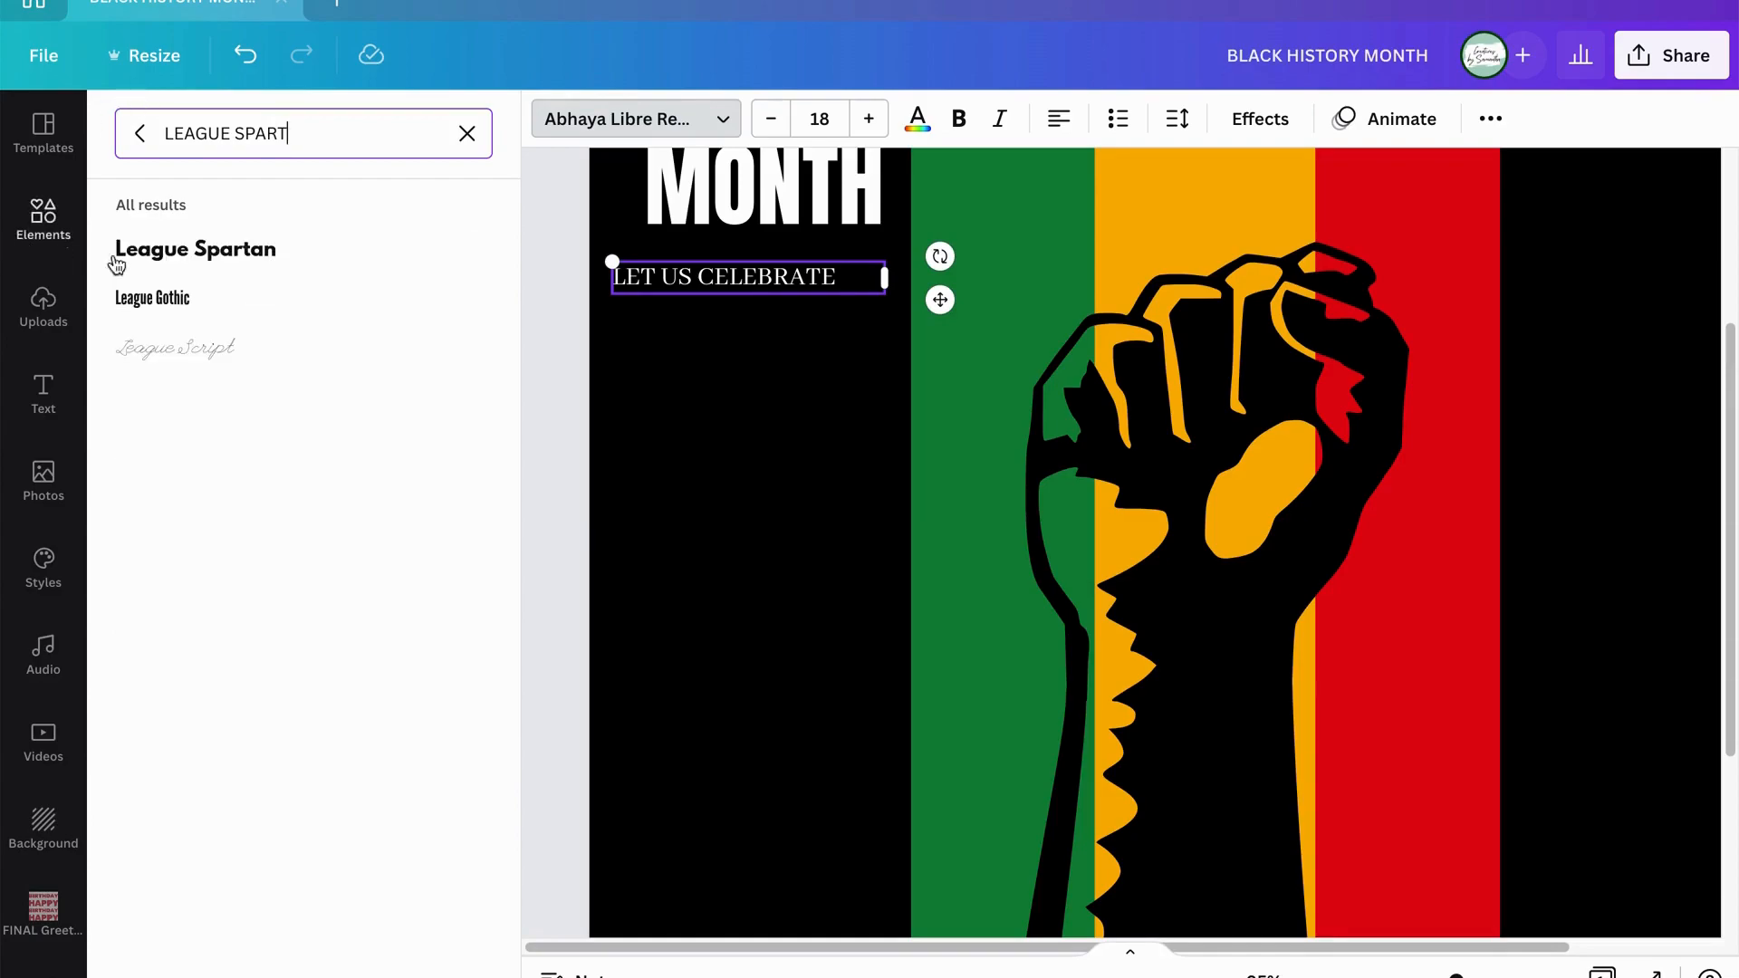
{"action": "left_click", "coordinate": [190, 258]}
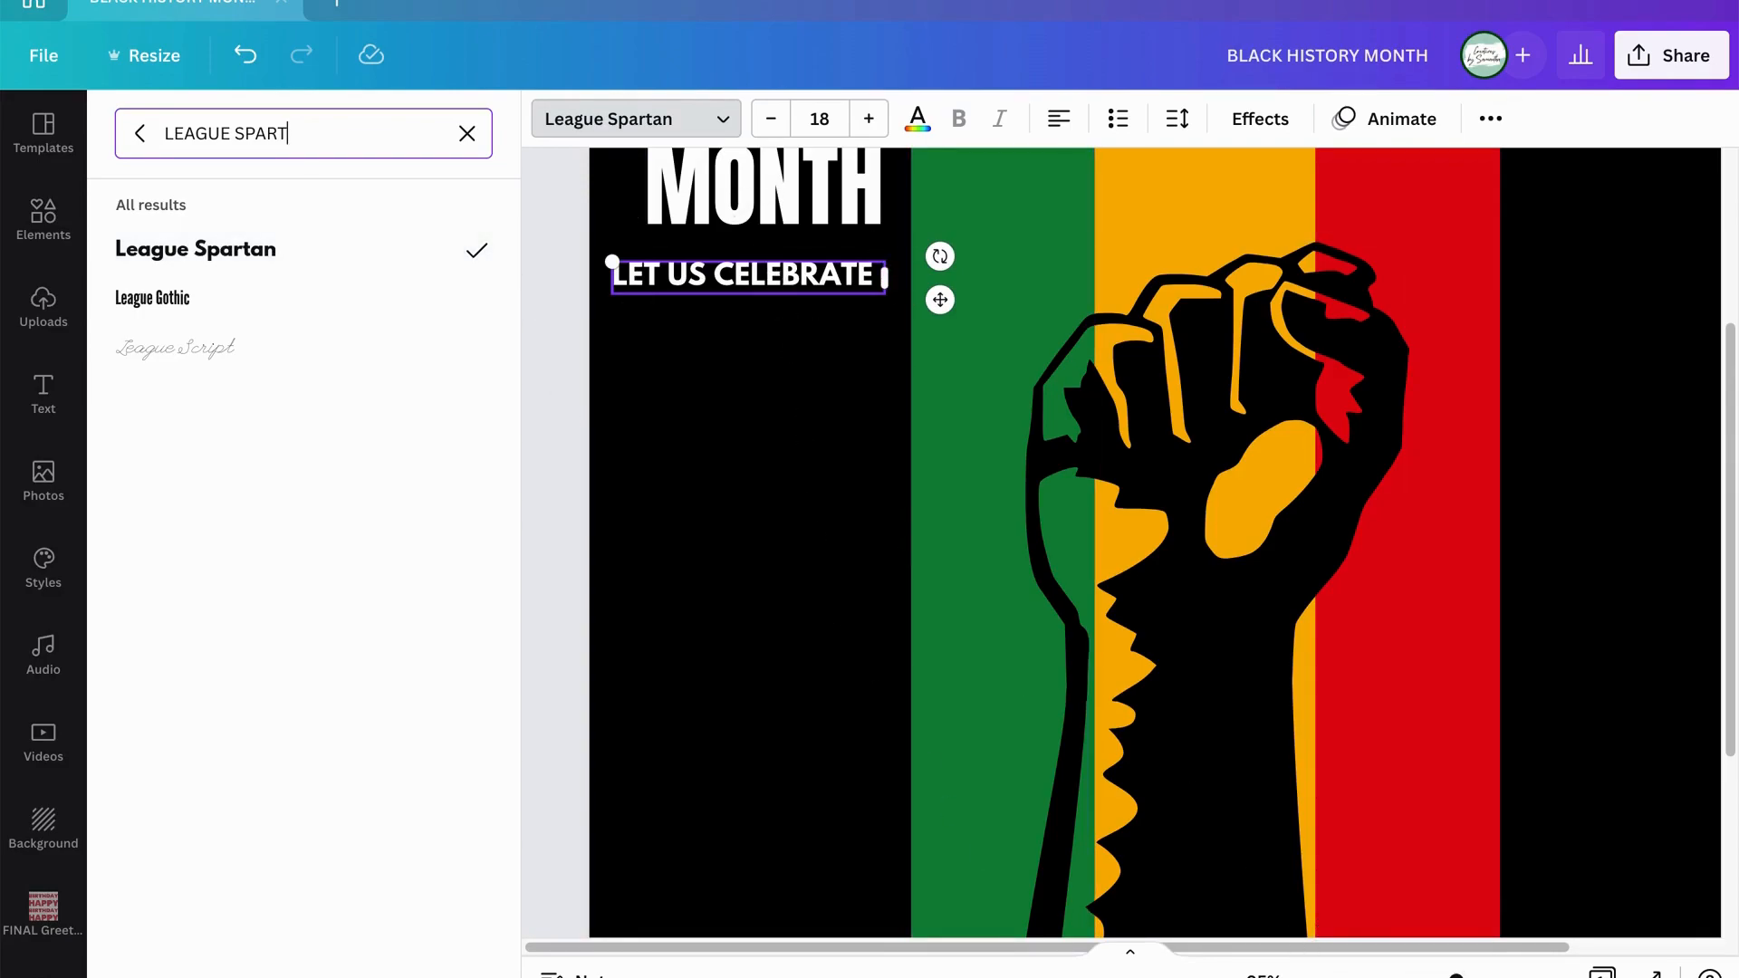
Move the LET US CELEBRATE subheading directly beneath MONTH, lined up with the heading's left edge.
{"action": "left_click_drag", "start_coordinate": [1455, 974], "coordinate": [1426, 975]}
{"action": "left_click", "coordinate": [860, 373]}
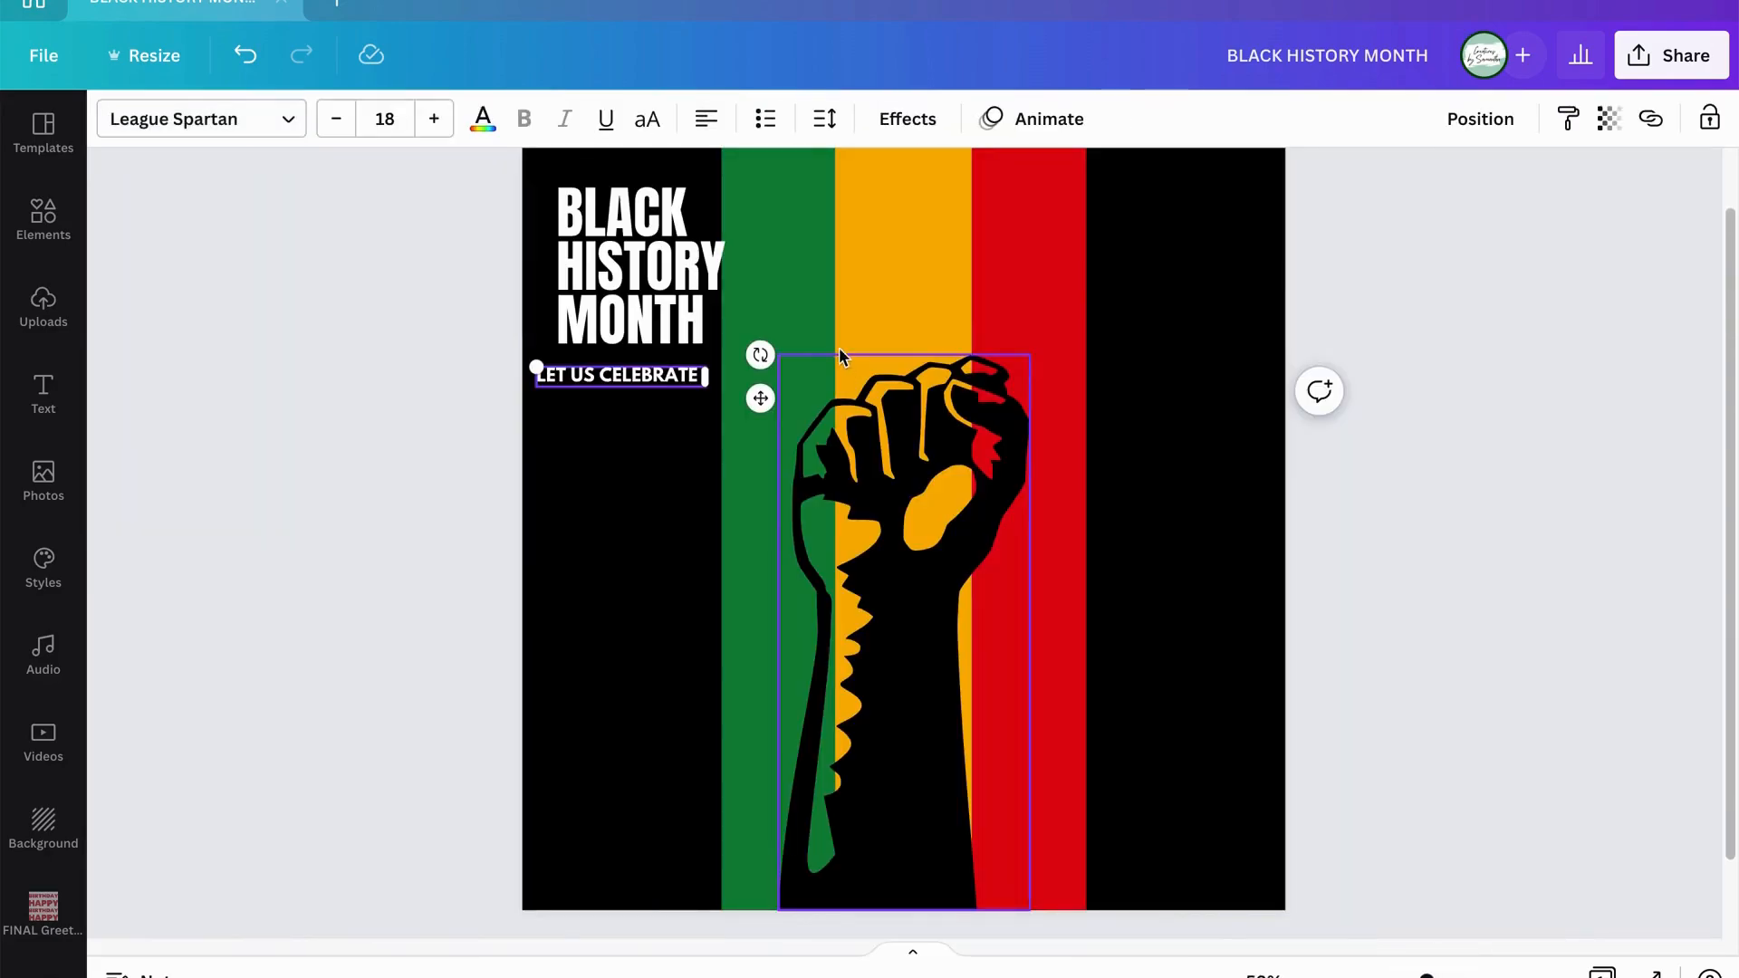
{"action": "left_click_drag", "start_coordinate": [760, 396], "coordinate": [770, 384]}
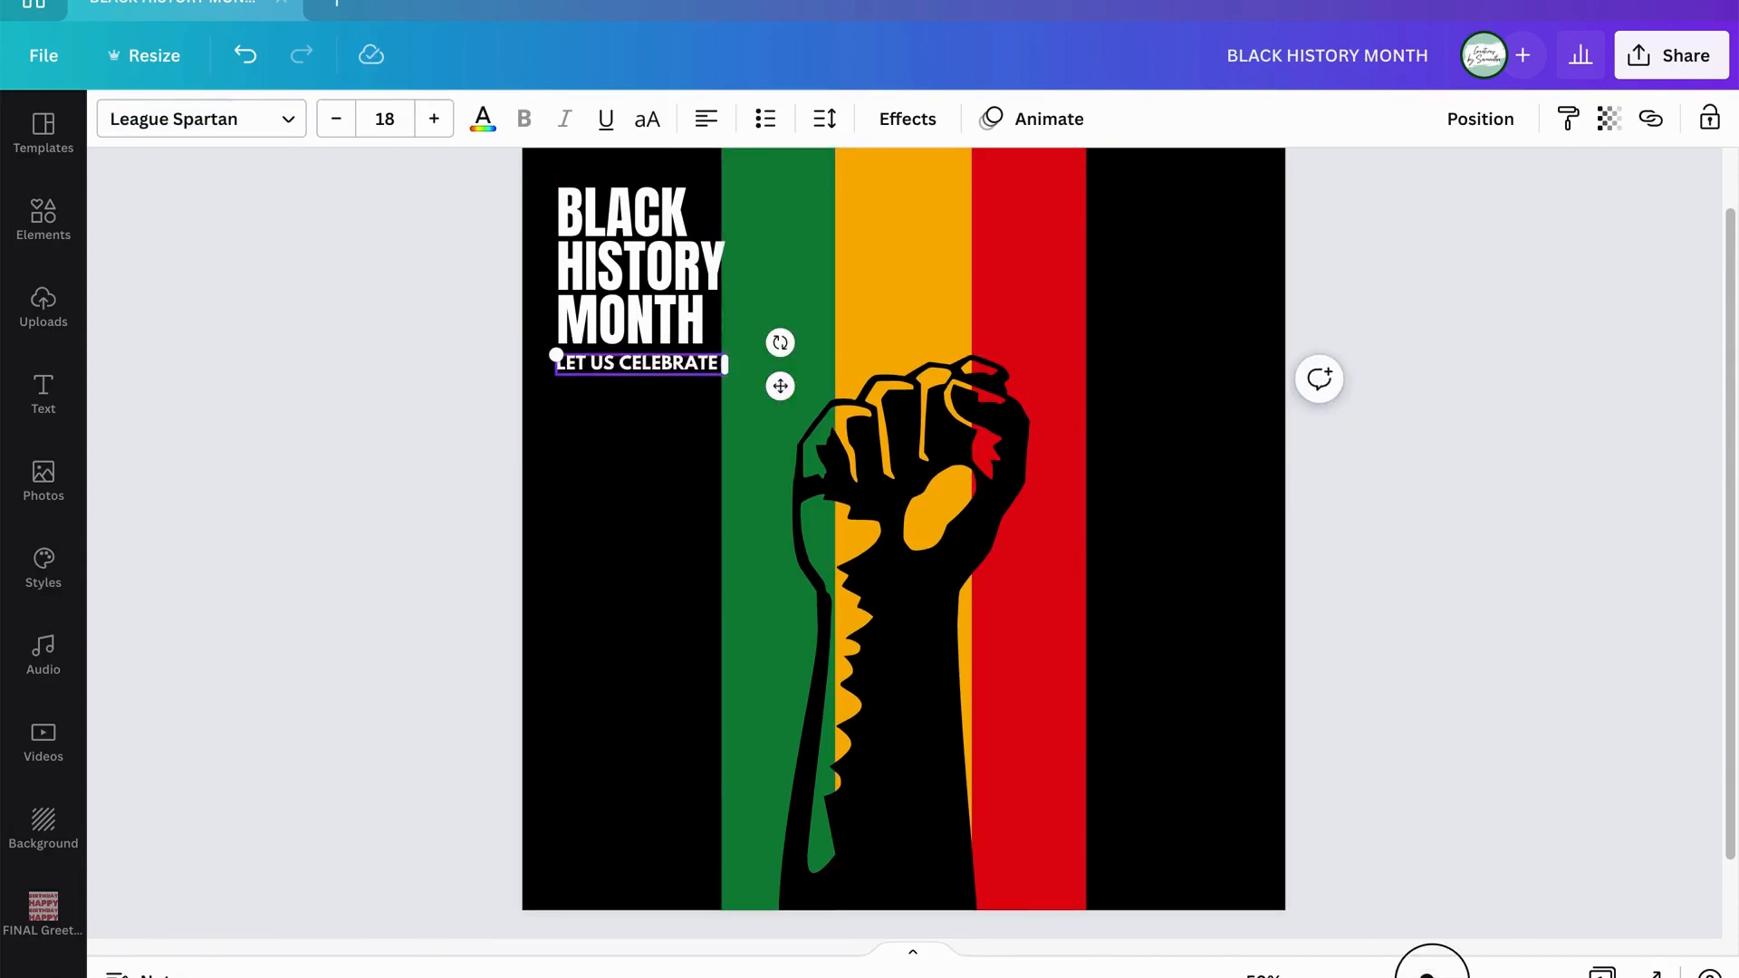
{"action": "scroll", "coordinate": [438, 429], "scroll_direction": "up", "scroll_amount": 5}
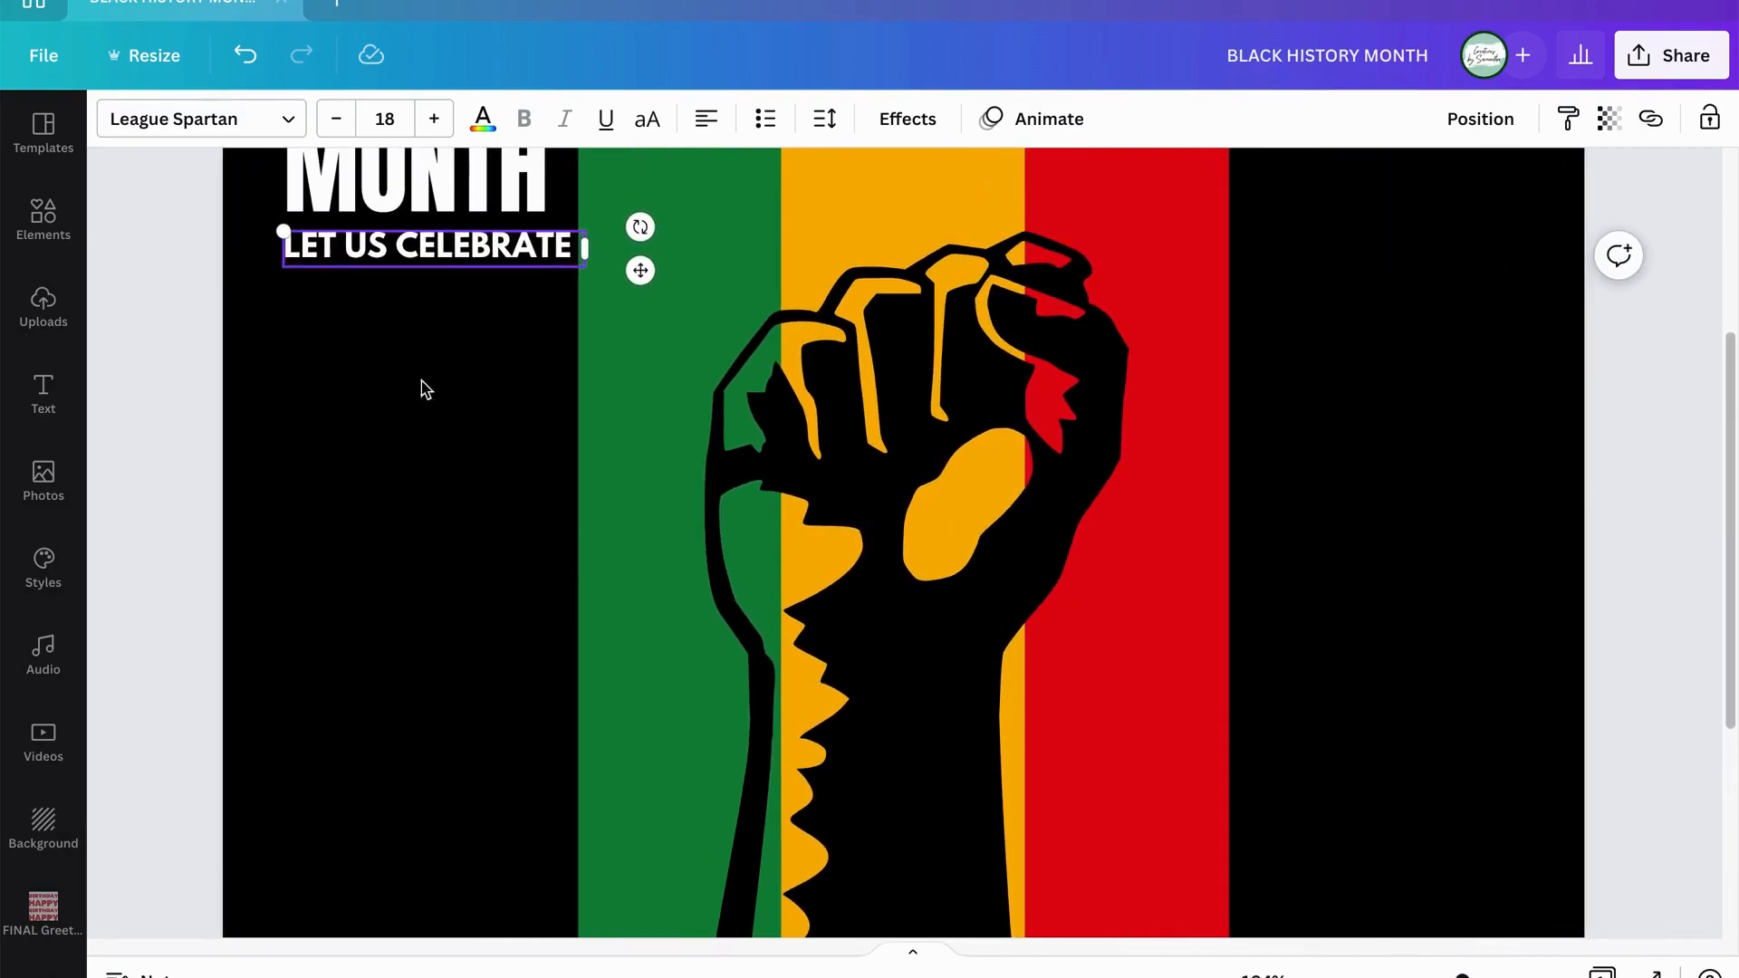
{"action": "left_click_drag", "start_coordinate": [640, 270], "coordinate": [634, 265]}
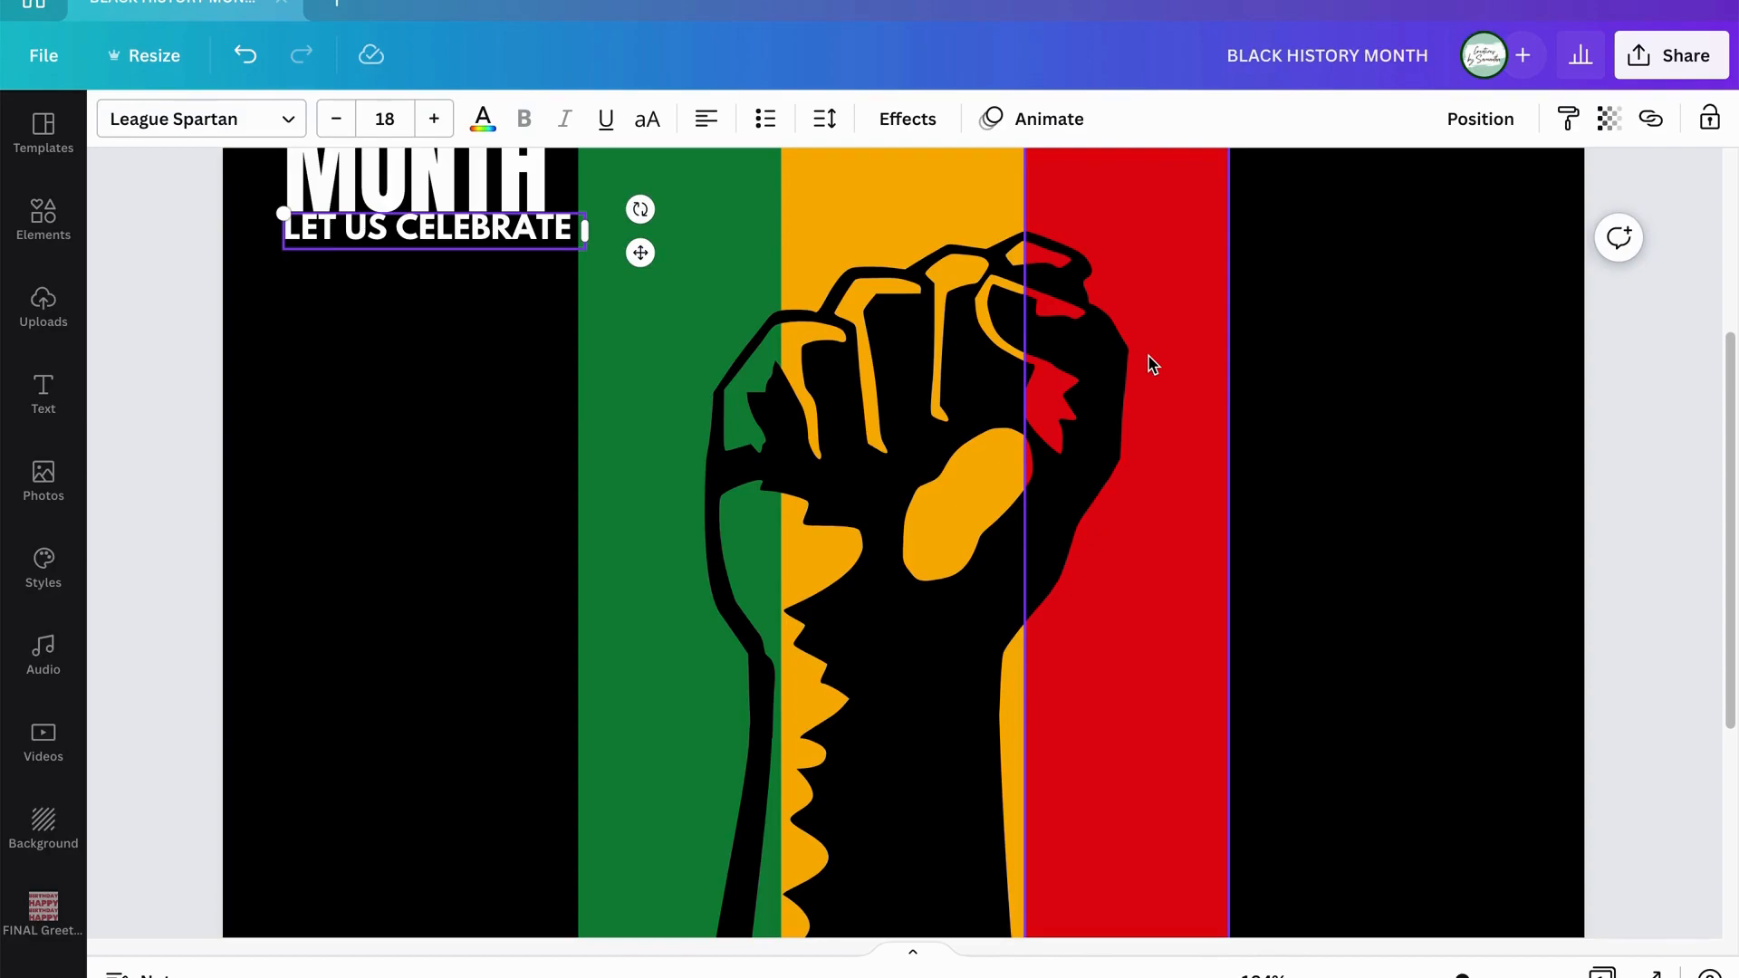
Nudge the LET US CELEBRATE subheading slightly down to leave a small gap below MONTH.
{"action": "left_click", "coordinate": [435, 256]}
{"action": "left_click", "coordinate": [546, 244]}
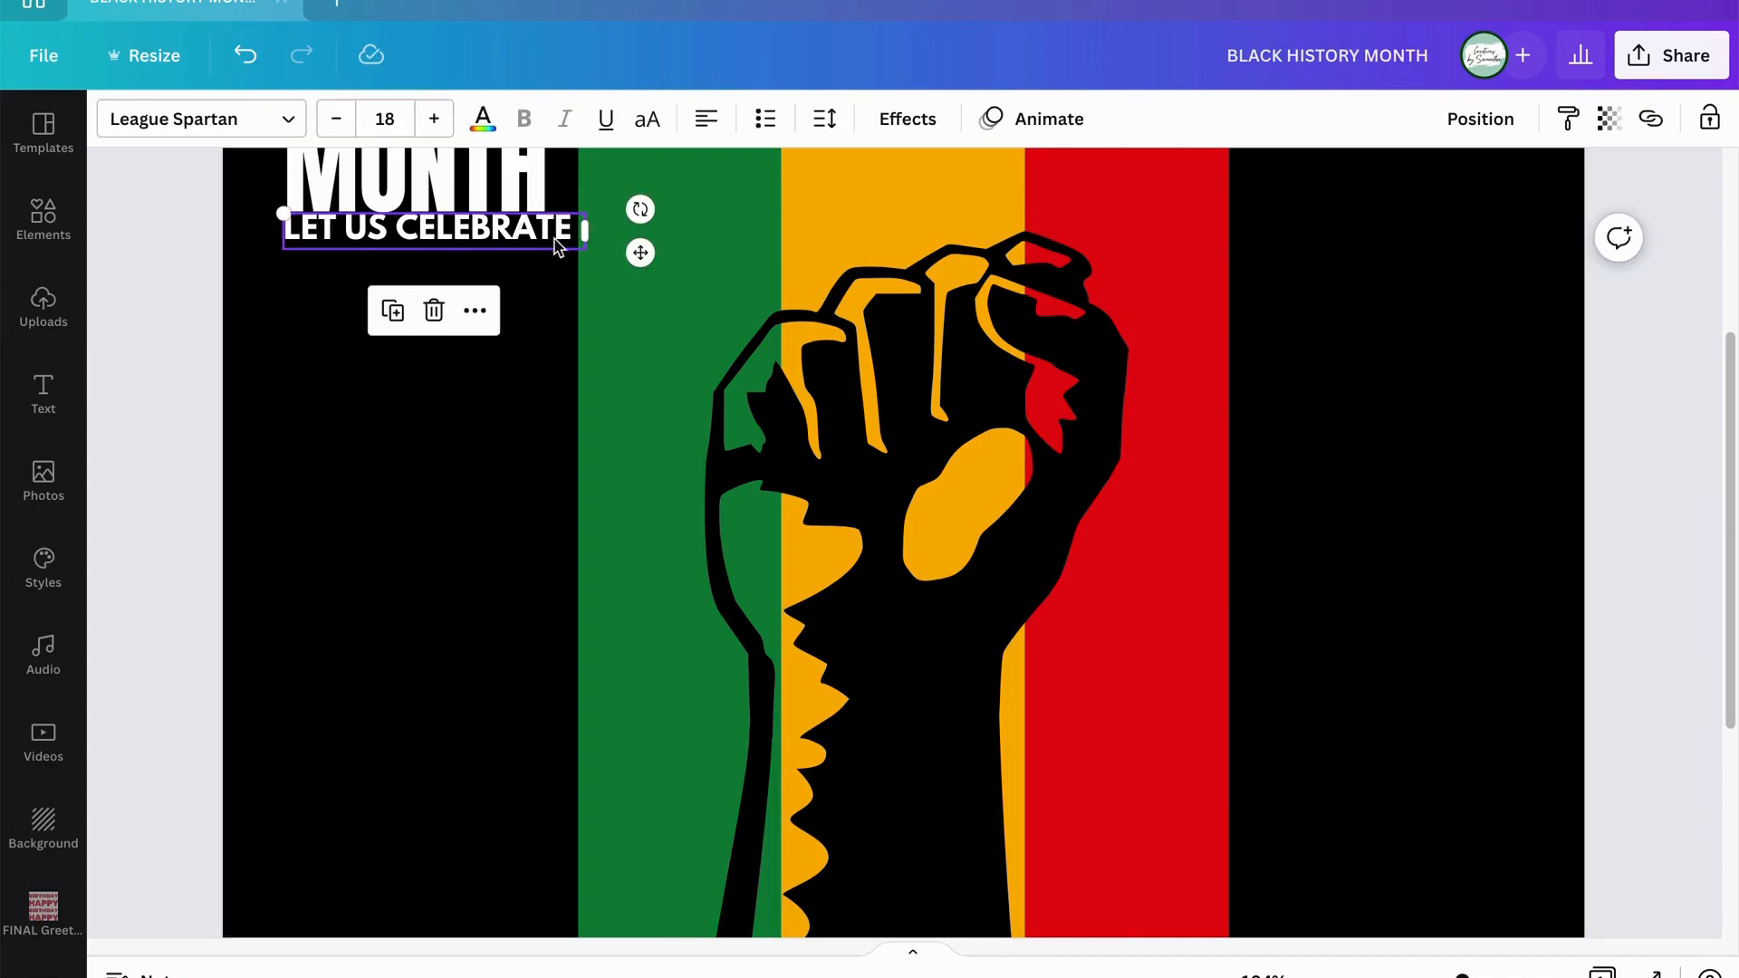
{"action": "key", "text": "Down"}
{"action": "key", "text": "Down"}
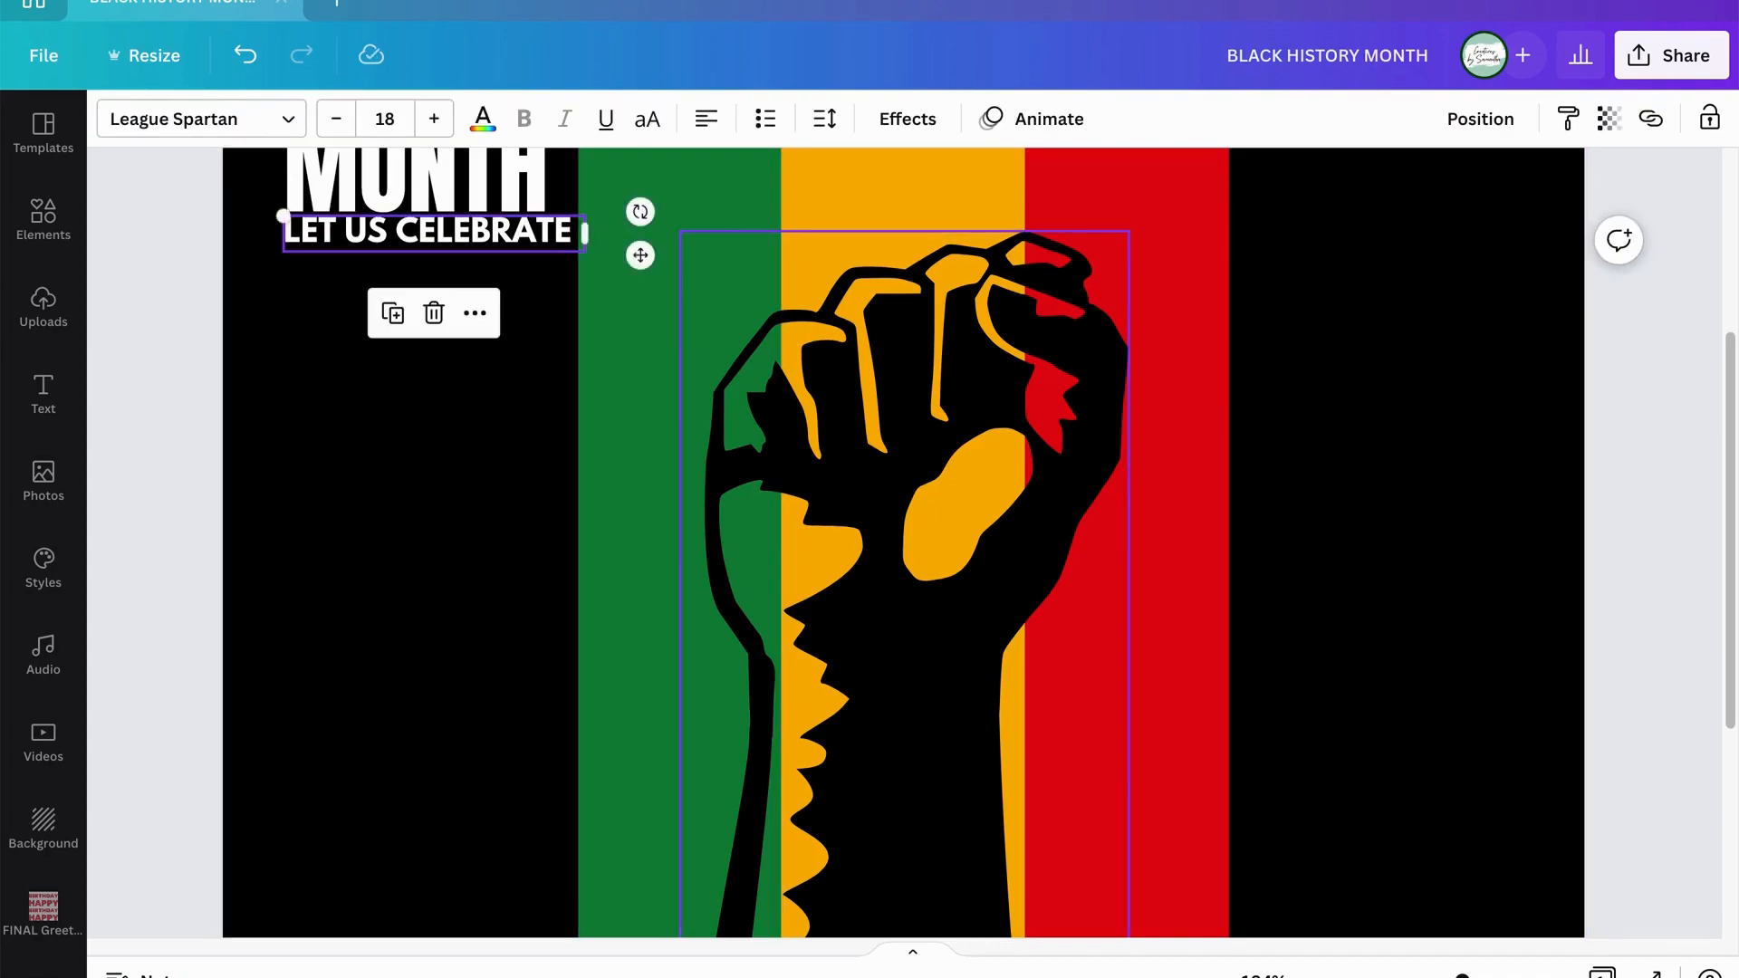
Nudge the LET US CELEBRATE subheading slightly right to line up with the heading's left edge.
{"action": "key", "text": "Right"}
{"action": "key", "text": "Right"}
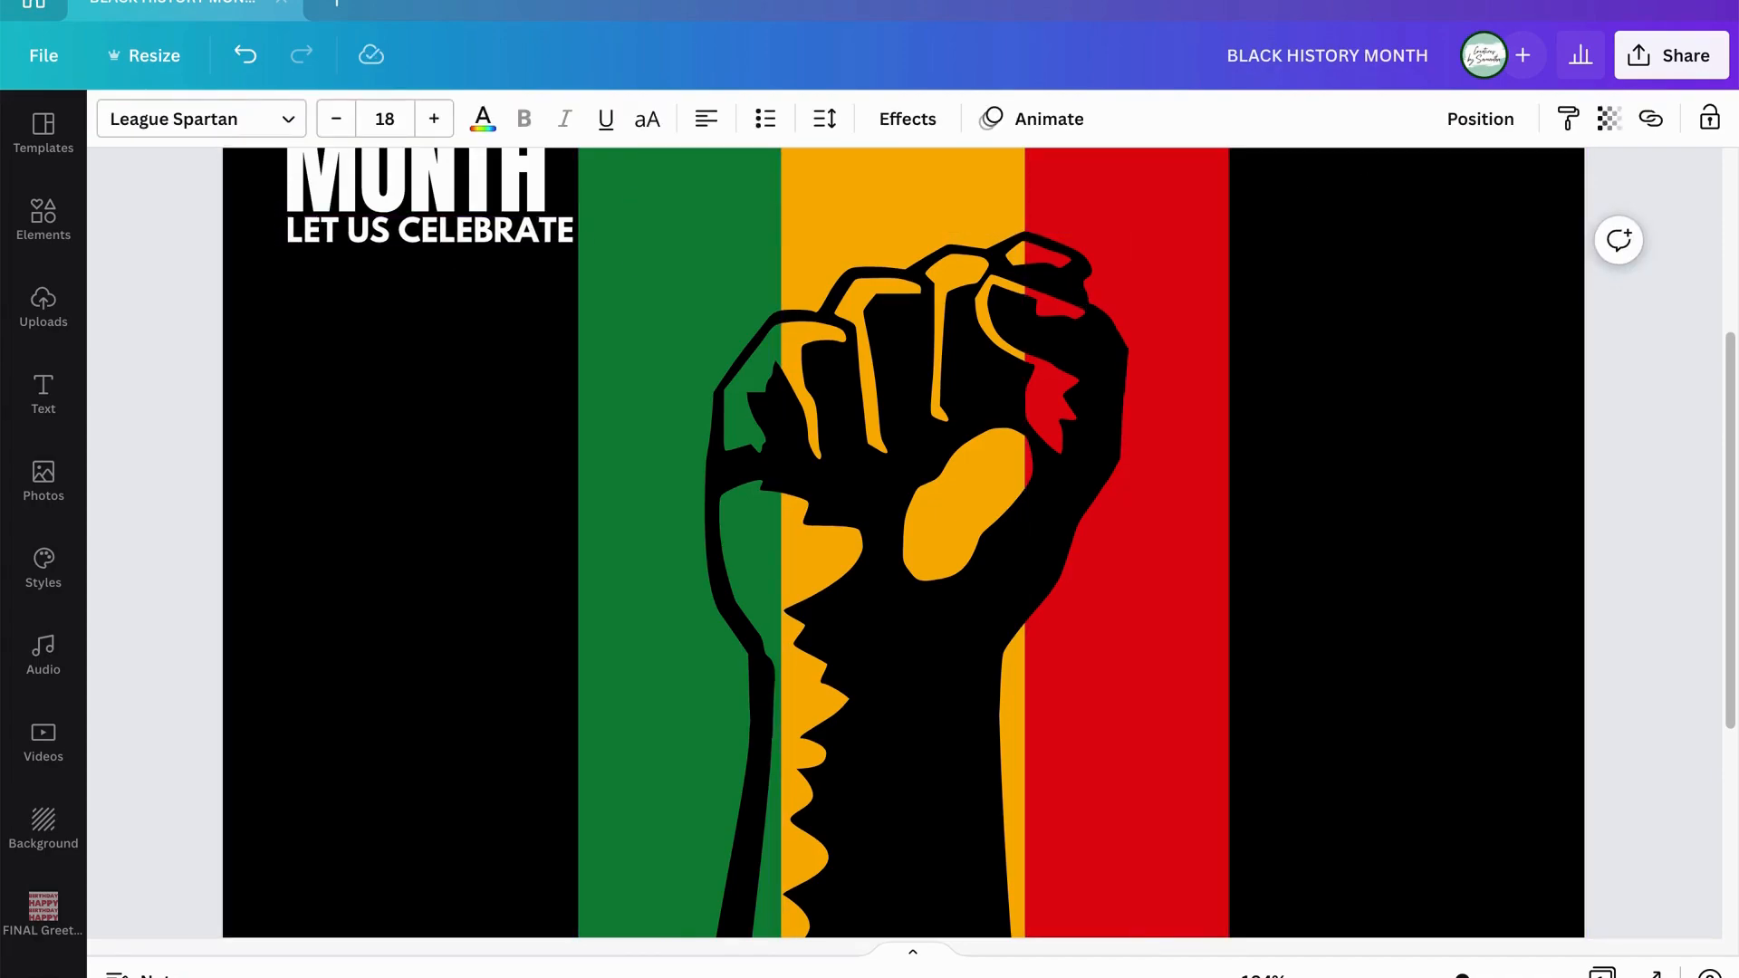
{"action": "scroll", "coordinate": [1418, 408], "scroll_direction": "up", "scroll_amount": 5}
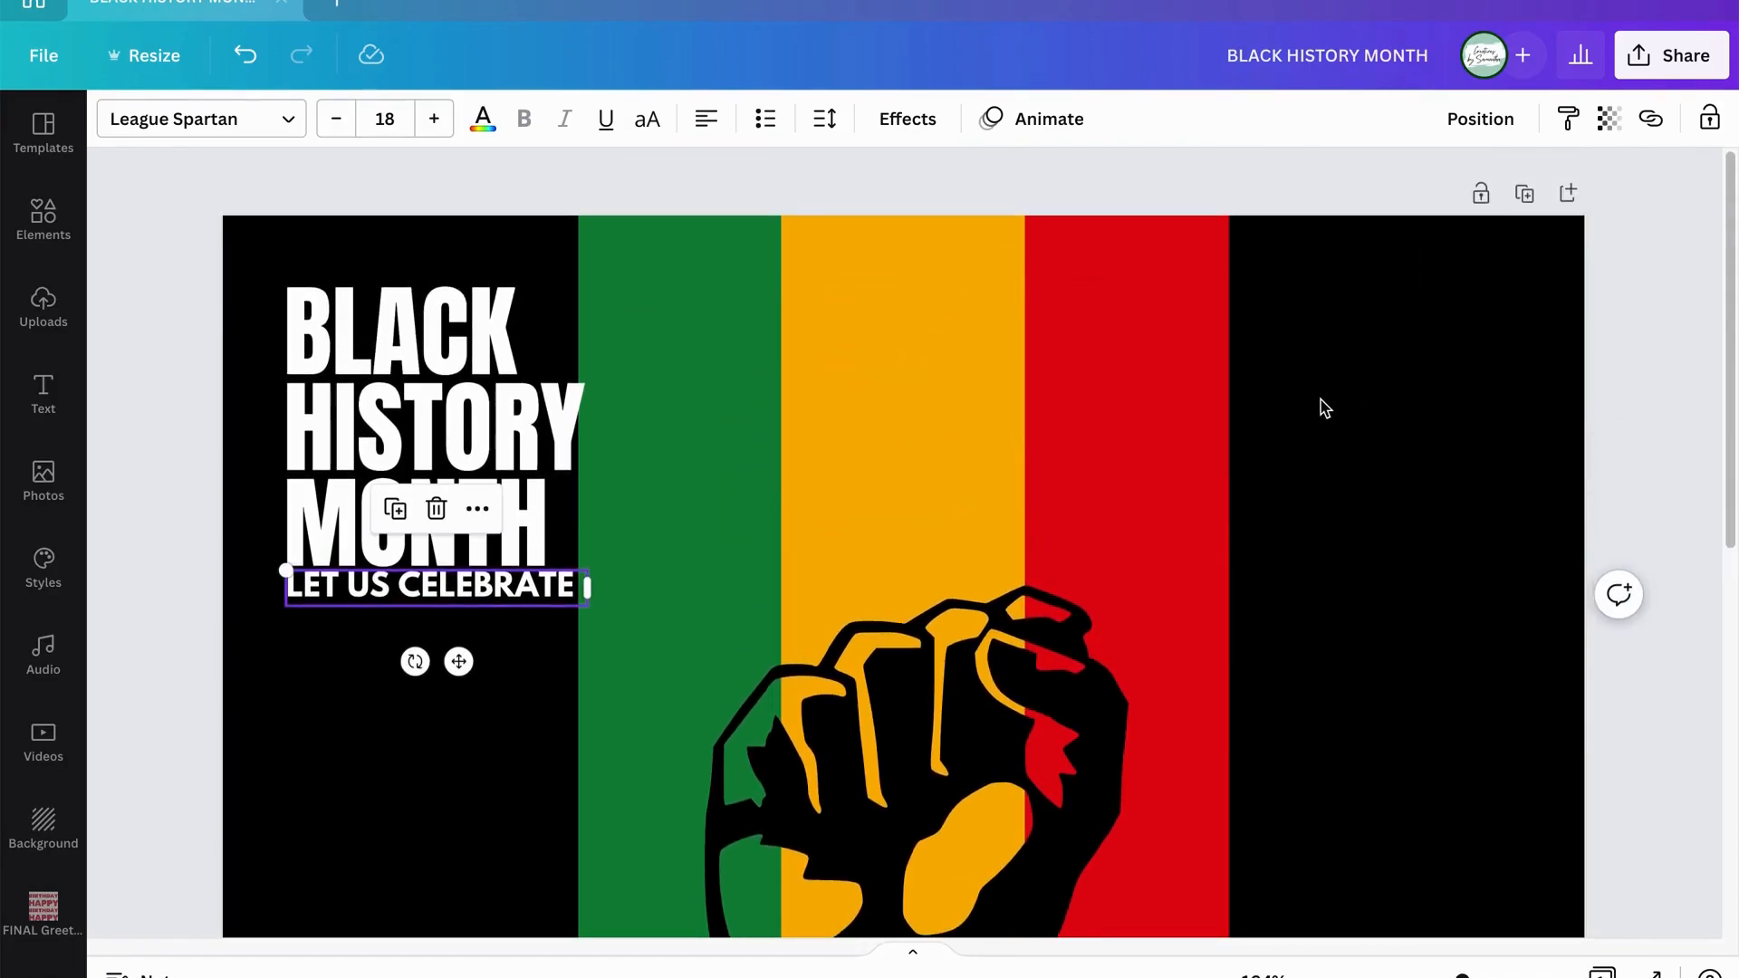
{"action": "left_click", "coordinate": [838, 557]}
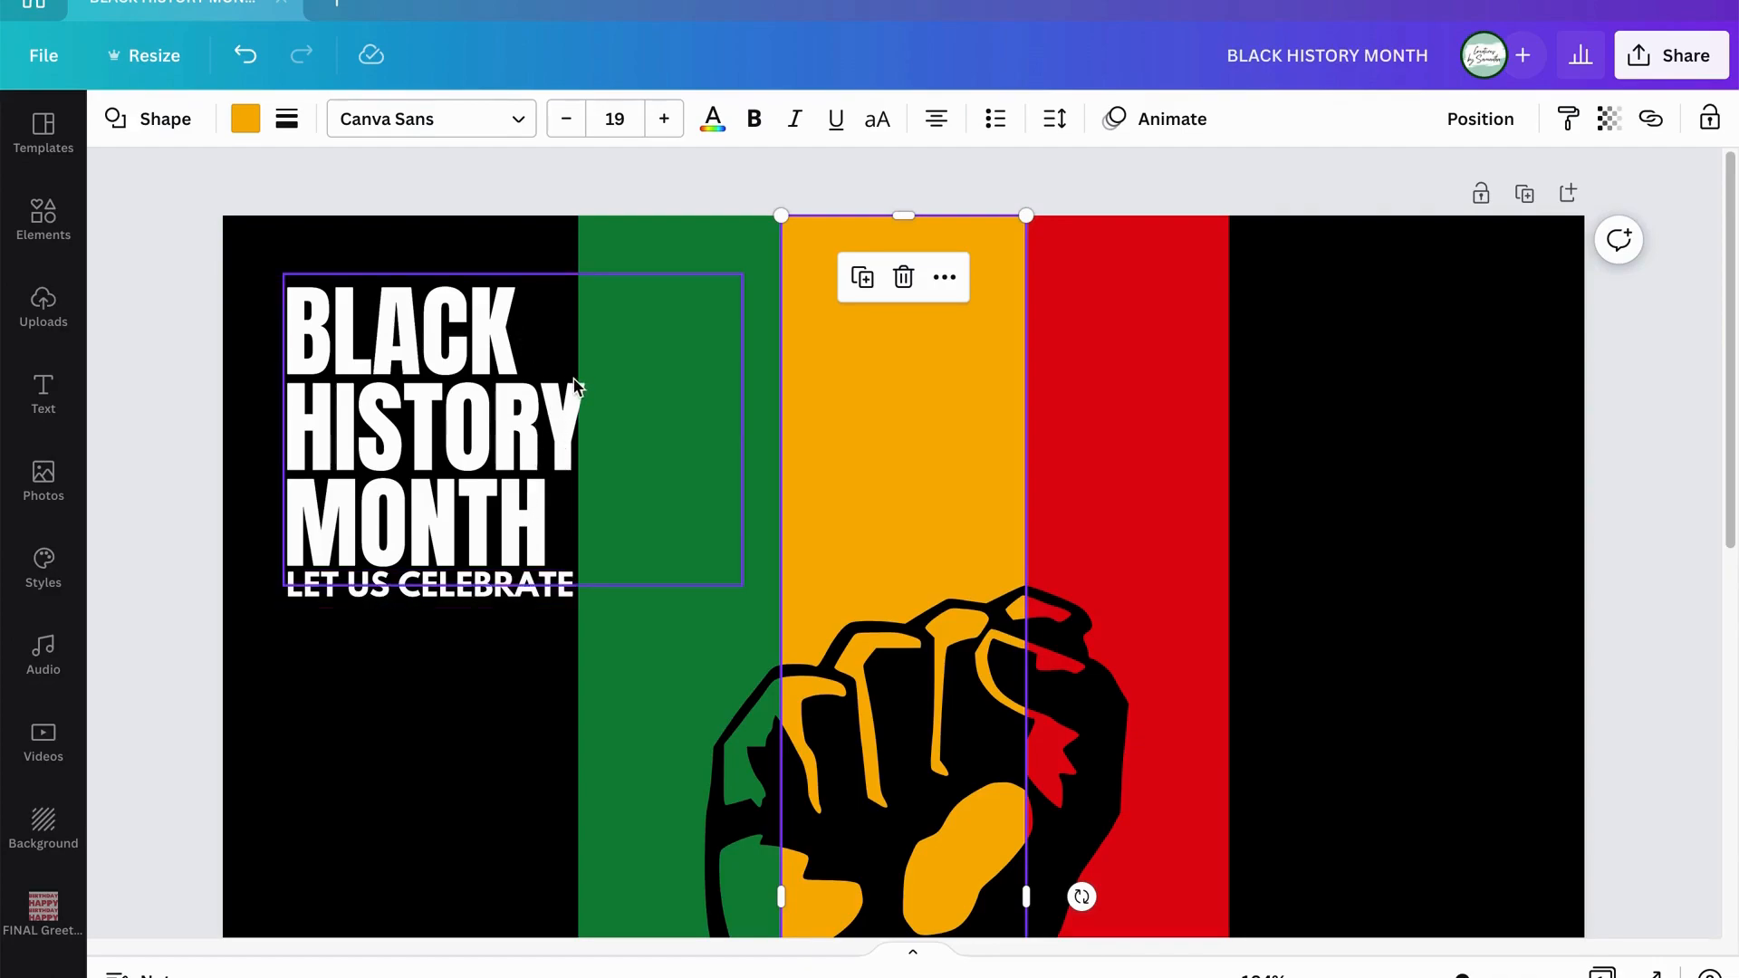
Widen the letter spacing of the word BLACK in the heading to 41.
{"action": "left_click", "coordinate": [513, 385]}
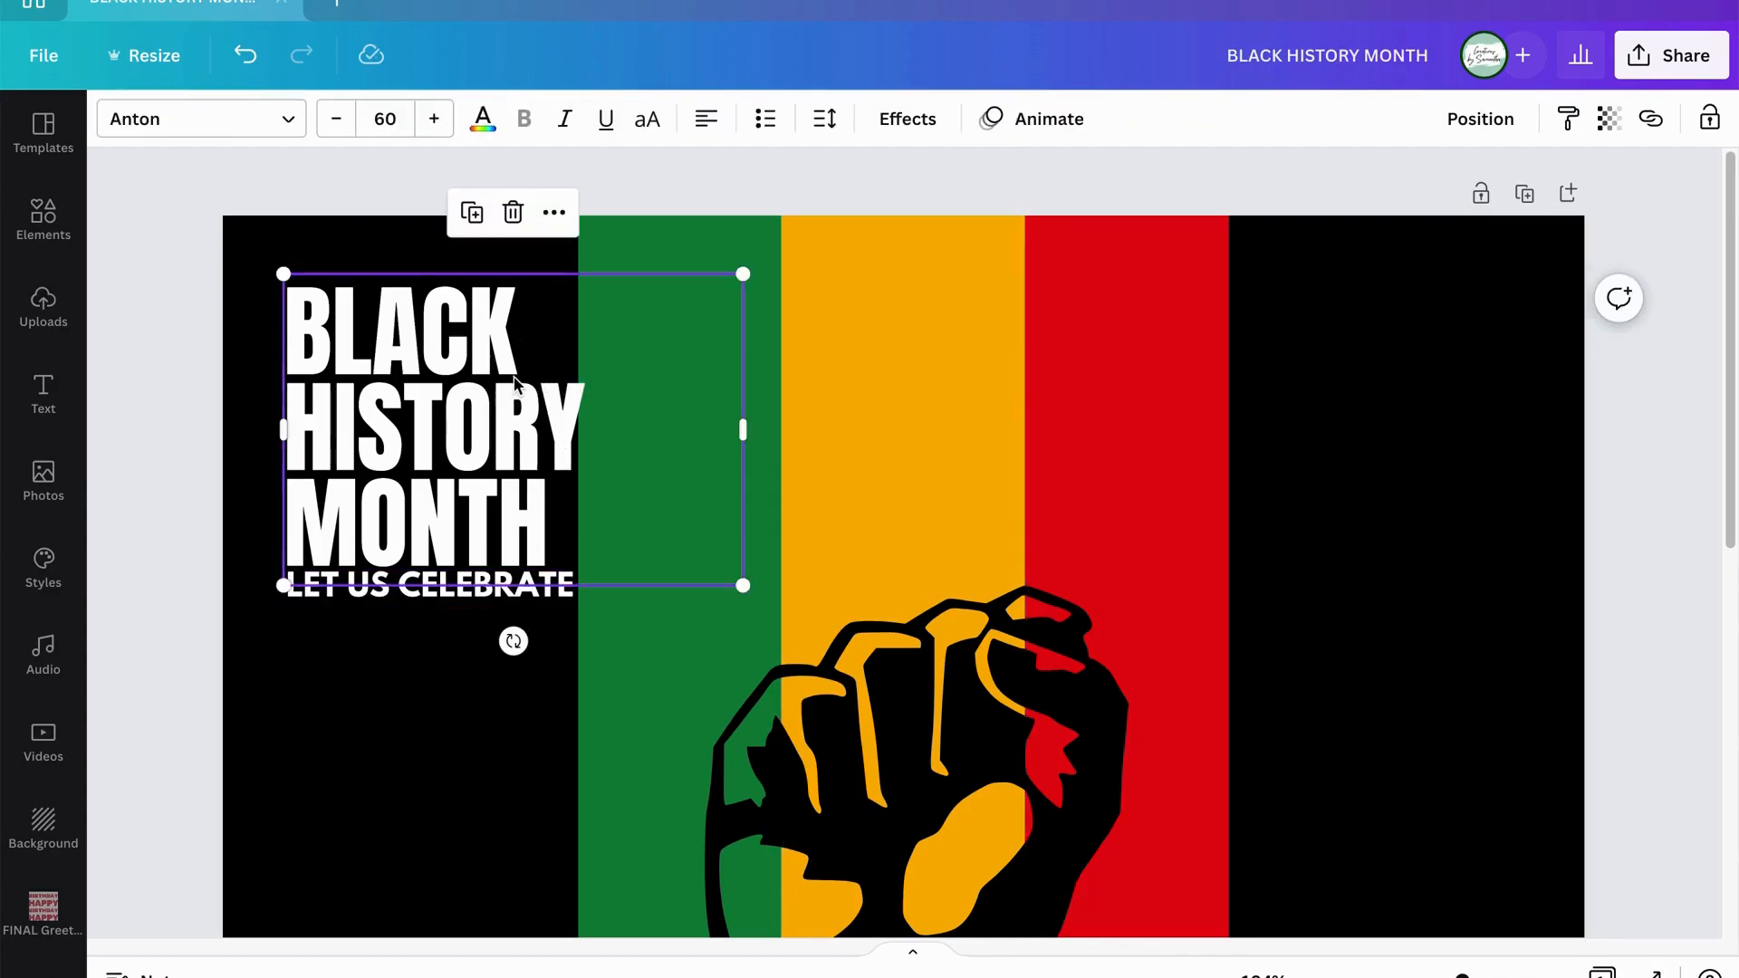
{"action": "double_click", "coordinate": [460, 332]}
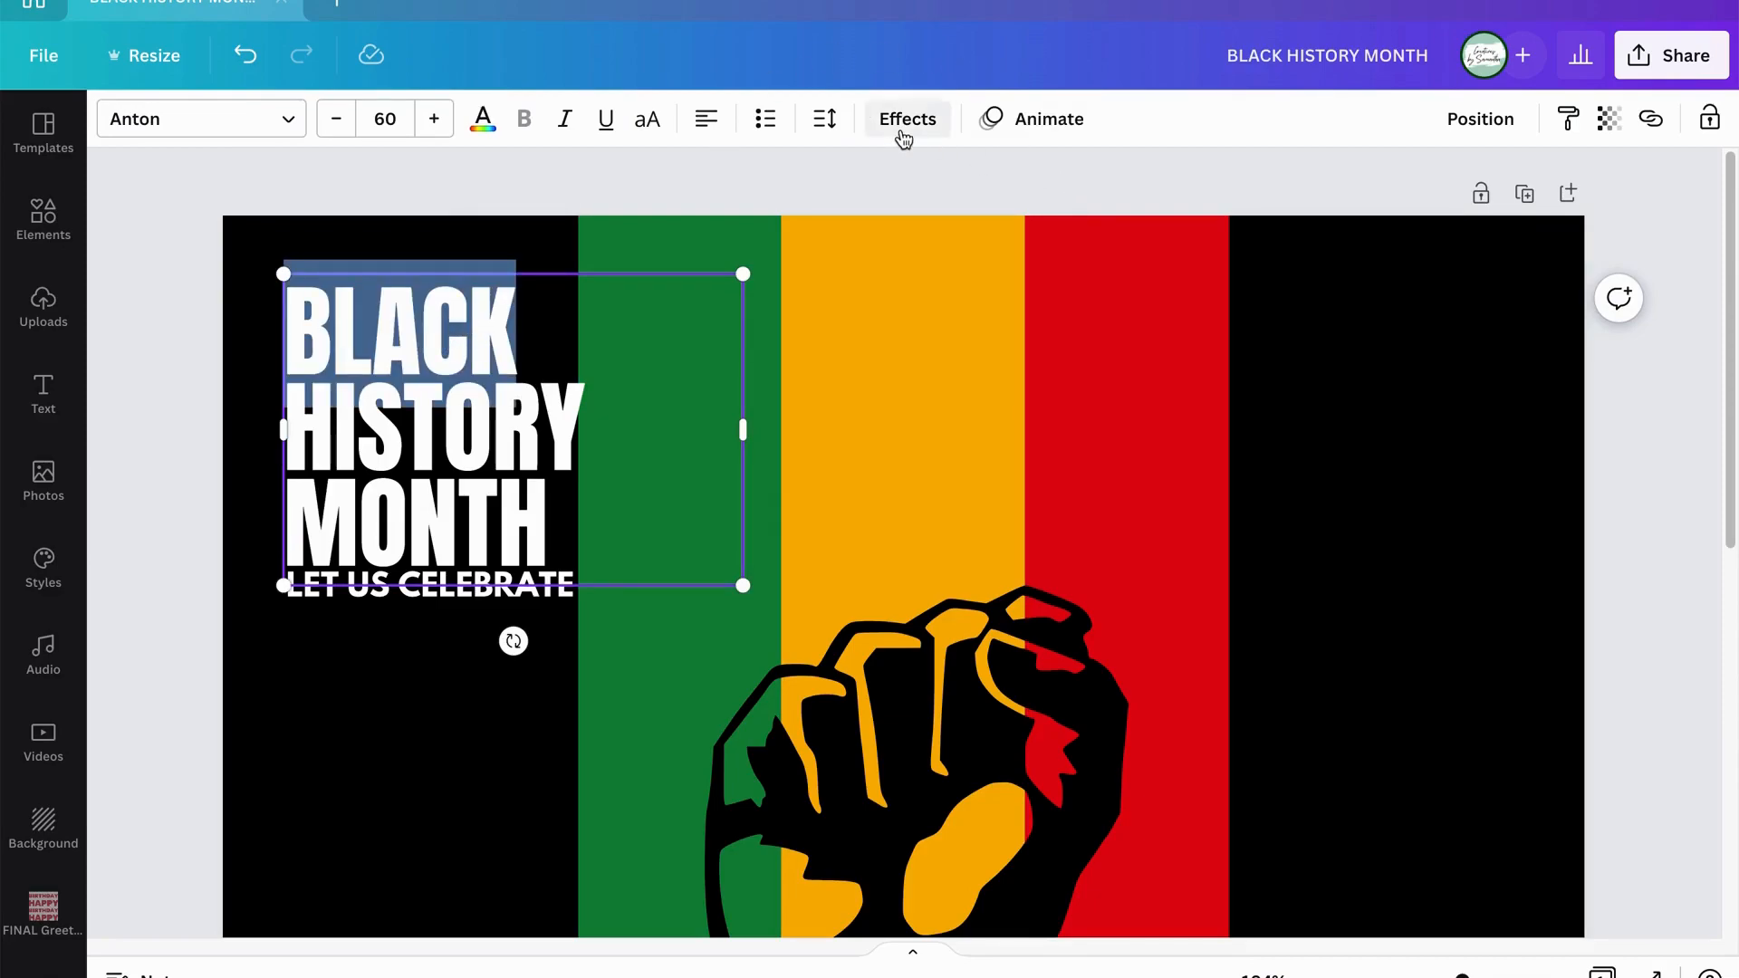
{"action": "left_click", "coordinate": [824, 121]}
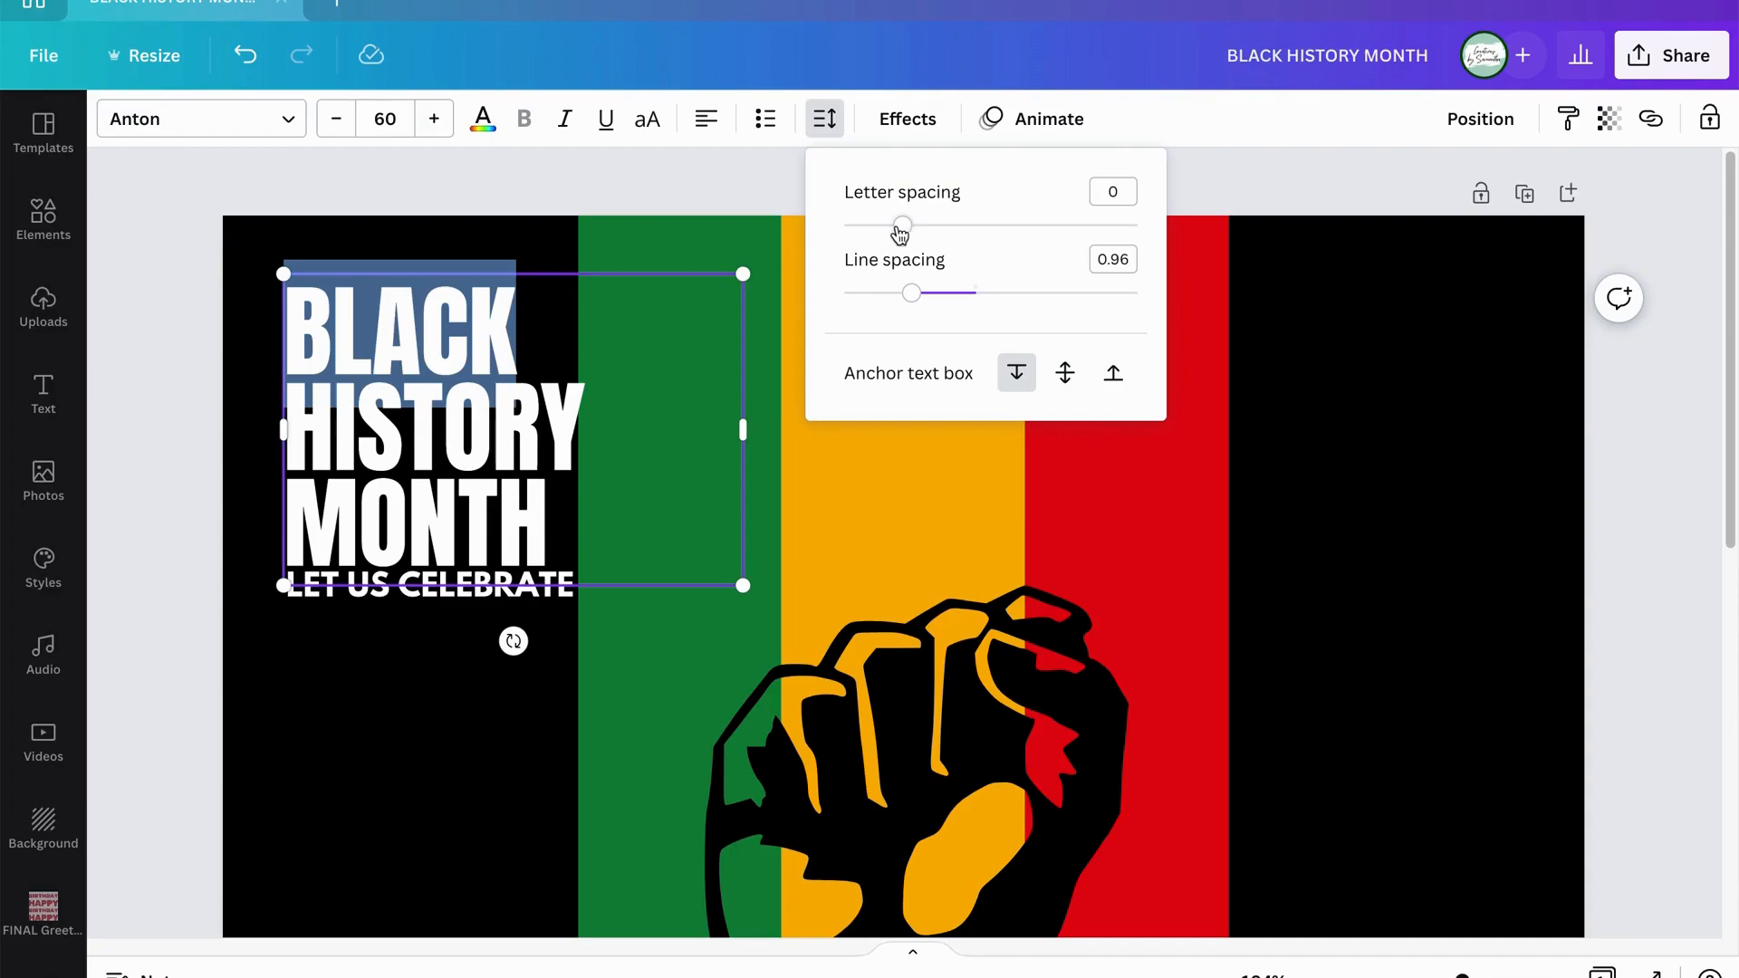
{"action": "mouse_move", "coordinate": [916, 227]}
{"action": "left_mouse_down"}
{"action": "mouse_move", "coordinate": [954, 228]}
{"action": "mouse_move", "coordinate": [900, 223]}
{"action": "mouse_move", "coordinate": [916, 222]}
{"action": "left_mouse_up"}
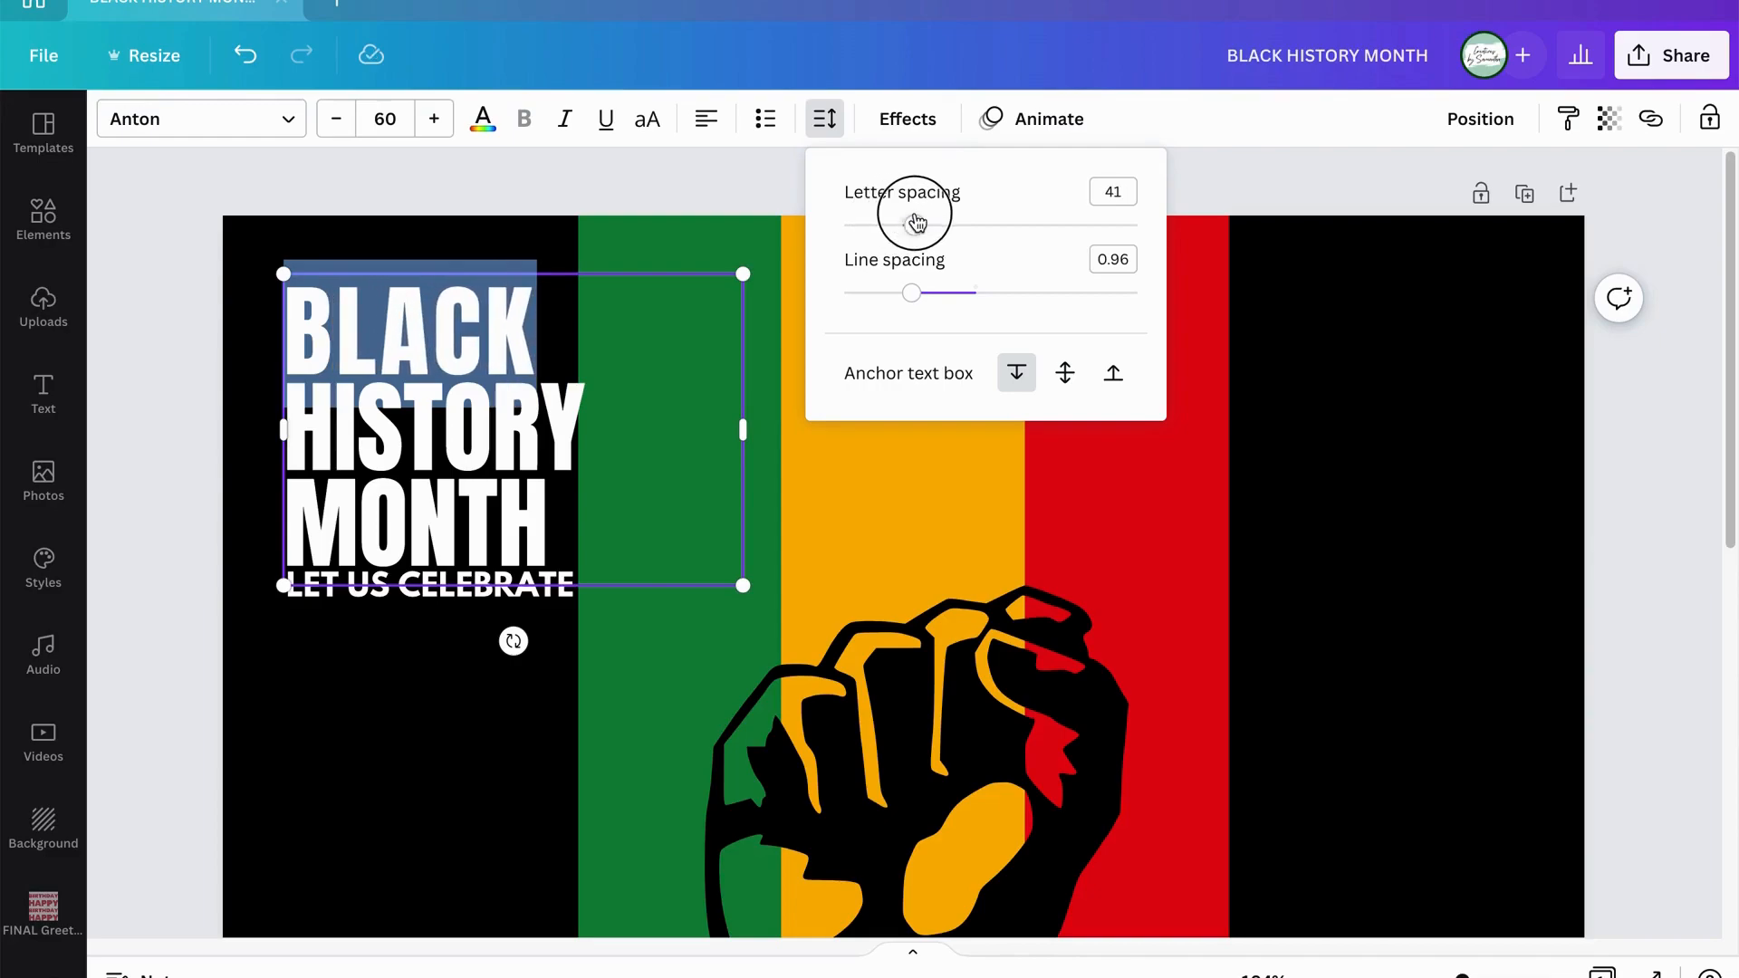
{"action": "left_click", "coordinate": [546, 455]}
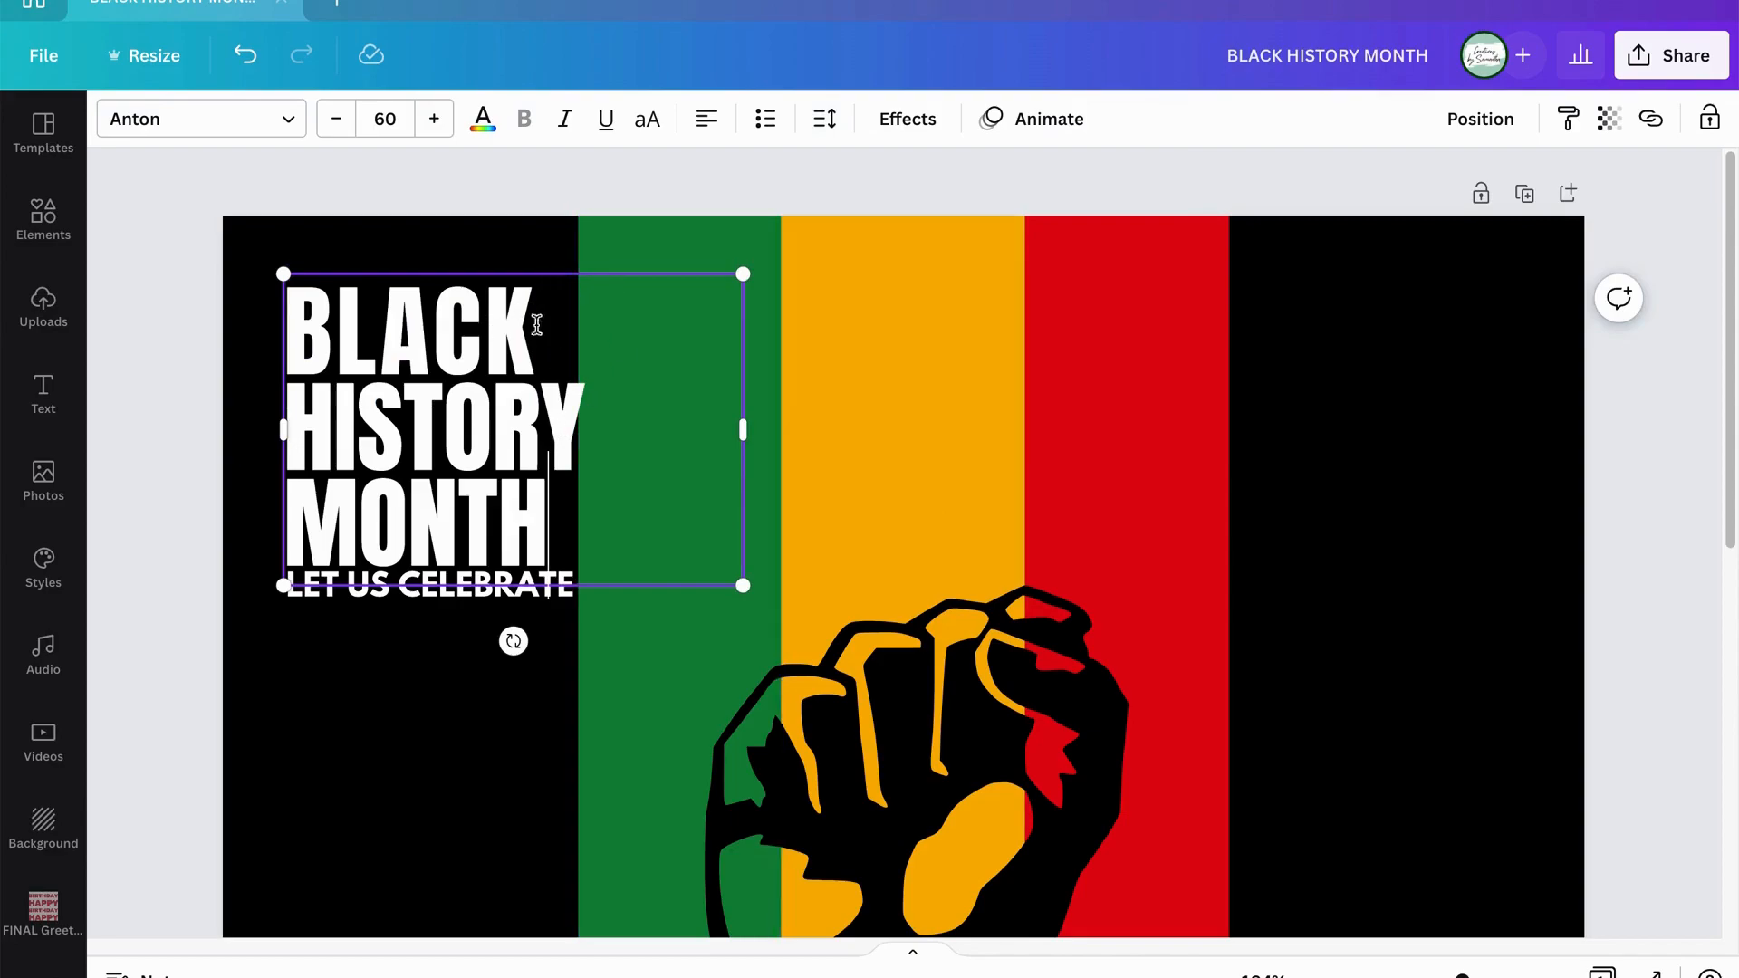
Tighten the letter spacing of the word HISTORY in the heading to -43.
{"action": "left_click_drag", "start_coordinate": [565, 534], "coordinate": [286, 421]}
{"action": "left_click", "coordinate": [824, 119]}
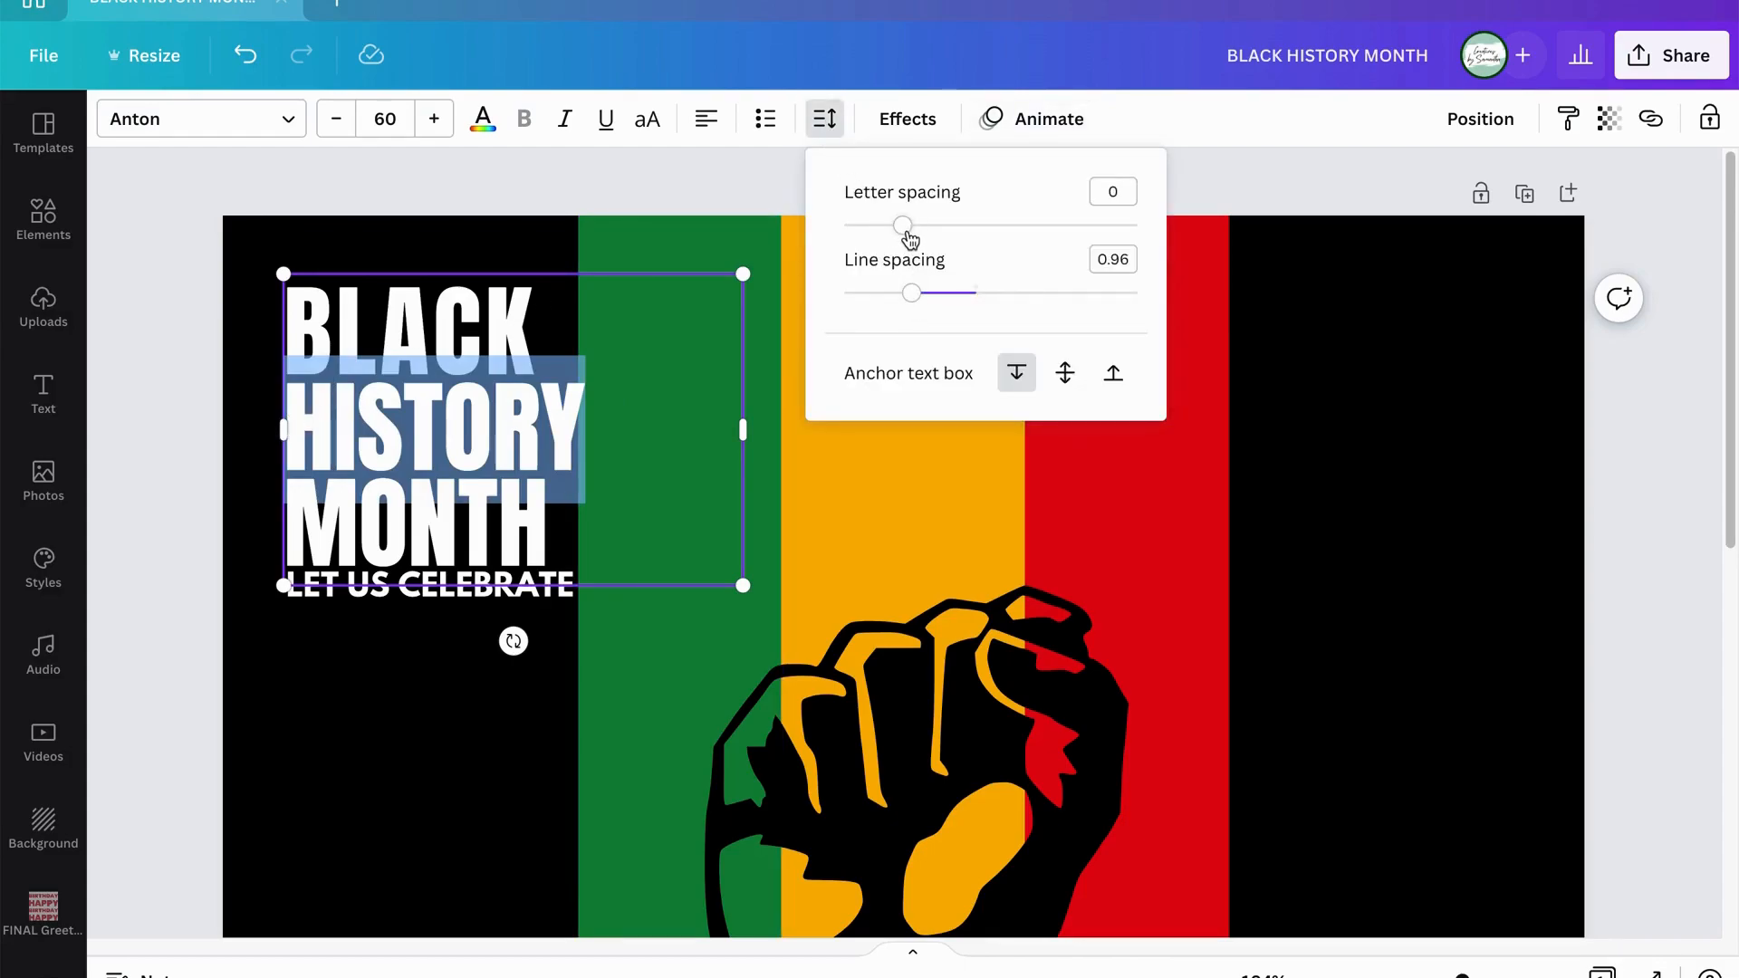
{"action": "left_click_drag", "start_coordinate": [908, 227], "coordinate": [893, 235]}
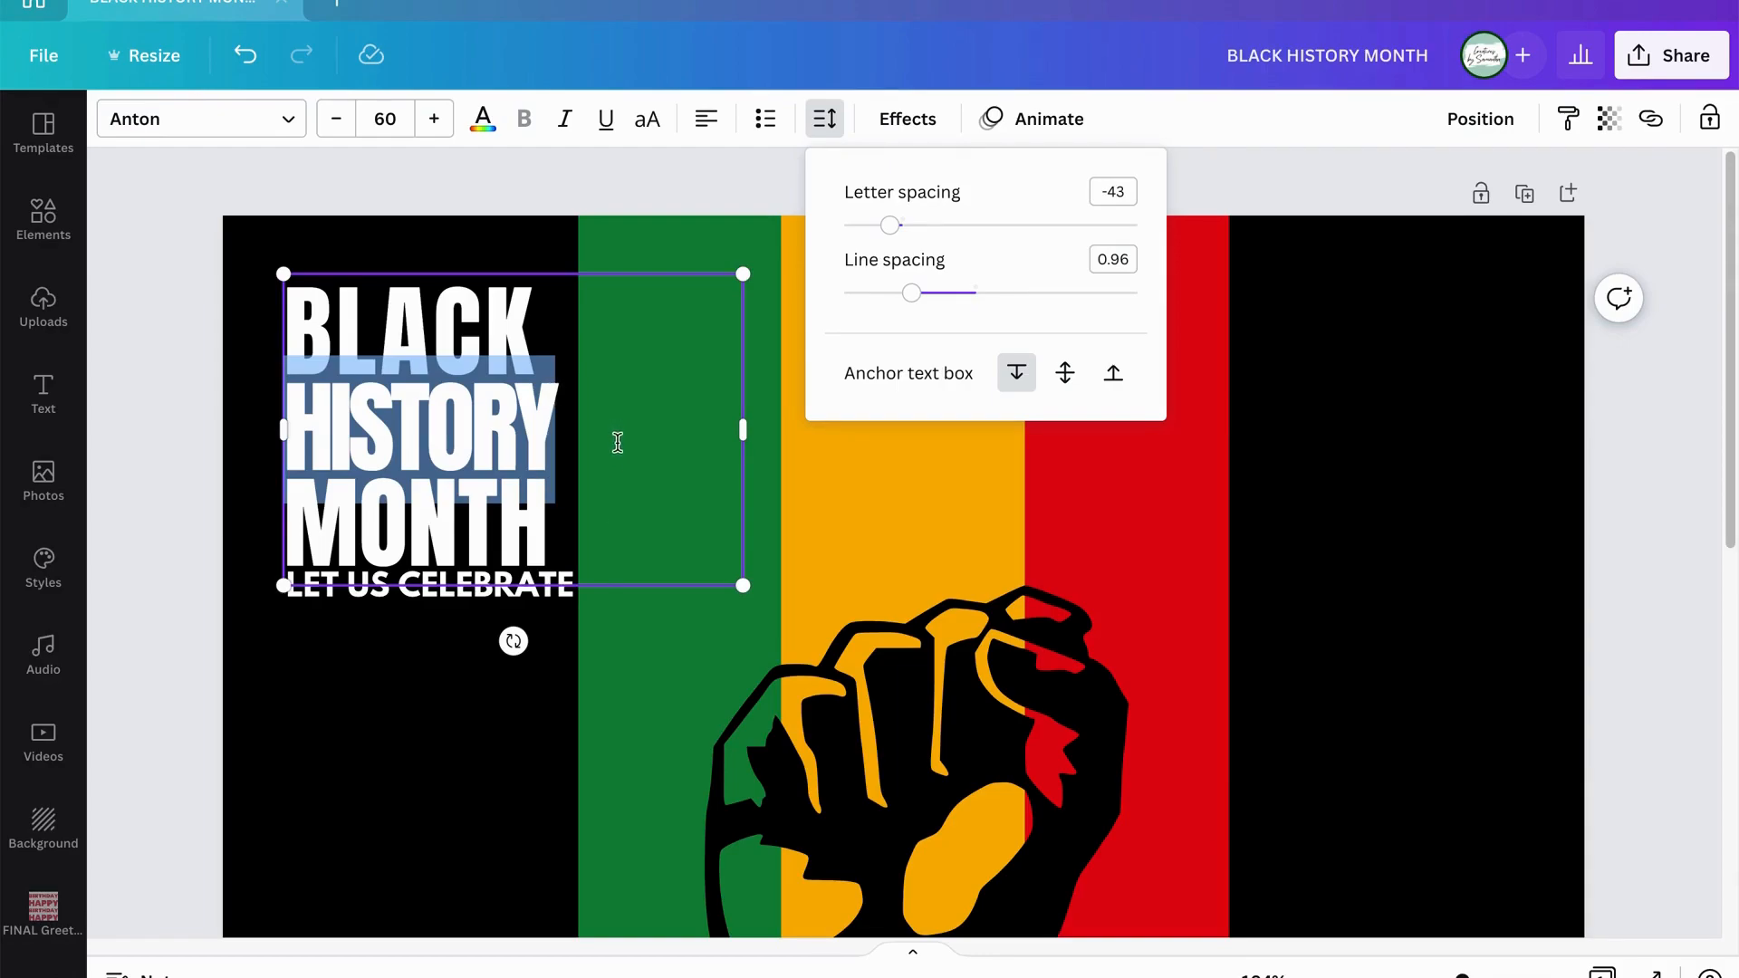
{"action": "left_click", "coordinate": [649, 438]}
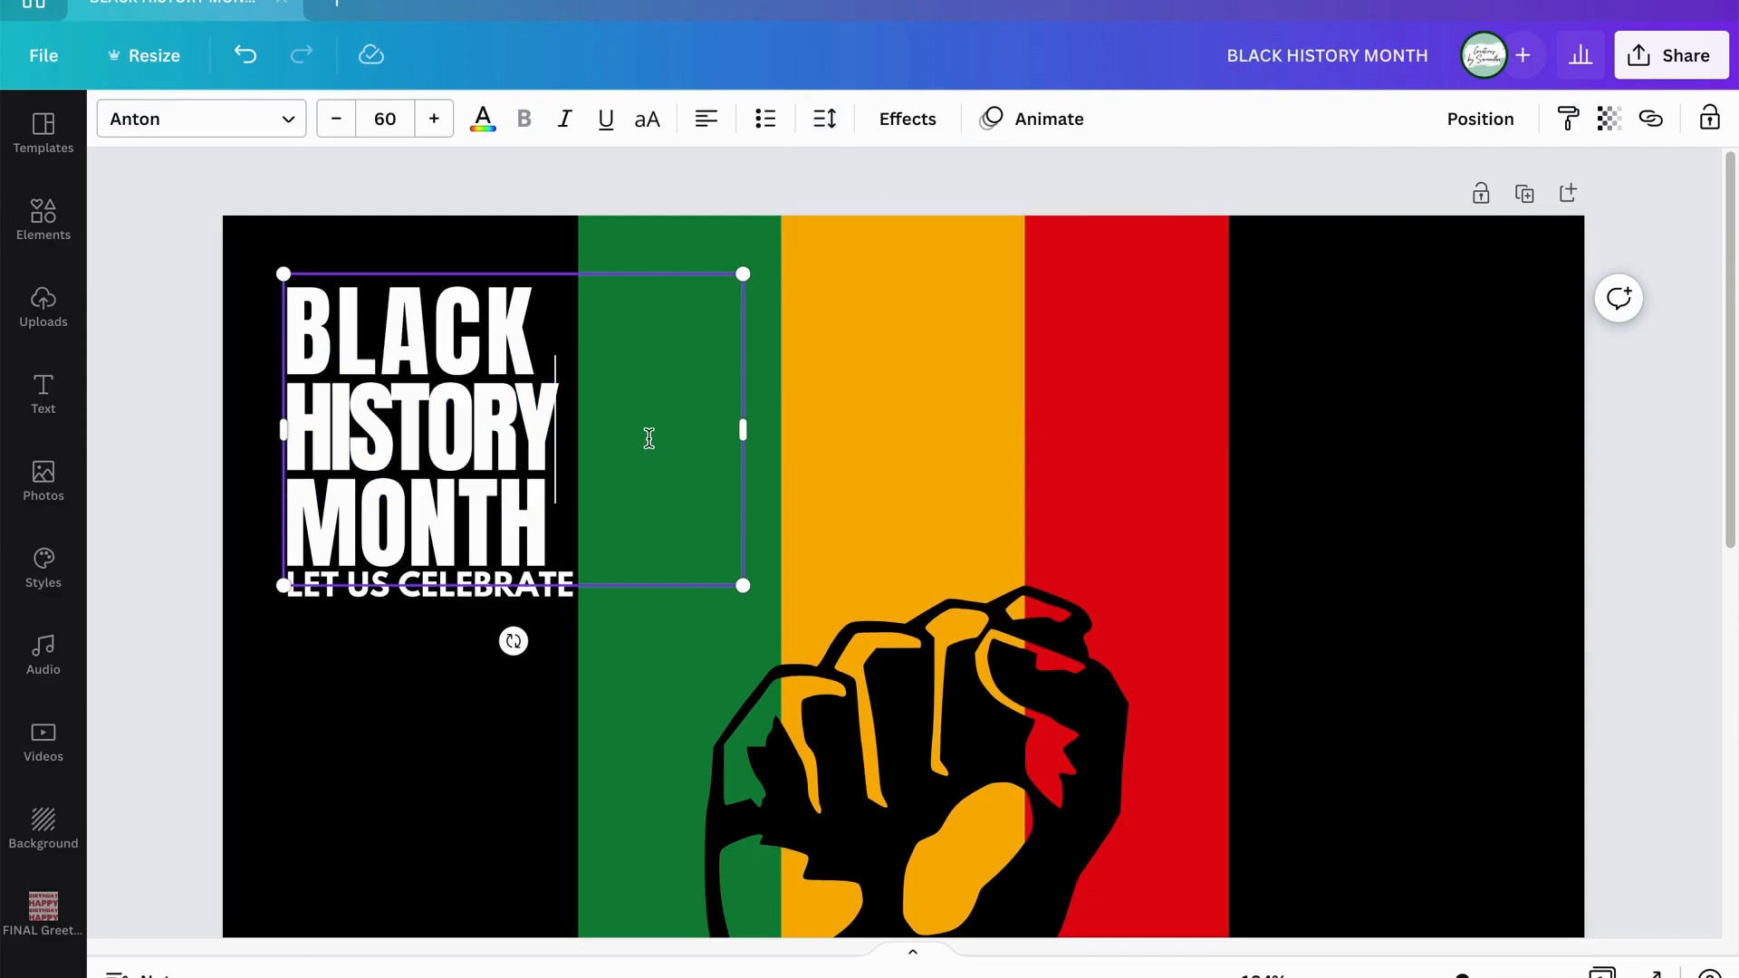
{"action": "left_click", "coordinate": [901, 546]}
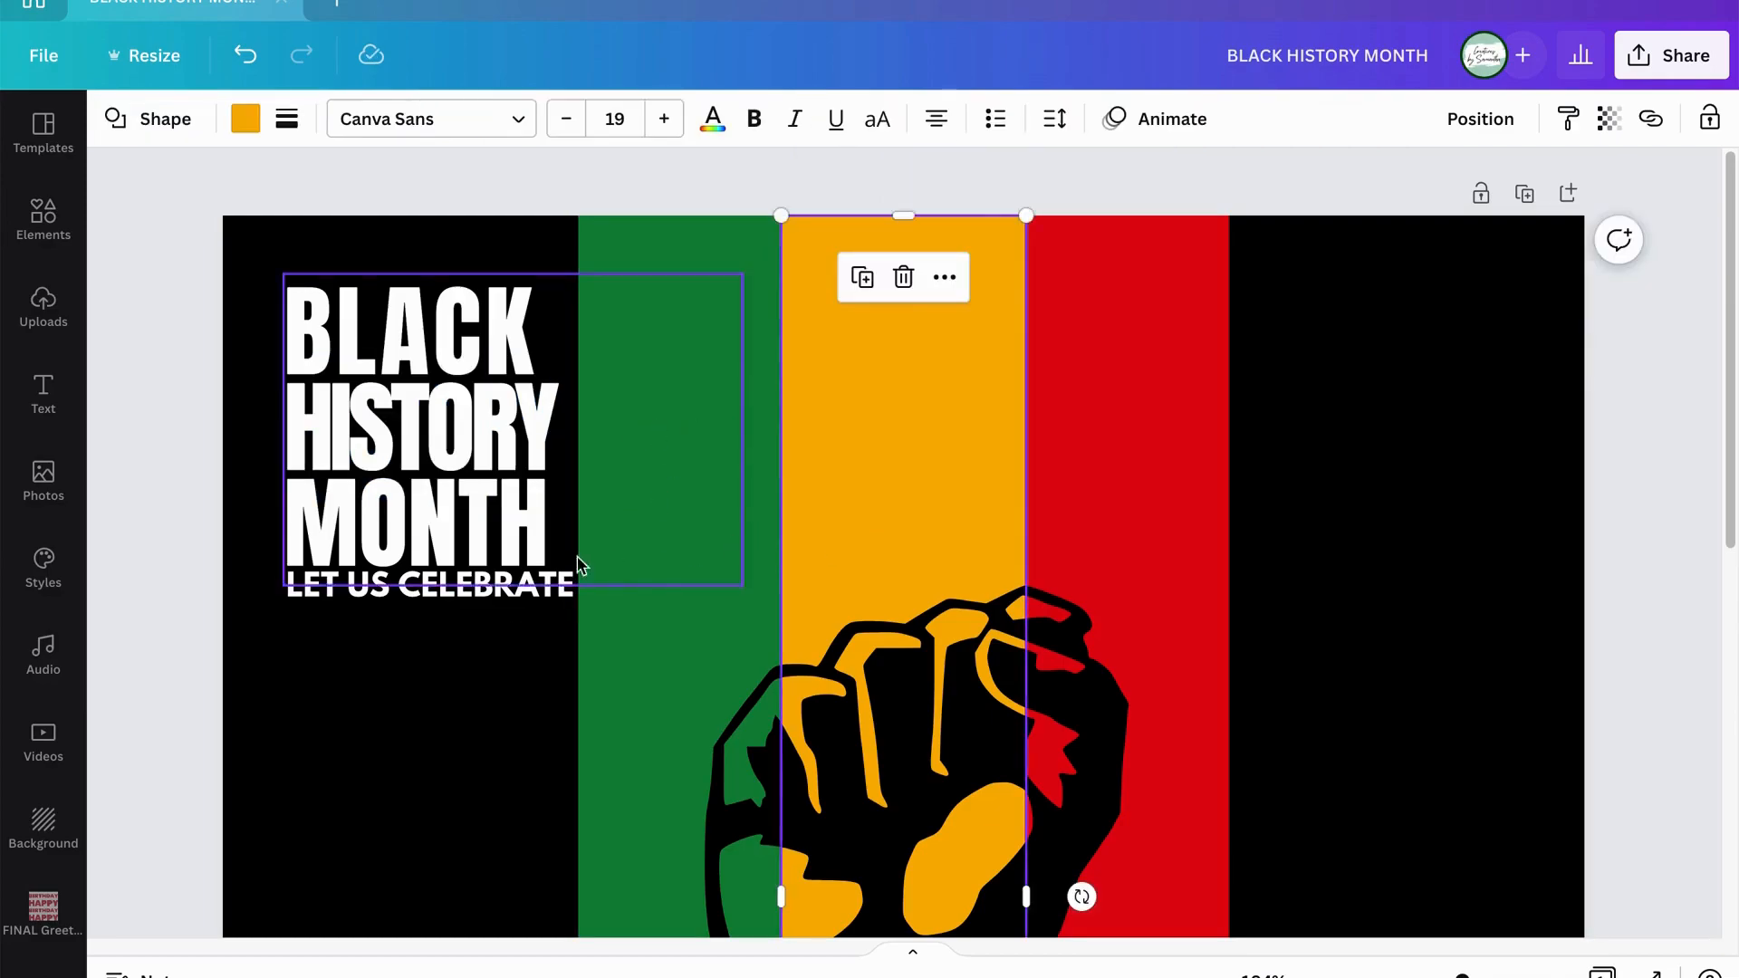
Reduce the letter spacing of the LET US CELEBRATE subheading to -57.
{"action": "left_click", "coordinate": [459, 596]}
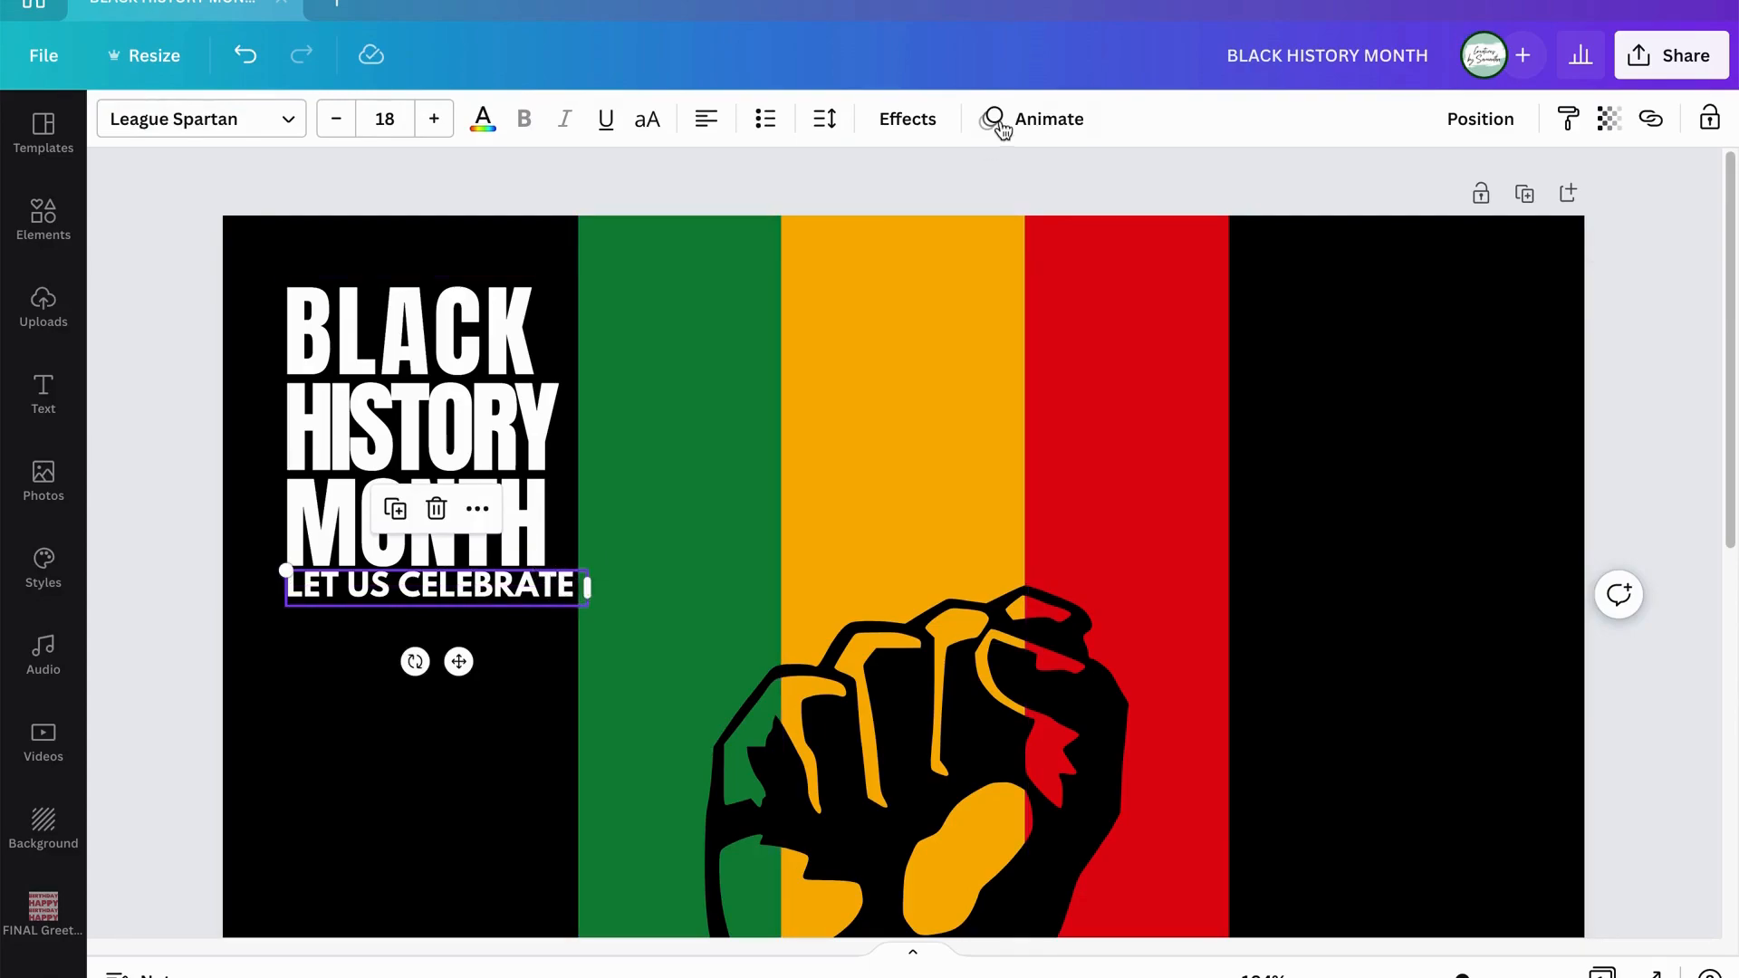
{"action": "left_click", "coordinate": [824, 119]}
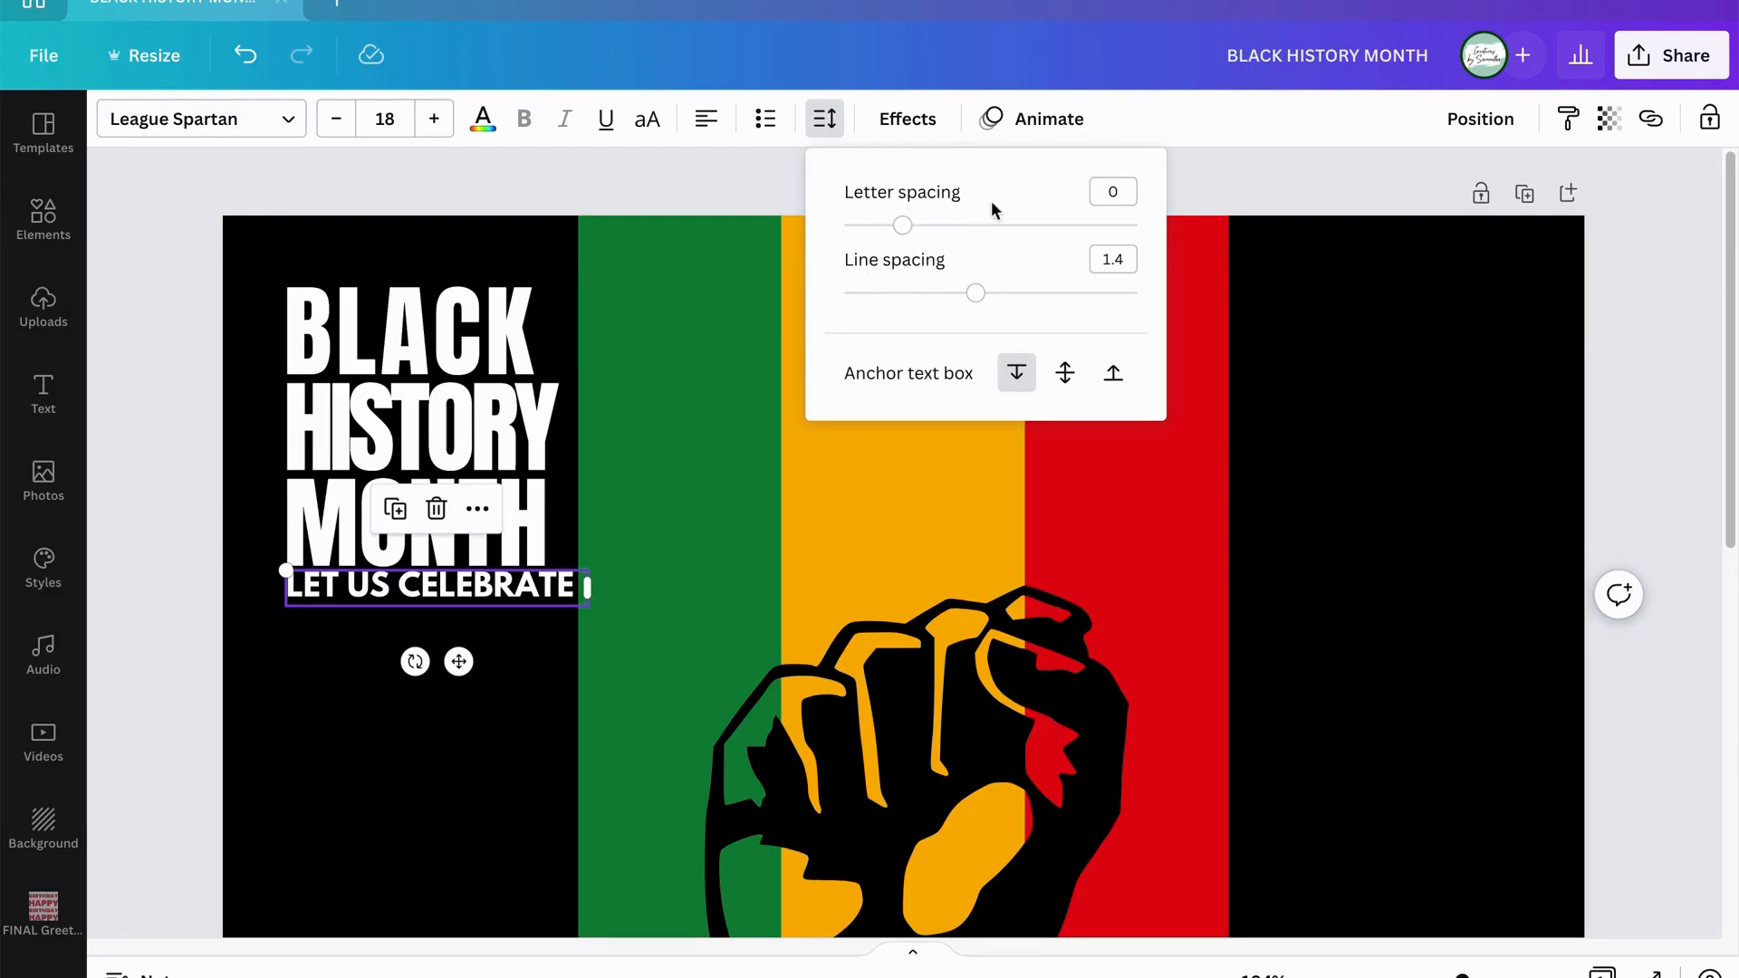
{"action": "left_click_drag", "start_coordinate": [900, 226], "coordinate": [887, 227]}
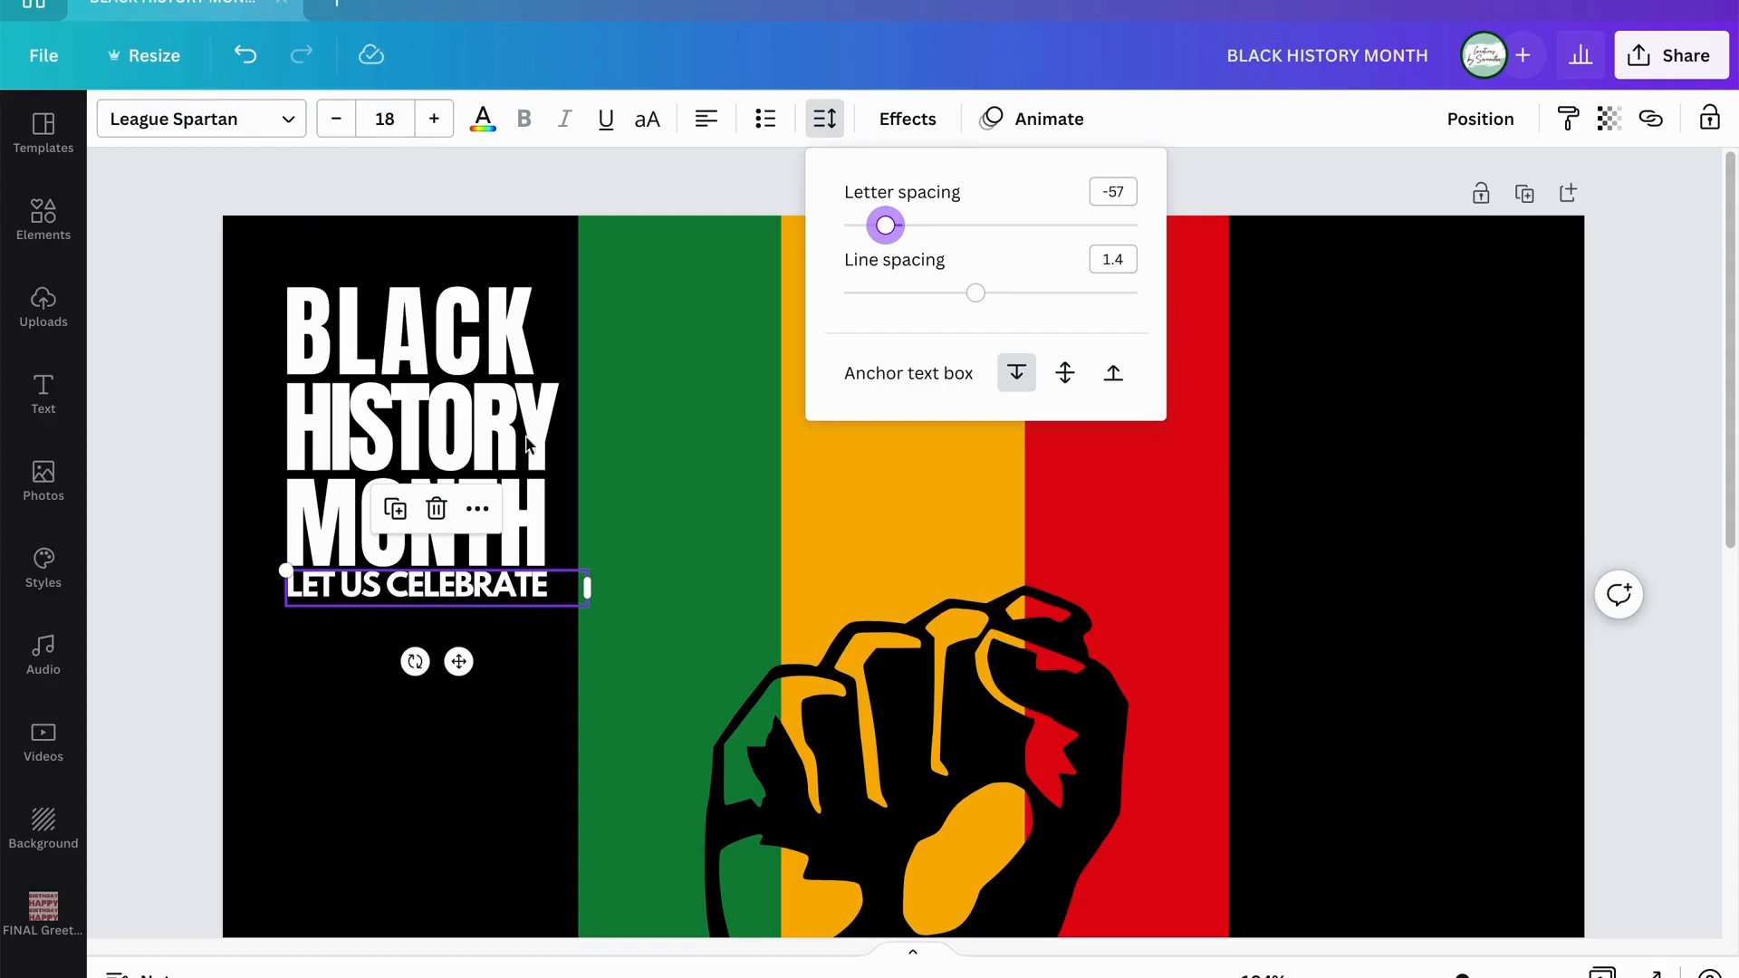
Set the LET US CELEBRATE subheading's font size to 15 and its letter spacing to 57 to match MONTH's width.
{"action": "left_click", "coordinate": [339, 121]}
{"action": "left_click", "coordinate": [339, 121]}
{"action": "left_click", "coordinate": [340, 121]}
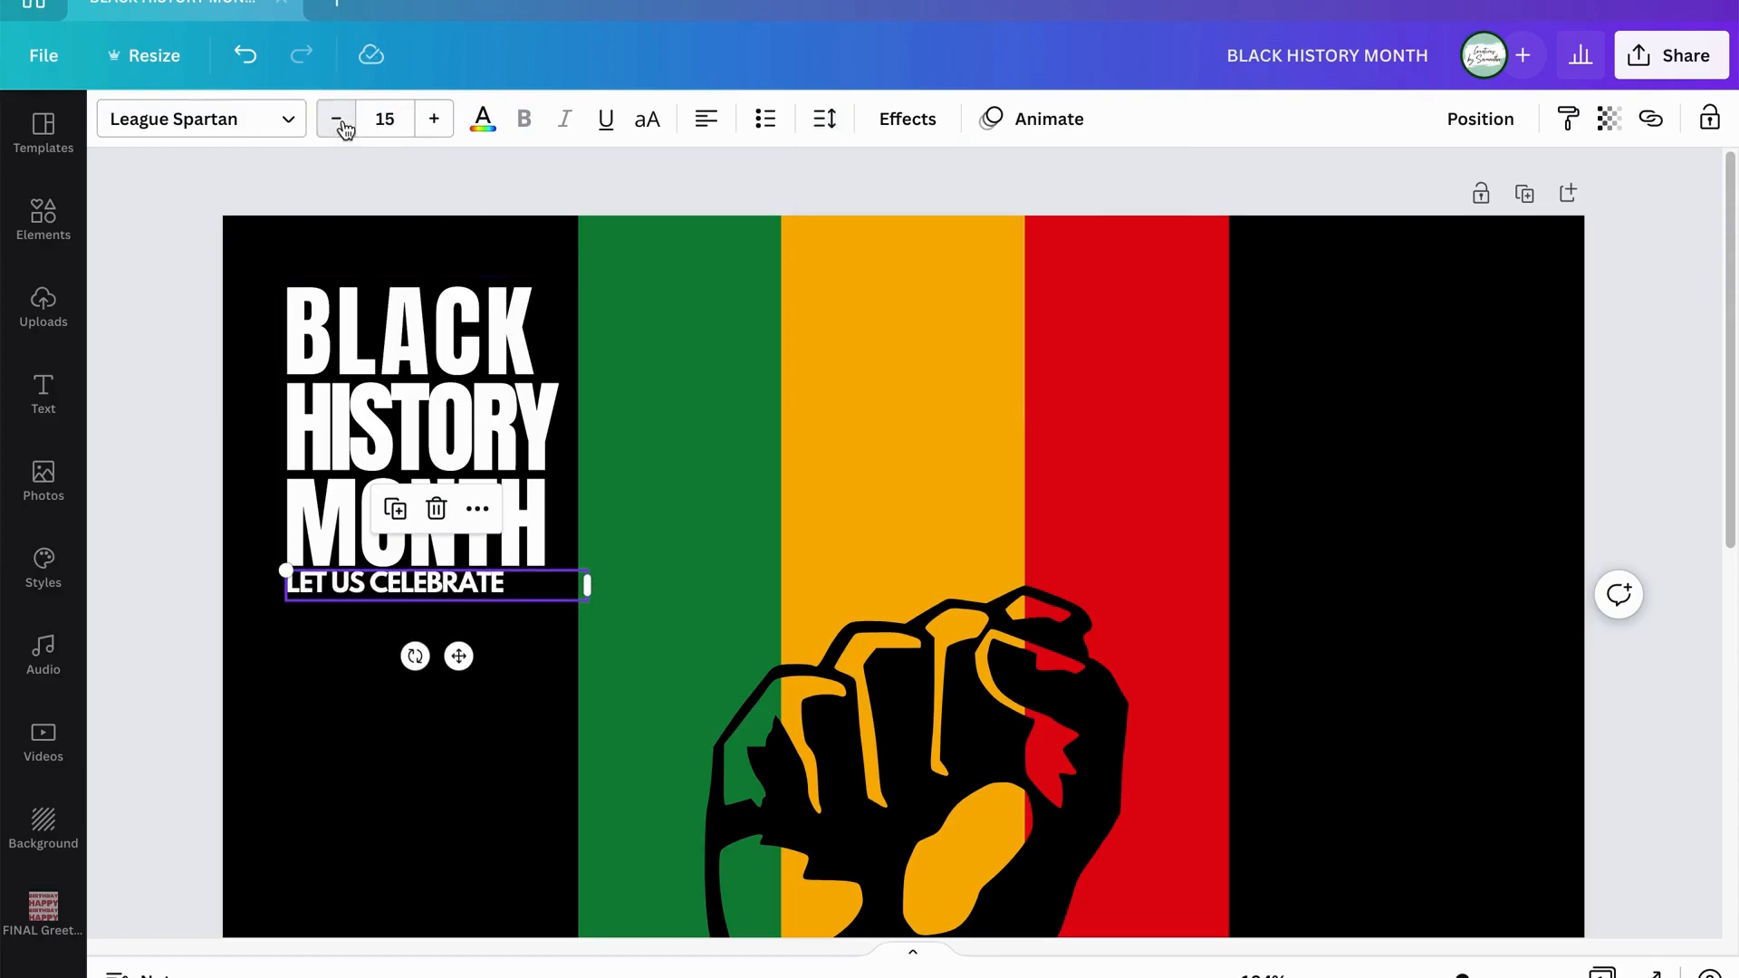
{"action": "left_click", "coordinate": [824, 119]}
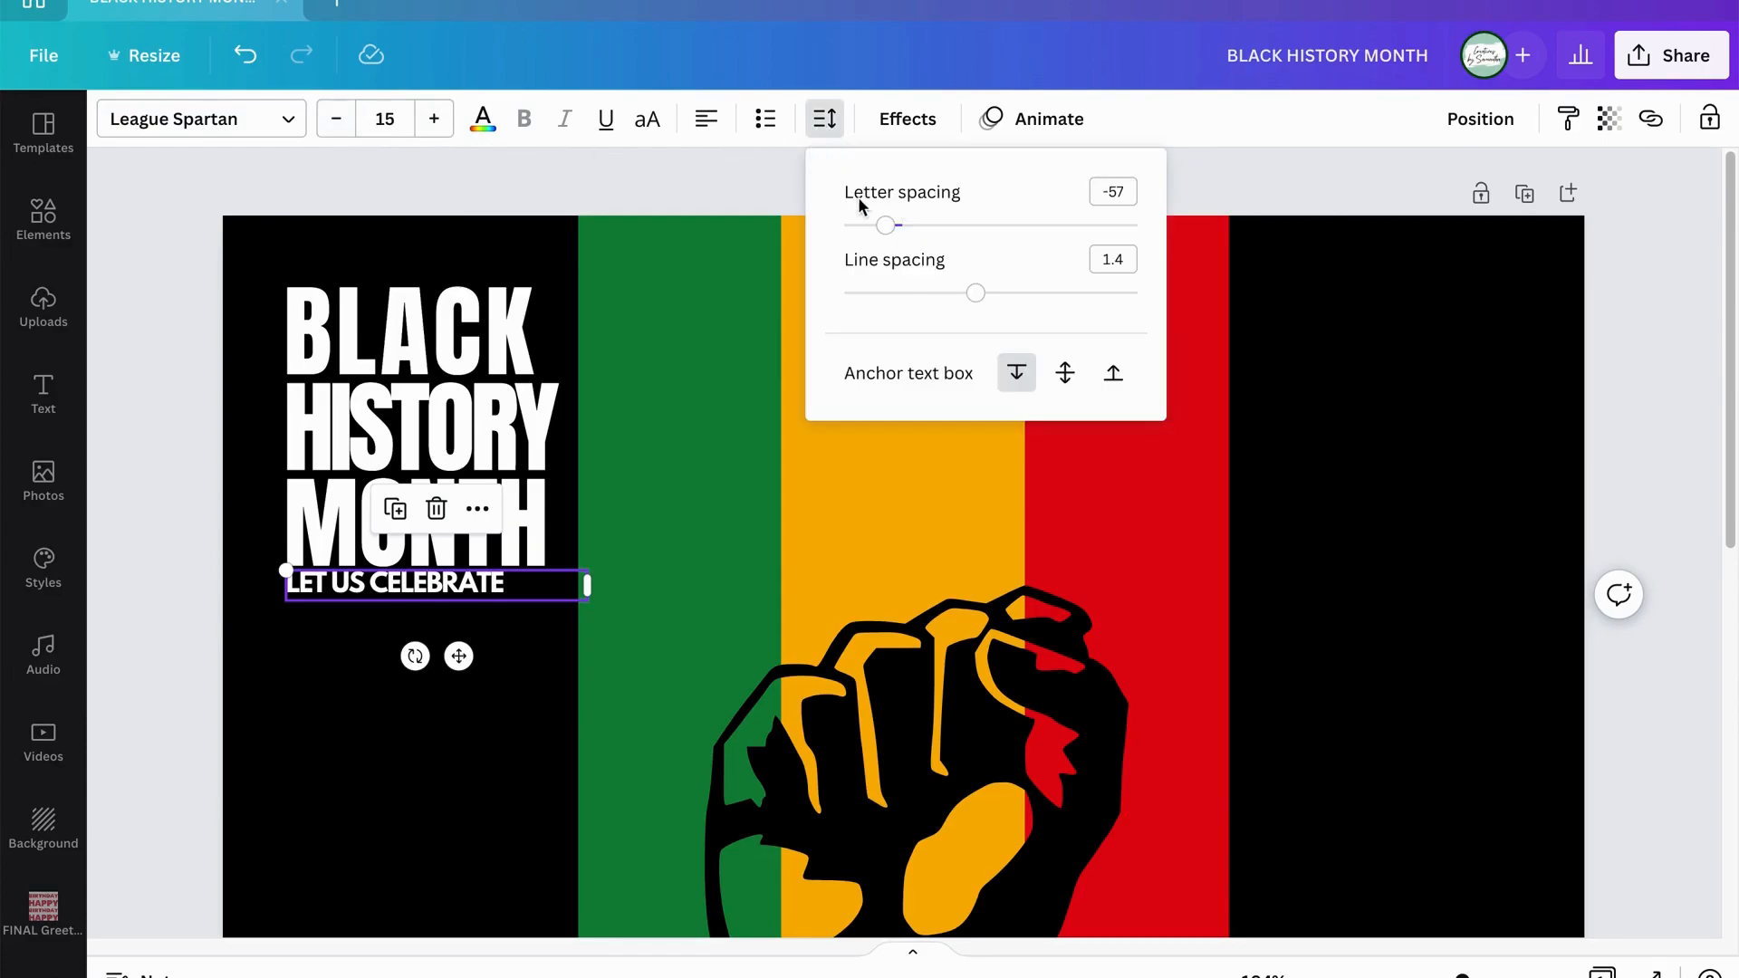
{"action": "left_click_drag", "start_coordinate": [896, 232], "coordinate": [920, 233]}
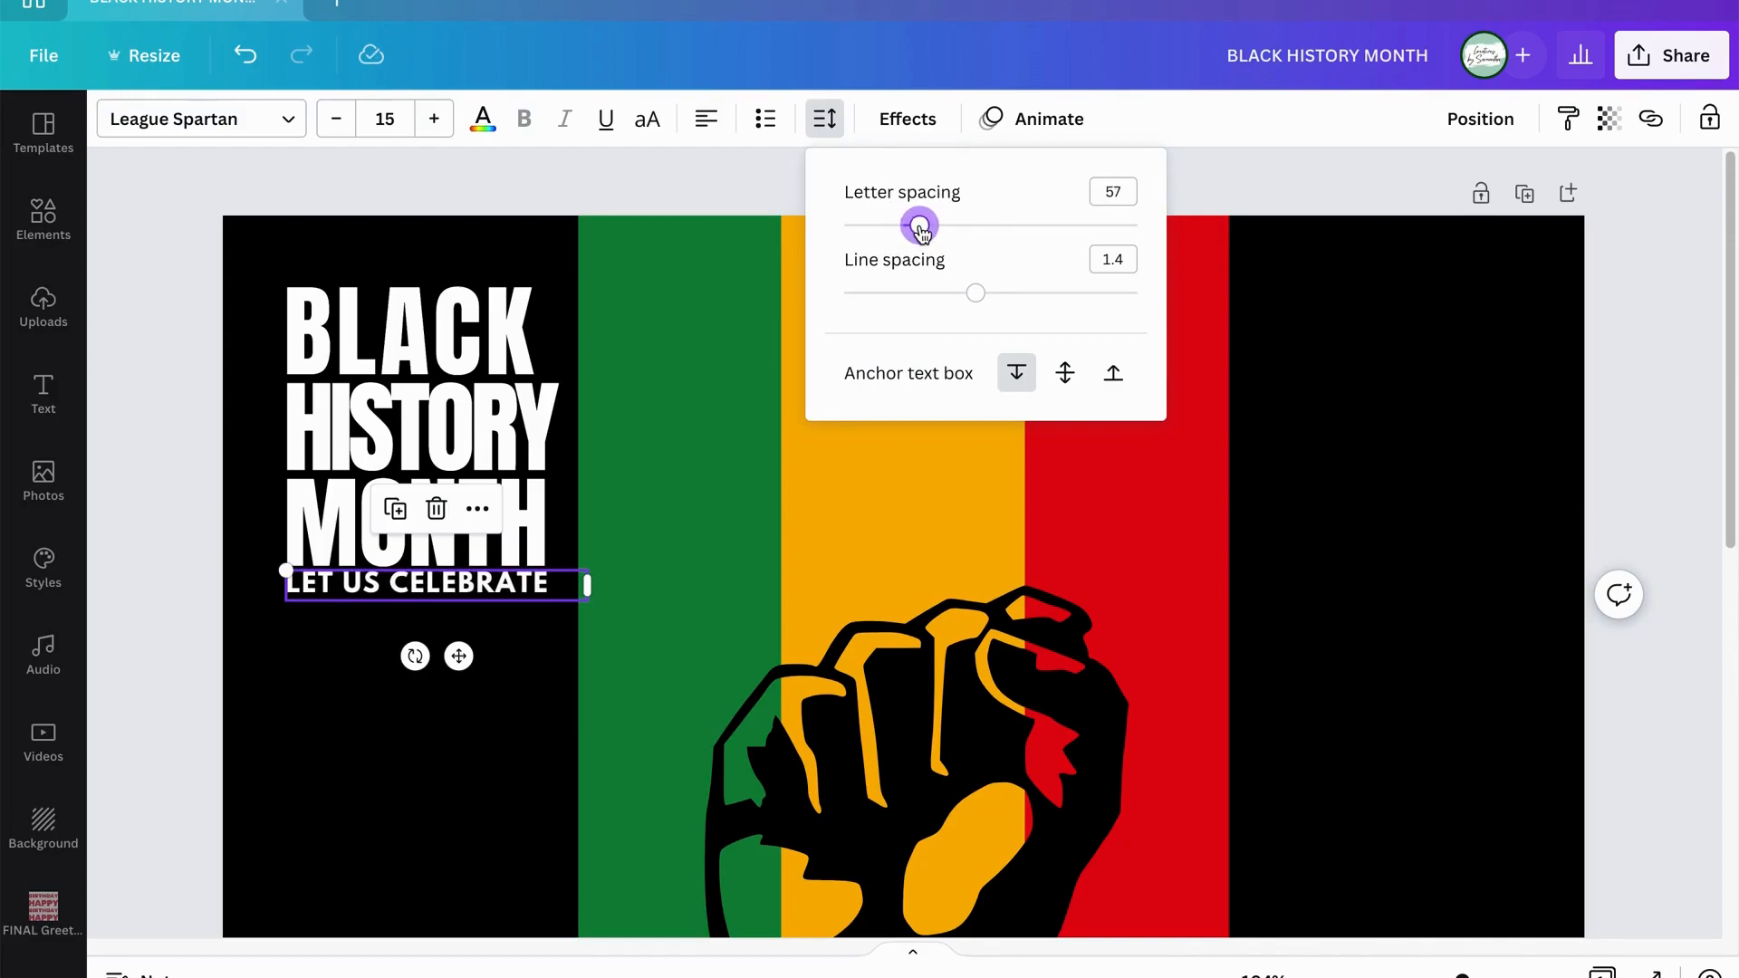
{"action": "left_click", "coordinate": [909, 601]}
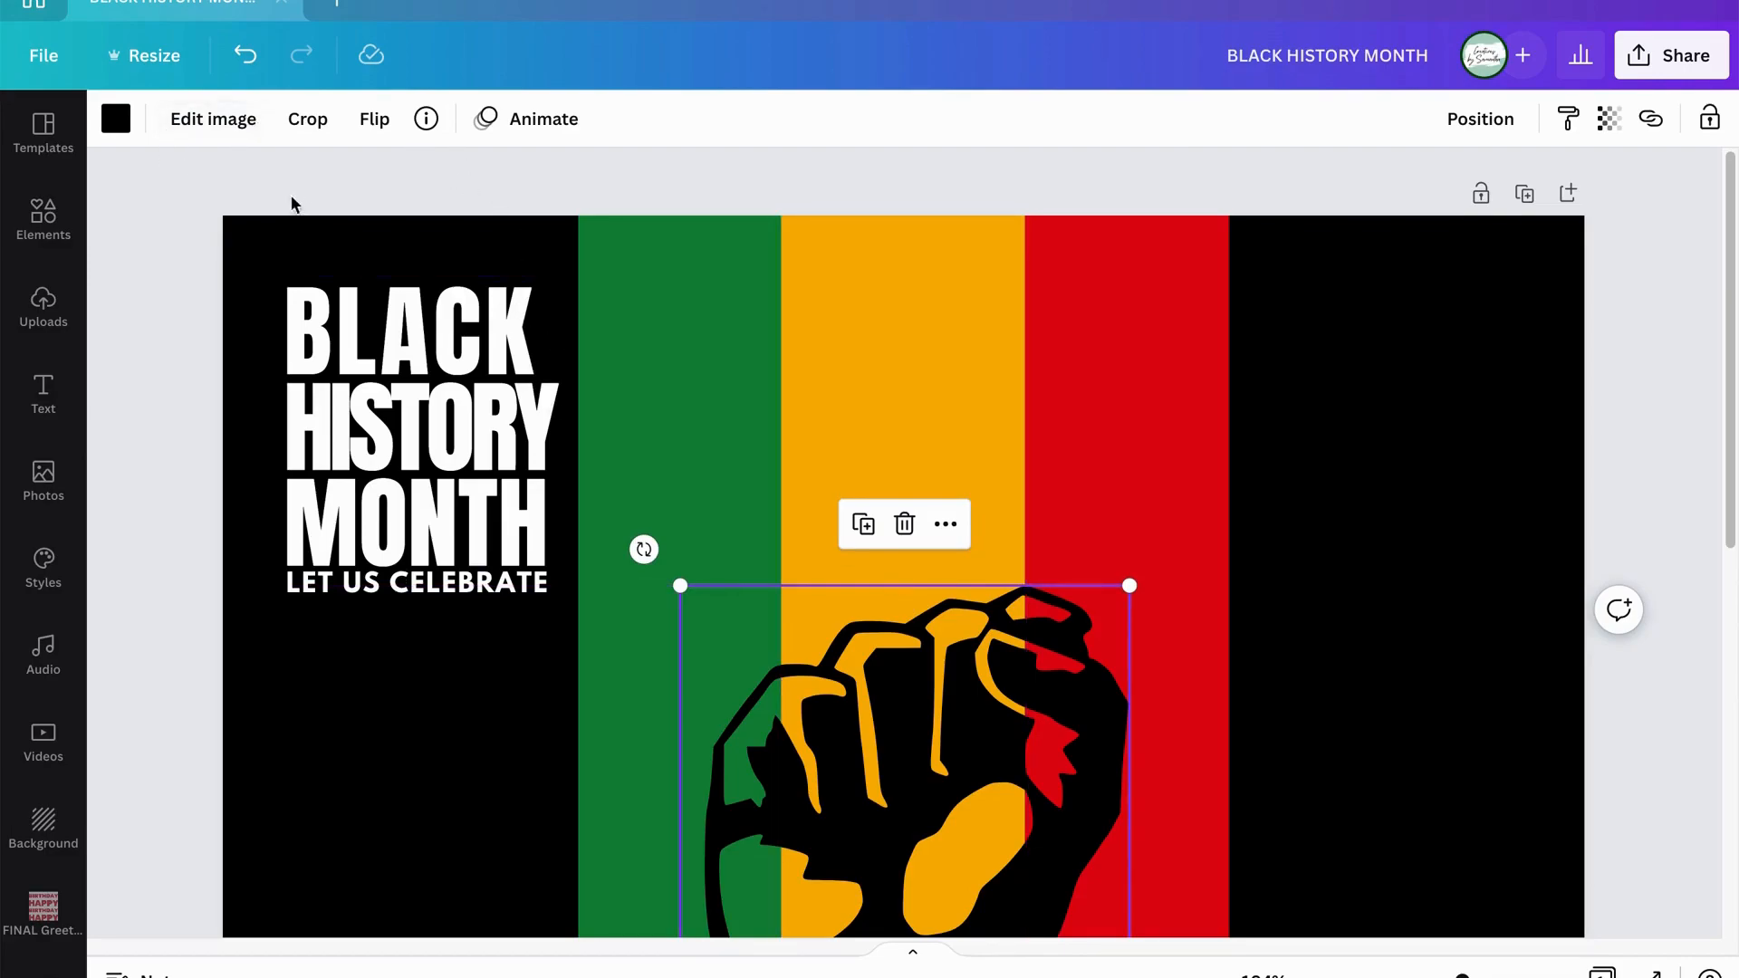
Search the elements for "Map of the uk" and add the solid blue UK map graphic to the design.
{"action": "left_click", "coordinate": [40, 237]}
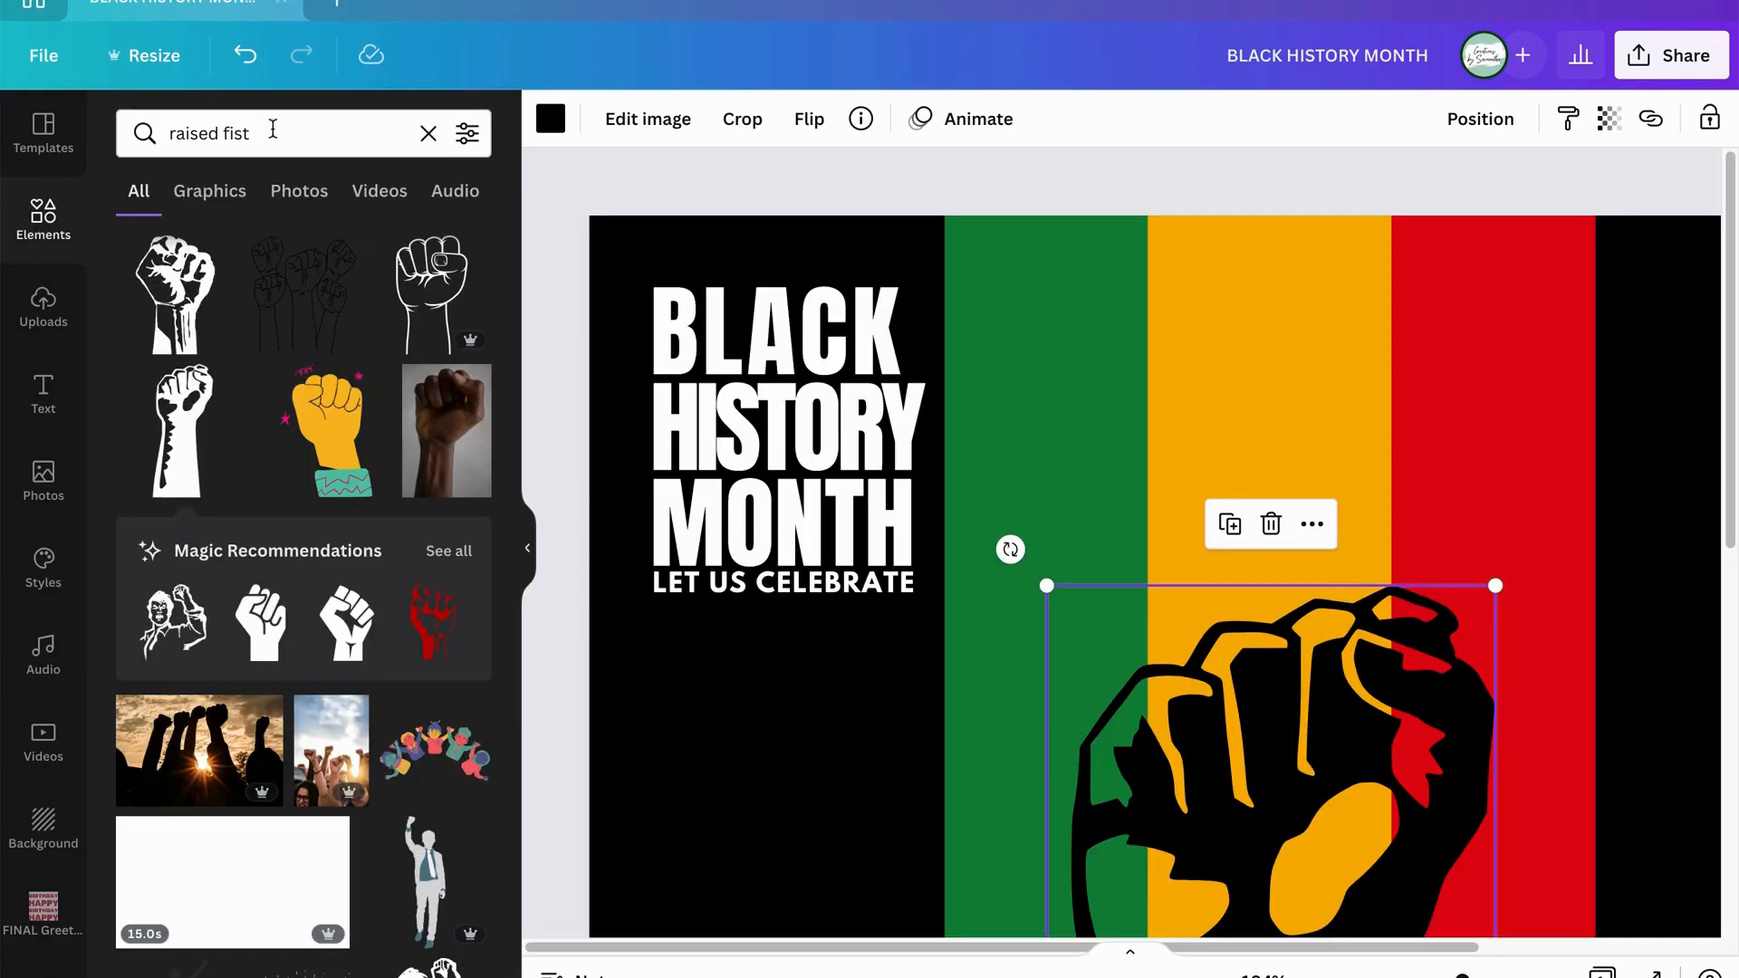
{"action": "left_click", "coordinate": [431, 135]}
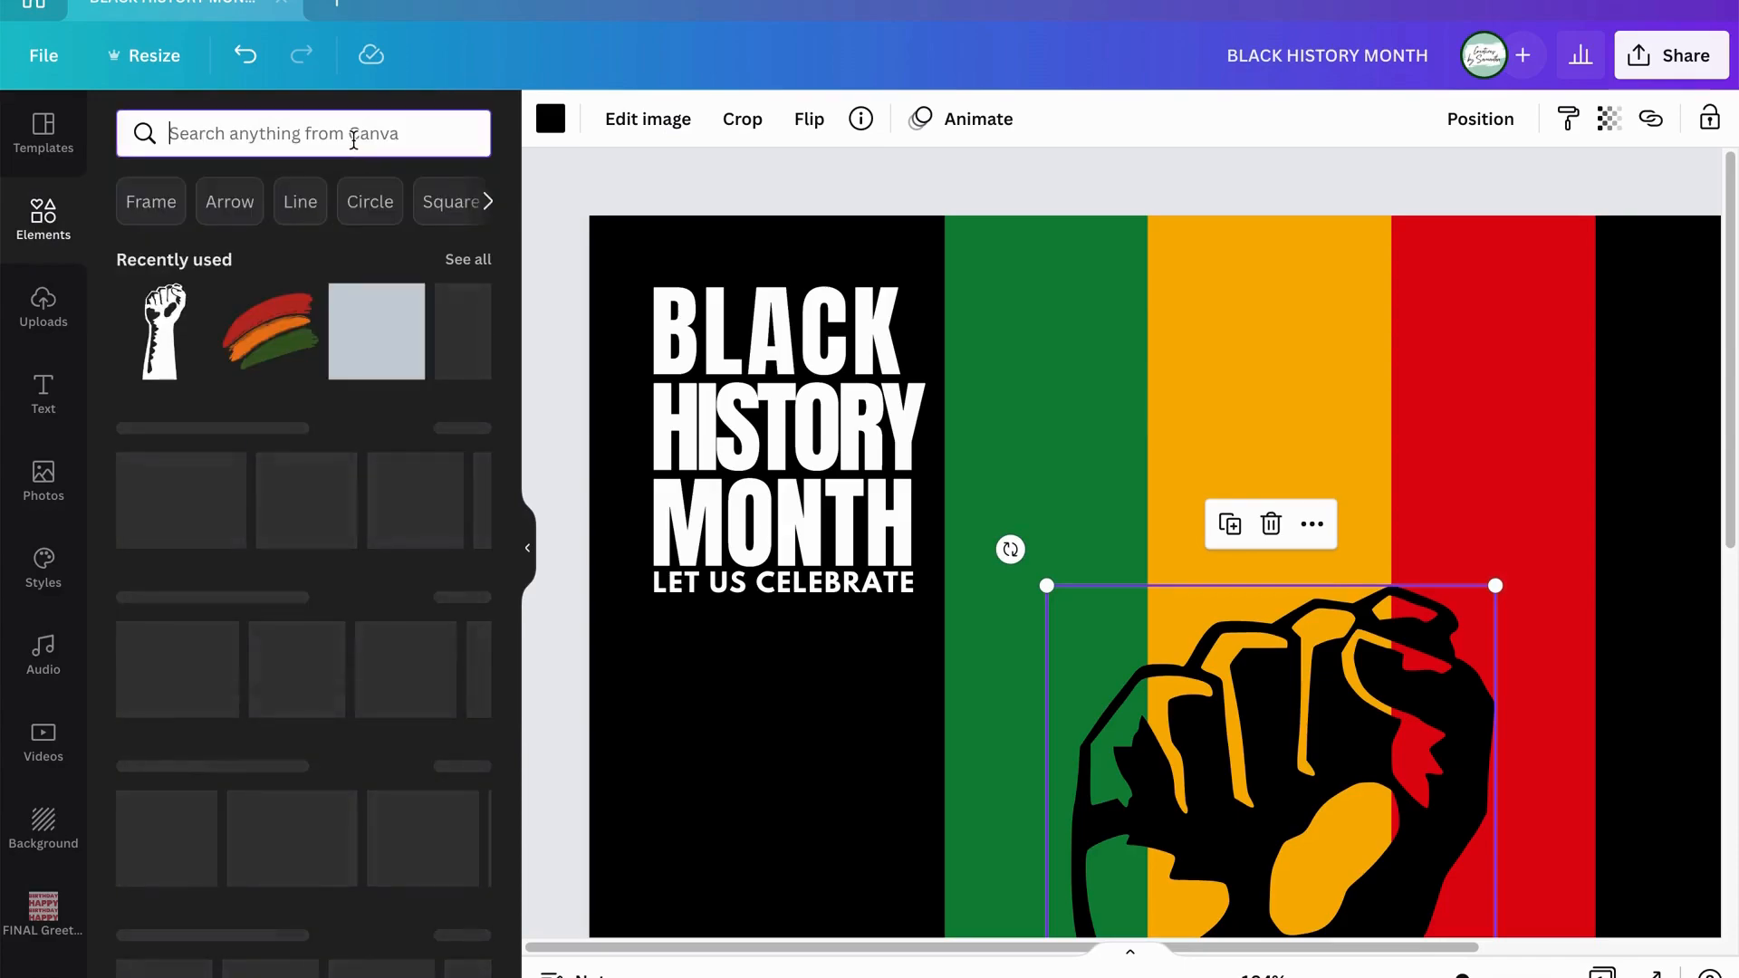
{"action": "type", "text": "M"}
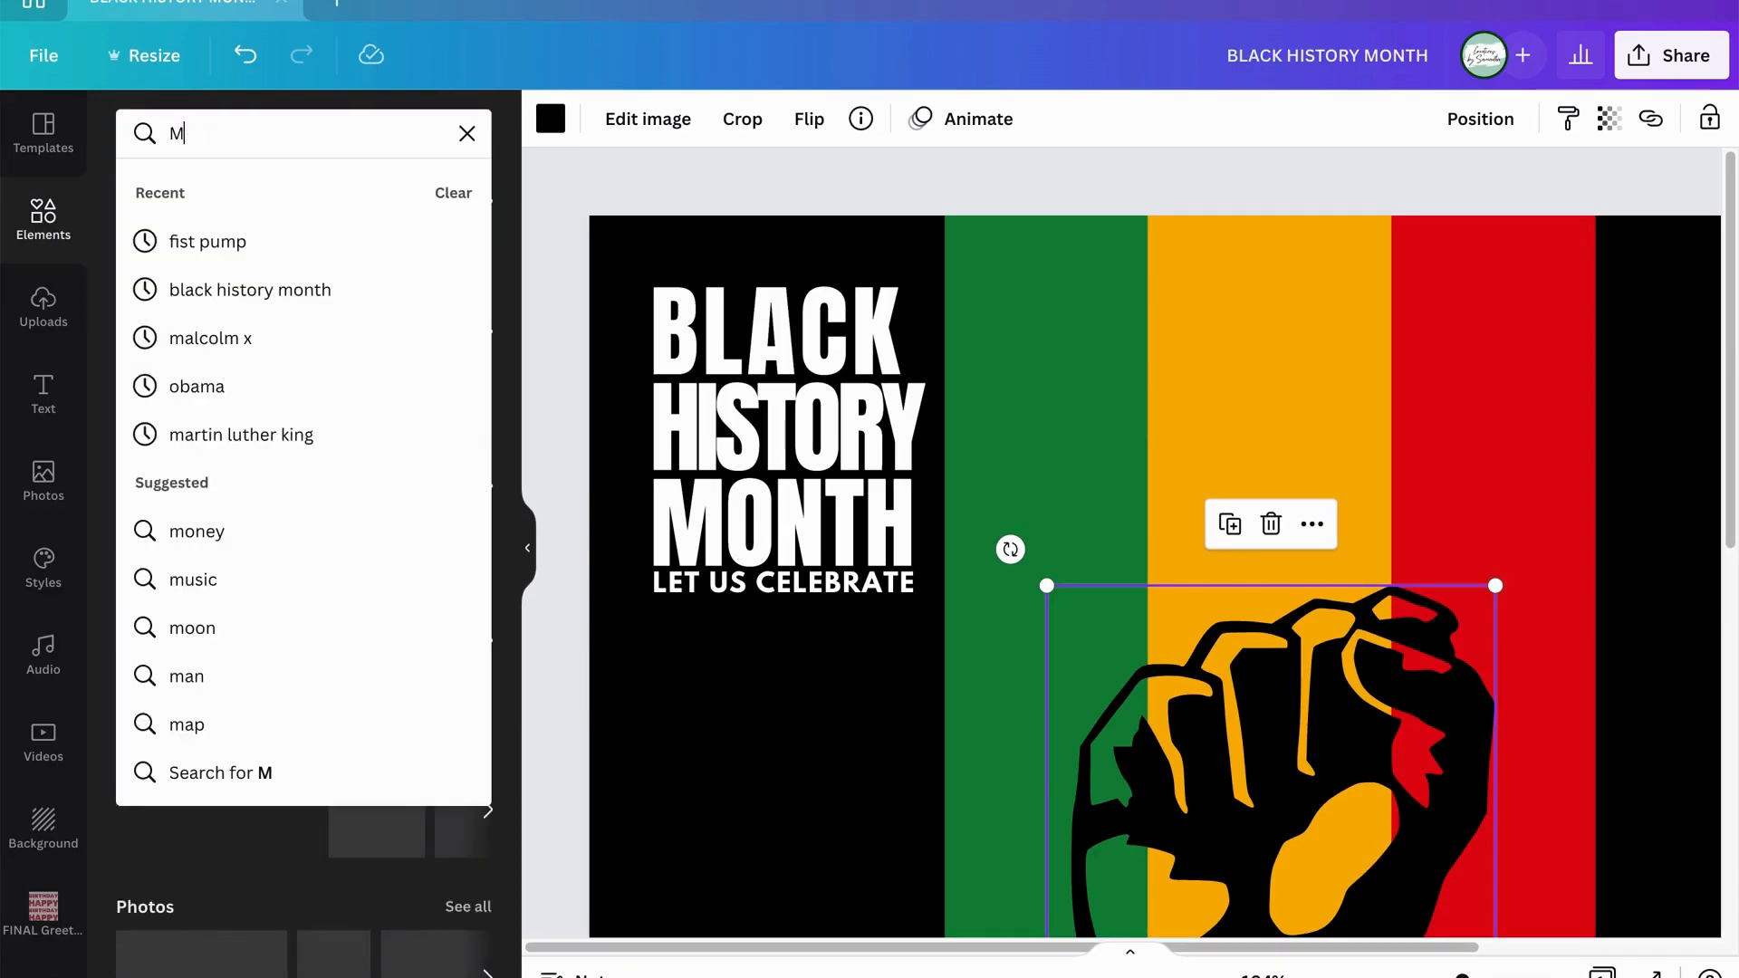
{"action": "type", "text": "ap of e"}
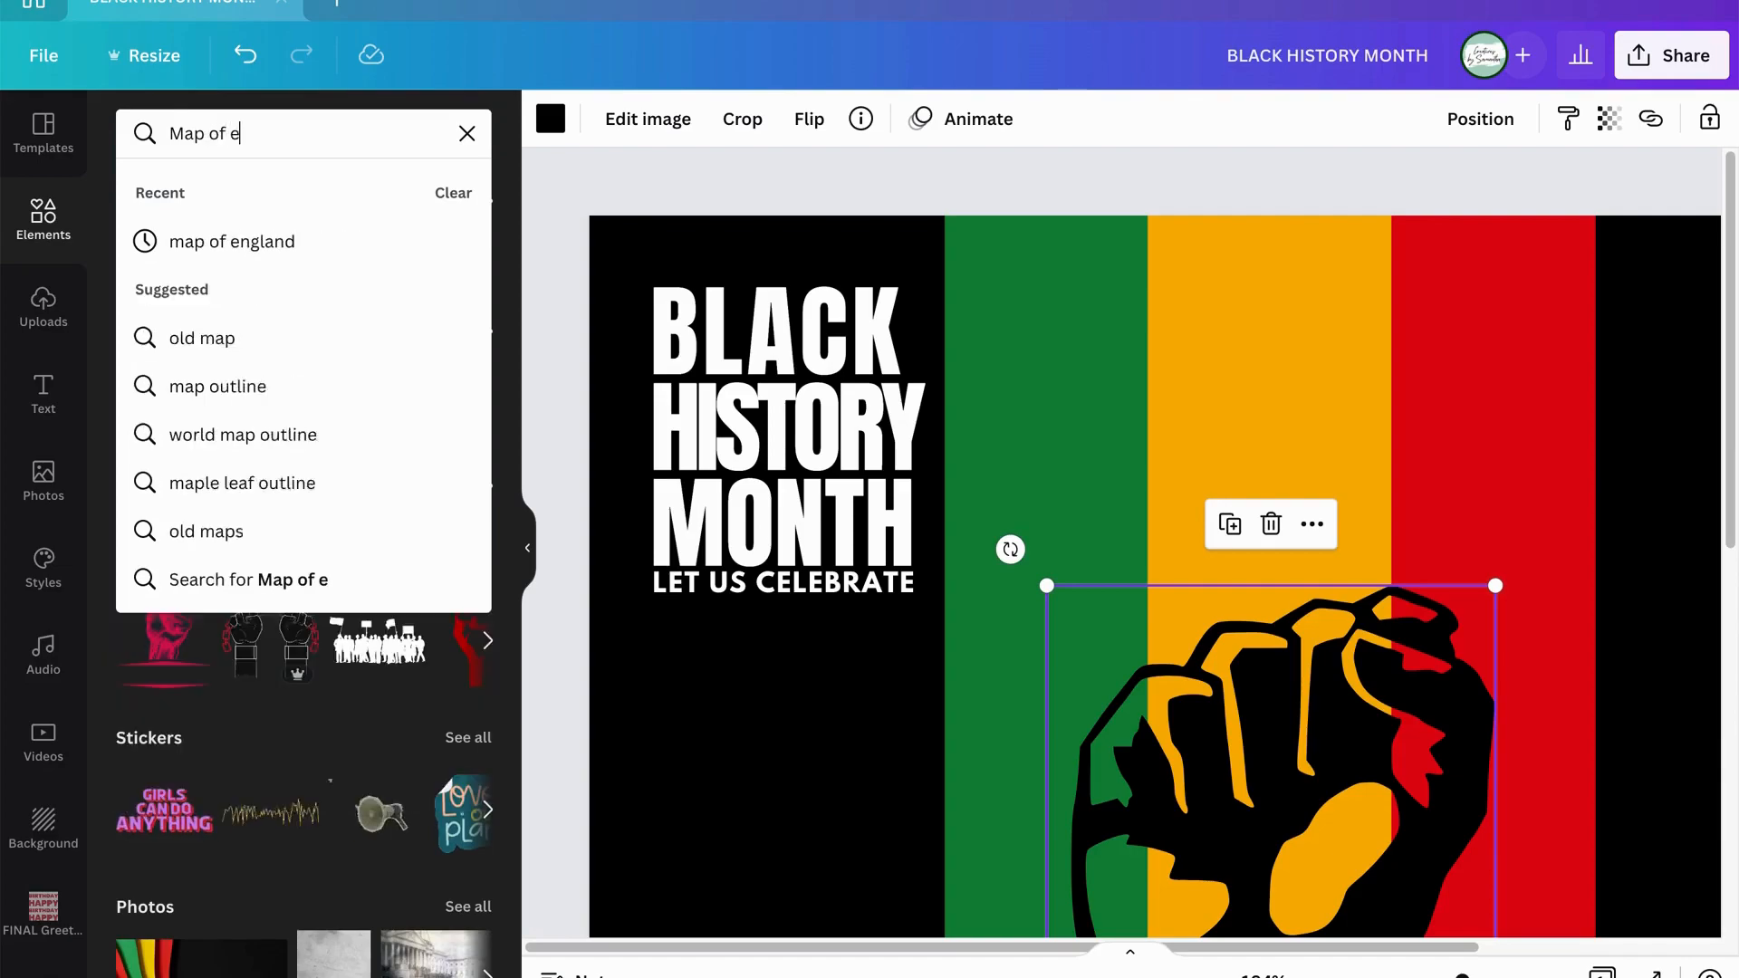
{"action": "type", "text": "the uk"}
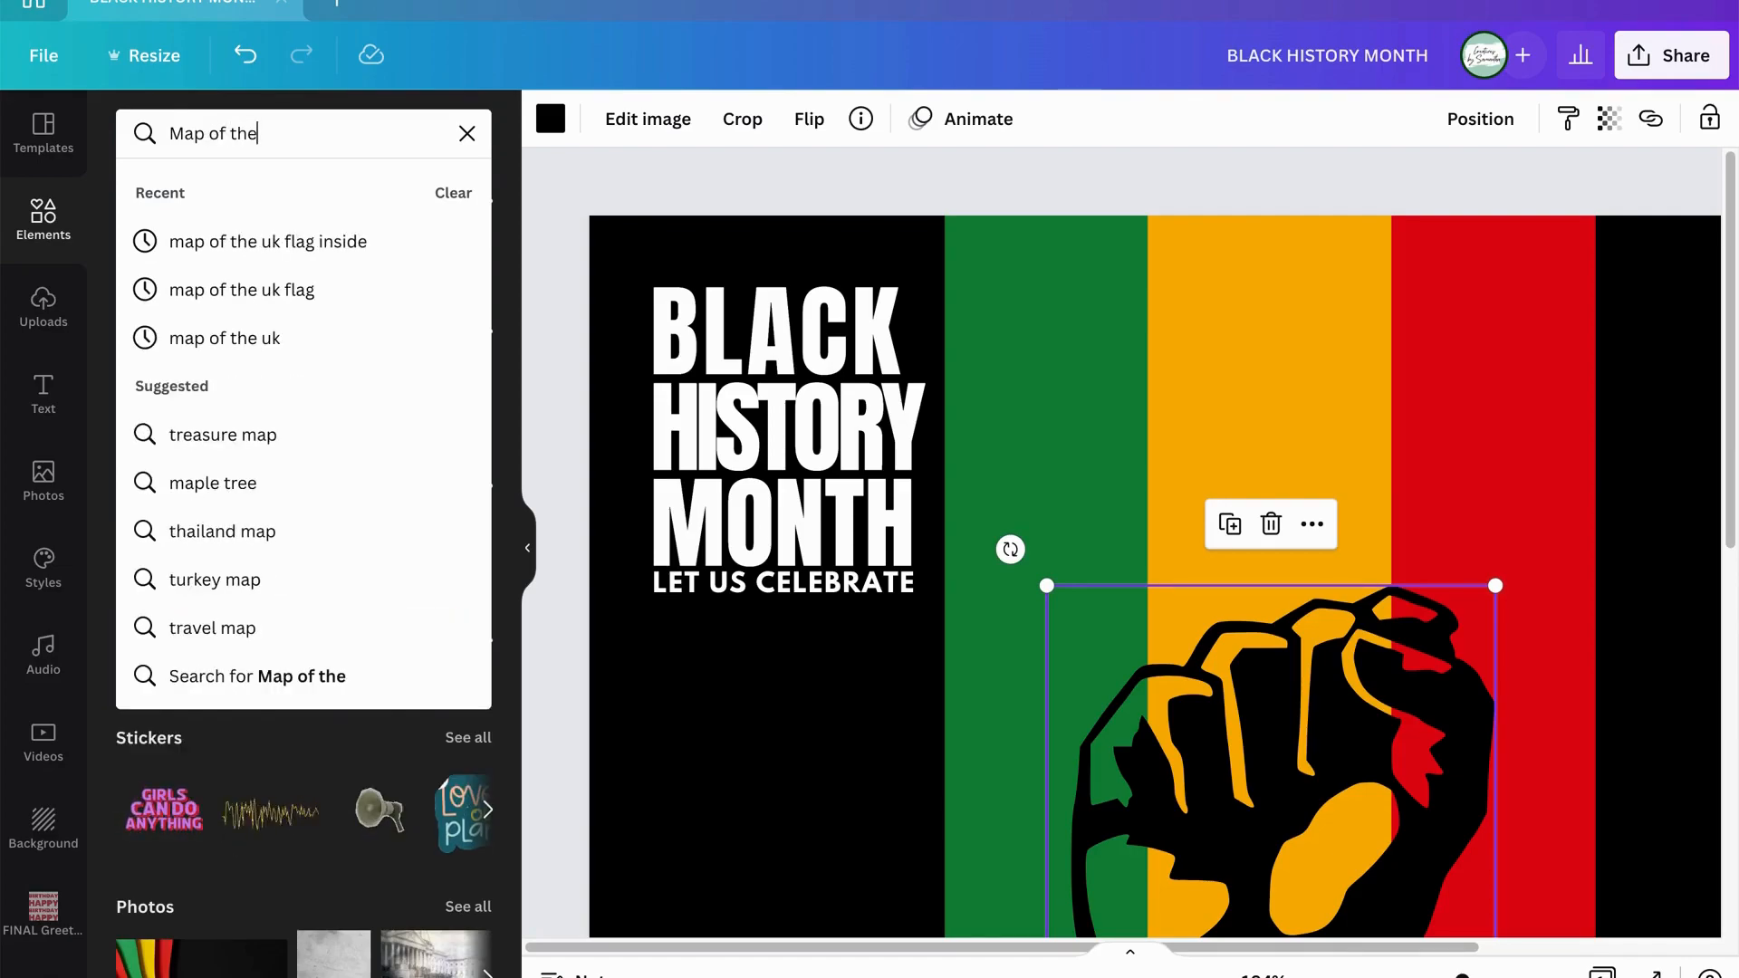
{"action": "left_click", "coordinate": [370, 688]}
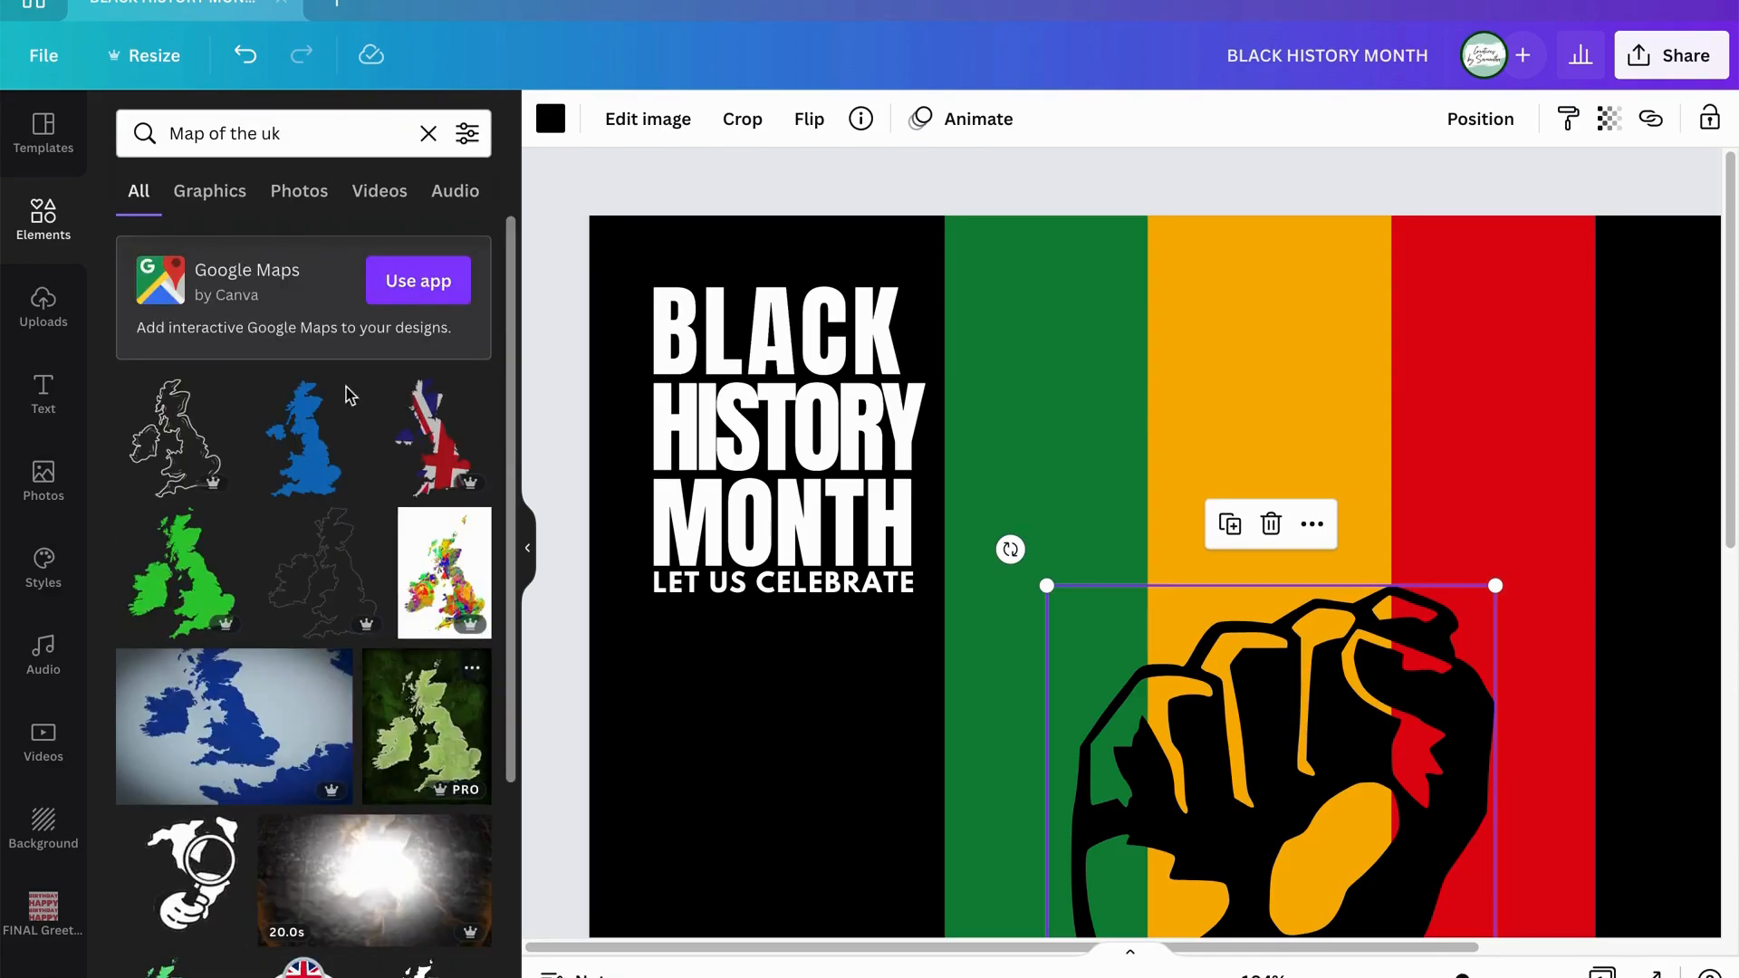
{"action": "left_click", "coordinate": [310, 460]}
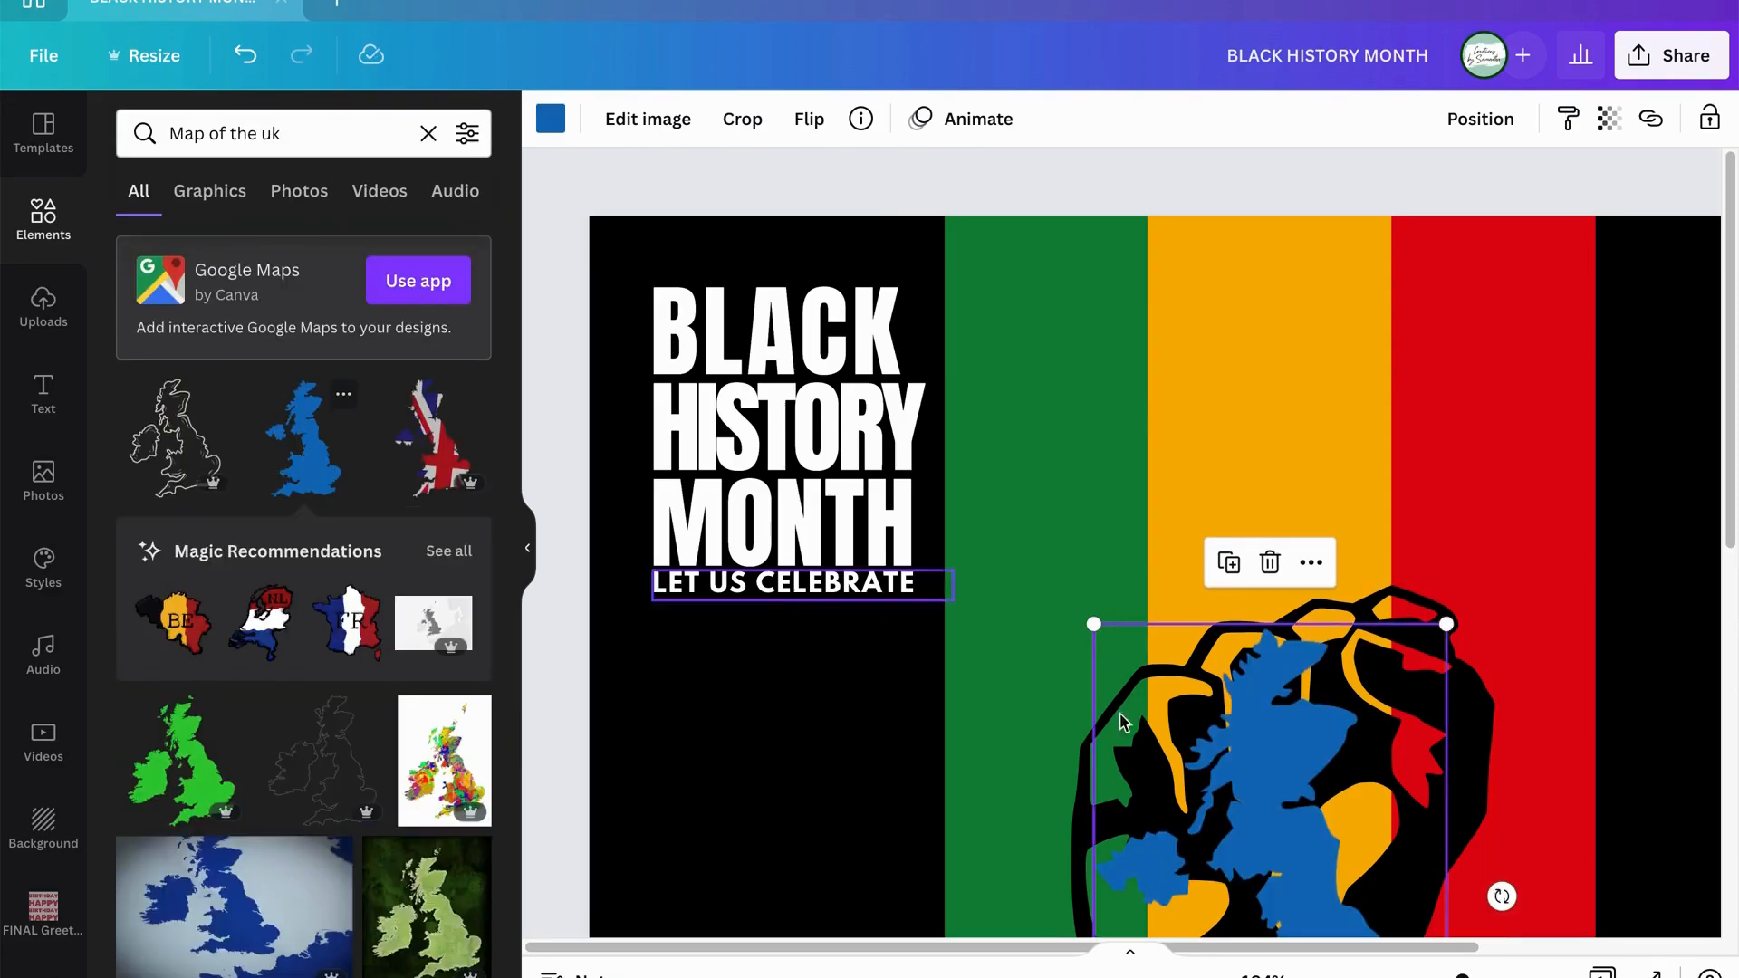
{"action": "left_click", "coordinate": [527, 548]}
Recolour the UK map white and shrink it to a small icon just beside the word BLACK.
{"action": "left_click_drag", "start_coordinate": [1428, 976], "coordinate": [1426, 975]}
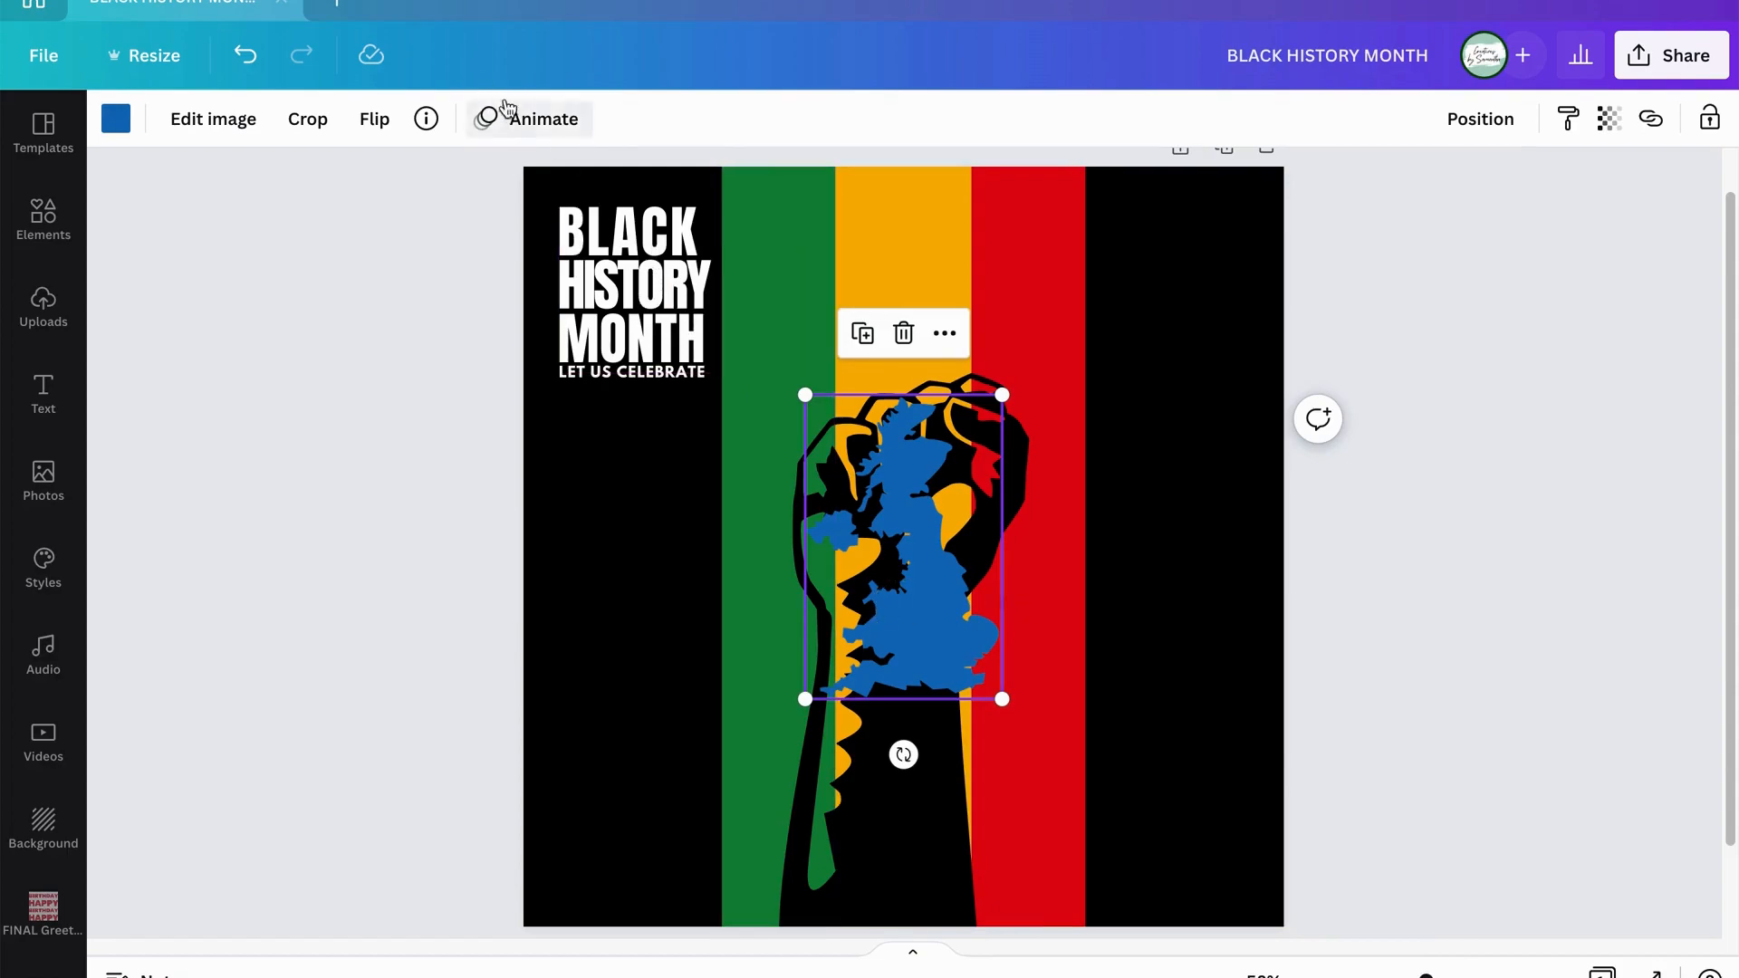
{"action": "left_click", "coordinate": [117, 128]}
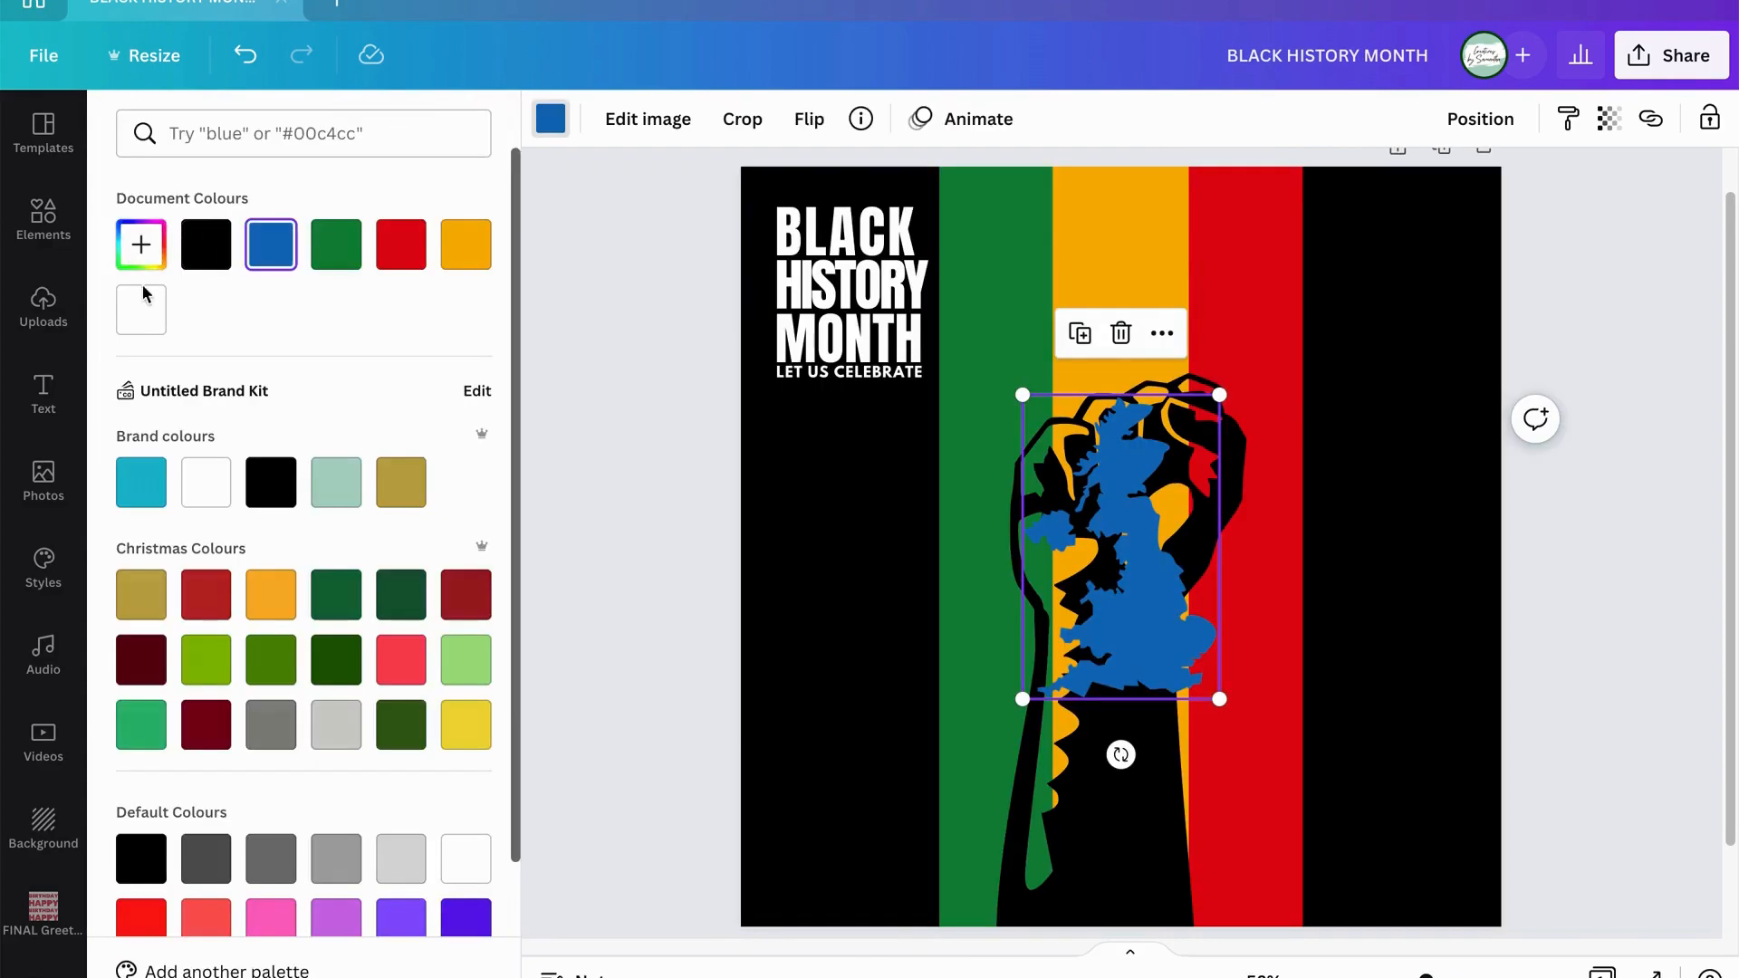
{"action": "left_click", "coordinate": [142, 311]}
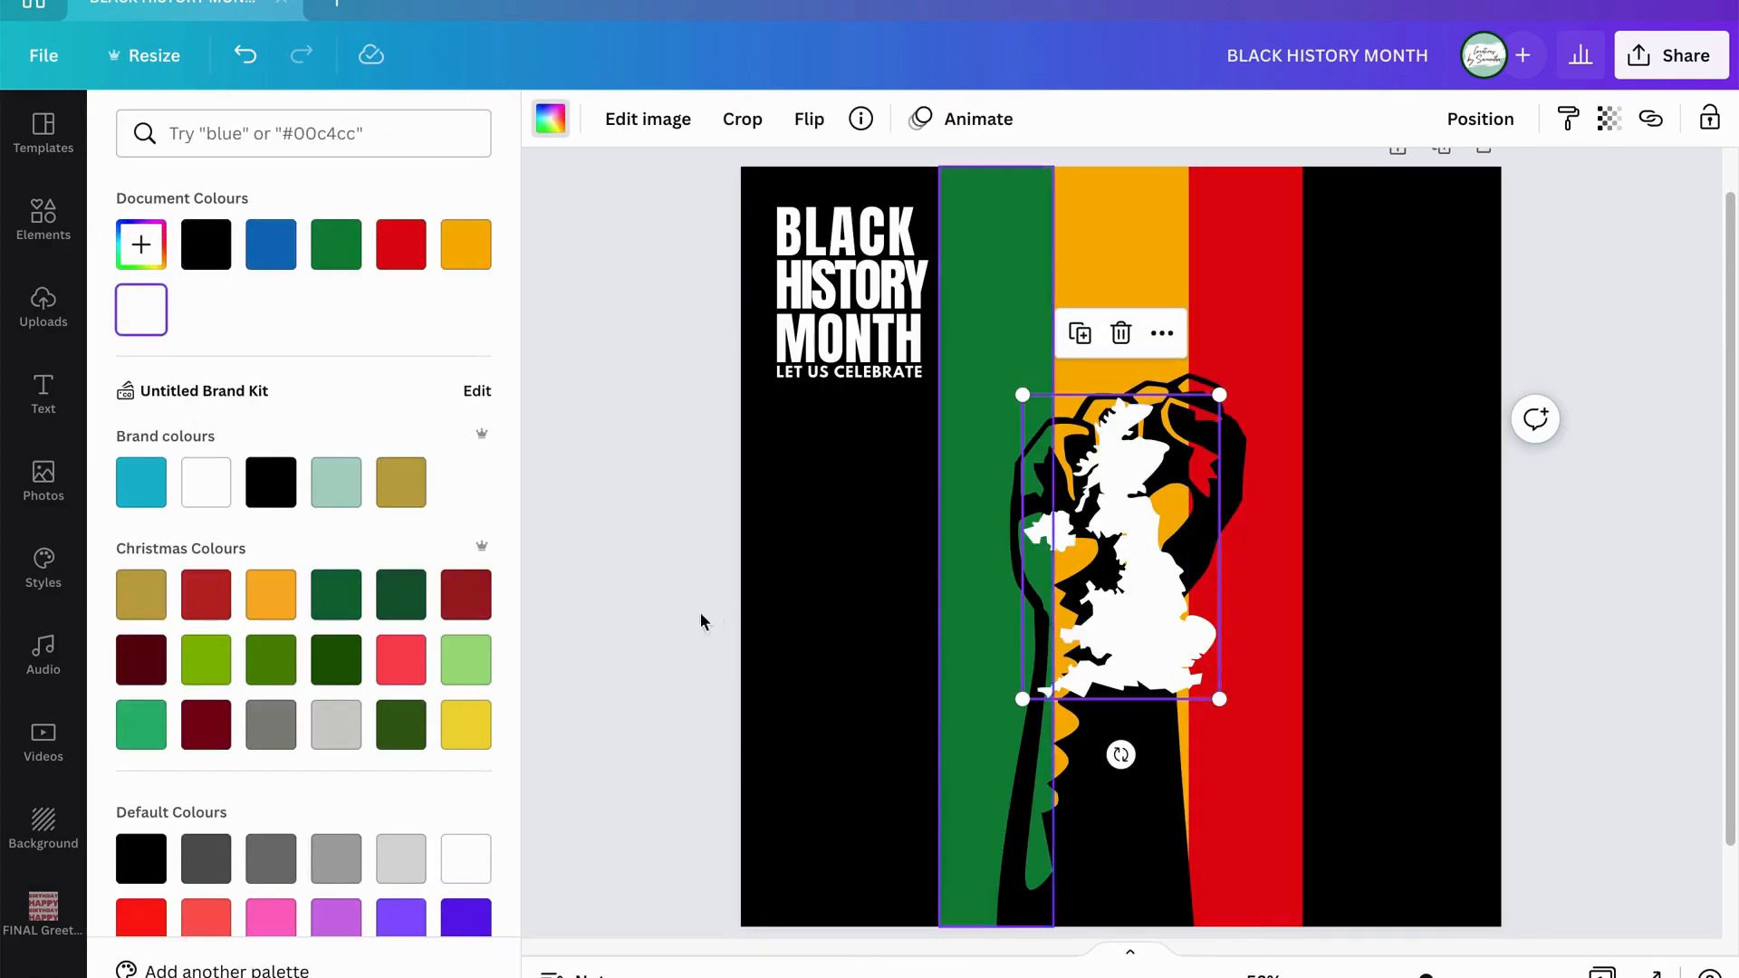
{"action": "left_click", "coordinate": [1143, 643]}
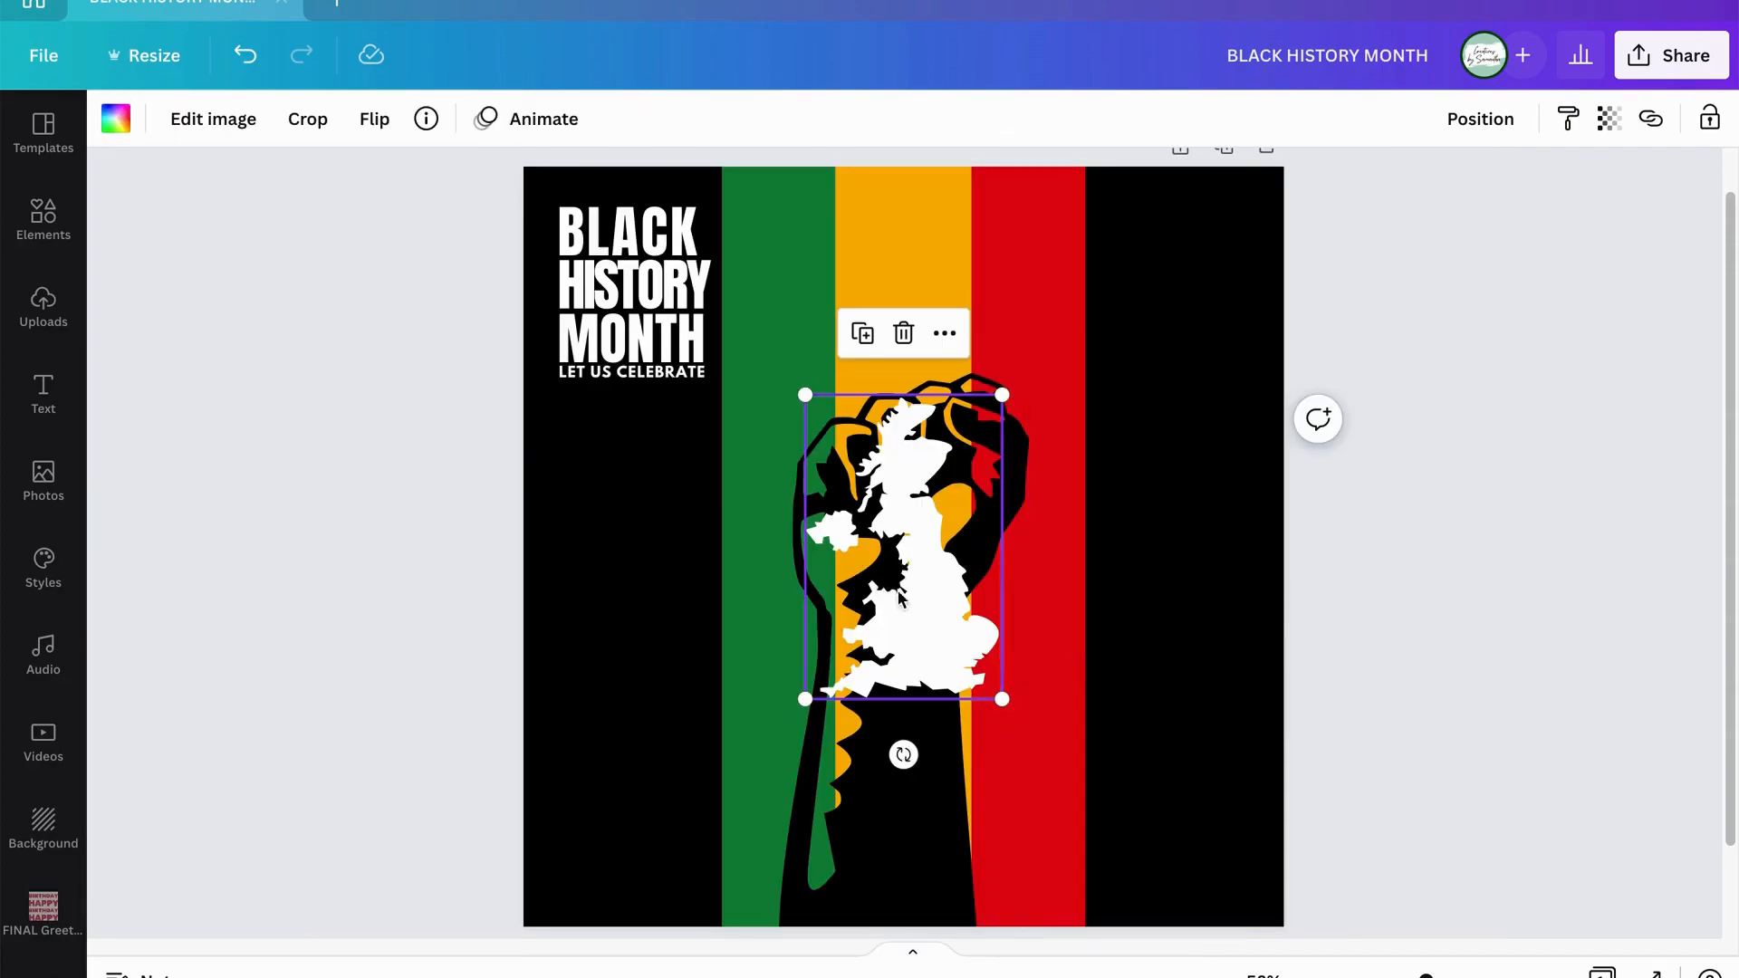
{"action": "left_click_drag", "start_coordinate": [1009, 694], "coordinate": [743, 265]}
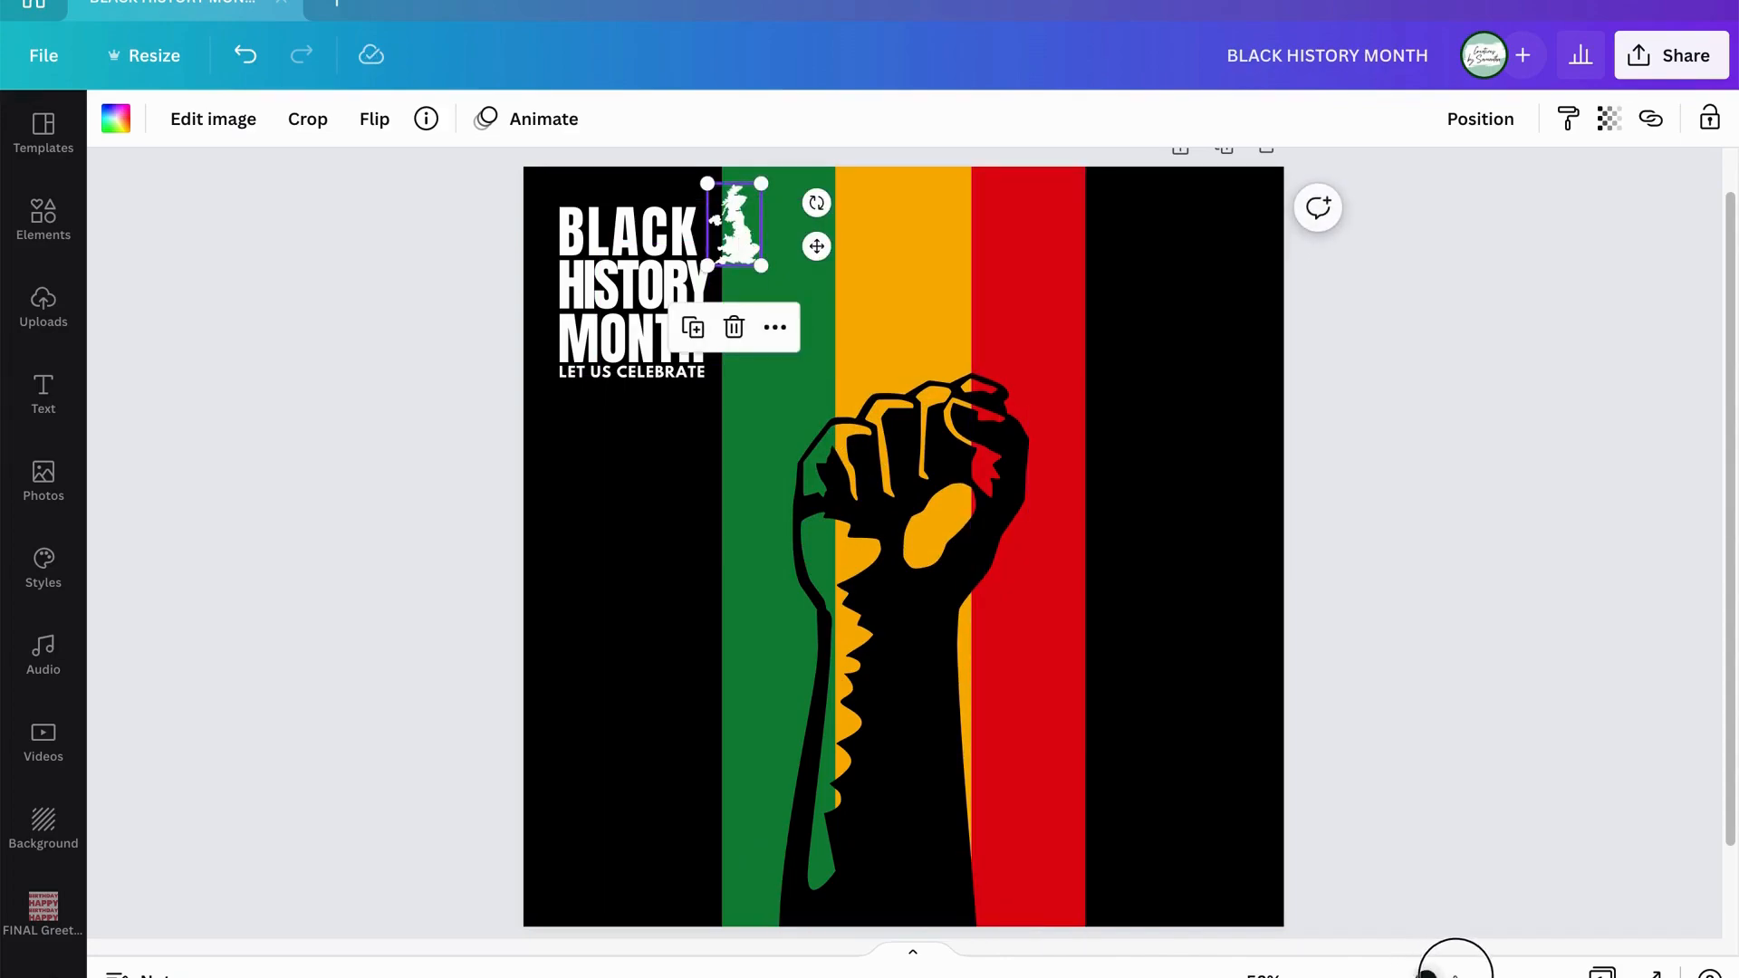
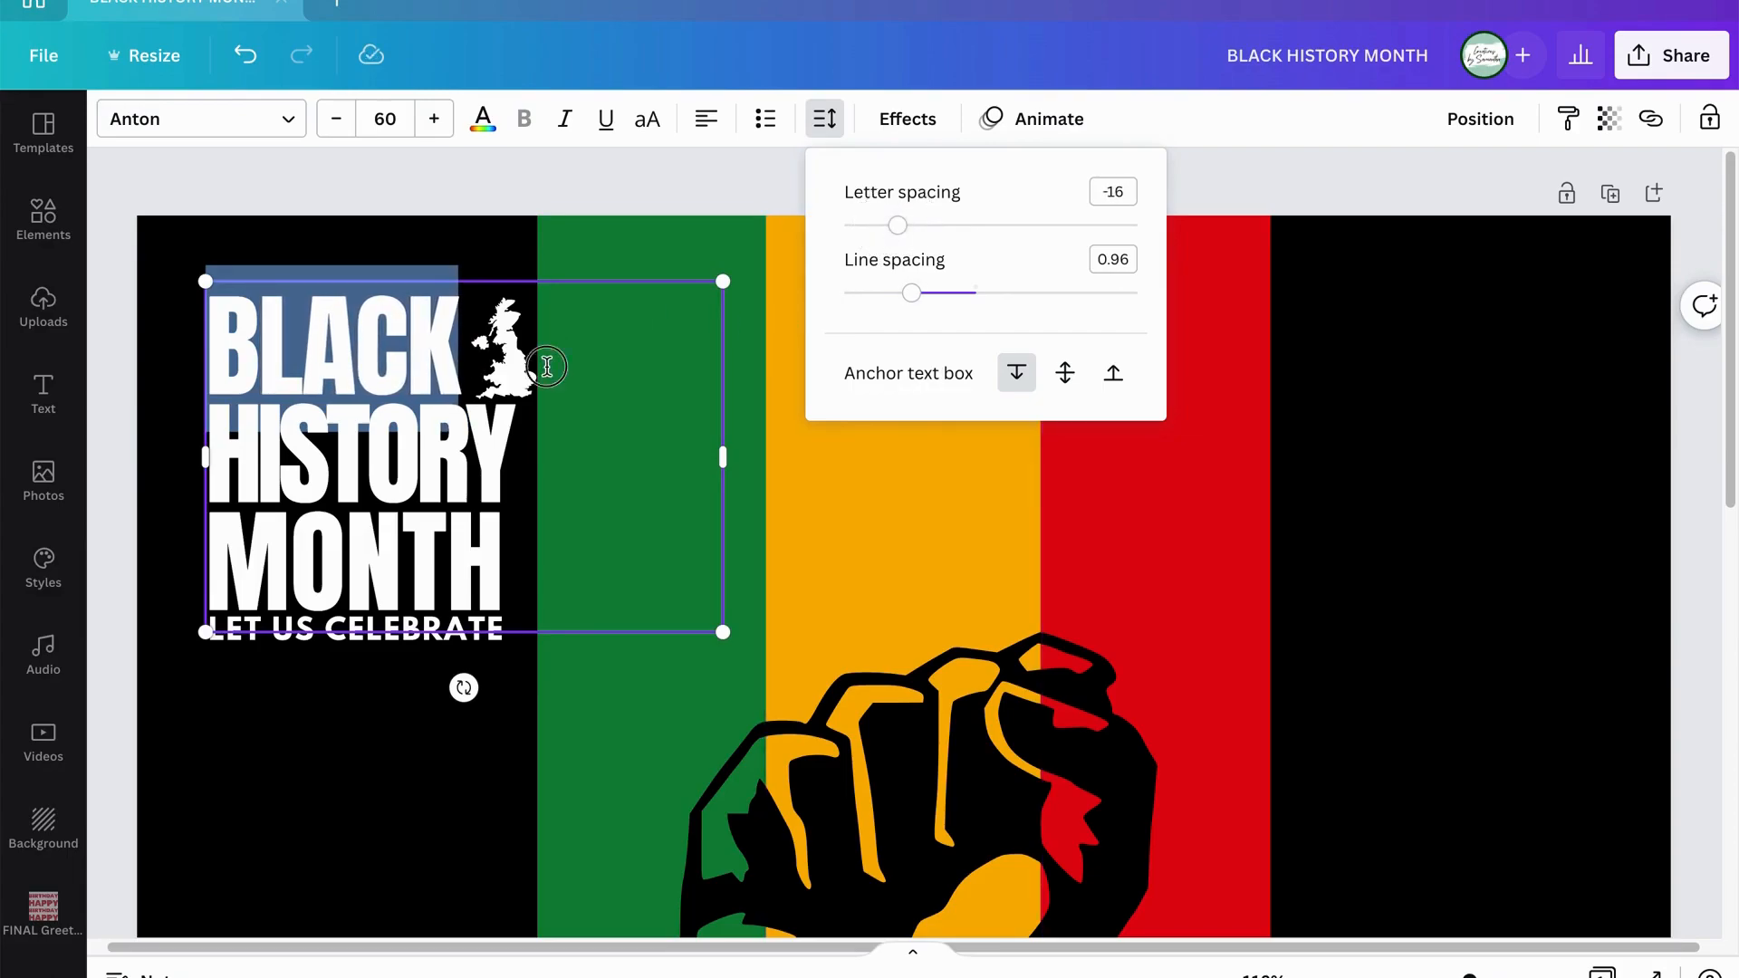
Move the white UK map left so it sits tight against the K of BLACK, clear of the green stripe.
{"action": "left_click", "coordinate": [518, 362]}
{"action": "left_click", "coordinate": [796, 372]}
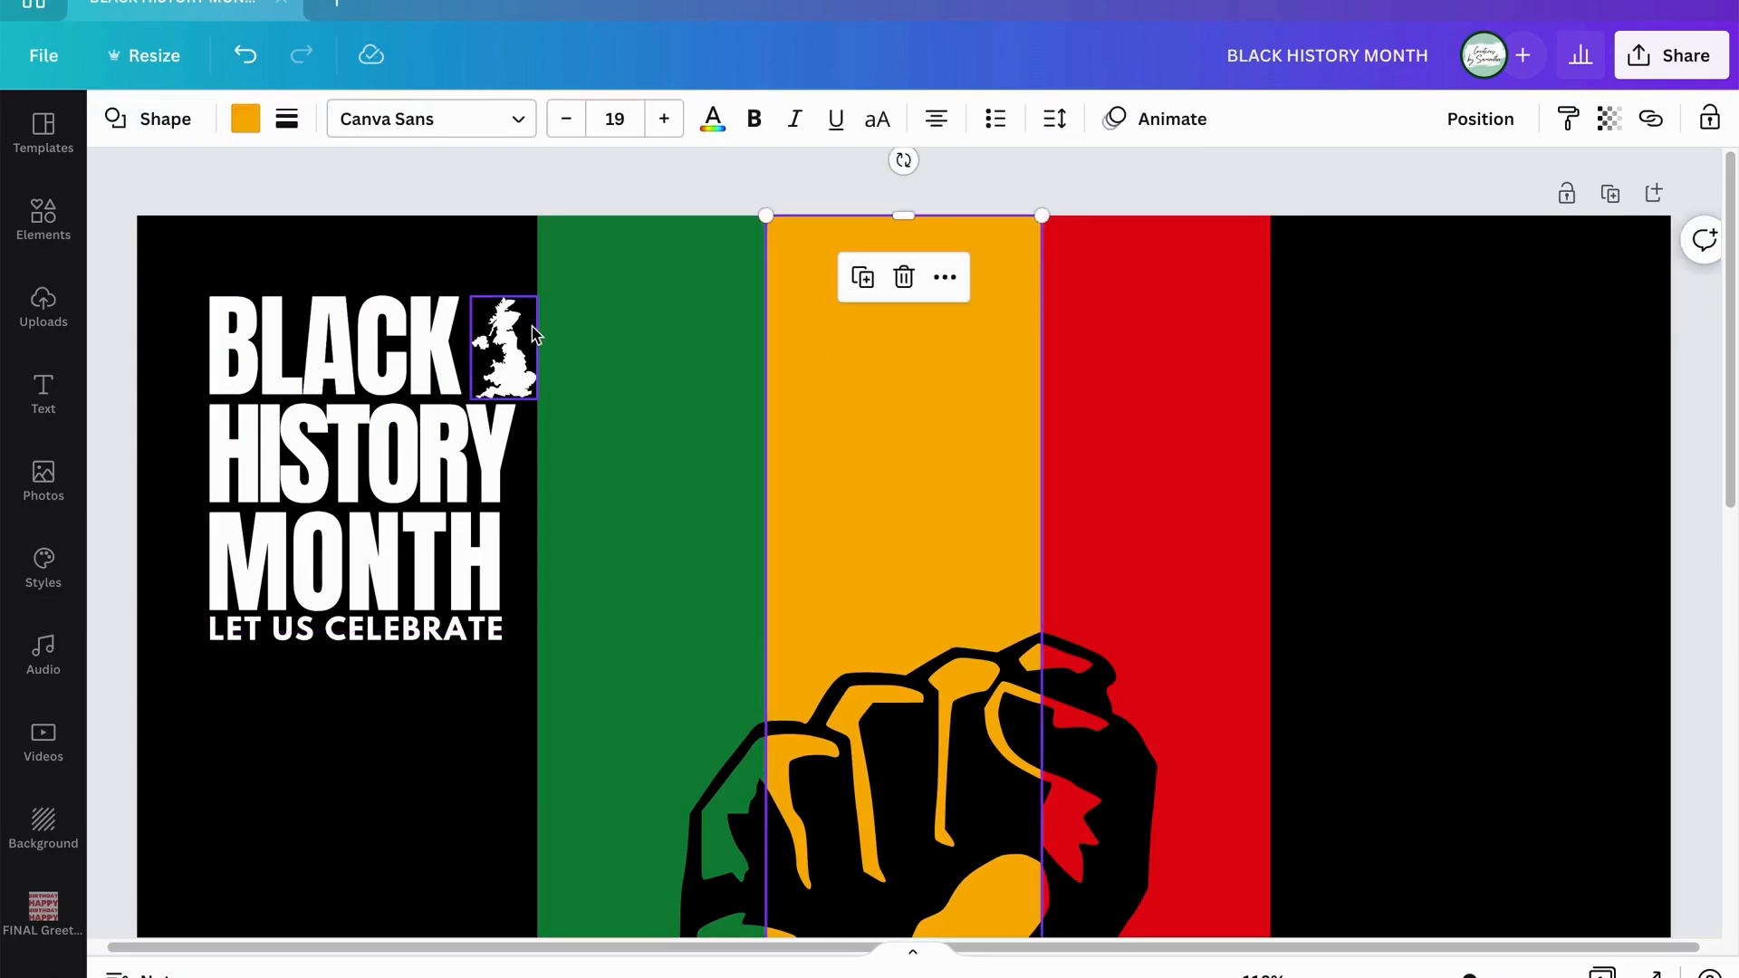
{"action": "left_click", "coordinate": [513, 347]}
{"action": "left_click_drag", "start_coordinate": [513, 346], "coordinate": [500, 344]}
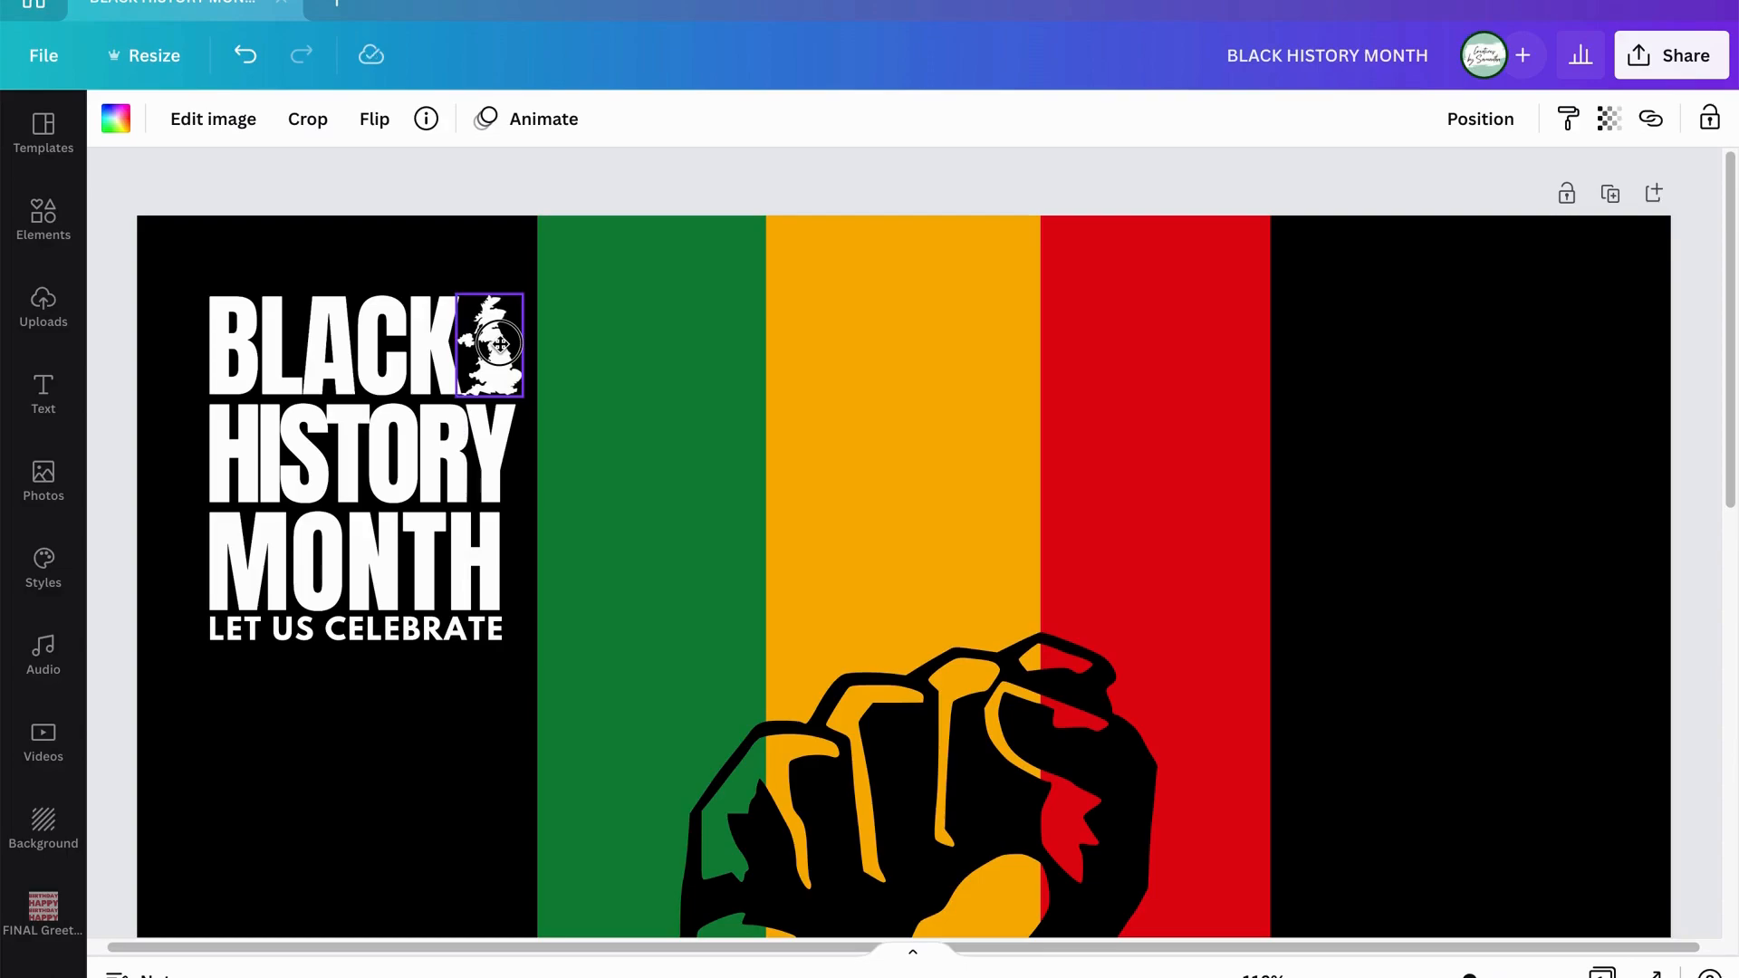
{"action": "left_click_drag", "start_coordinate": [500, 344], "coordinate": [500, 345]}
{"action": "left_click", "coordinate": [762, 351]}
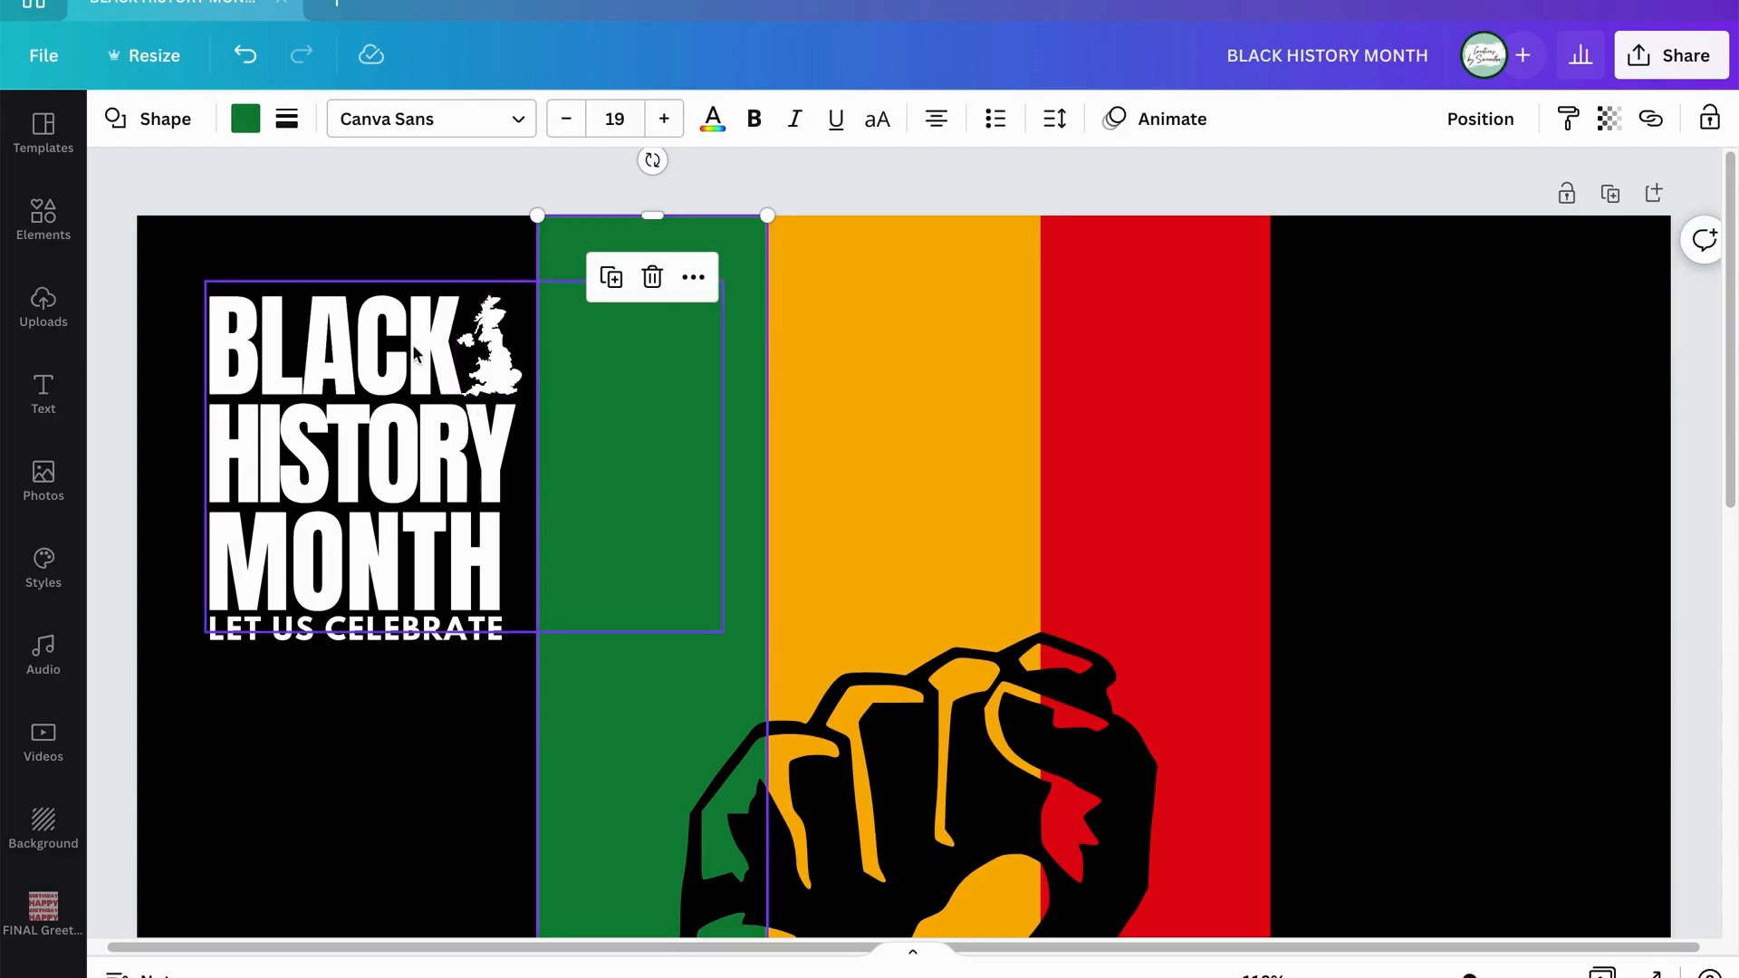
Set the letter spacing of the word BLACK in the heading to -28.
{"action": "left_click", "coordinate": [386, 338]}
{"action": "left_click", "coordinate": [453, 347]}
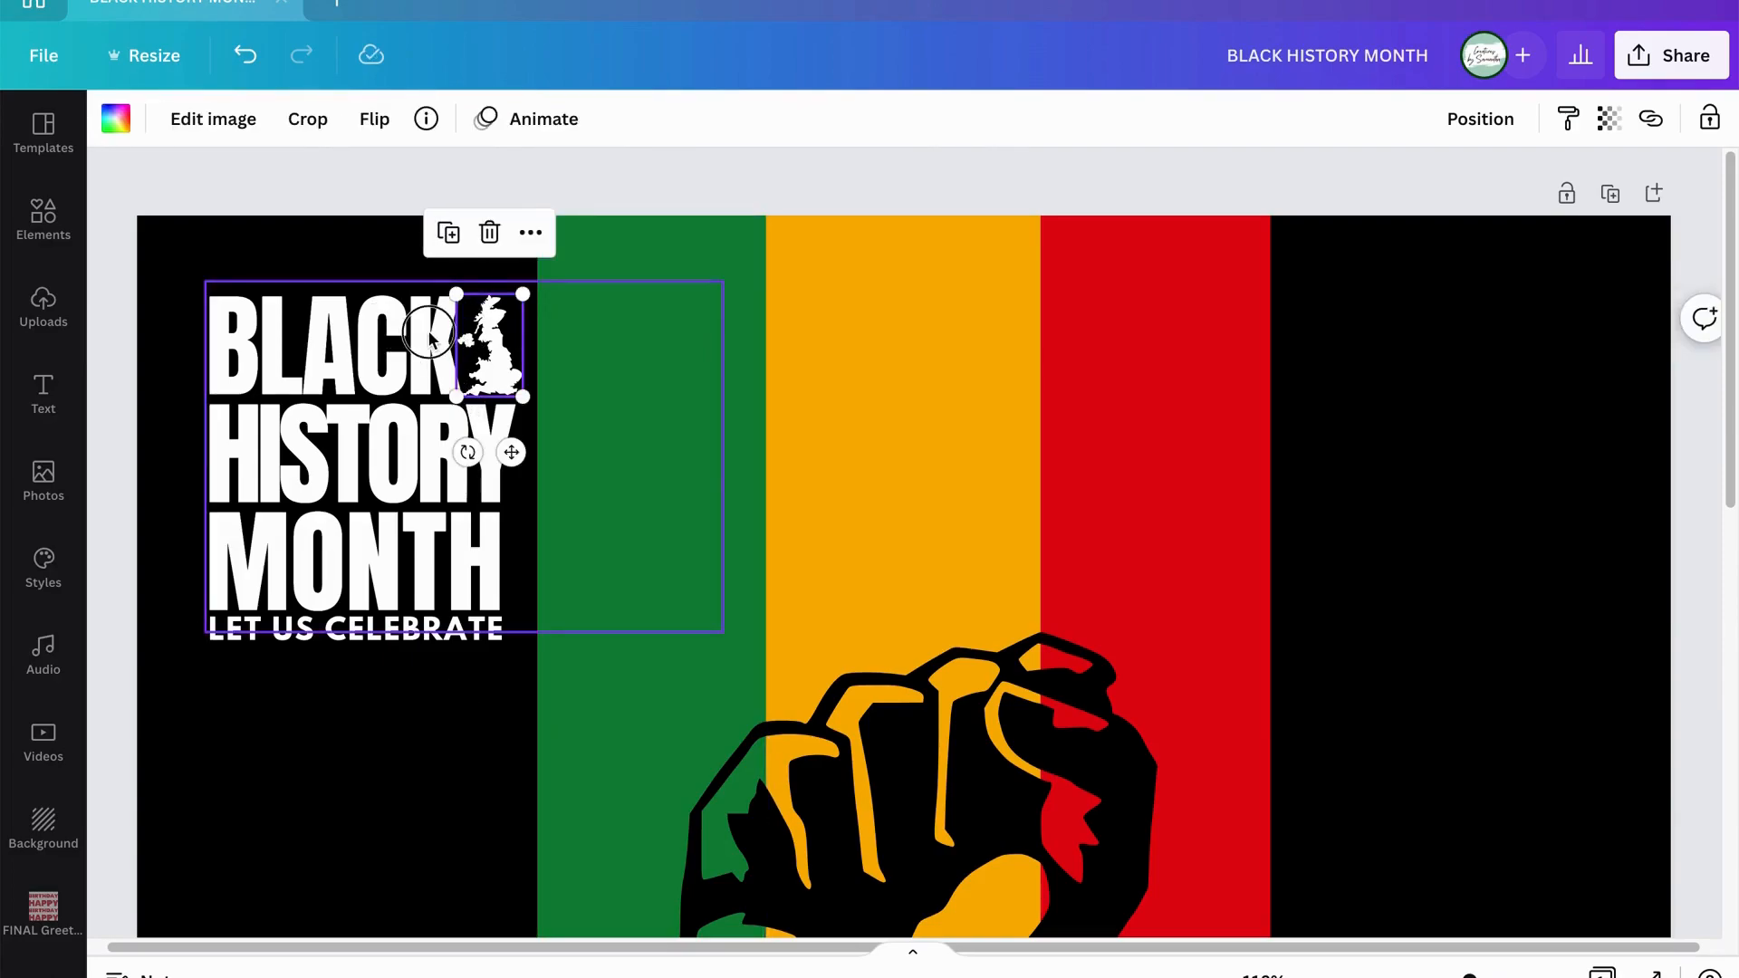
{"action": "left_click", "coordinate": [429, 337]}
{"action": "left_click_drag", "start_coordinate": [458, 342], "coordinate": [217, 323]}
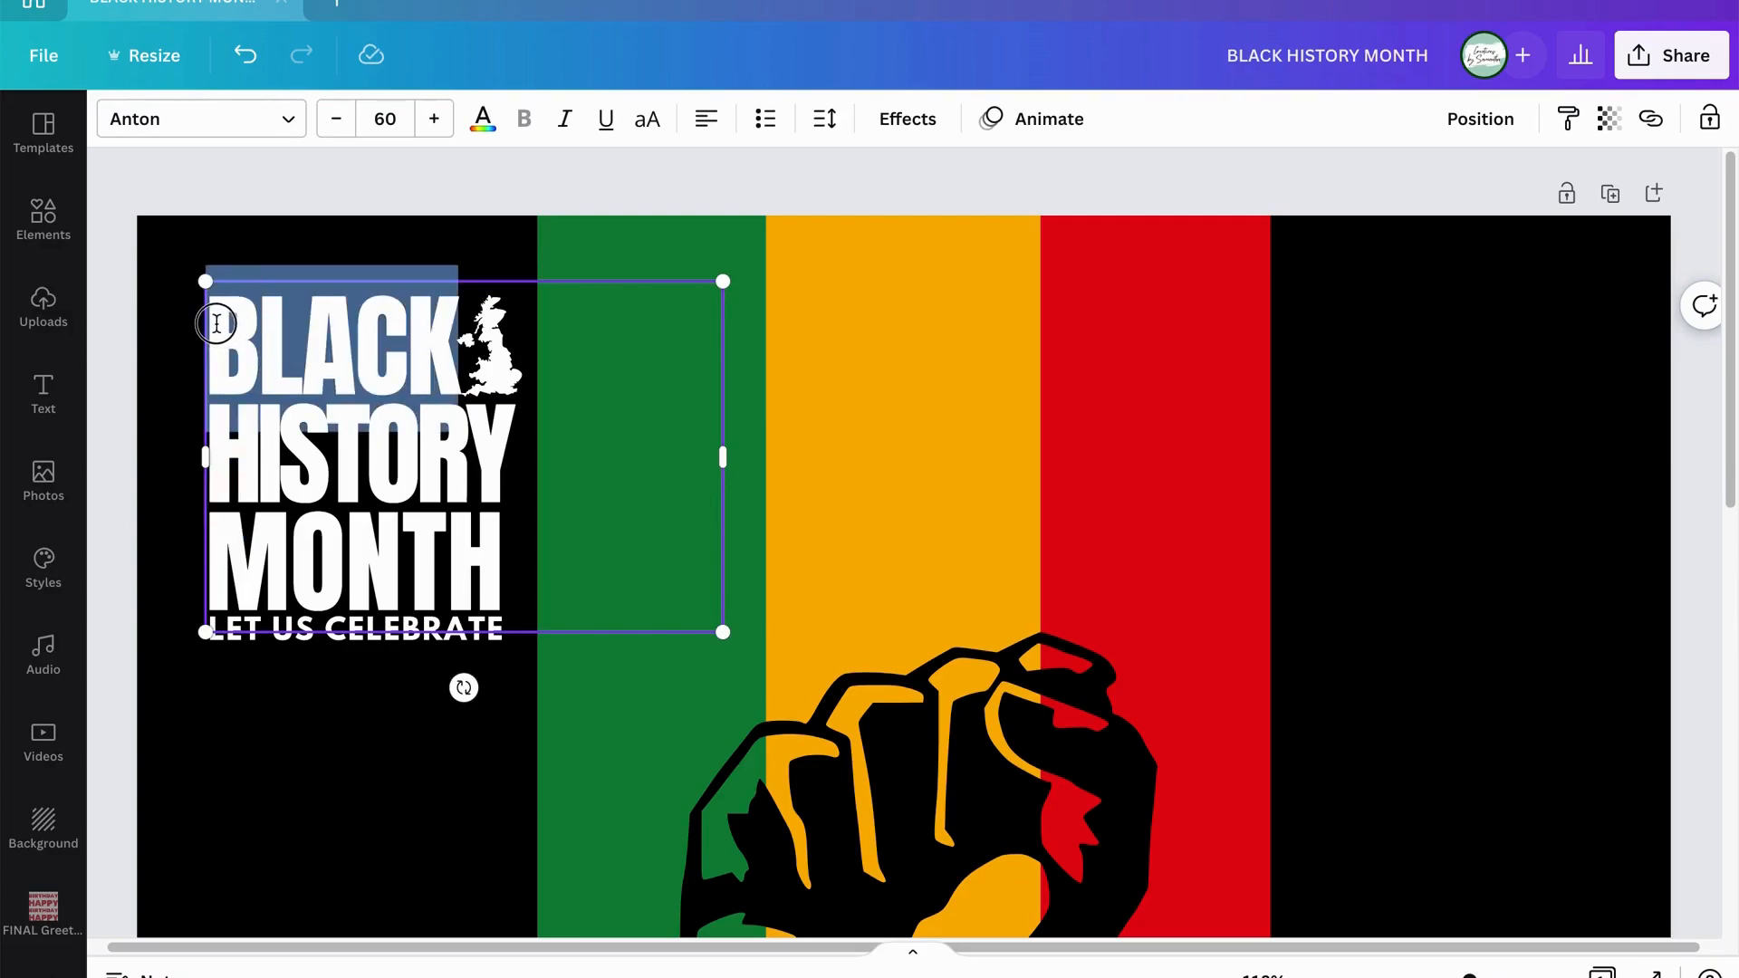
{"action": "left_click", "coordinate": [824, 119]}
{"action": "left_click_drag", "start_coordinate": [895, 223], "coordinate": [897, 227]}
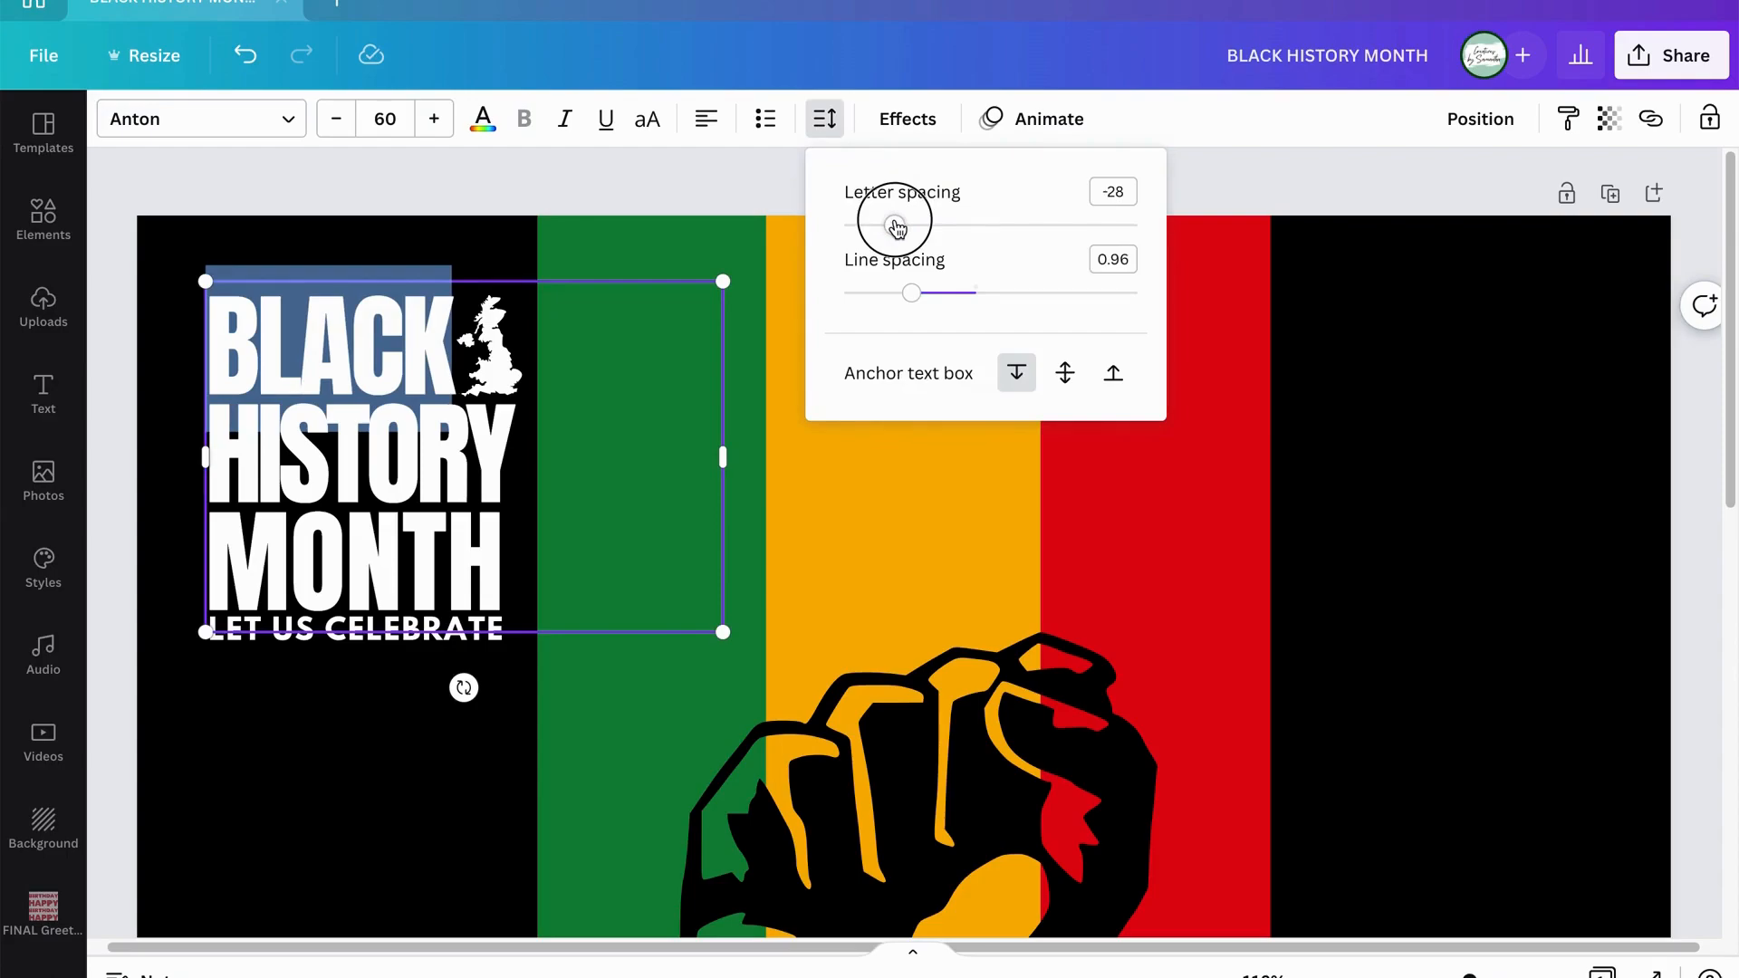
{"action": "left_click", "coordinate": [1177, 485]}
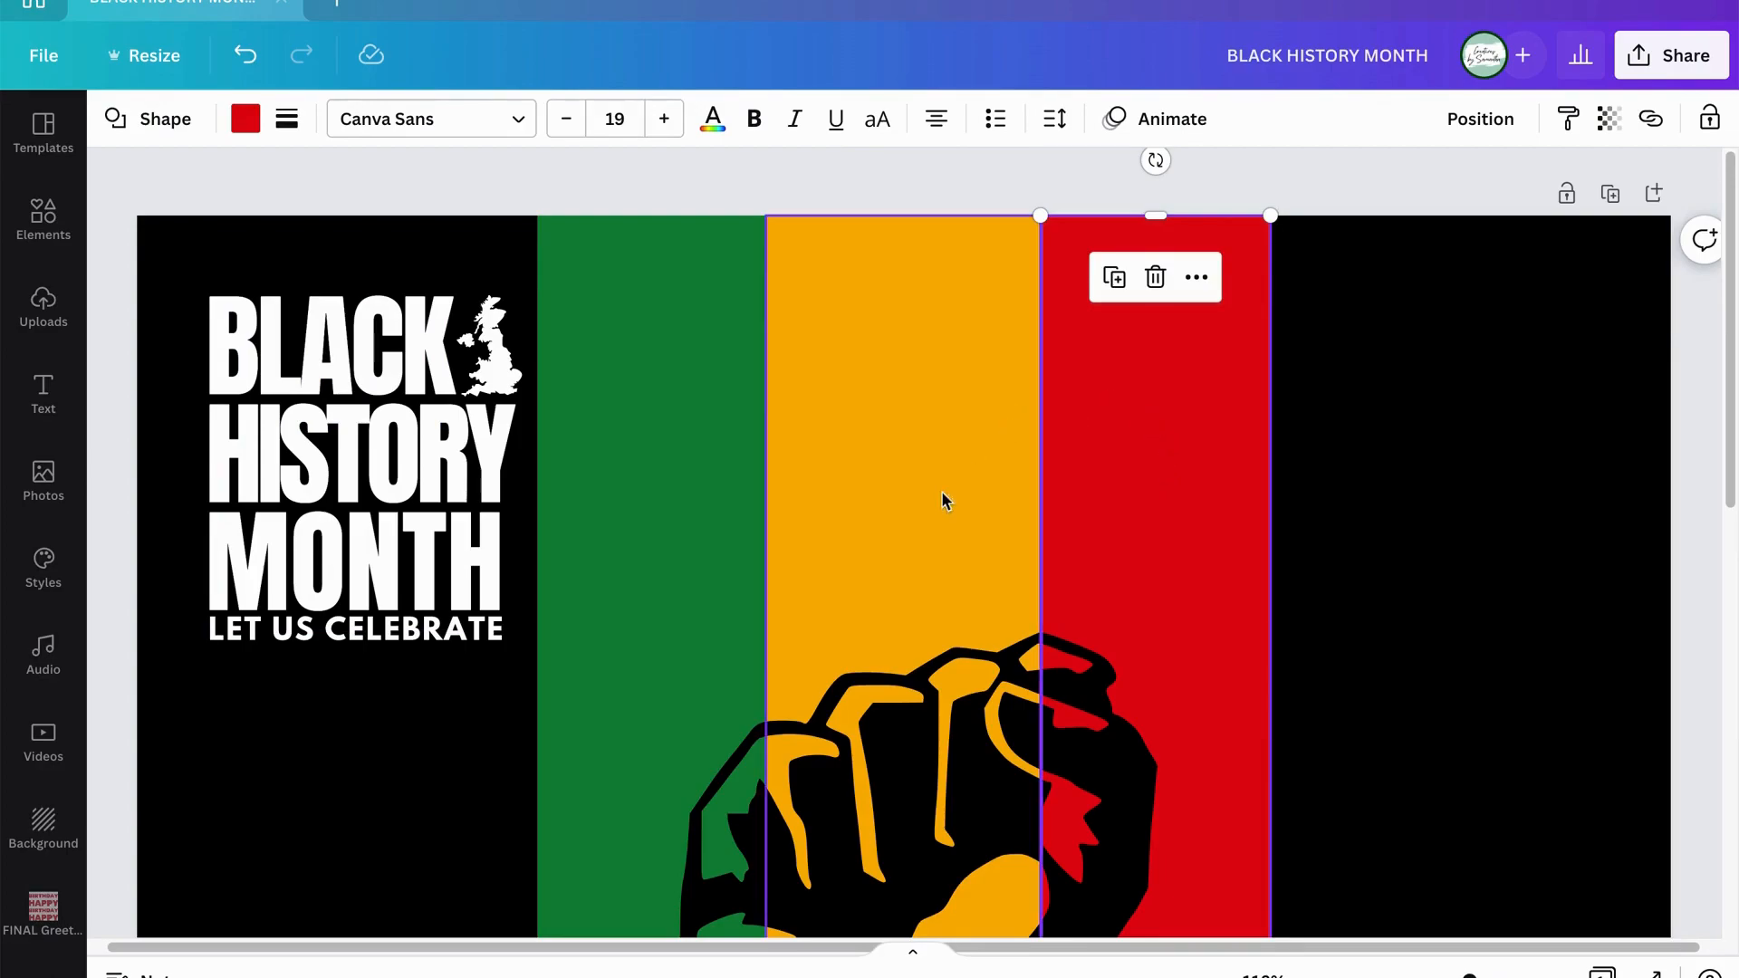
Set the letter spacing of the word HISTORY in the heading to -21.
{"action": "left_click", "coordinate": [412, 453]}
{"action": "double_click", "coordinate": [412, 451]}
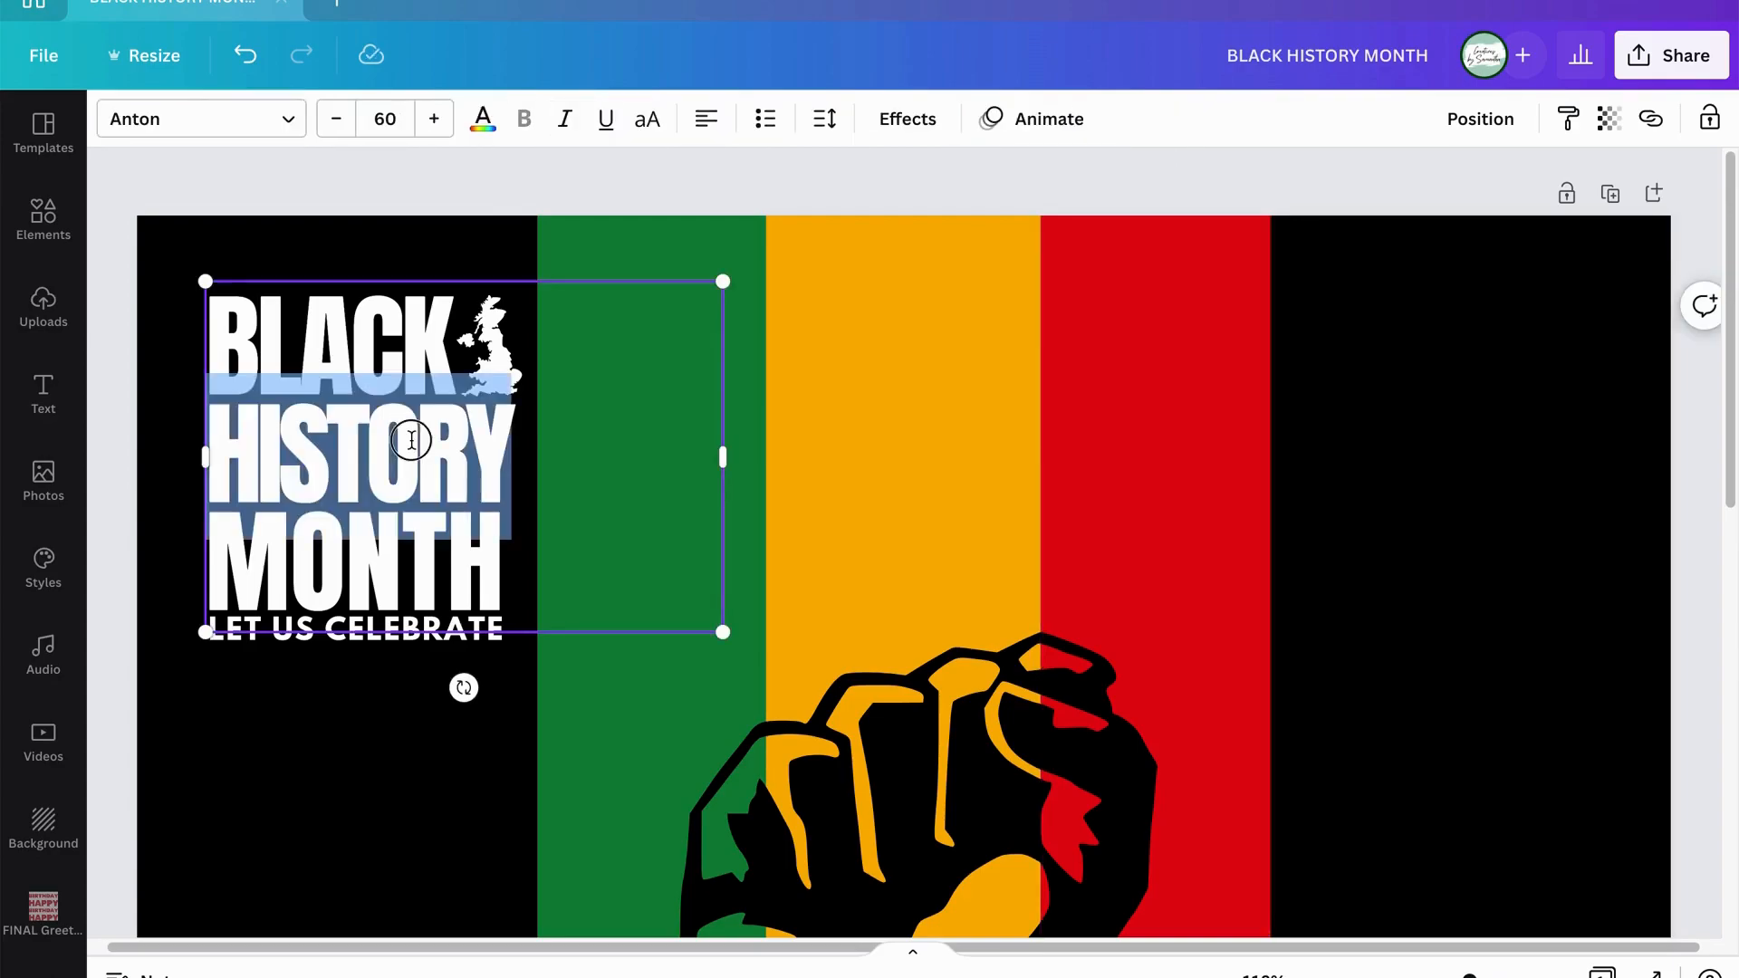
{"action": "left_click_drag", "start_coordinate": [546, 492], "coordinate": [208, 453]}
{"action": "left_click", "coordinate": [824, 119]}
{"action": "left_click_drag", "start_coordinate": [895, 234], "coordinate": [899, 235]}
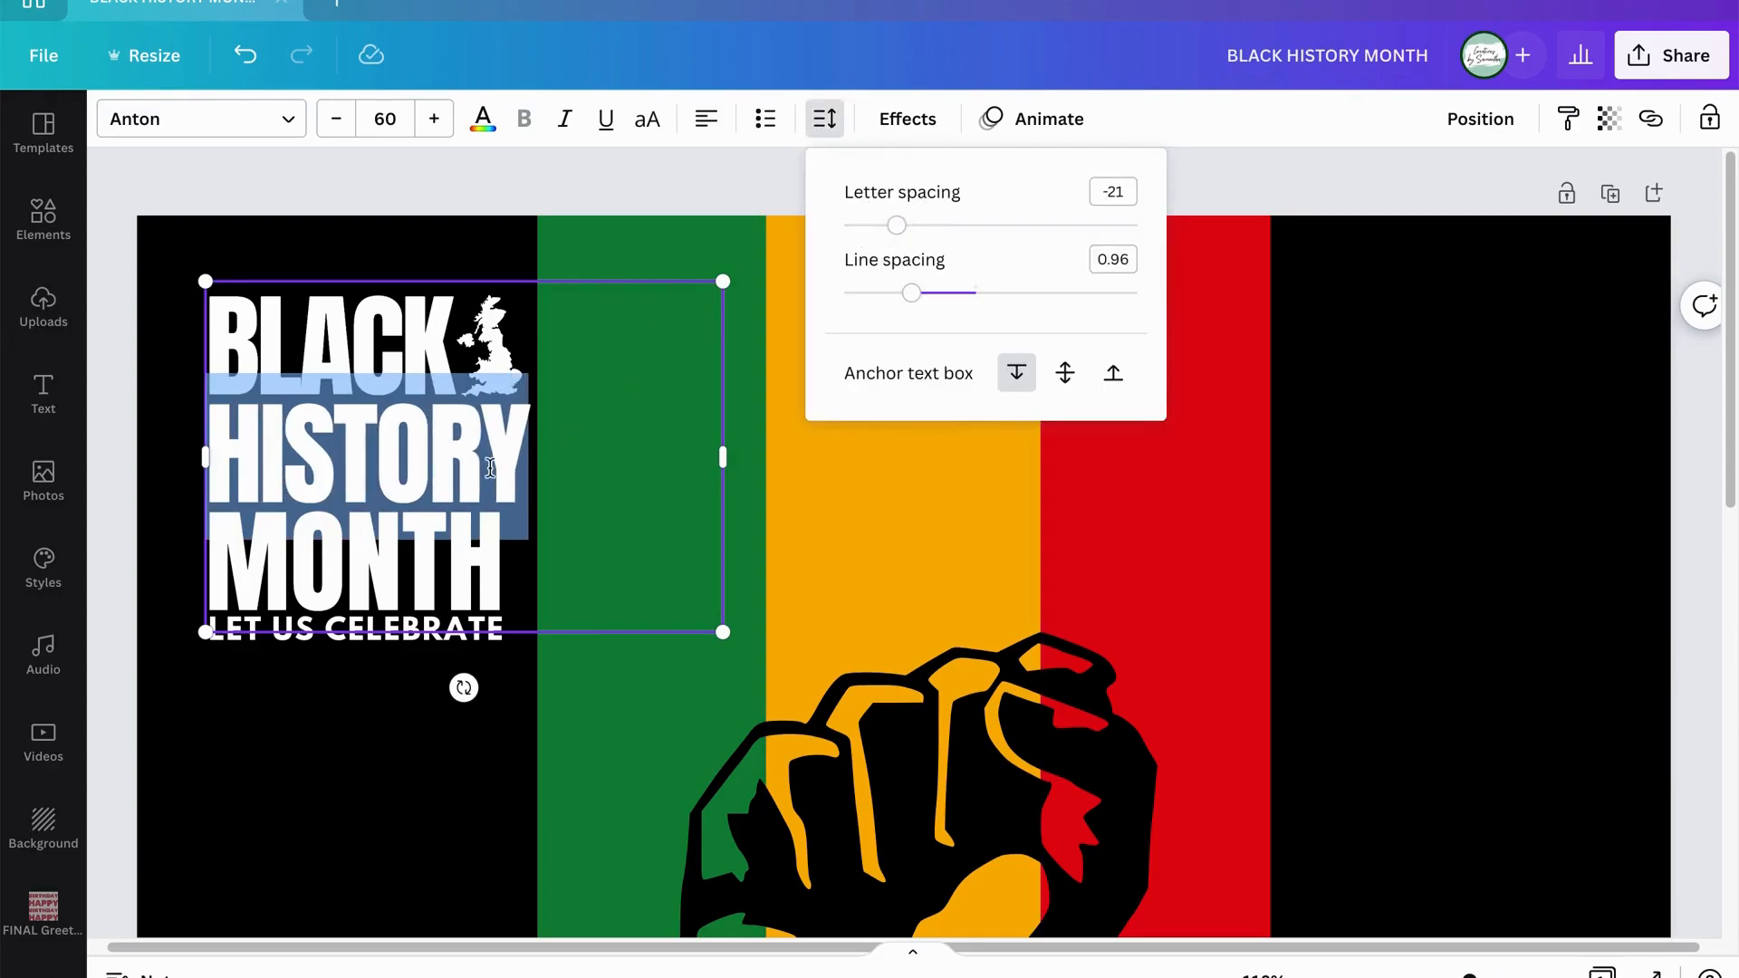
{"action": "left_click", "coordinate": [487, 346]}
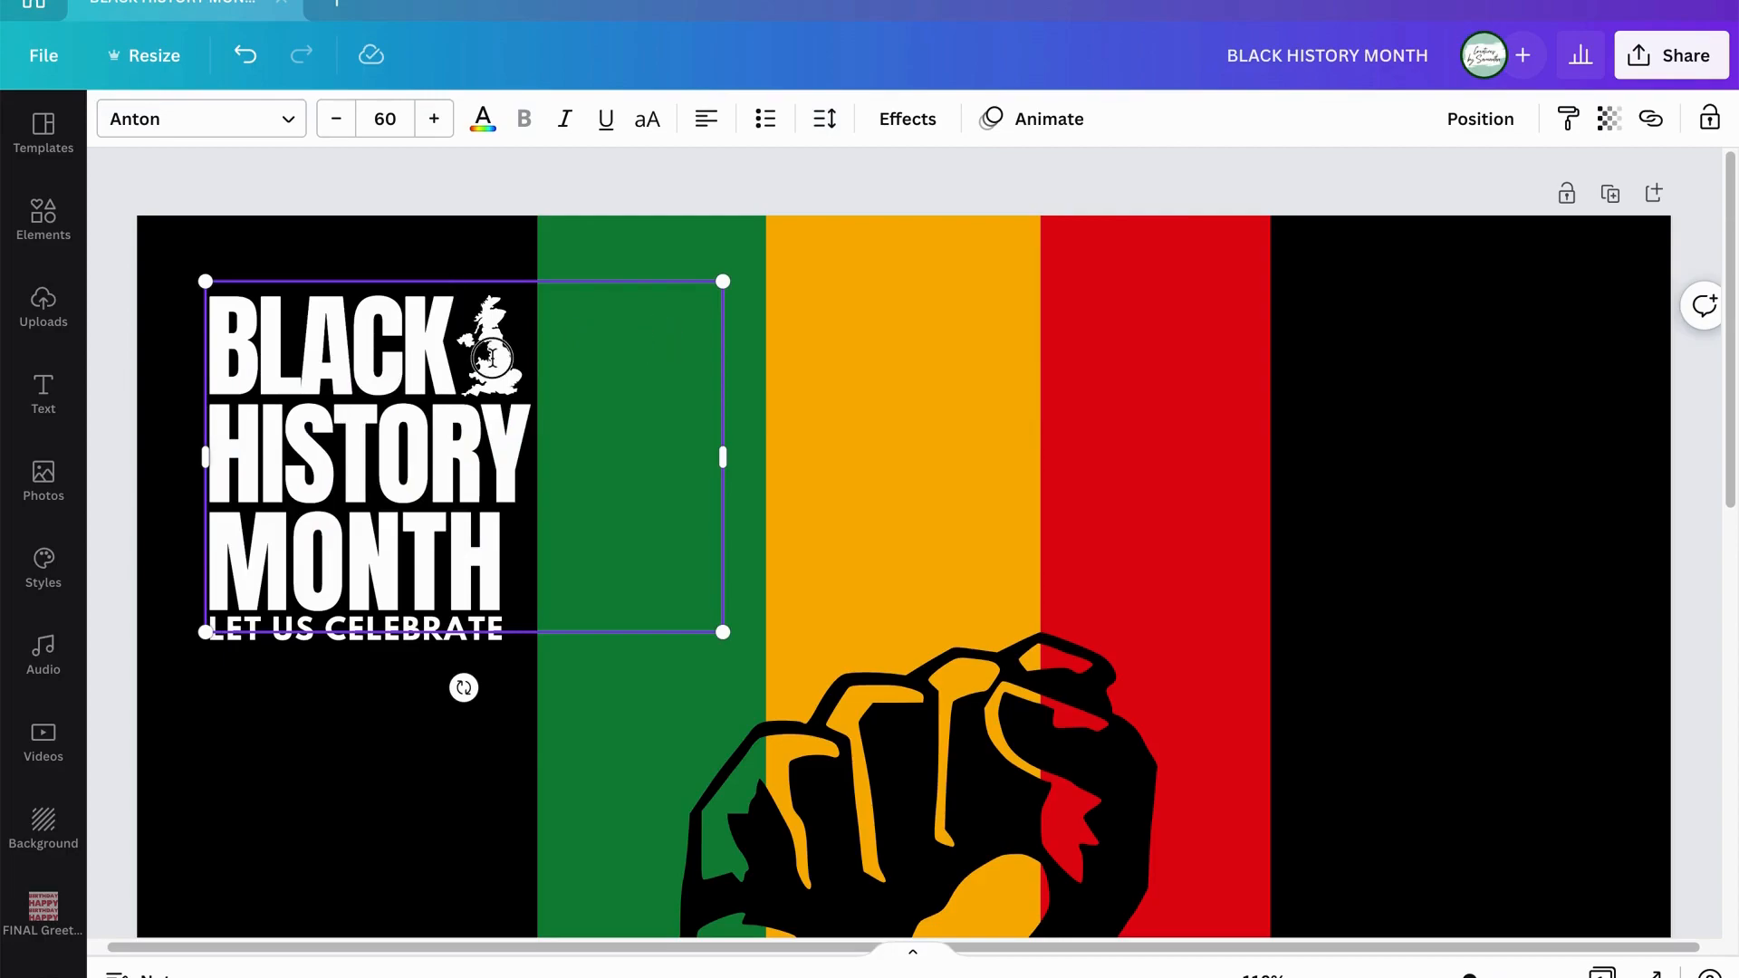
Set the letter spacing of the word MONTH in the heading to 34.
{"action": "left_click_drag", "start_coordinate": [513, 561], "coordinate": [221, 563]}
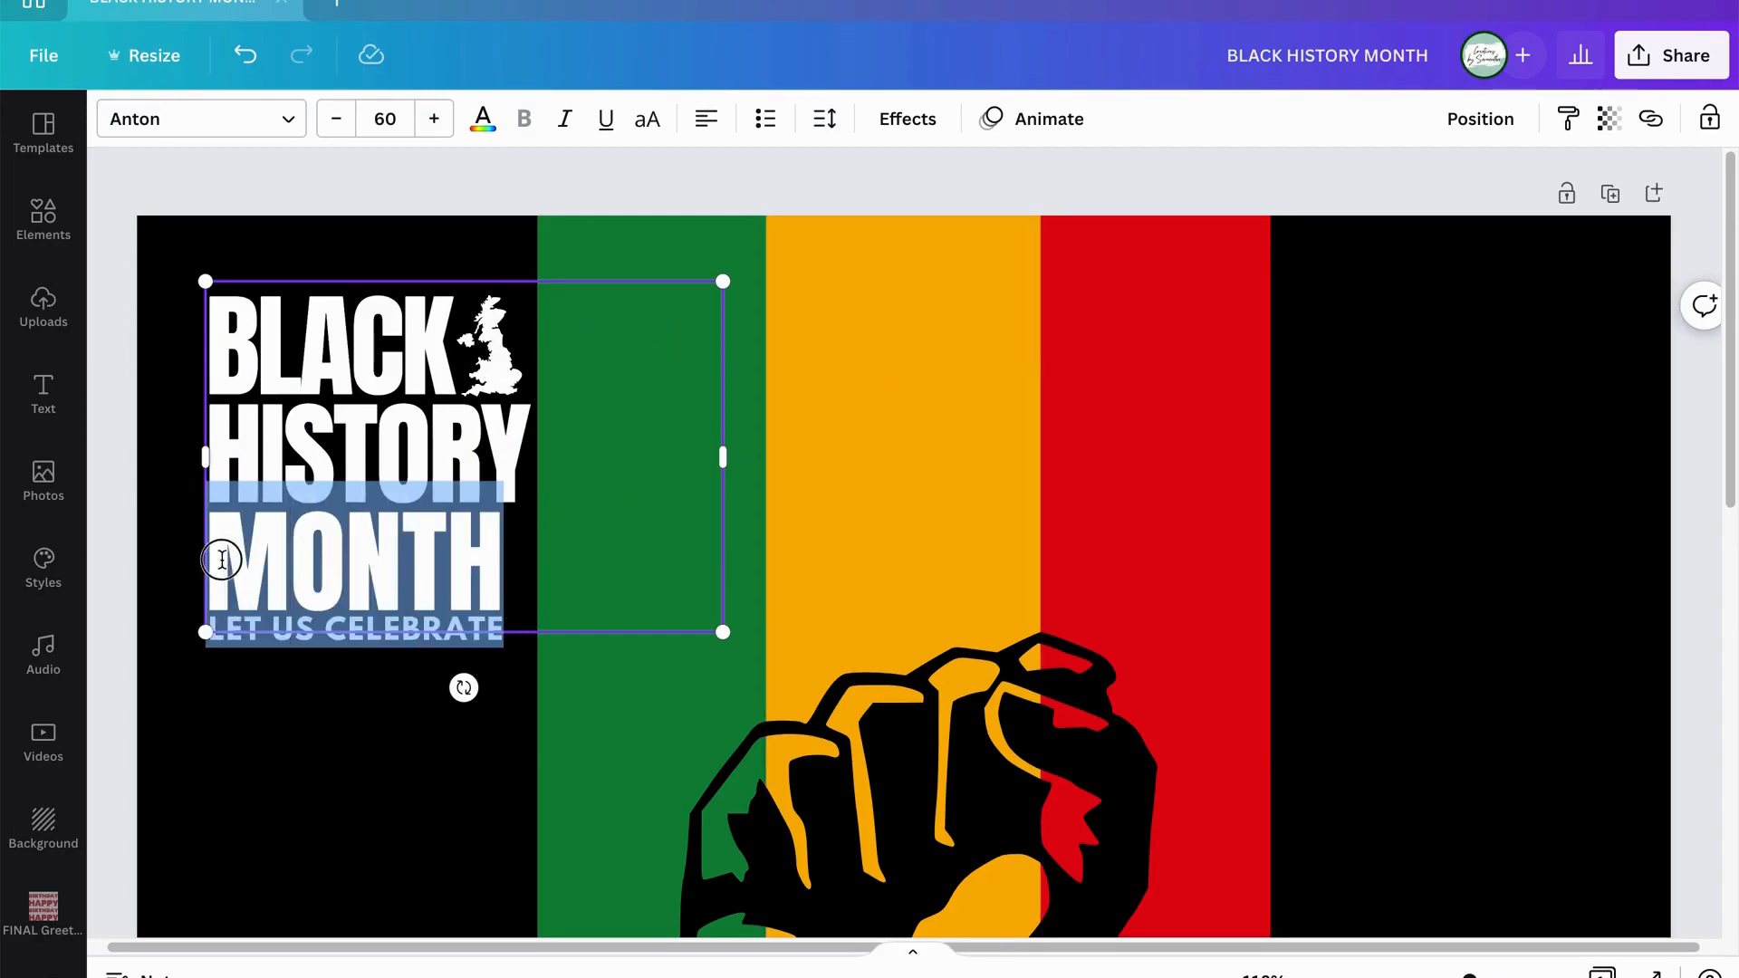
{"action": "left_click", "coordinate": [827, 132]}
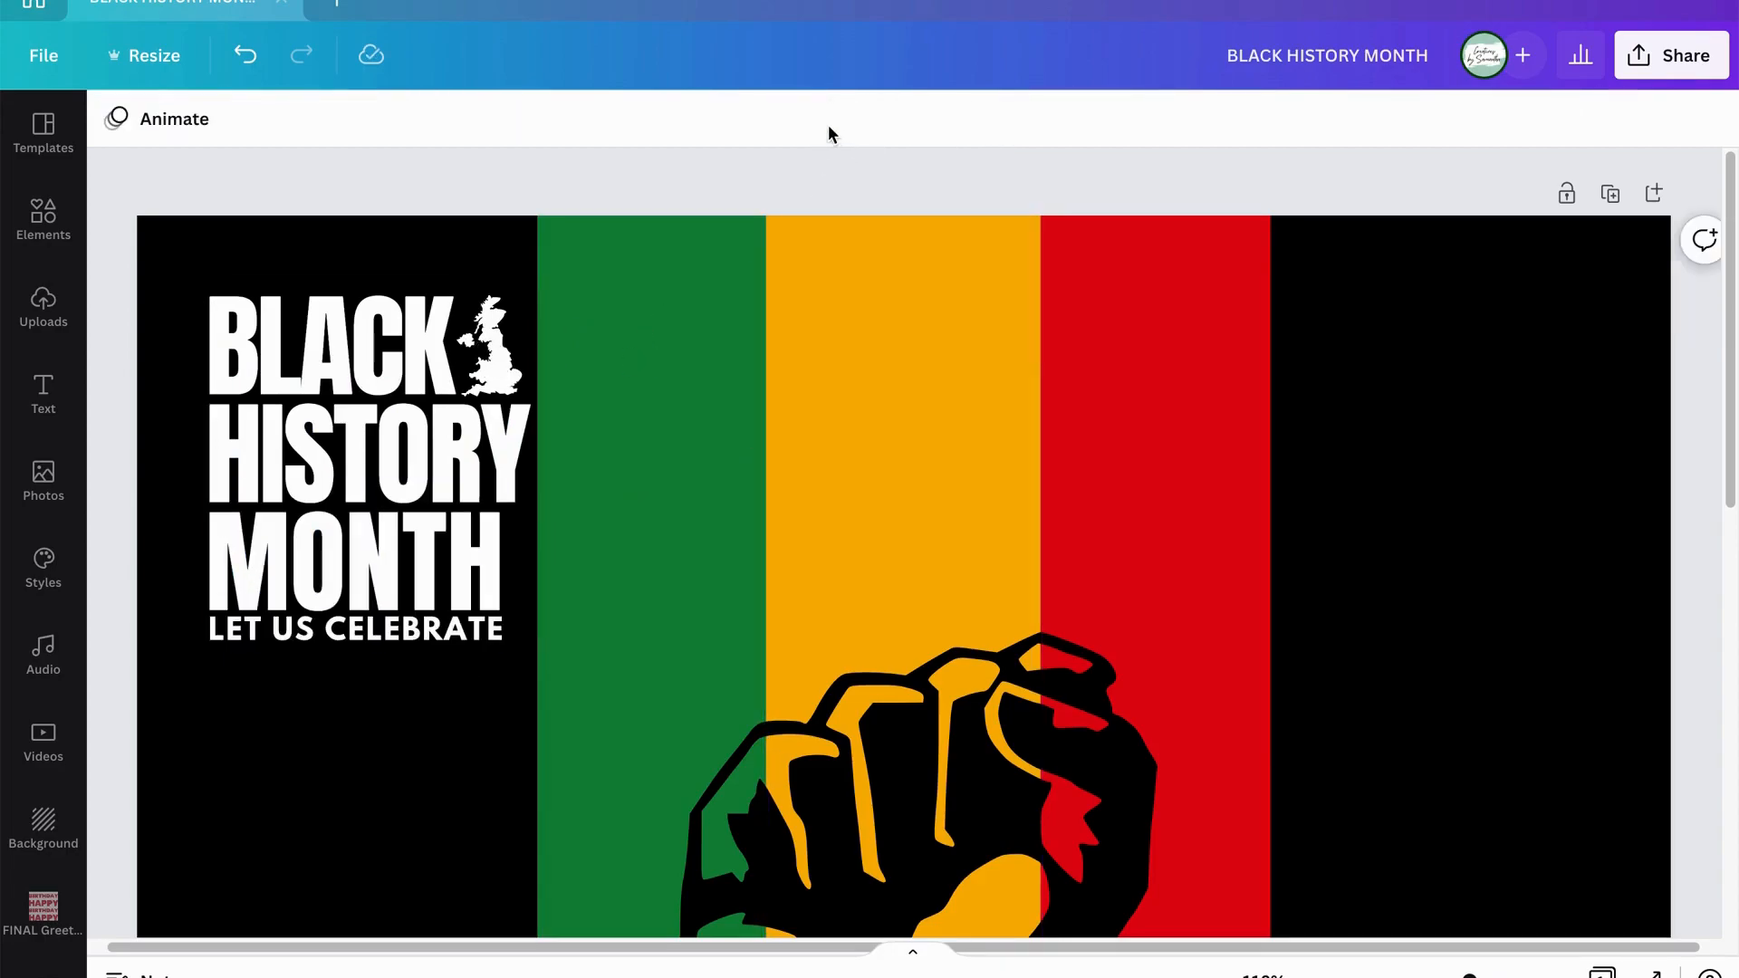
{"action": "left_click", "coordinate": [431, 549]}
{"action": "left_click", "coordinate": [431, 550]}
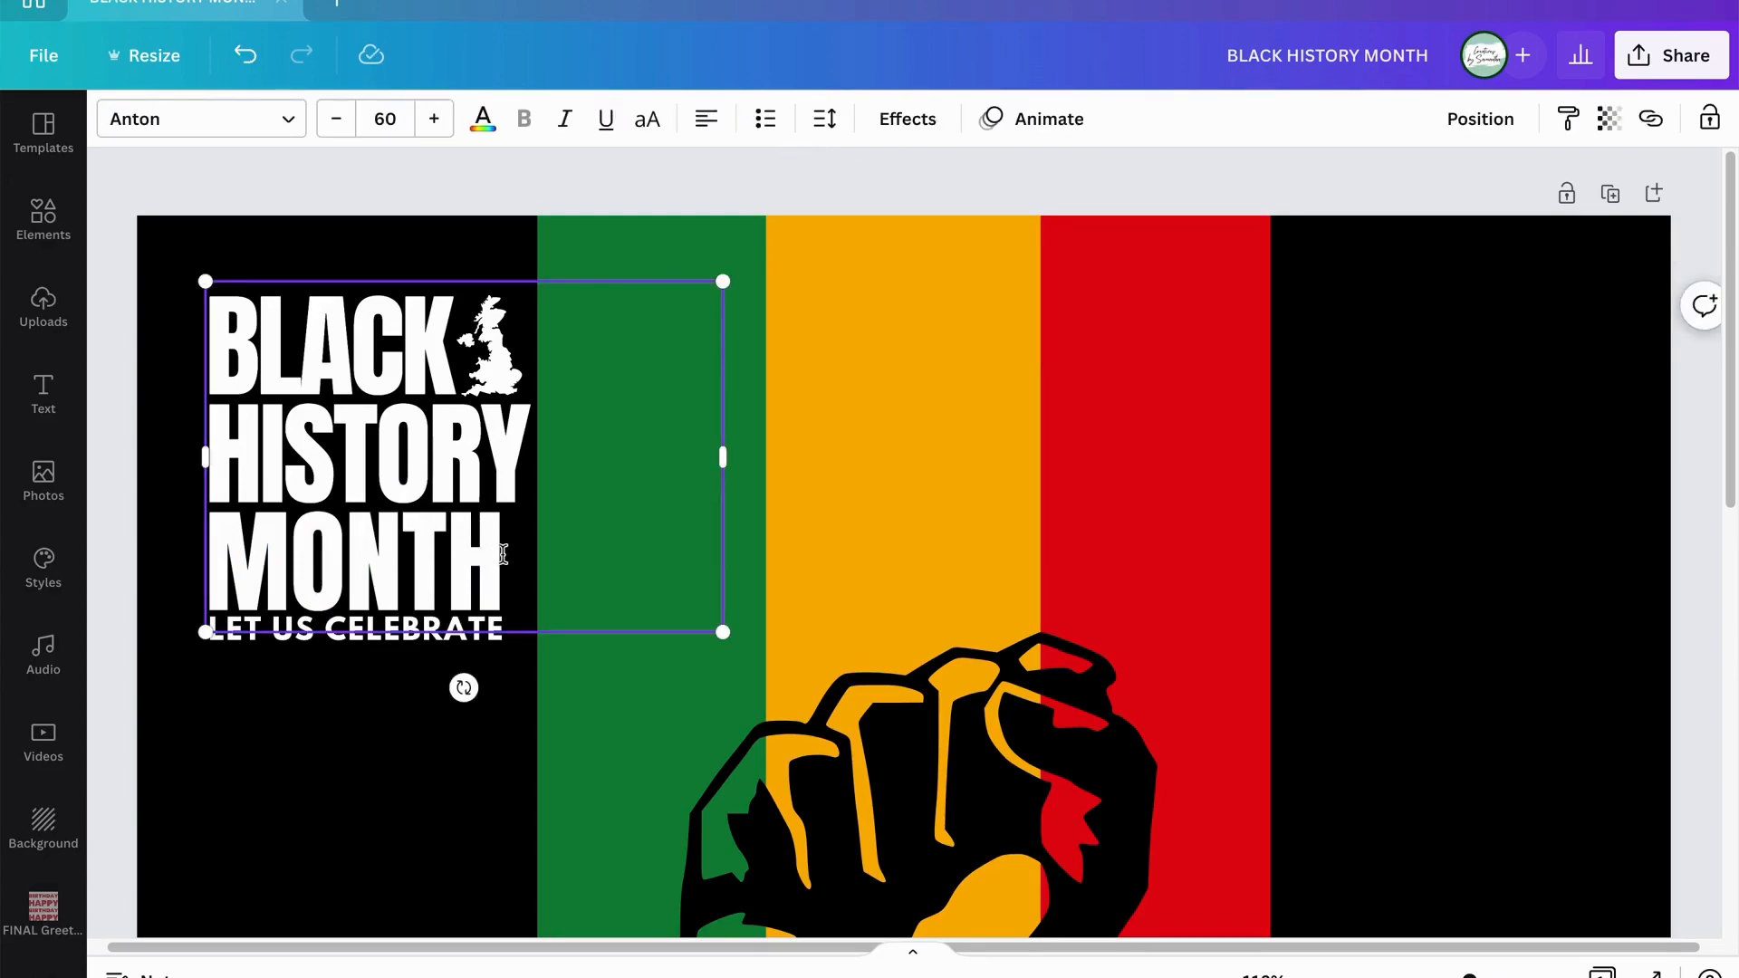
{"action": "left_click_drag", "start_coordinate": [525, 547], "coordinate": [194, 546]}
{"action": "left_click", "coordinate": [824, 118]}
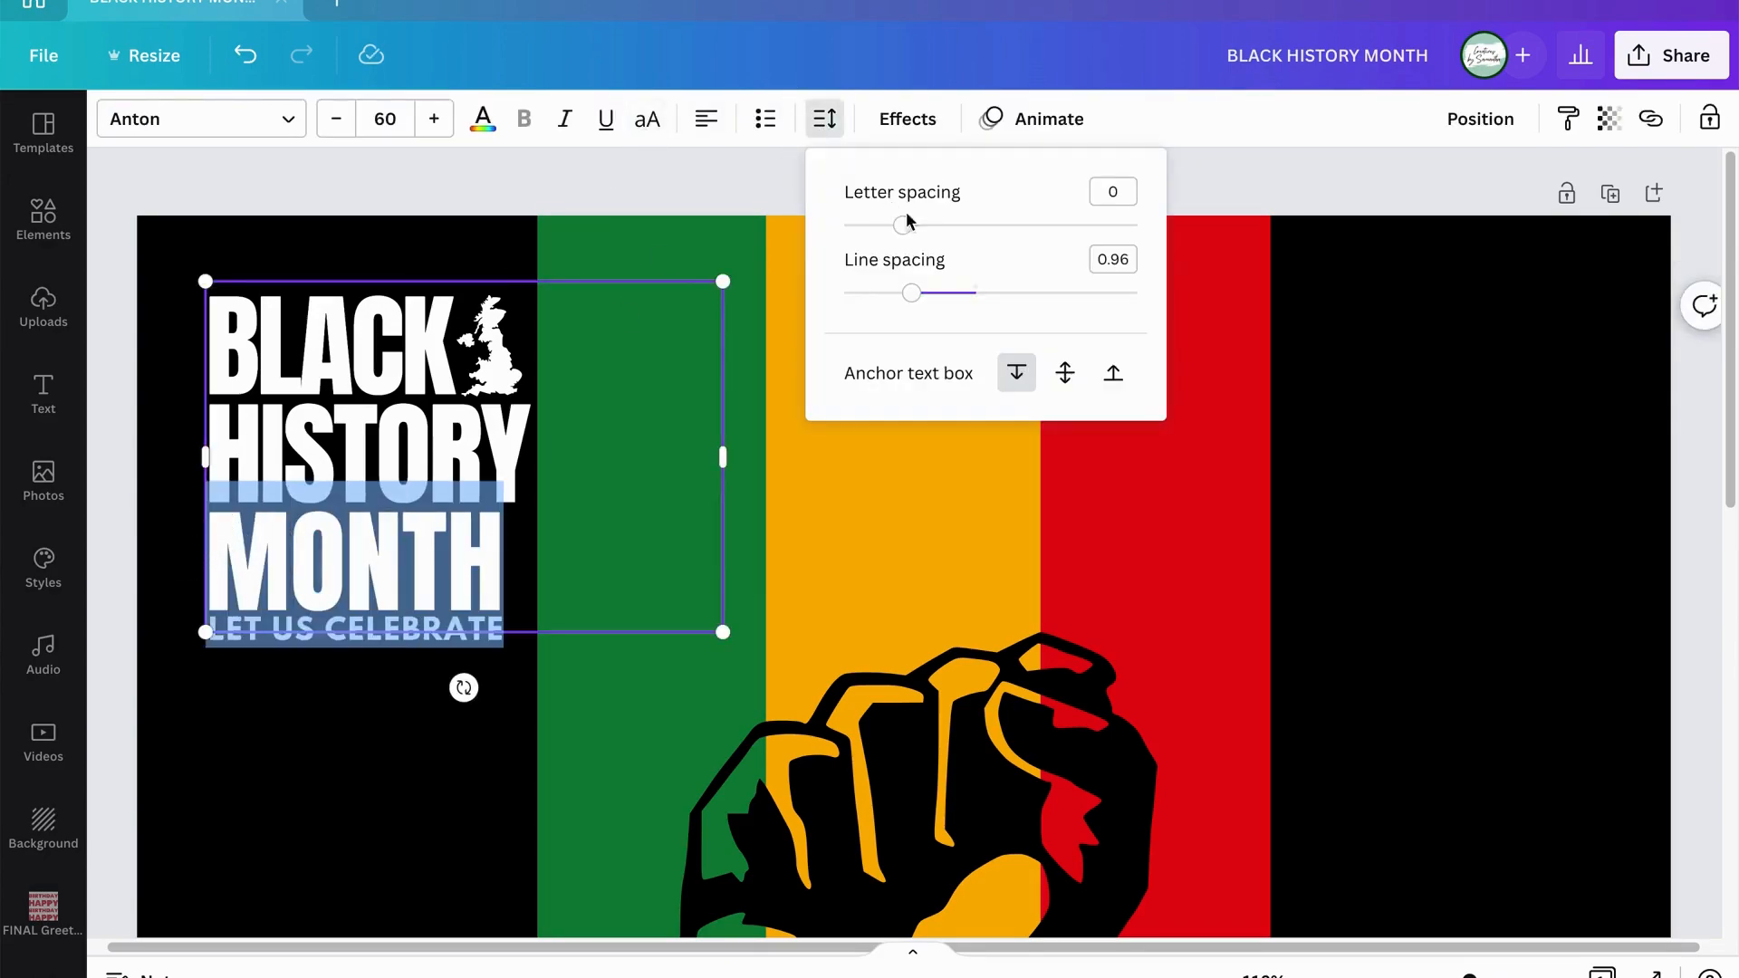
{"action": "left_click_drag", "start_coordinate": [906, 237], "coordinate": [915, 231]}
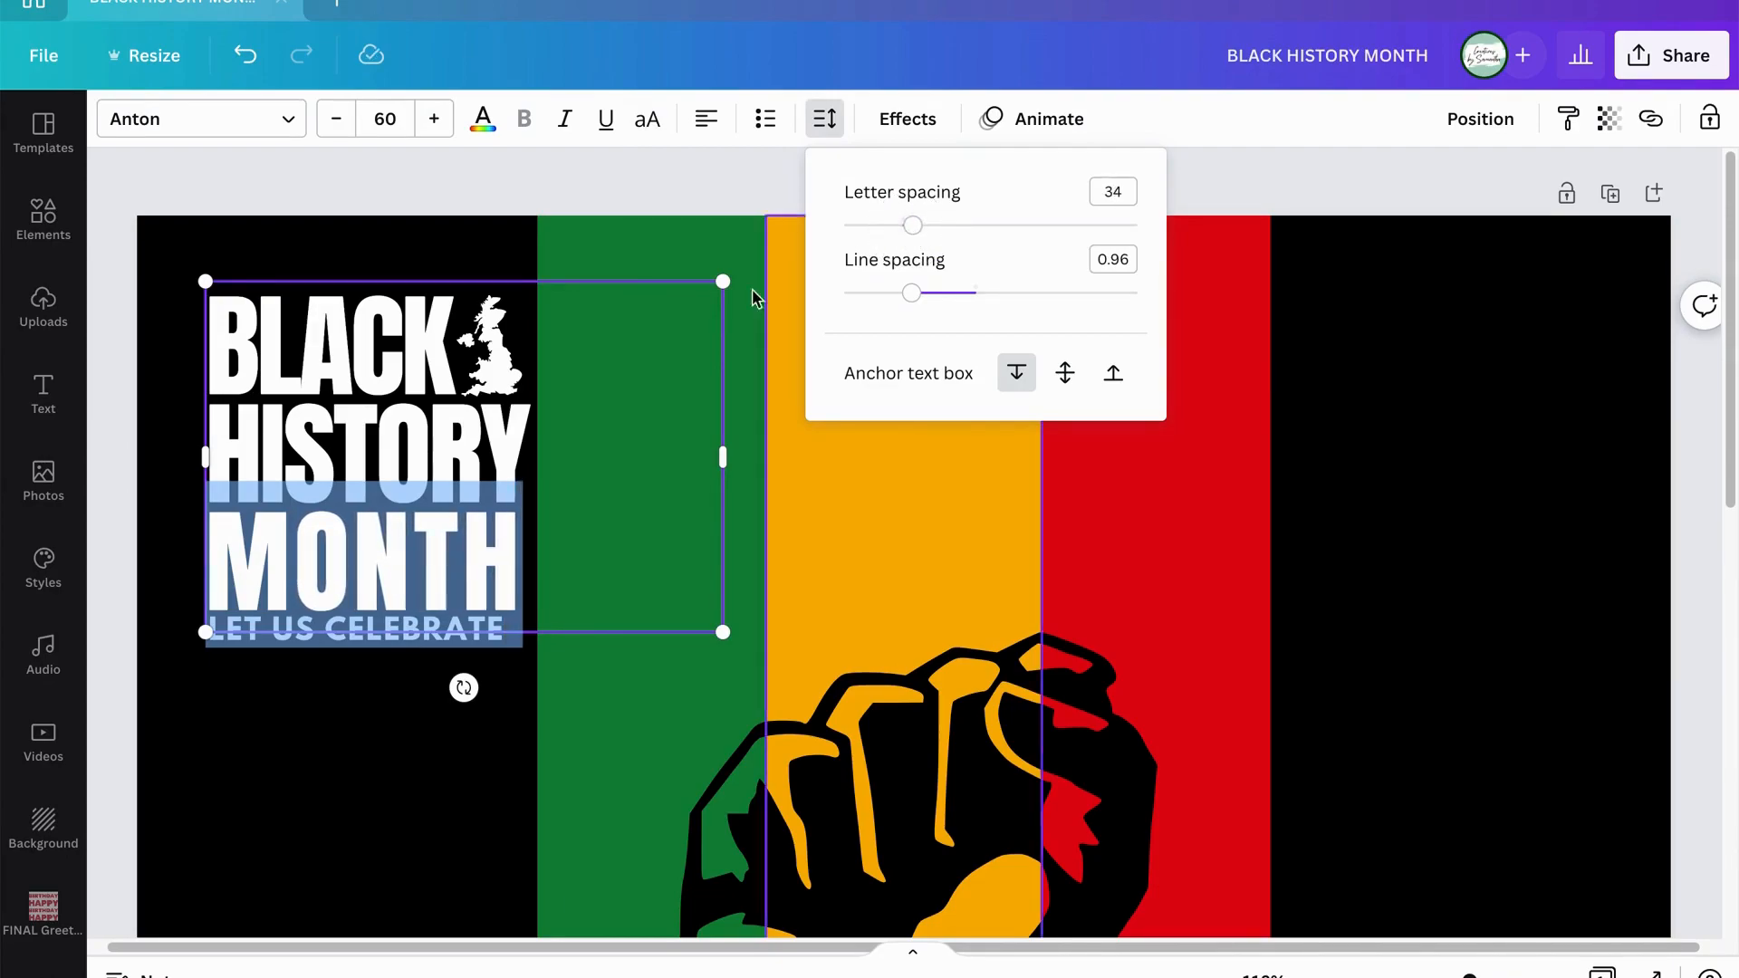
{"action": "left_click", "coordinate": [674, 478]}
Shift the UK map slightly right so its outer edge lines up with the Y of HISTORY, just short of the green stripe.
{"action": "double_click", "coordinate": [392, 380]}
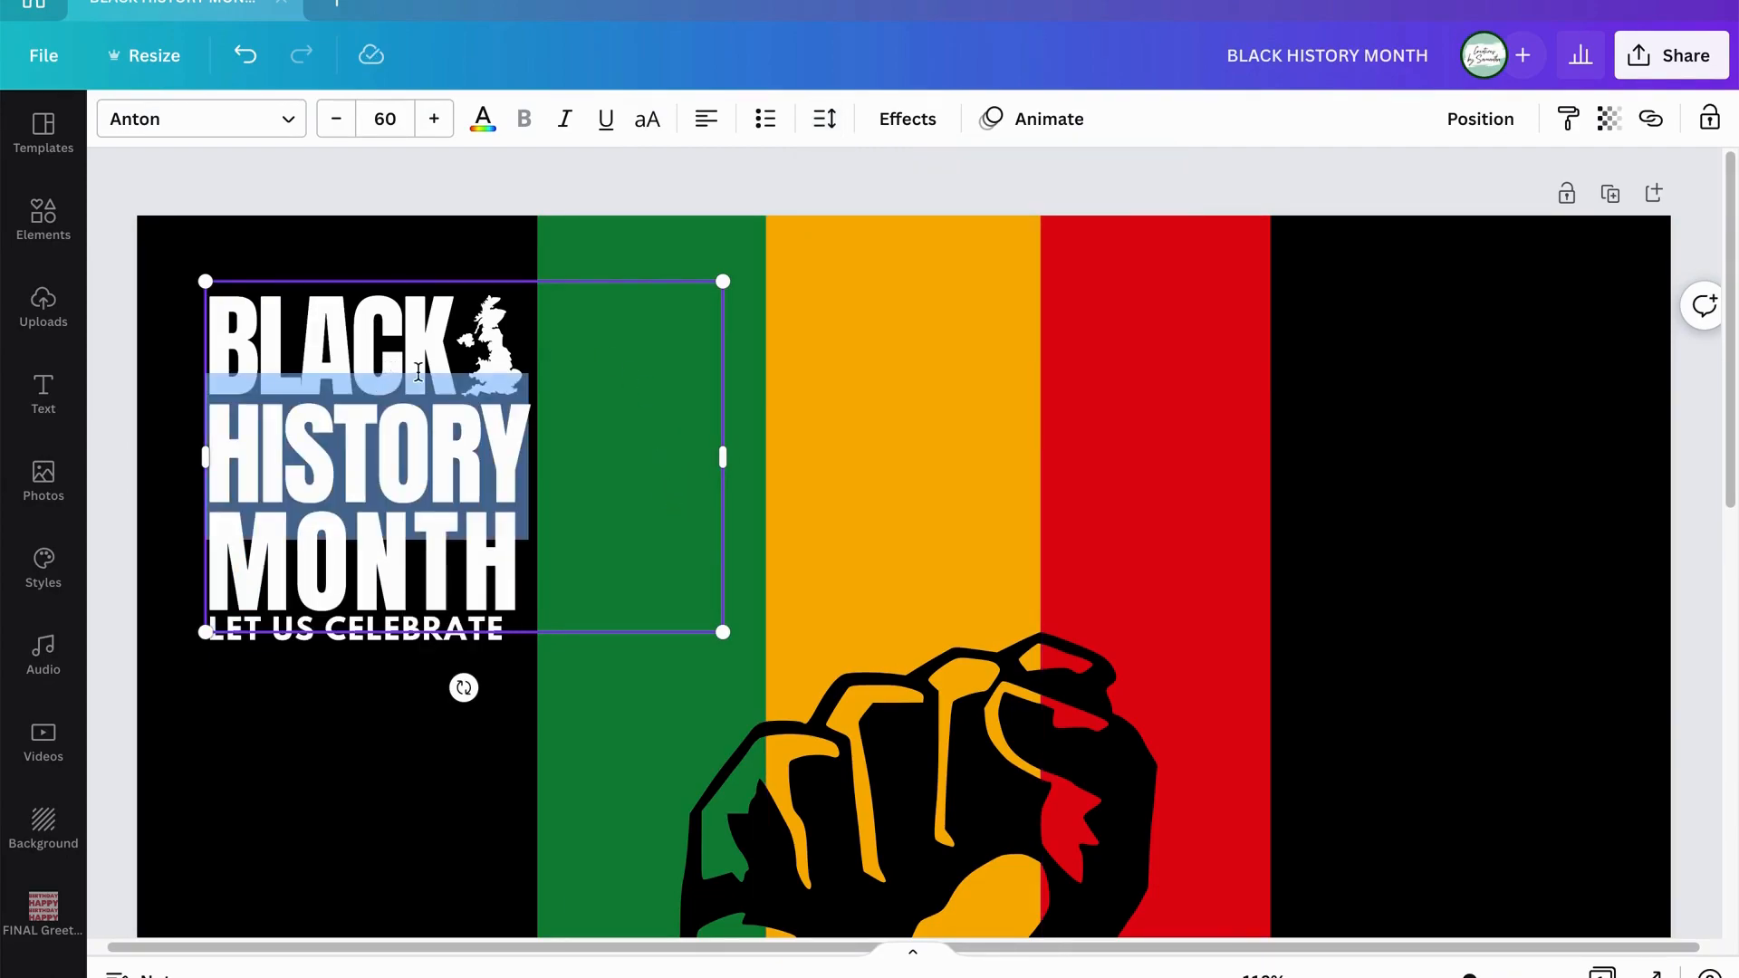
{"action": "left_click", "coordinate": [418, 366]}
{"action": "left_click", "coordinate": [857, 366]}
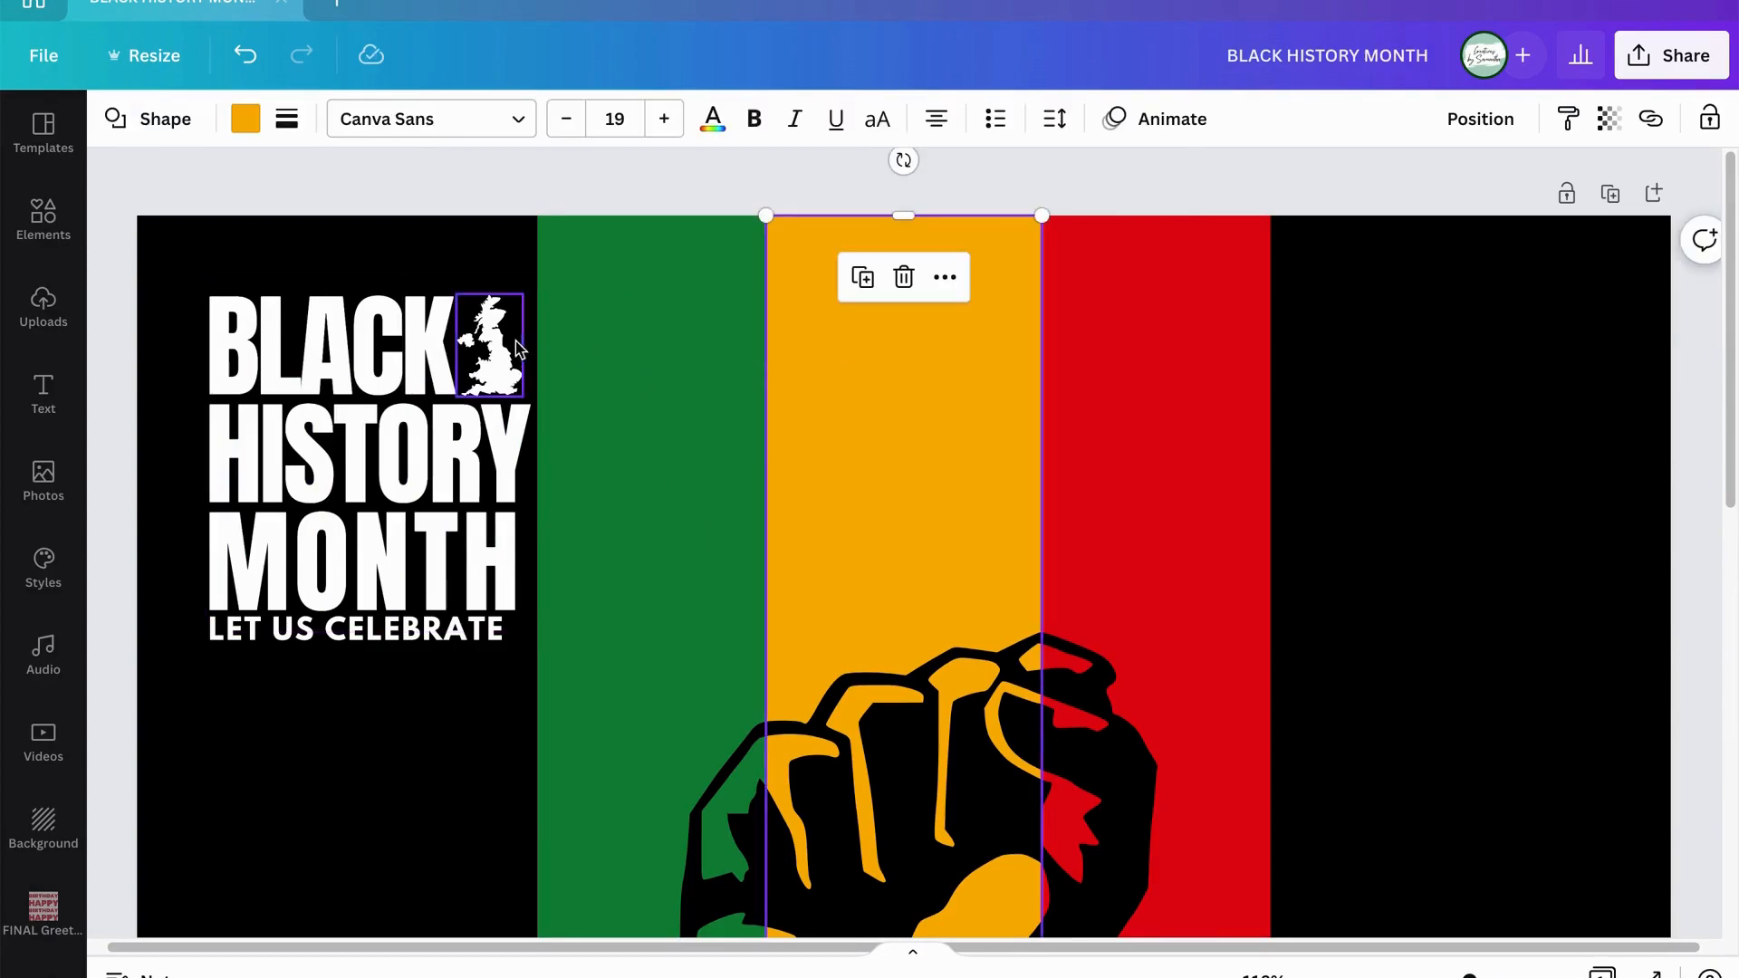
{"action": "left_click", "coordinate": [504, 342]}
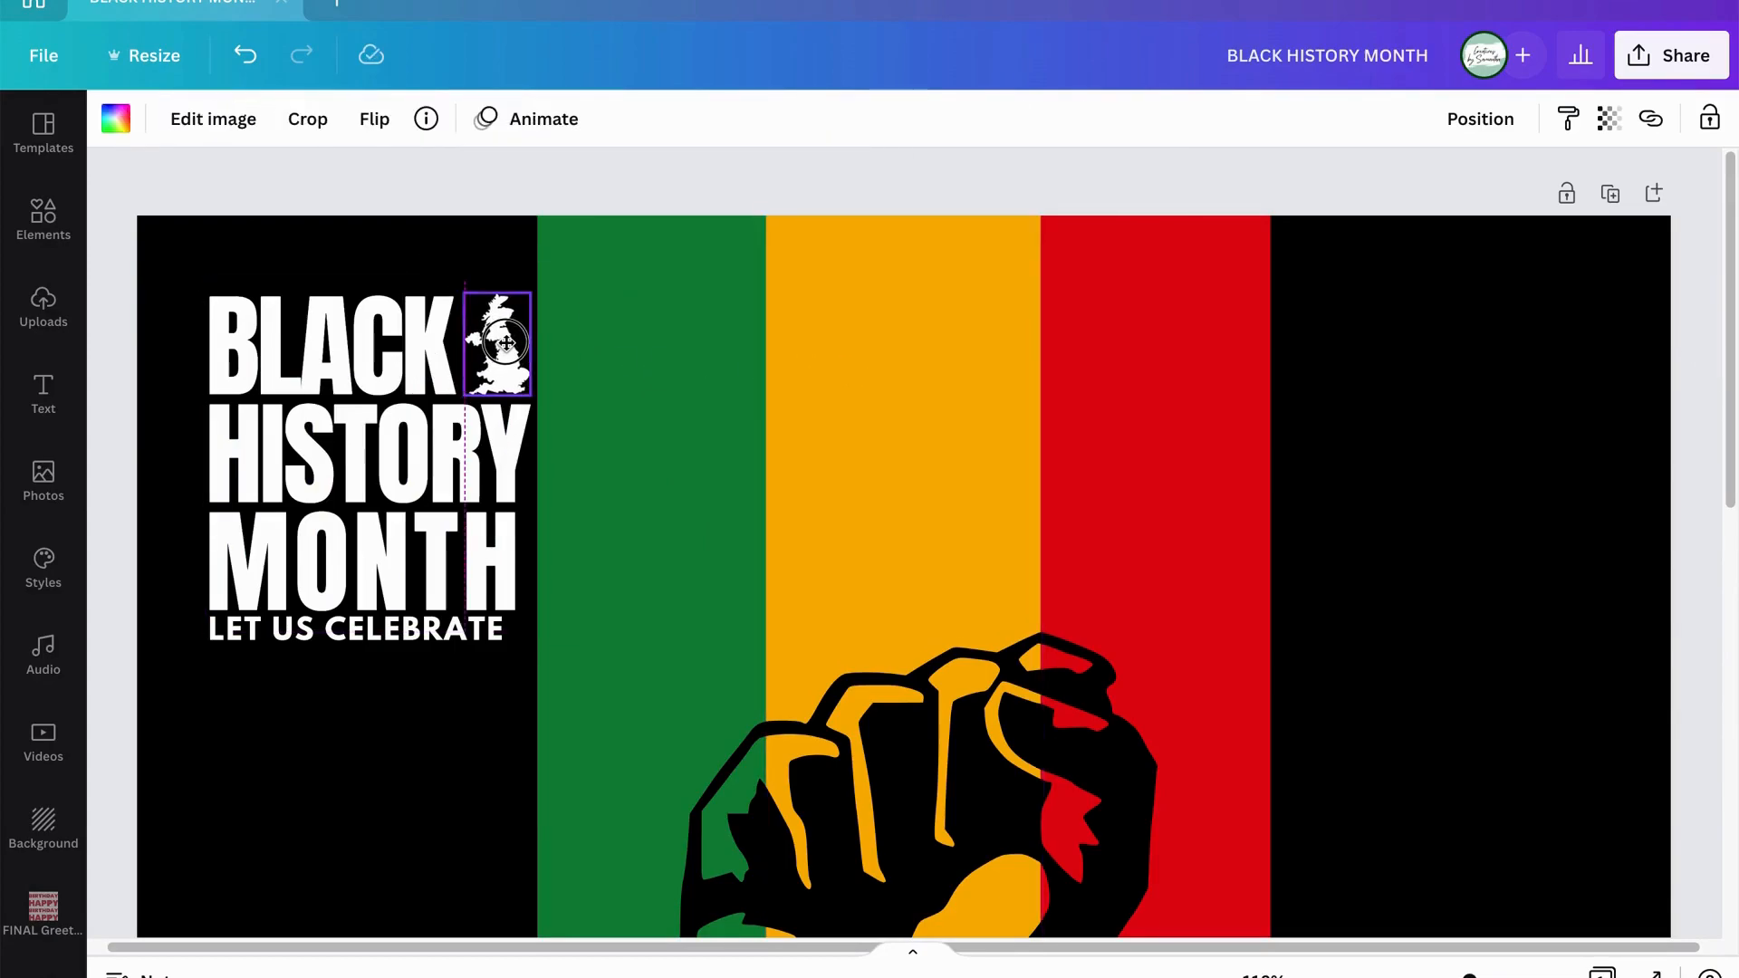
{"action": "left_click", "coordinate": [686, 404]}
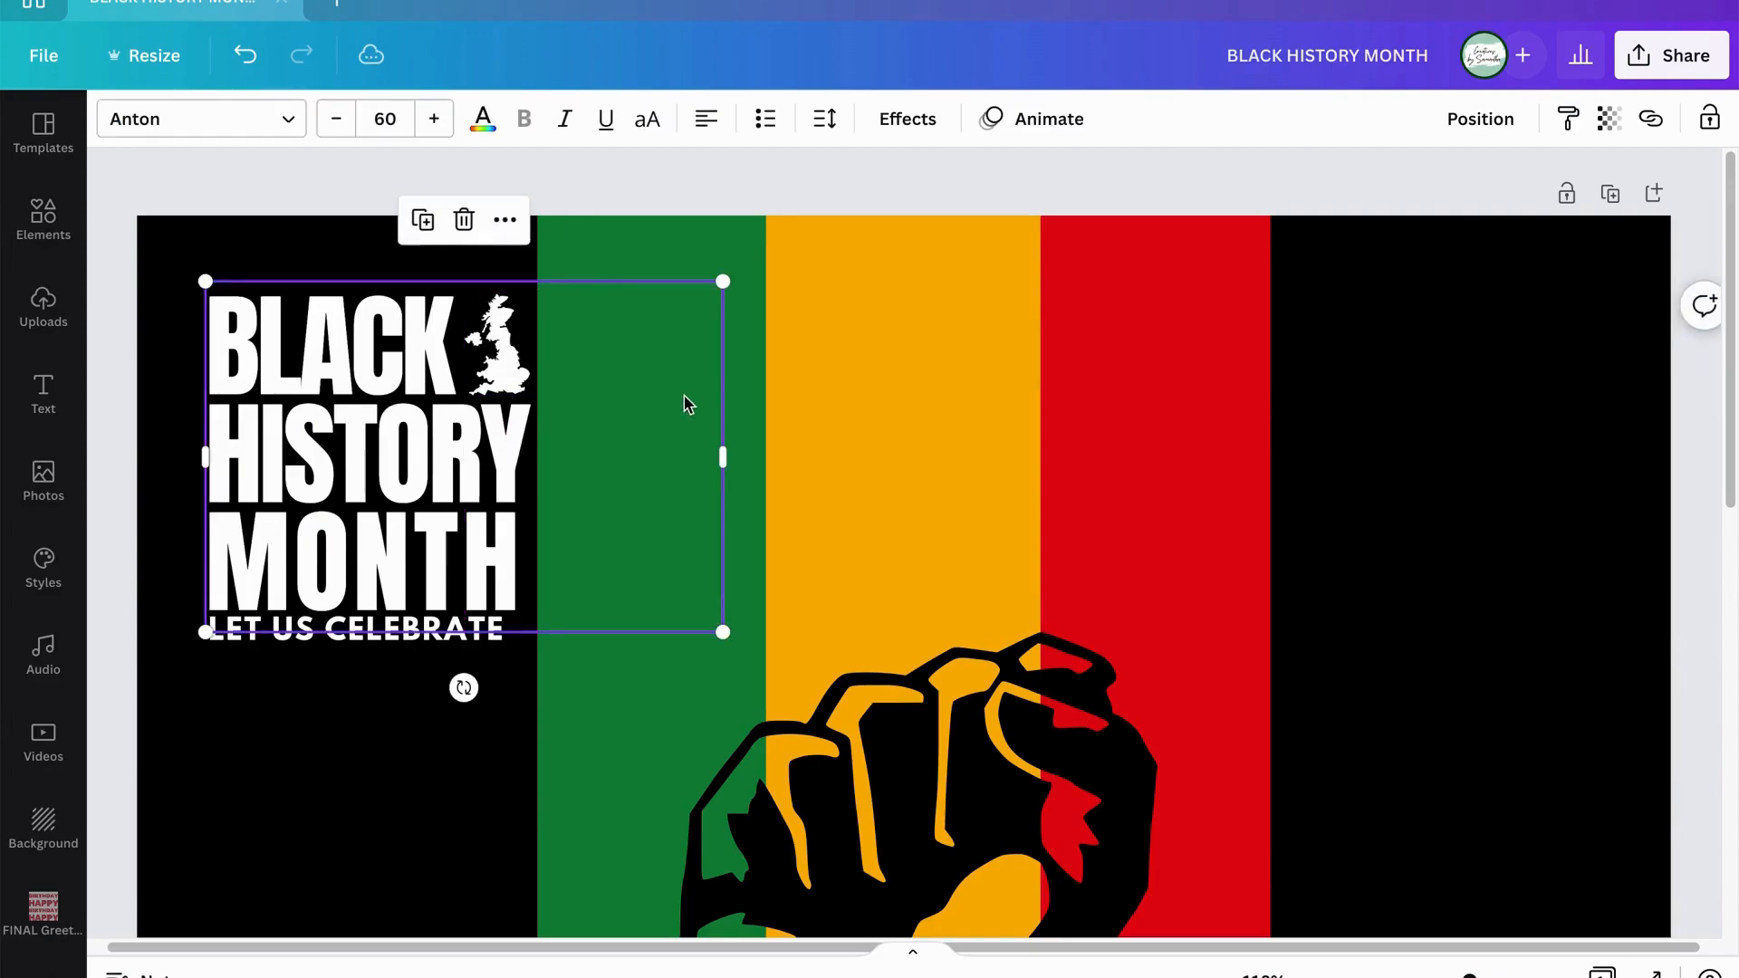
{"action": "left_click", "coordinate": [513, 369]}
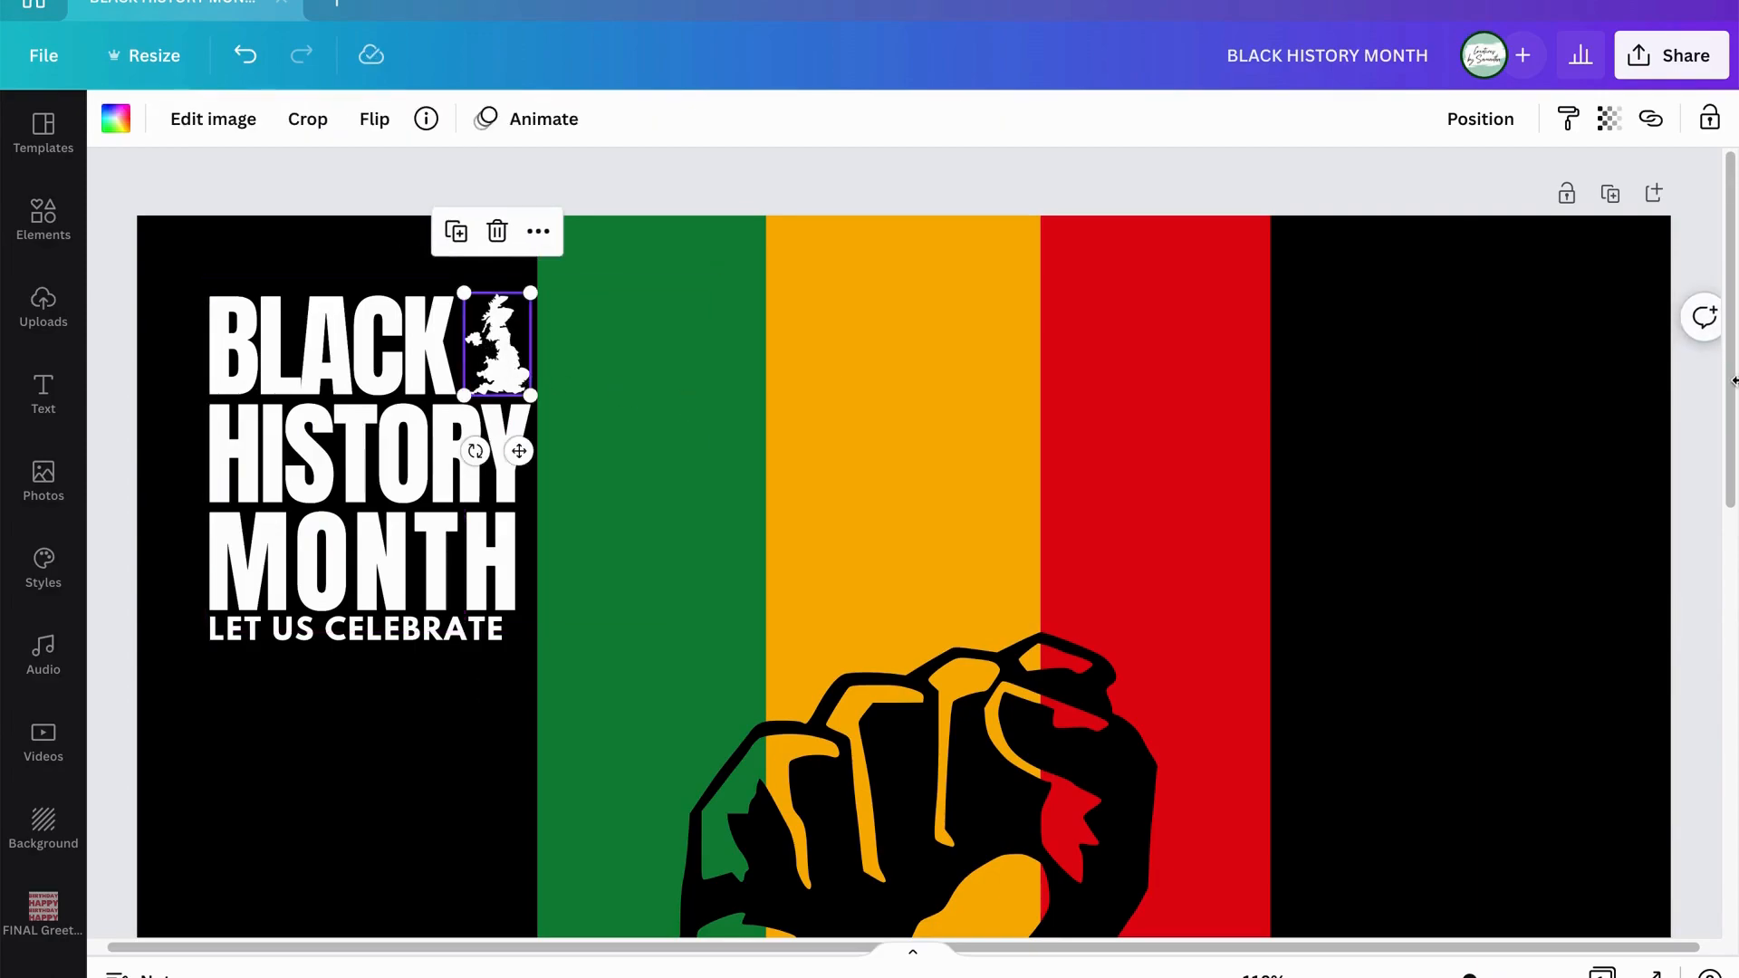
{"action": "key", "text": "Right"}
{"action": "key", "text": "Right"}
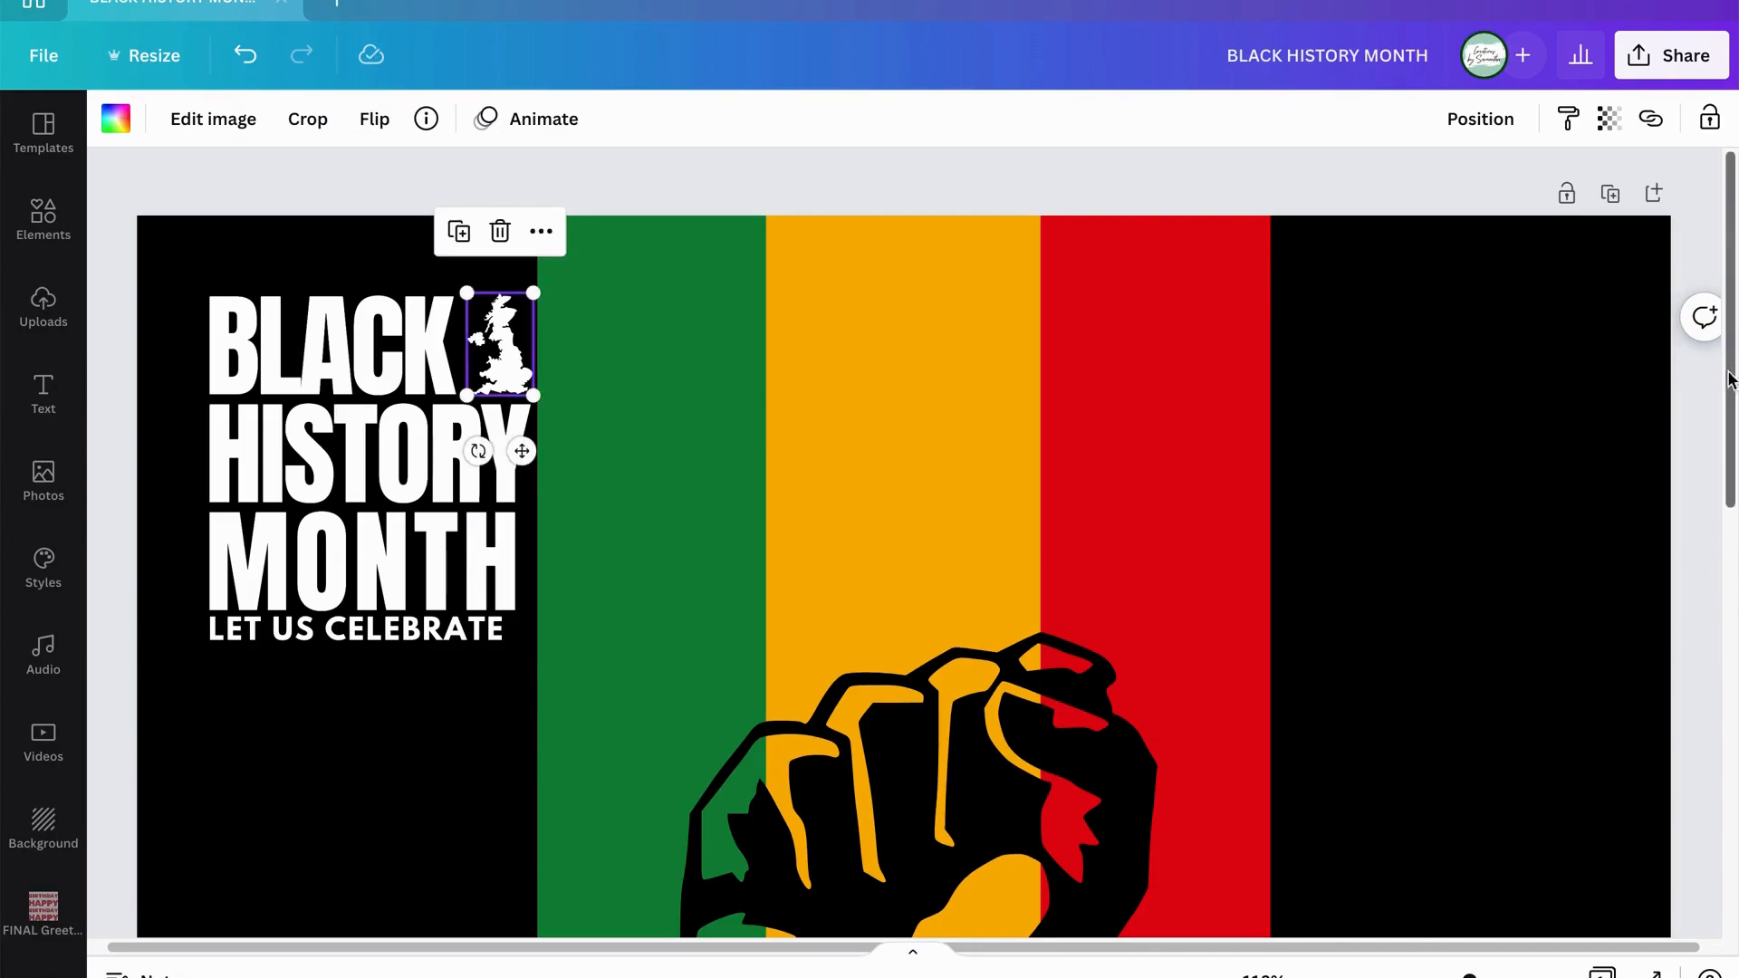
Widen the letter spacing of the word BLACK until its K reaches the UK map.
{"action": "left_click", "coordinate": [389, 343]}
{"action": "left_click_drag", "start_coordinate": [454, 342], "coordinate": [209, 342]}
{"action": "left_click", "coordinate": [824, 119]}
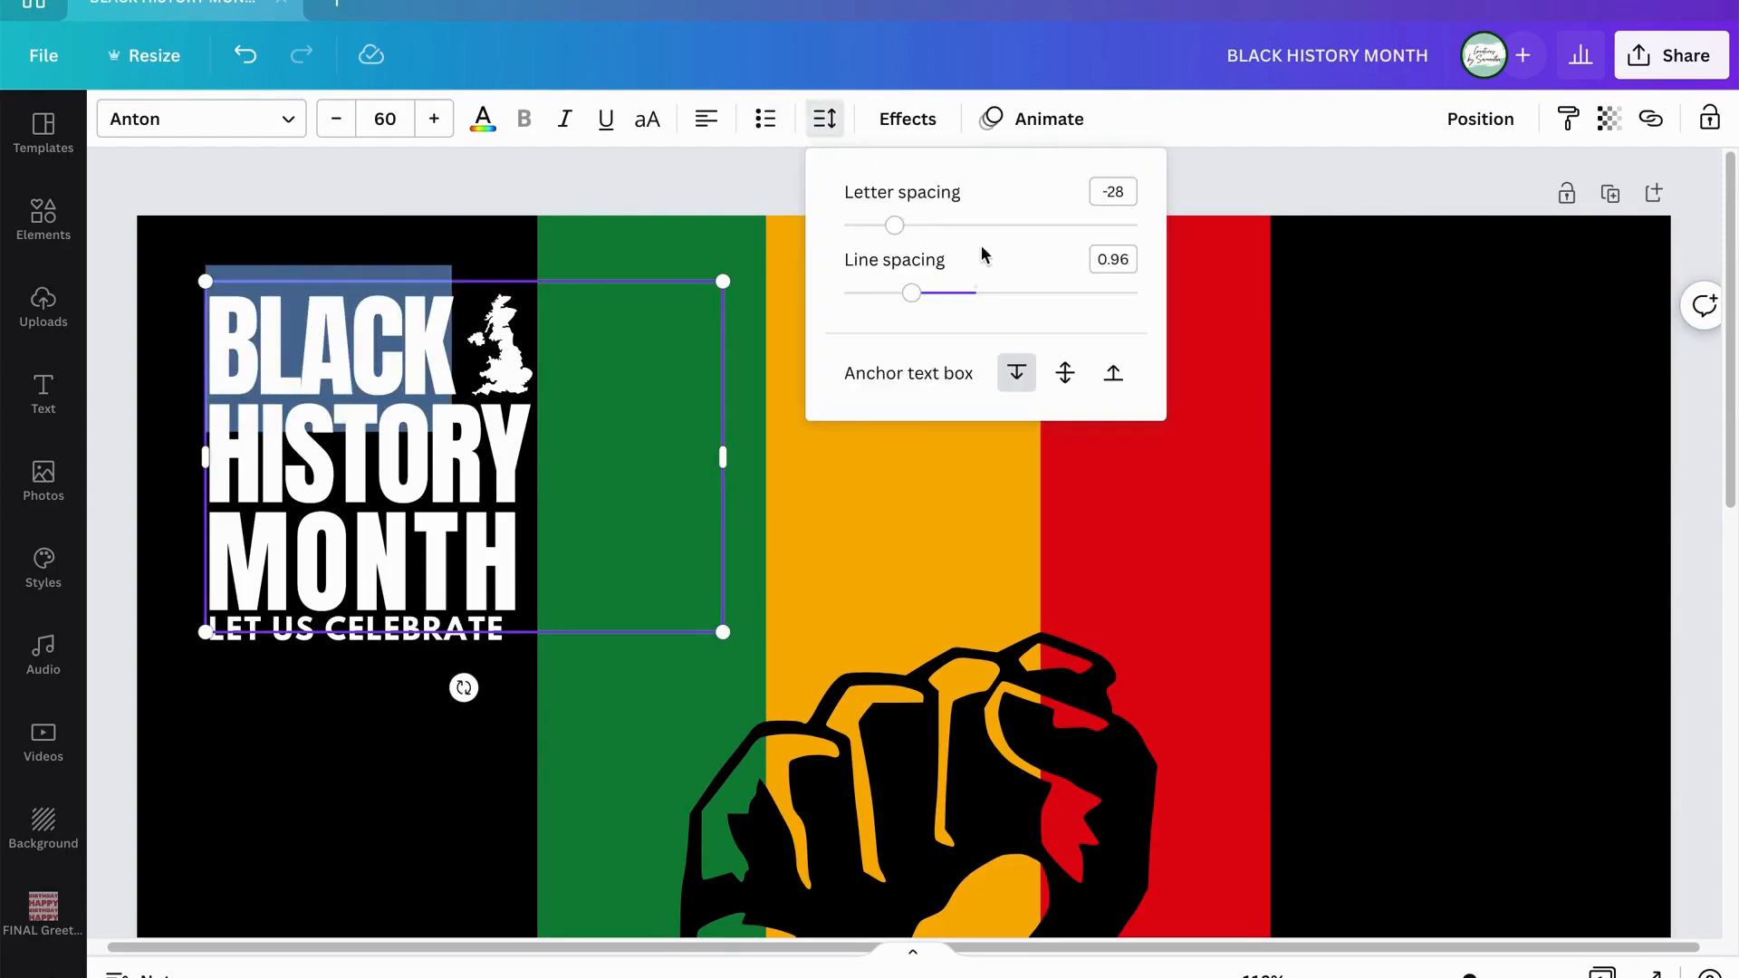
{"action": "left_click_drag", "start_coordinate": [894, 229], "coordinate": [904, 229]}
{"action": "left_click", "coordinate": [996, 539]}
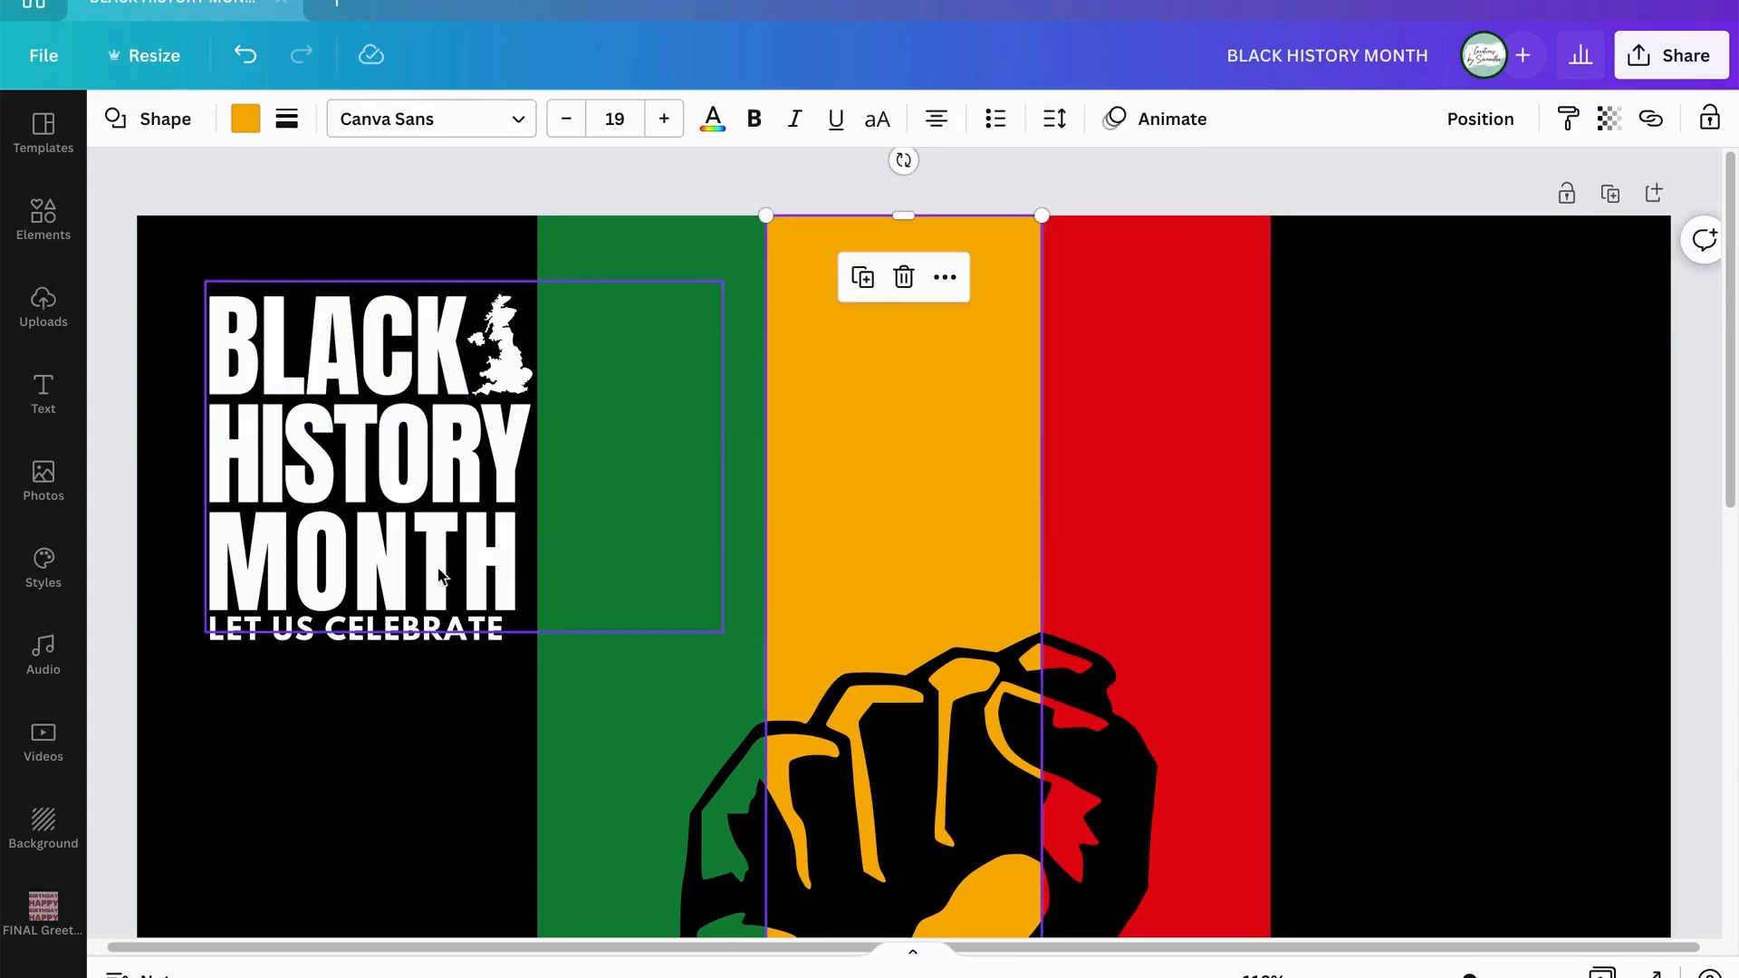
Set the LET US CELEBRATE subheading's letter spacing to 90 and check close up that its end lines up with MONTH.
{"action": "left_click", "coordinate": [367, 632]}
{"action": "left_click", "coordinate": [823, 118]}
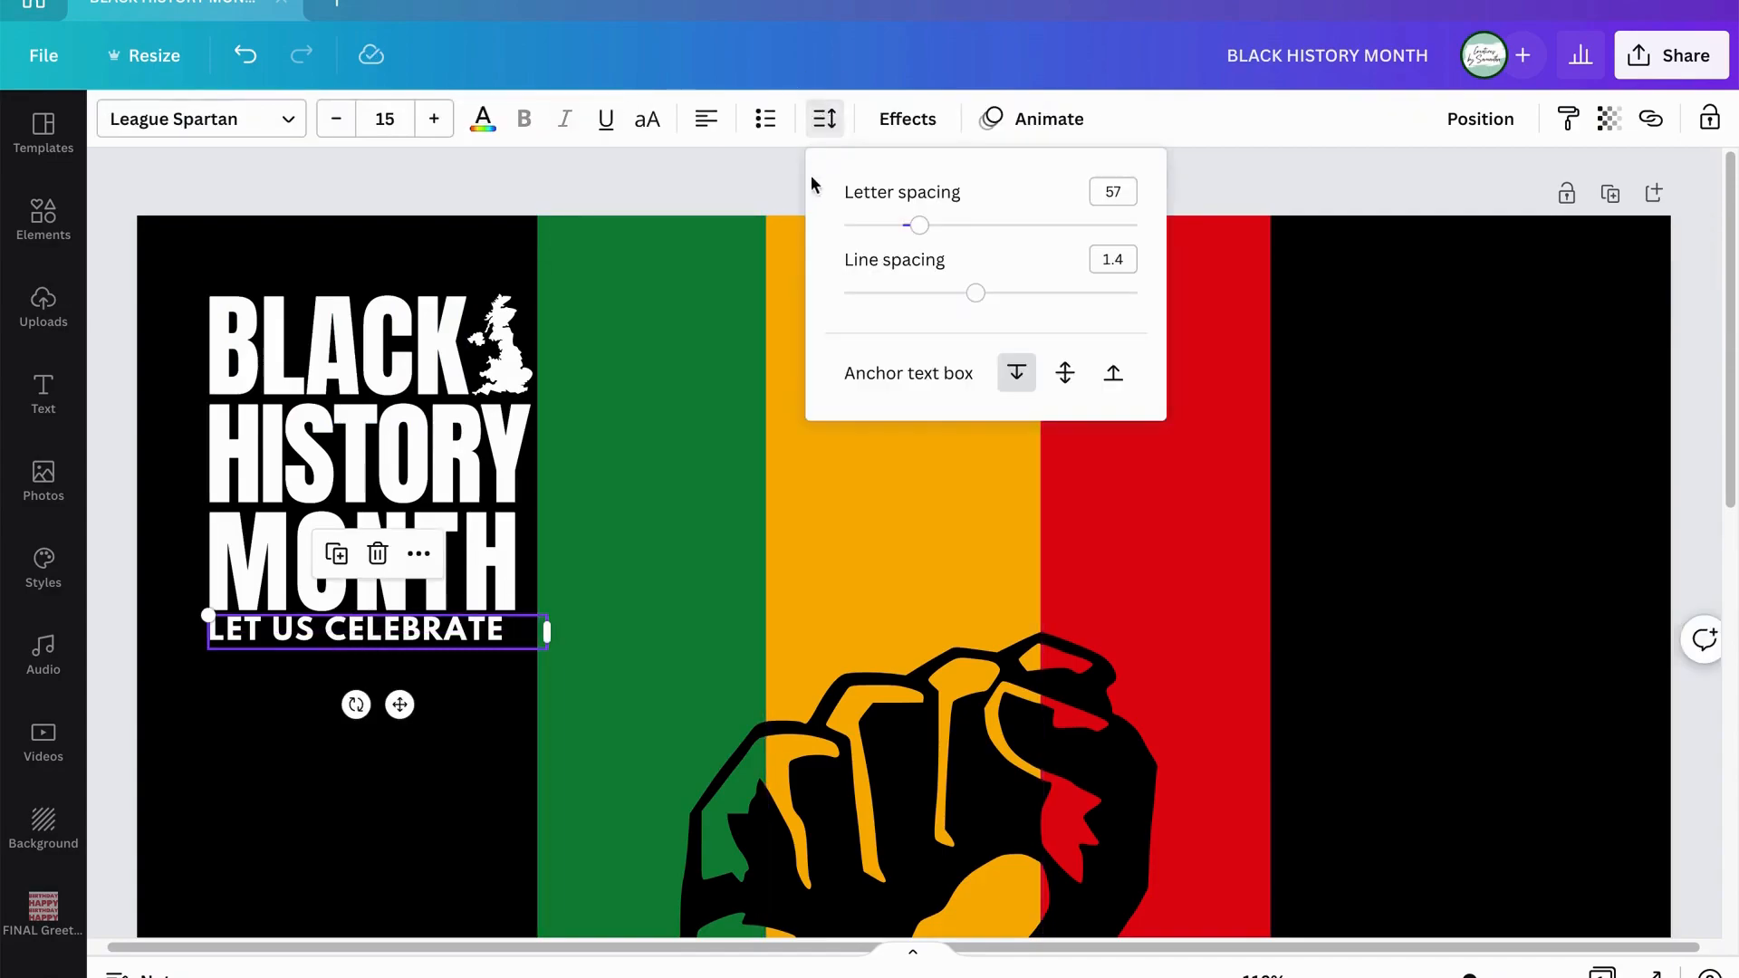
{"action": "left_click_drag", "start_coordinate": [920, 233], "coordinate": [933, 236]}
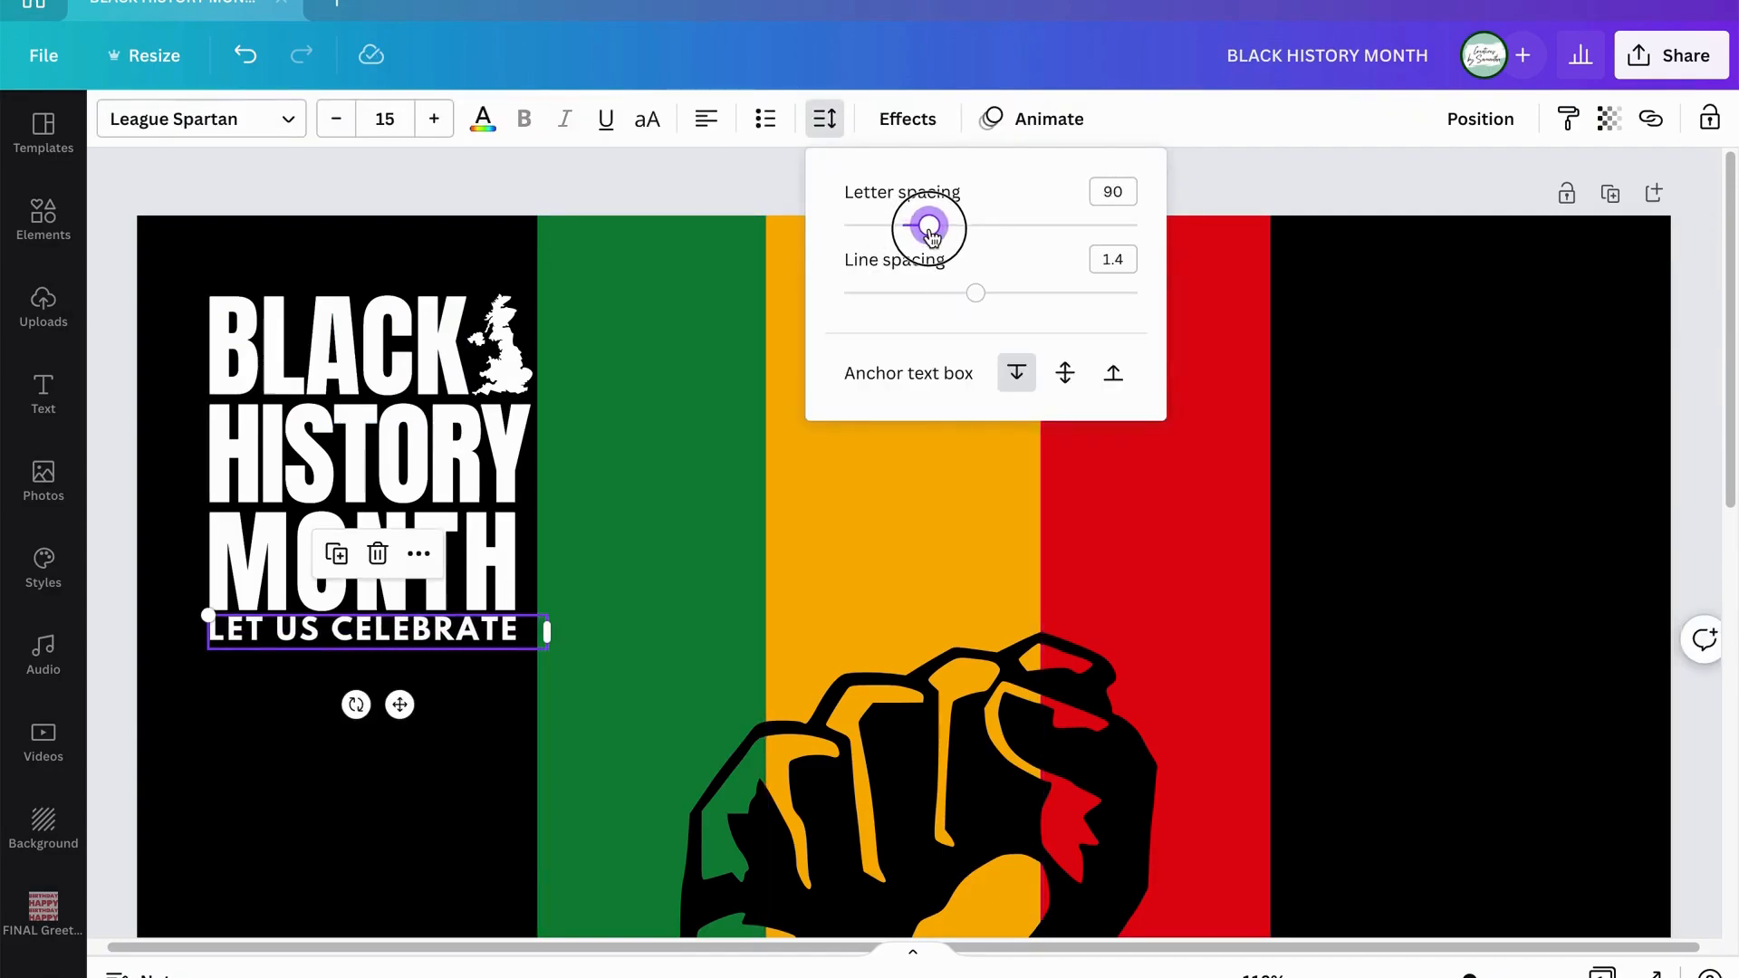
{"action": "left_click", "coordinate": [839, 536]}
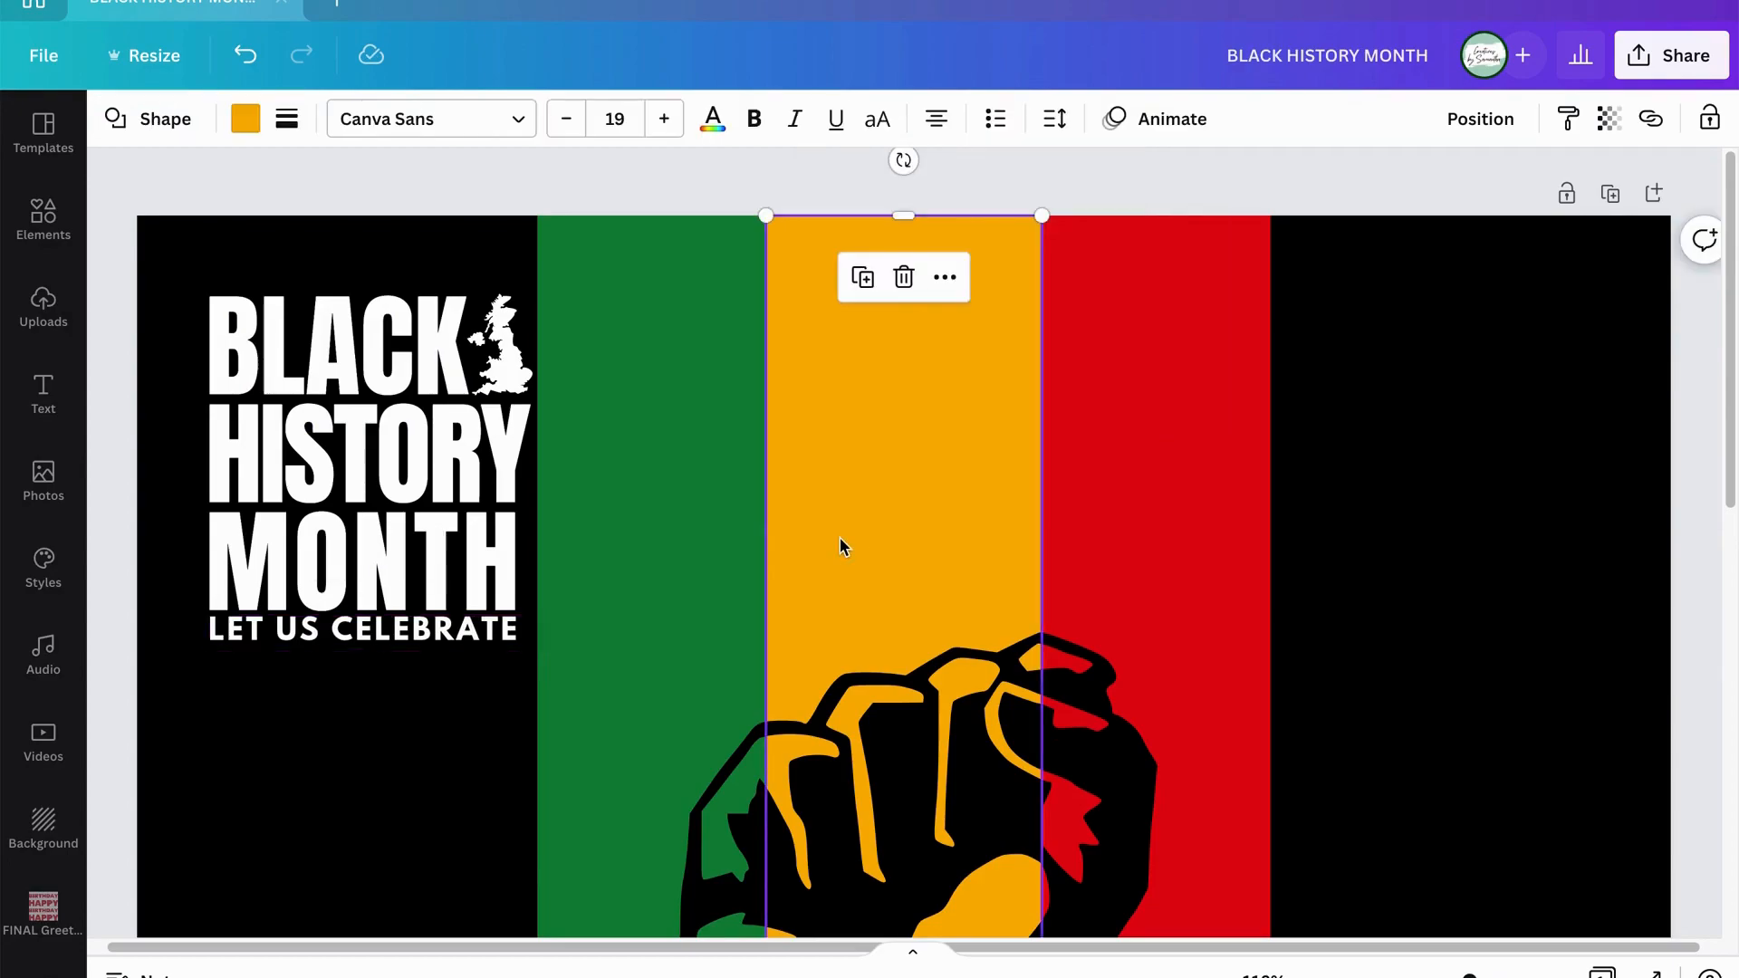
{"action": "left_click", "coordinate": [441, 645]}
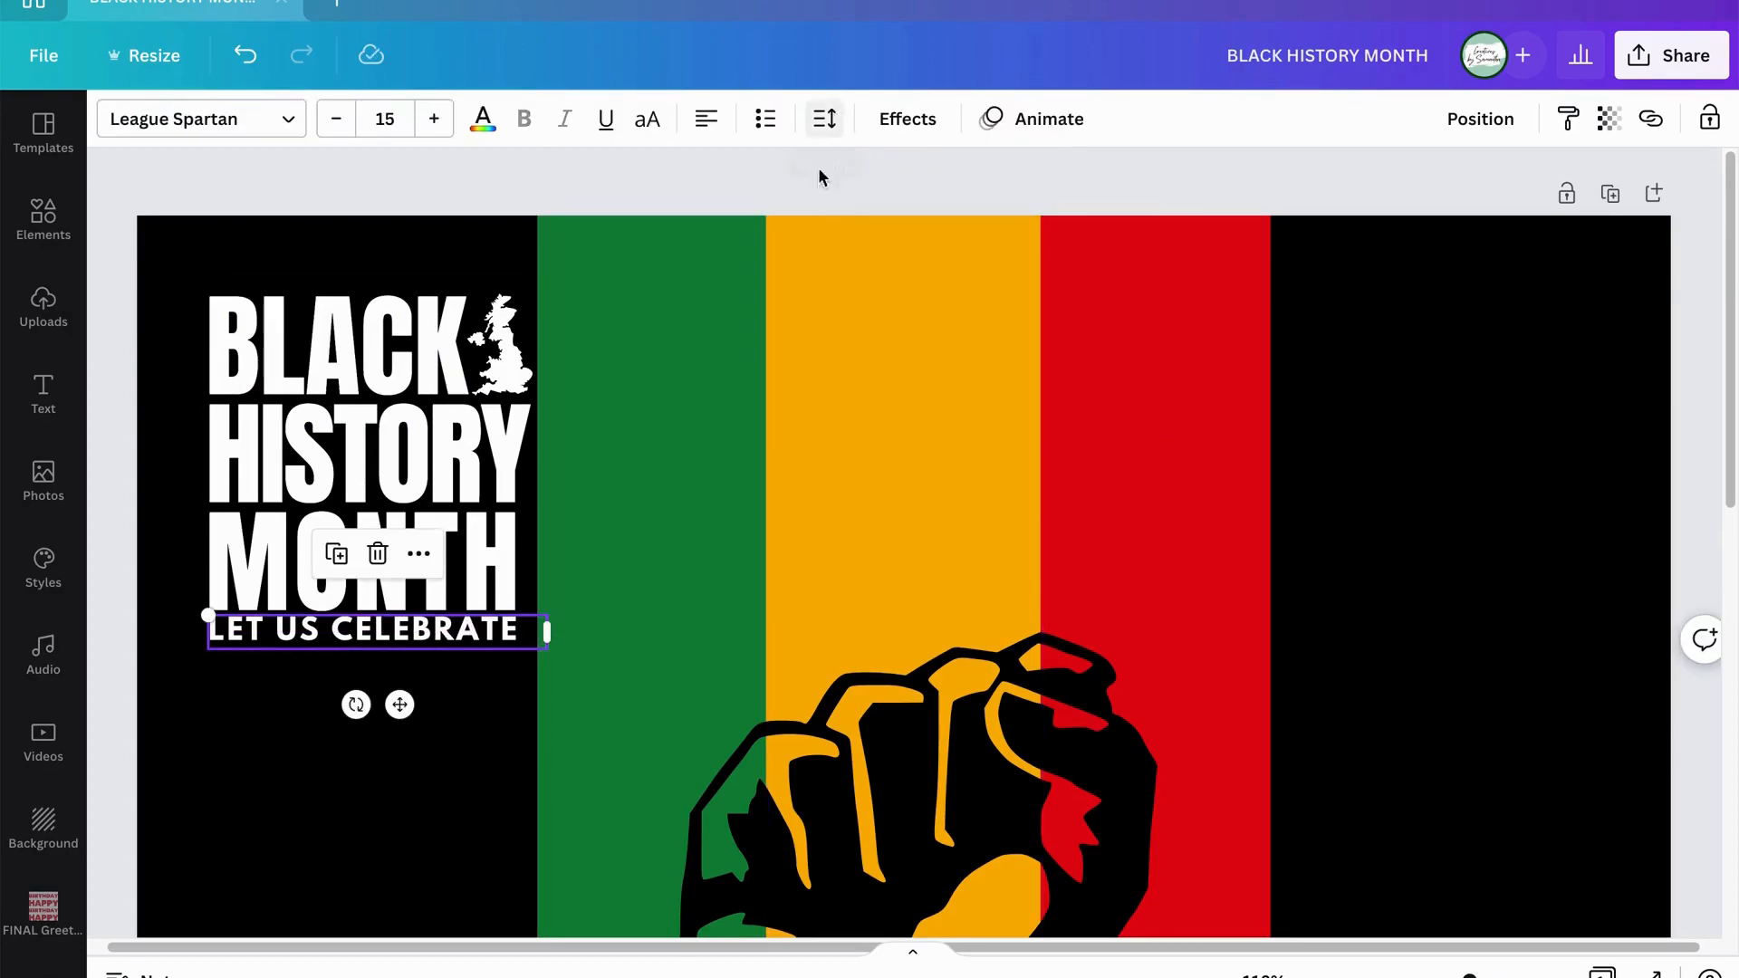
{"action": "left_click_drag", "start_coordinate": [1469, 974], "coordinate": [1497, 971]}
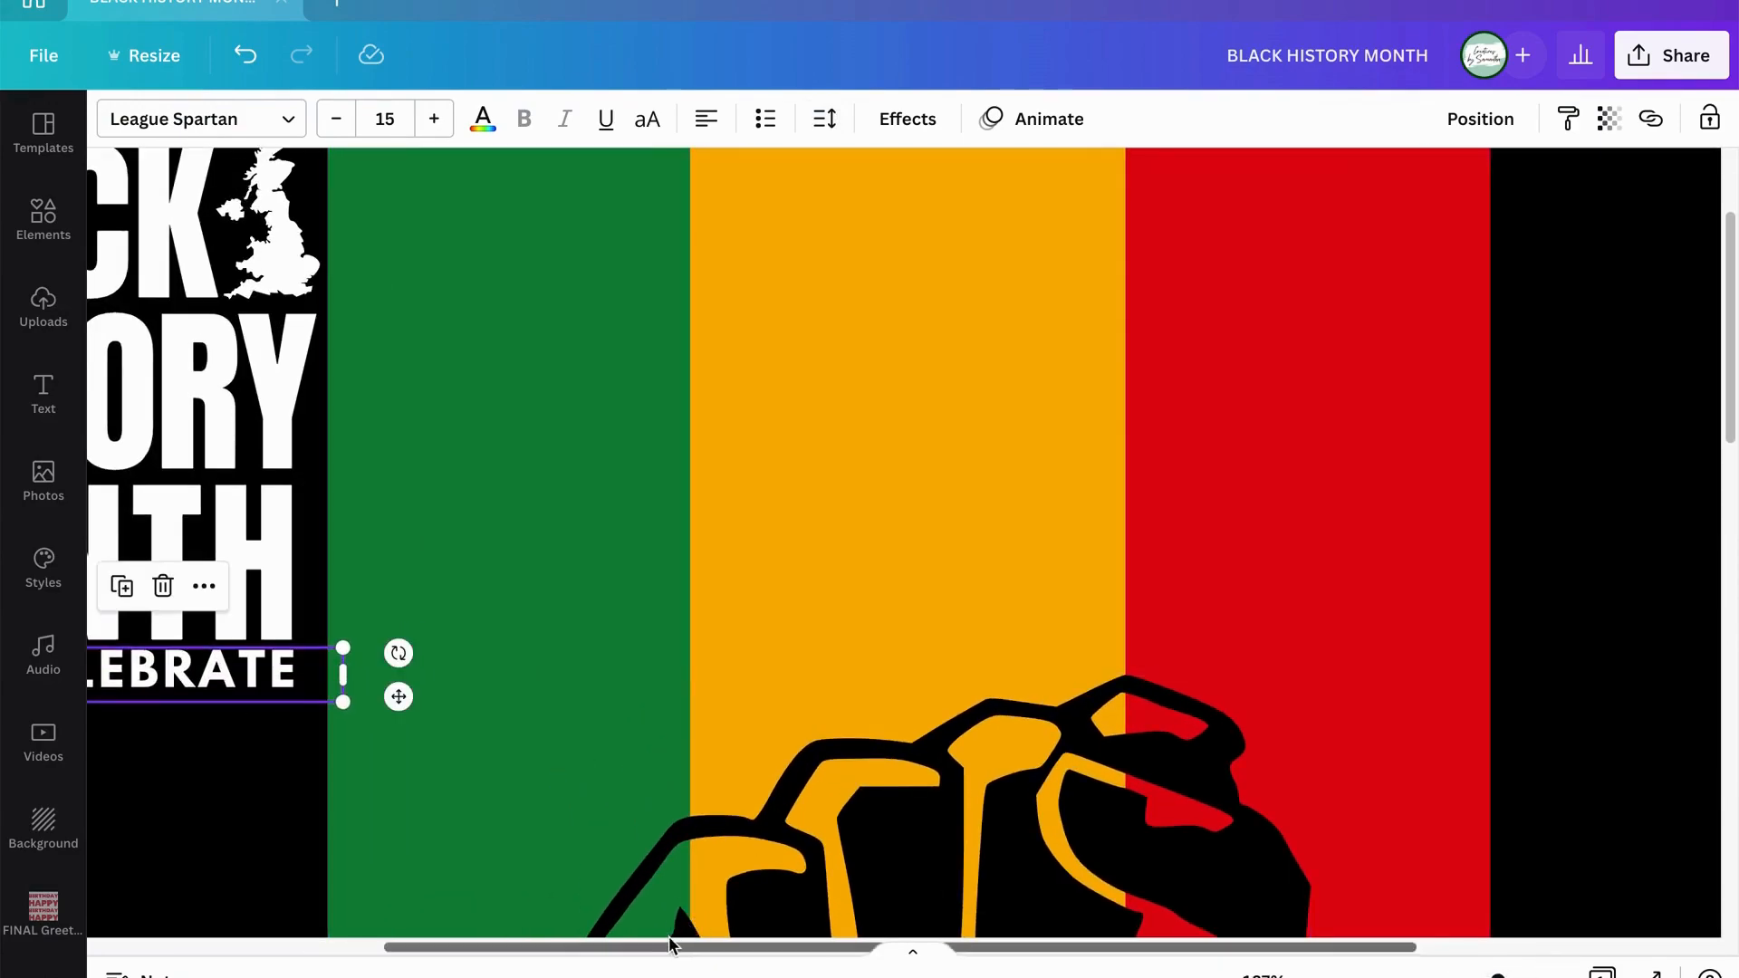
{"action": "left_click_drag", "start_coordinate": [668, 944], "coordinate": [503, 945]}
{"action": "left_click", "coordinate": [561, 747]}
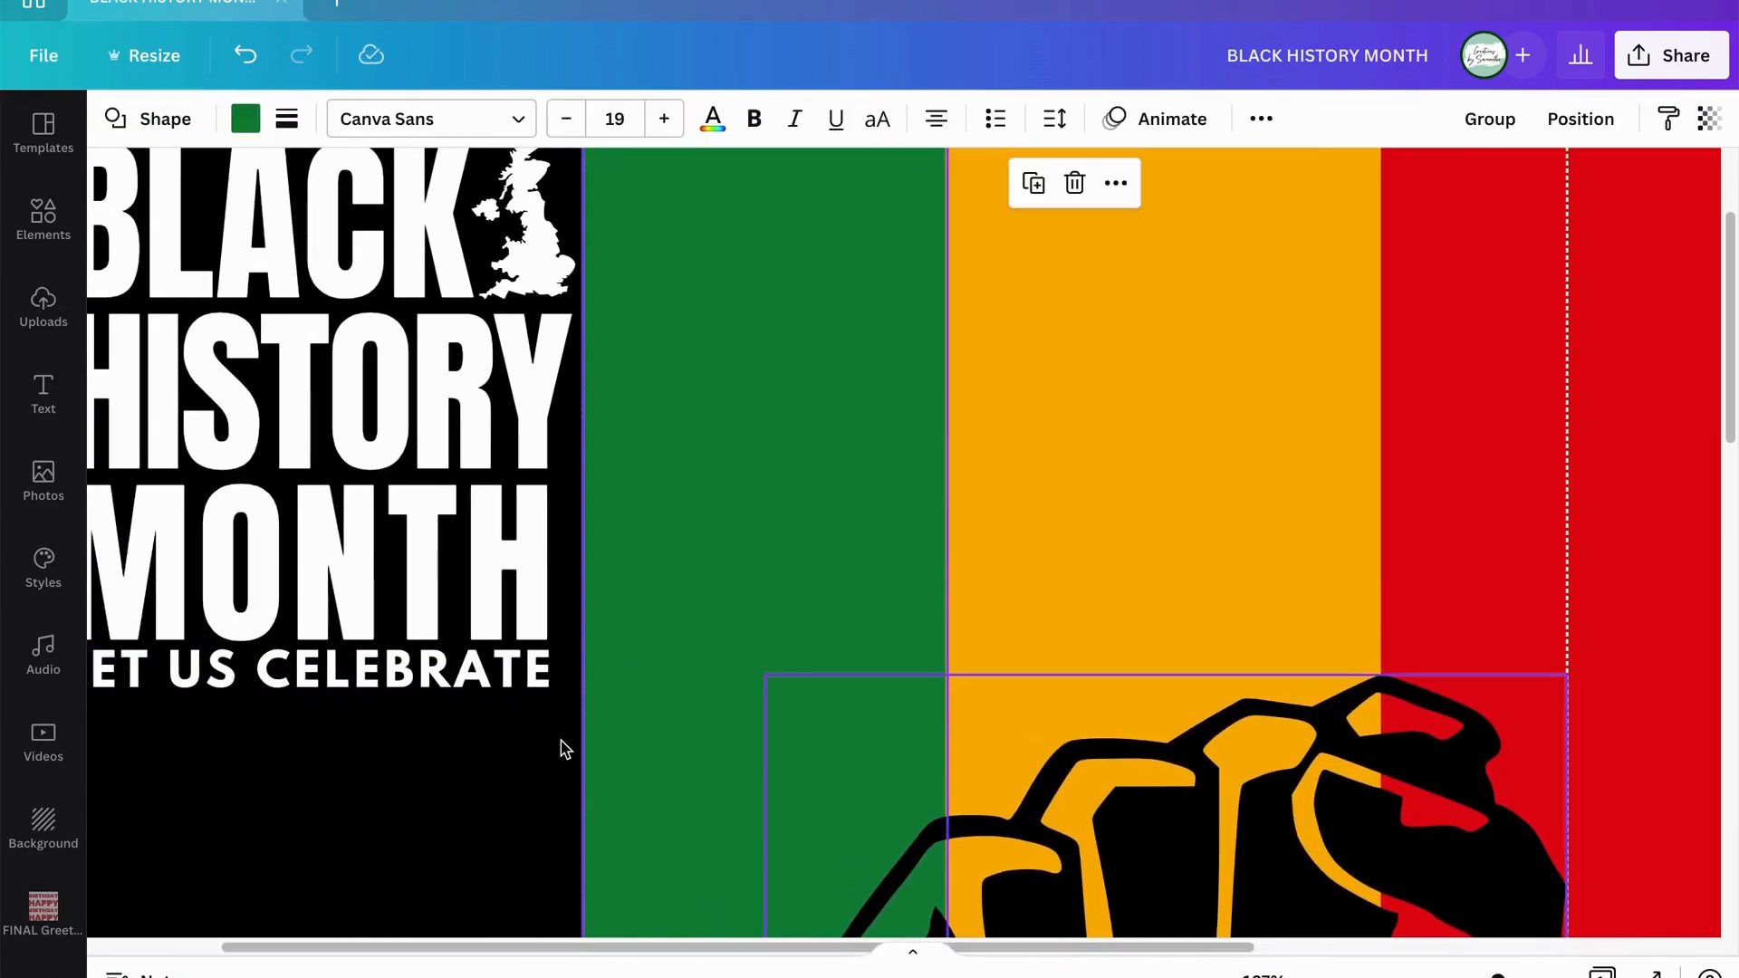
{"action": "left_click", "coordinate": [532, 686]}
{"action": "left_click", "coordinate": [824, 118]}
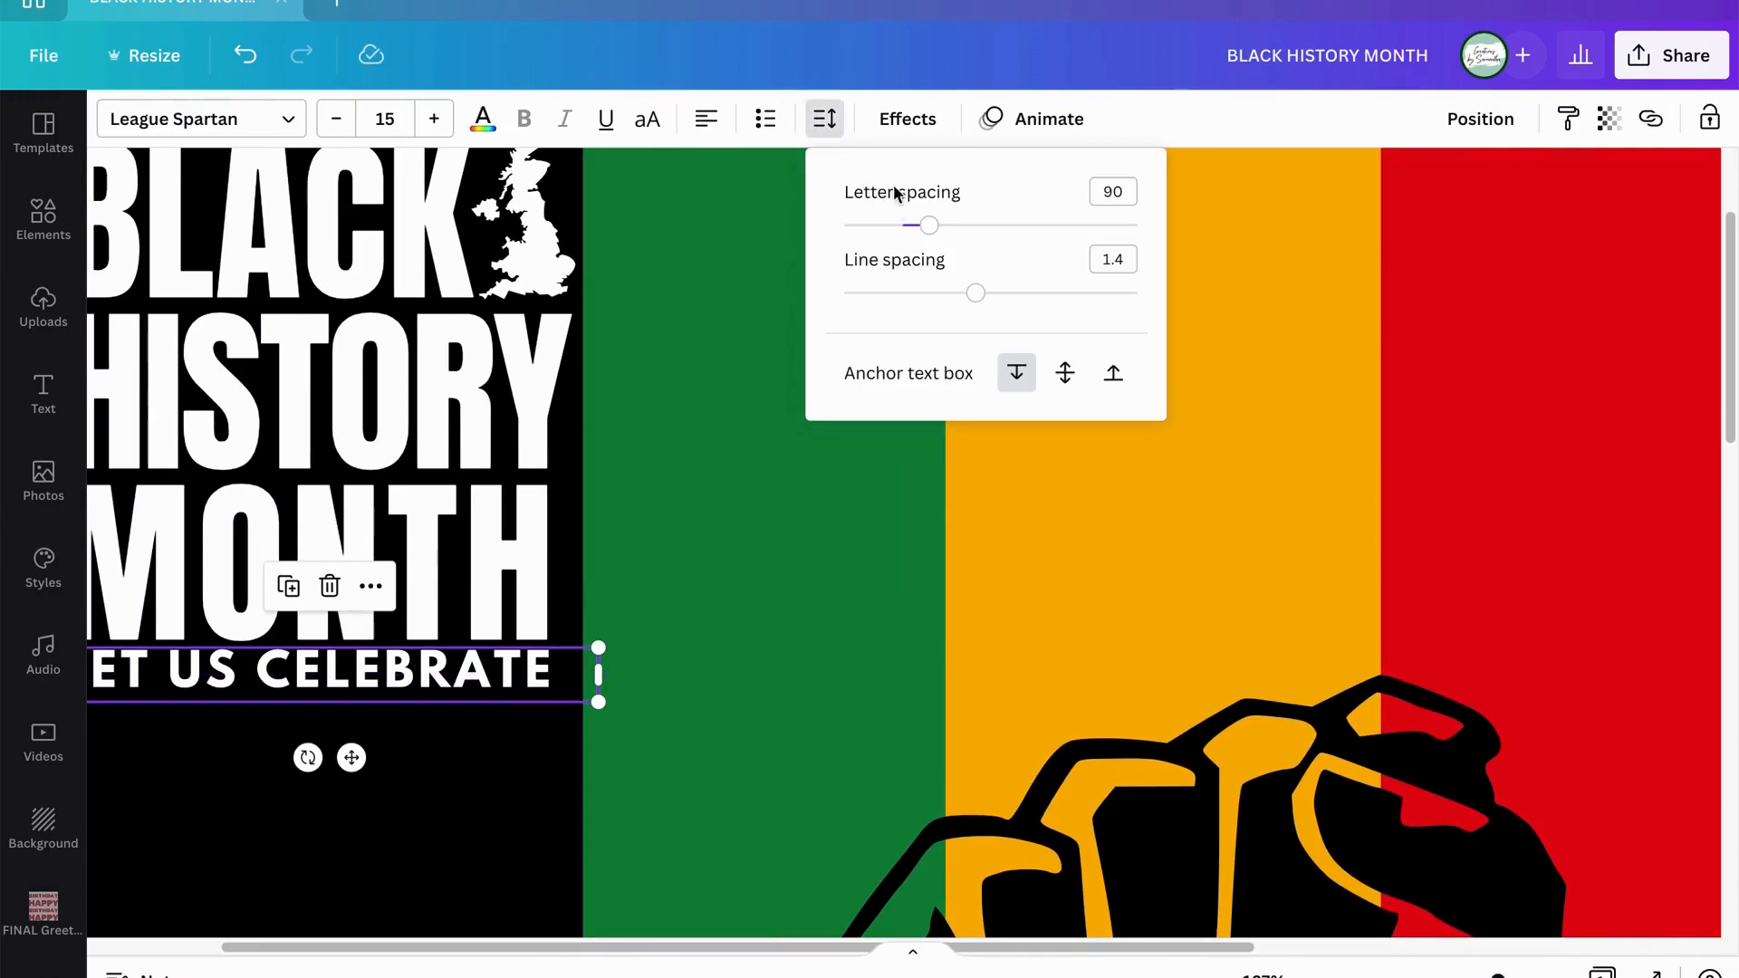
{"action": "left_click_drag", "start_coordinate": [937, 232], "coordinate": [932, 230]}
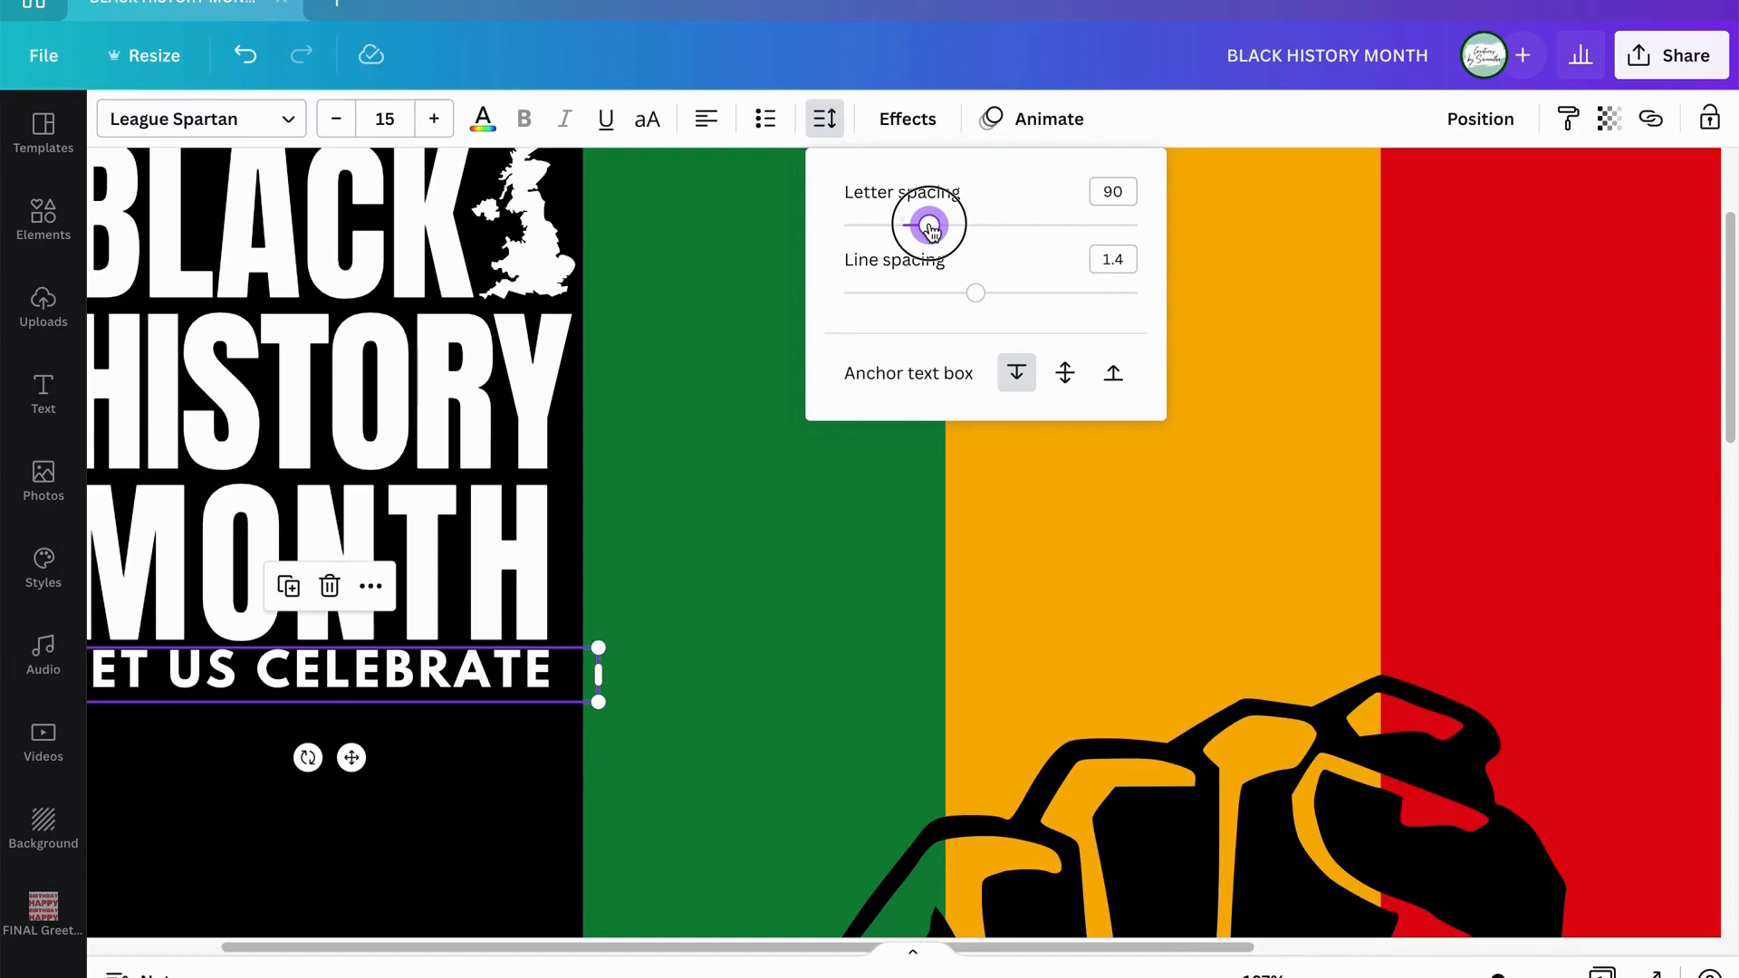
{"action": "left_click", "coordinate": [1187, 528]}
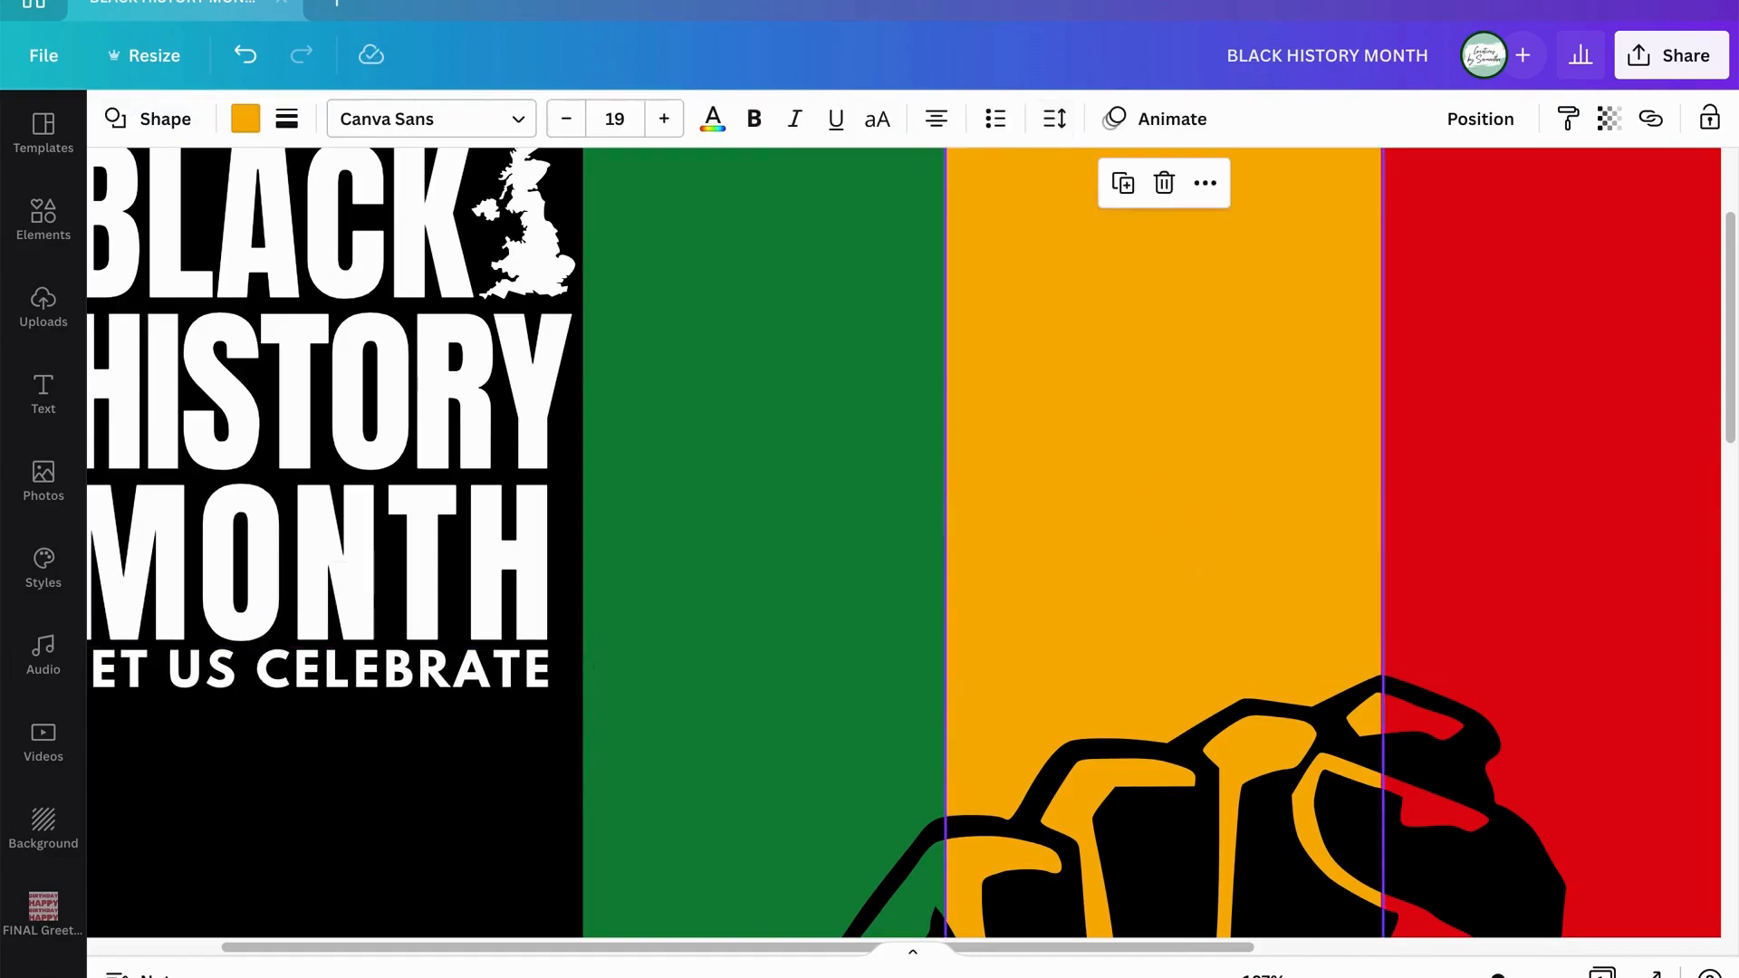
Group the BLACK HISTORY MONTH heading, the UK map and the LET US CELEBRATE subheading, and open the group's context options.
{"action": "left_click", "coordinate": [1395, 976]}
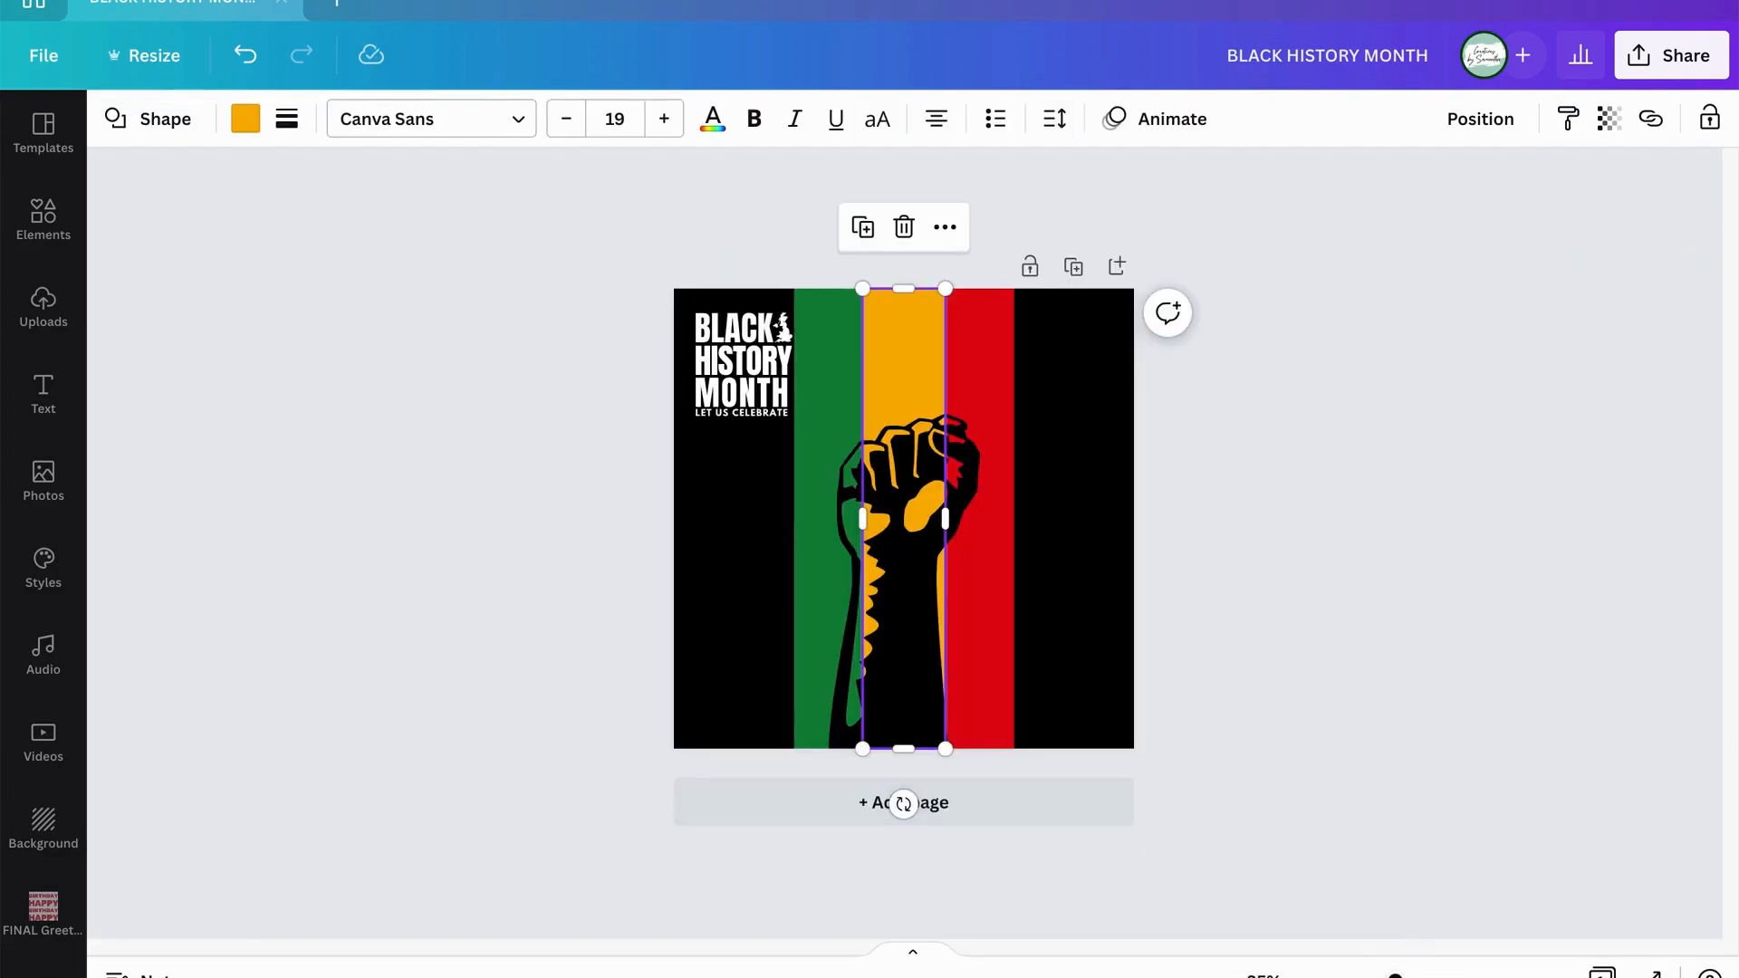
{"action": "left_click", "coordinate": [1437, 976]}
{"action": "scroll", "coordinate": [1115, 543], "scroll_direction": "up", "scroll_amount": 2}
{"action": "scroll", "coordinate": [1188, 605], "scroll_direction": "down", "scroll_amount": 1}
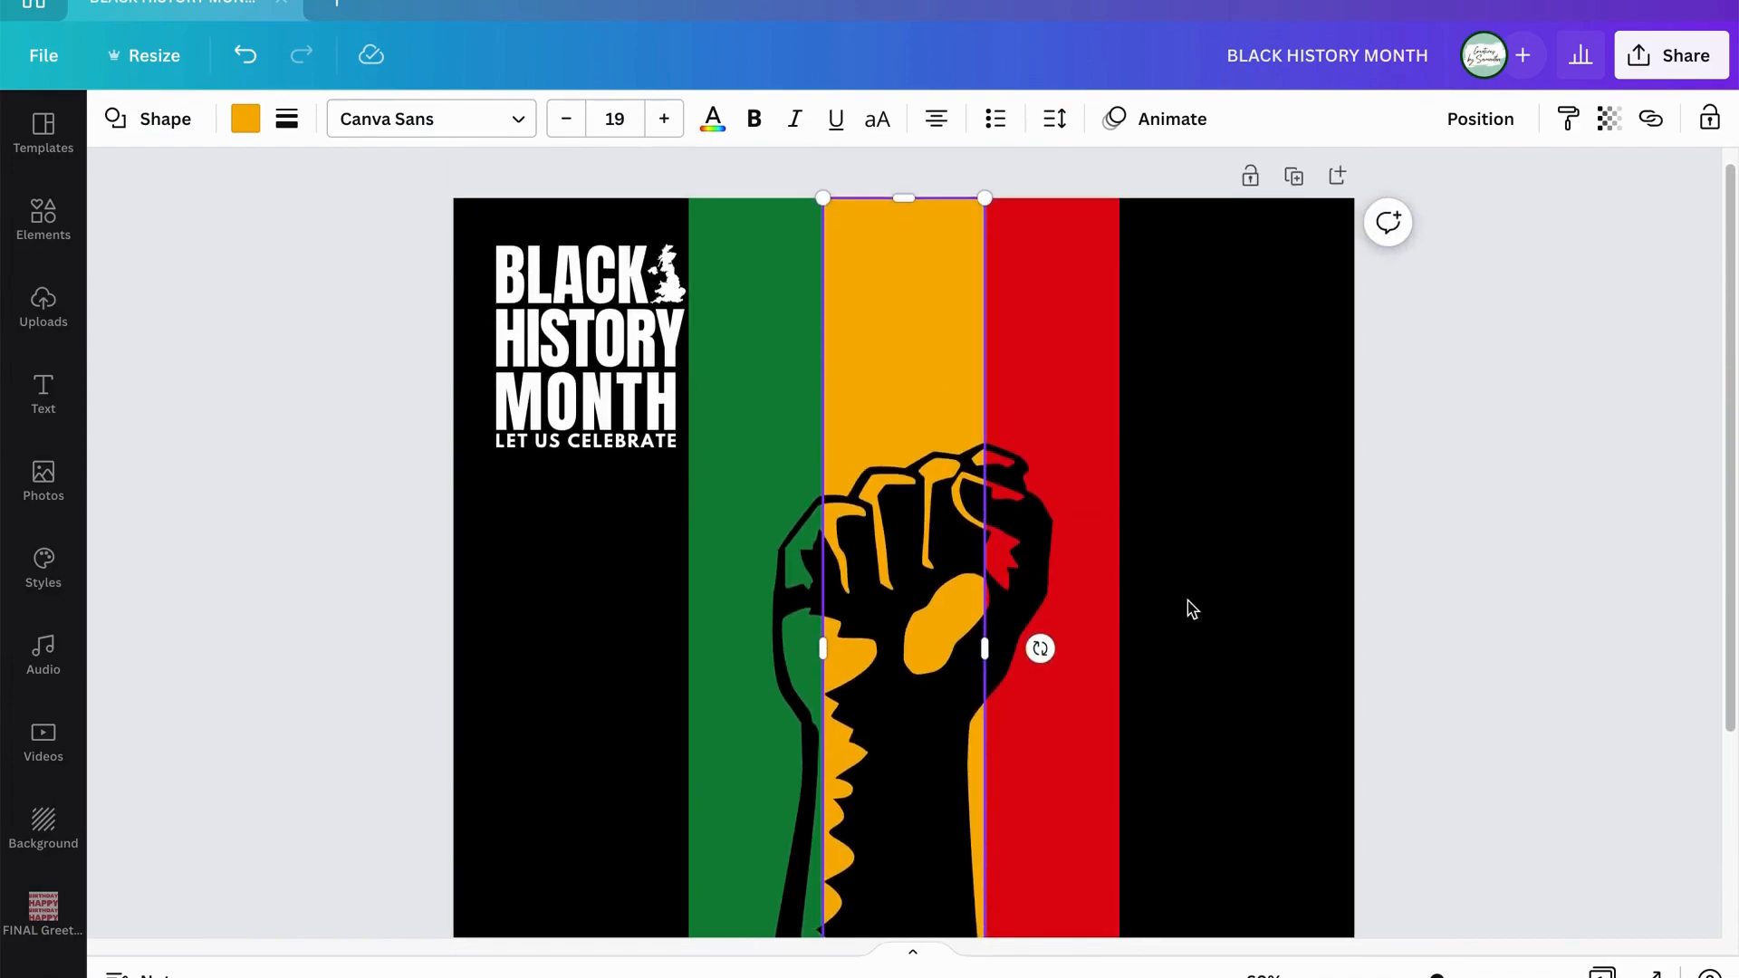
{"action": "left_click", "coordinate": [1535, 559]}
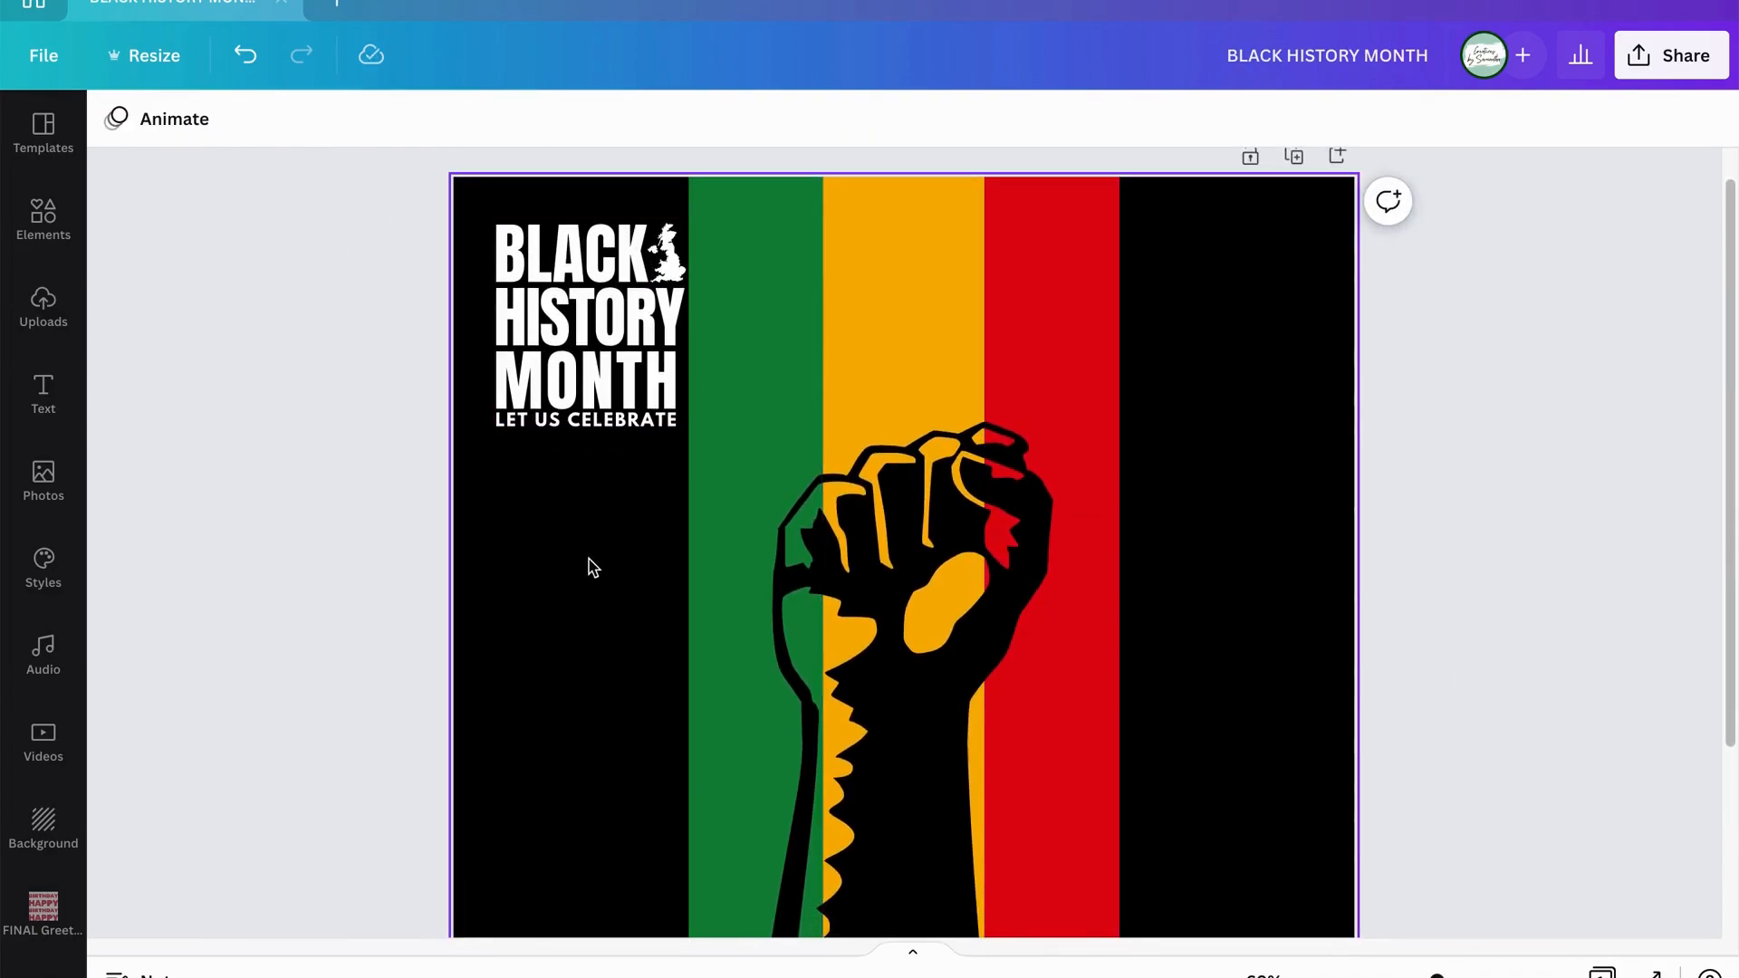
{"action": "left_click_drag", "start_coordinate": [418, 241], "coordinate": [664, 445]}
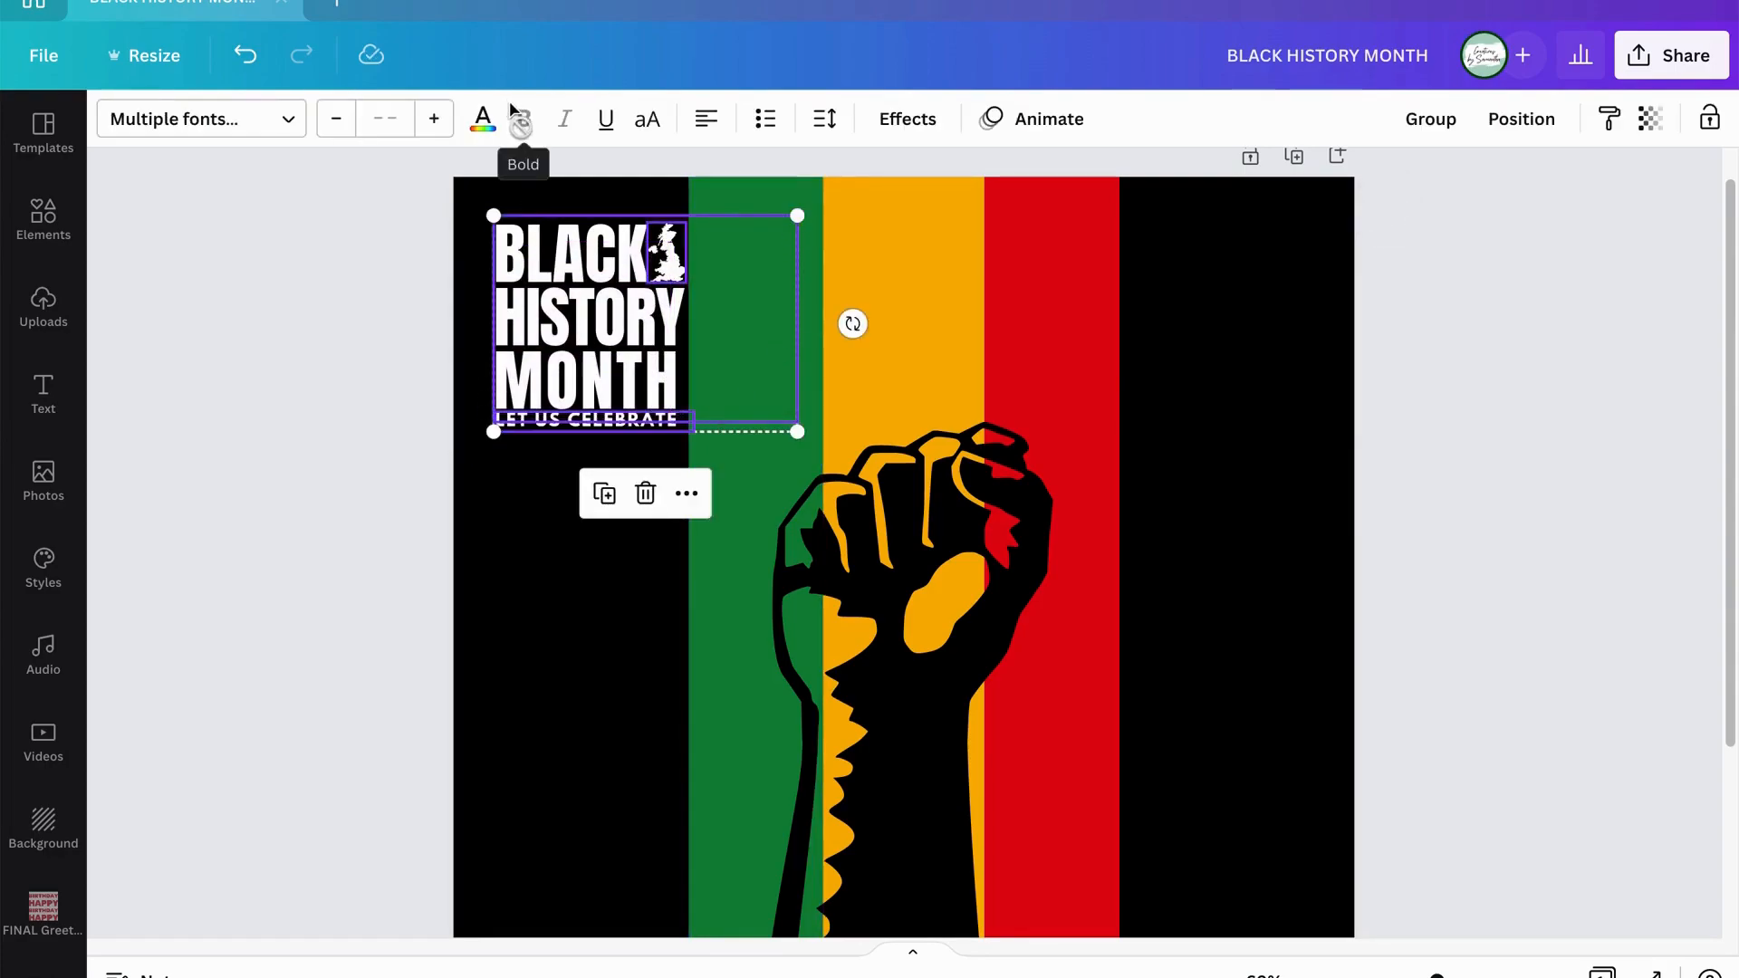
{"action": "key", "text": "ctrl+g"}
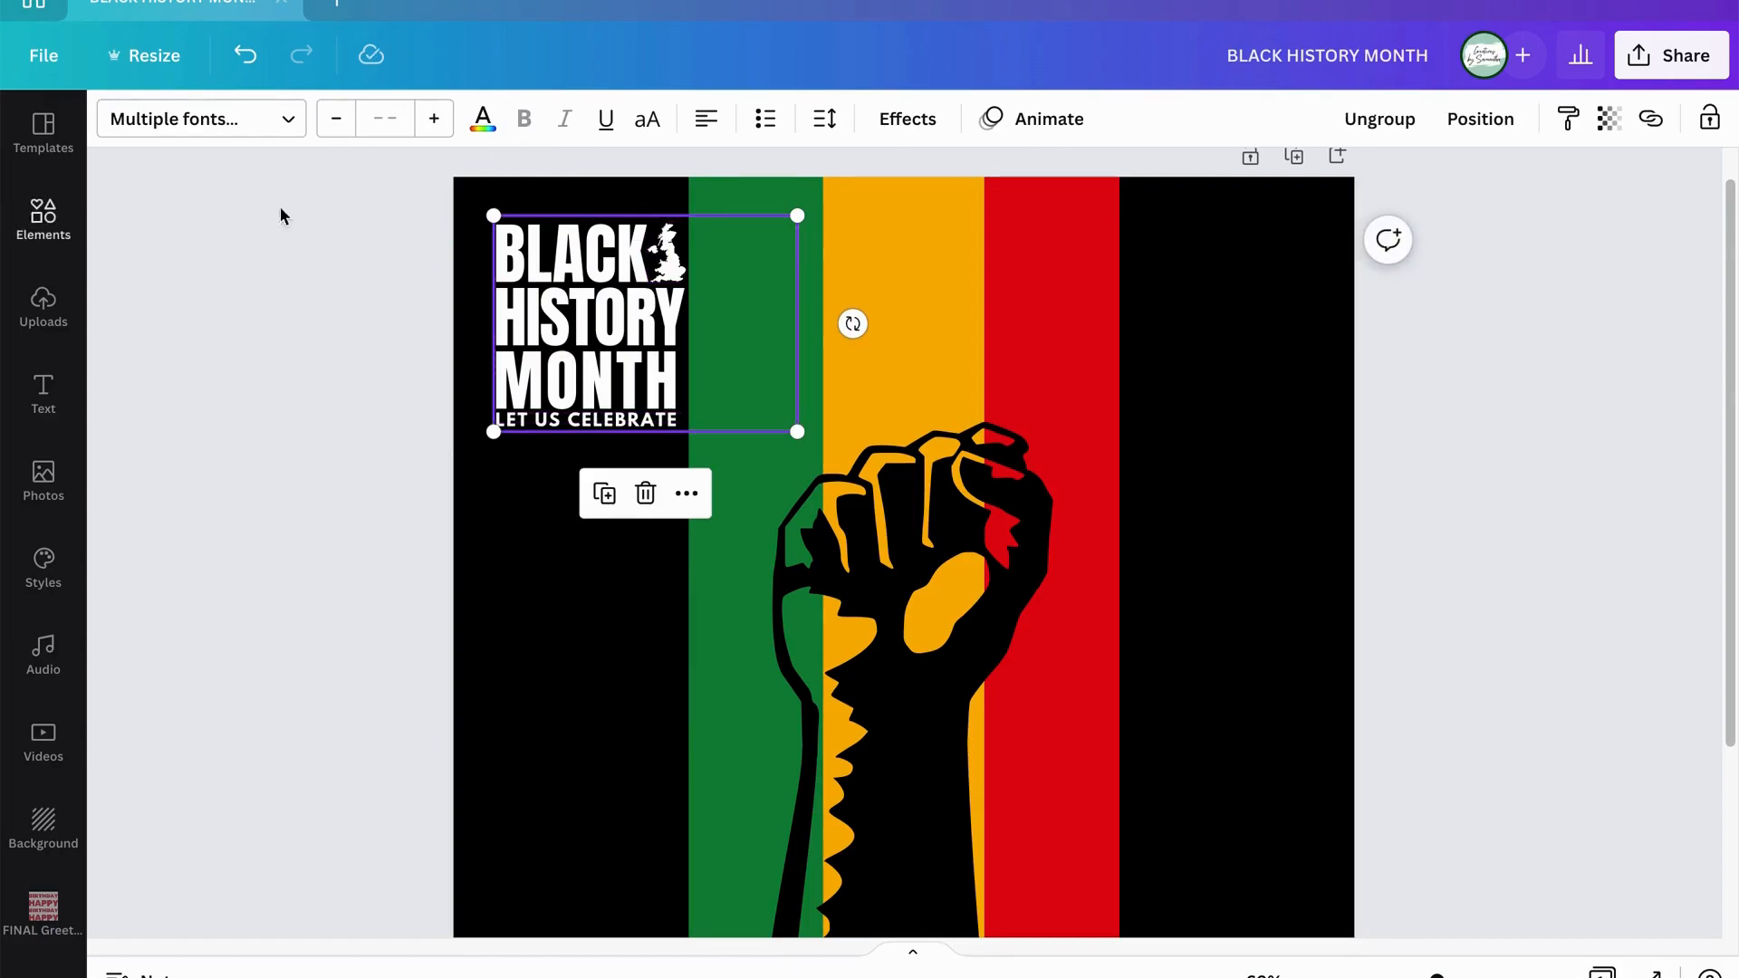
{"action": "left_click", "coordinate": [535, 308]}
{"action": "right_click", "coordinate": [537, 311]}
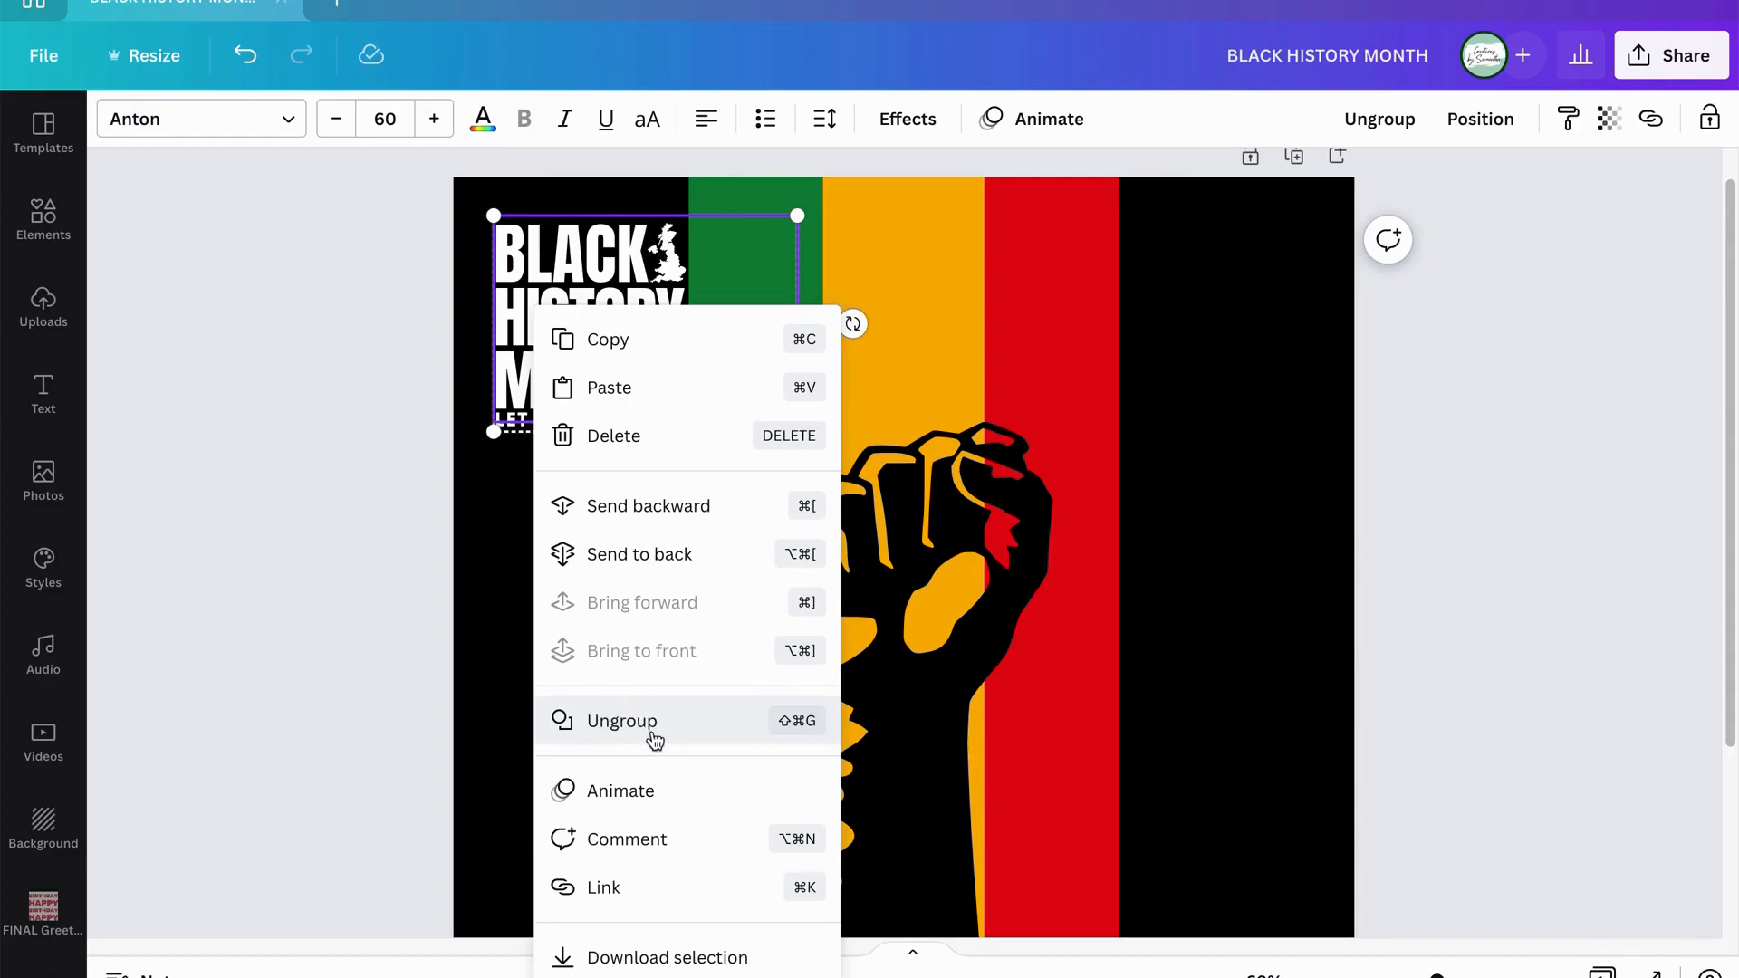
Try moving the heading, map and subheading group down and to the right as one unit, and undo the move.
{"action": "left_click", "coordinate": [326, 435]}
{"action": "left_click_drag", "start_coordinate": [503, 299], "coordinate": [523, 379]}
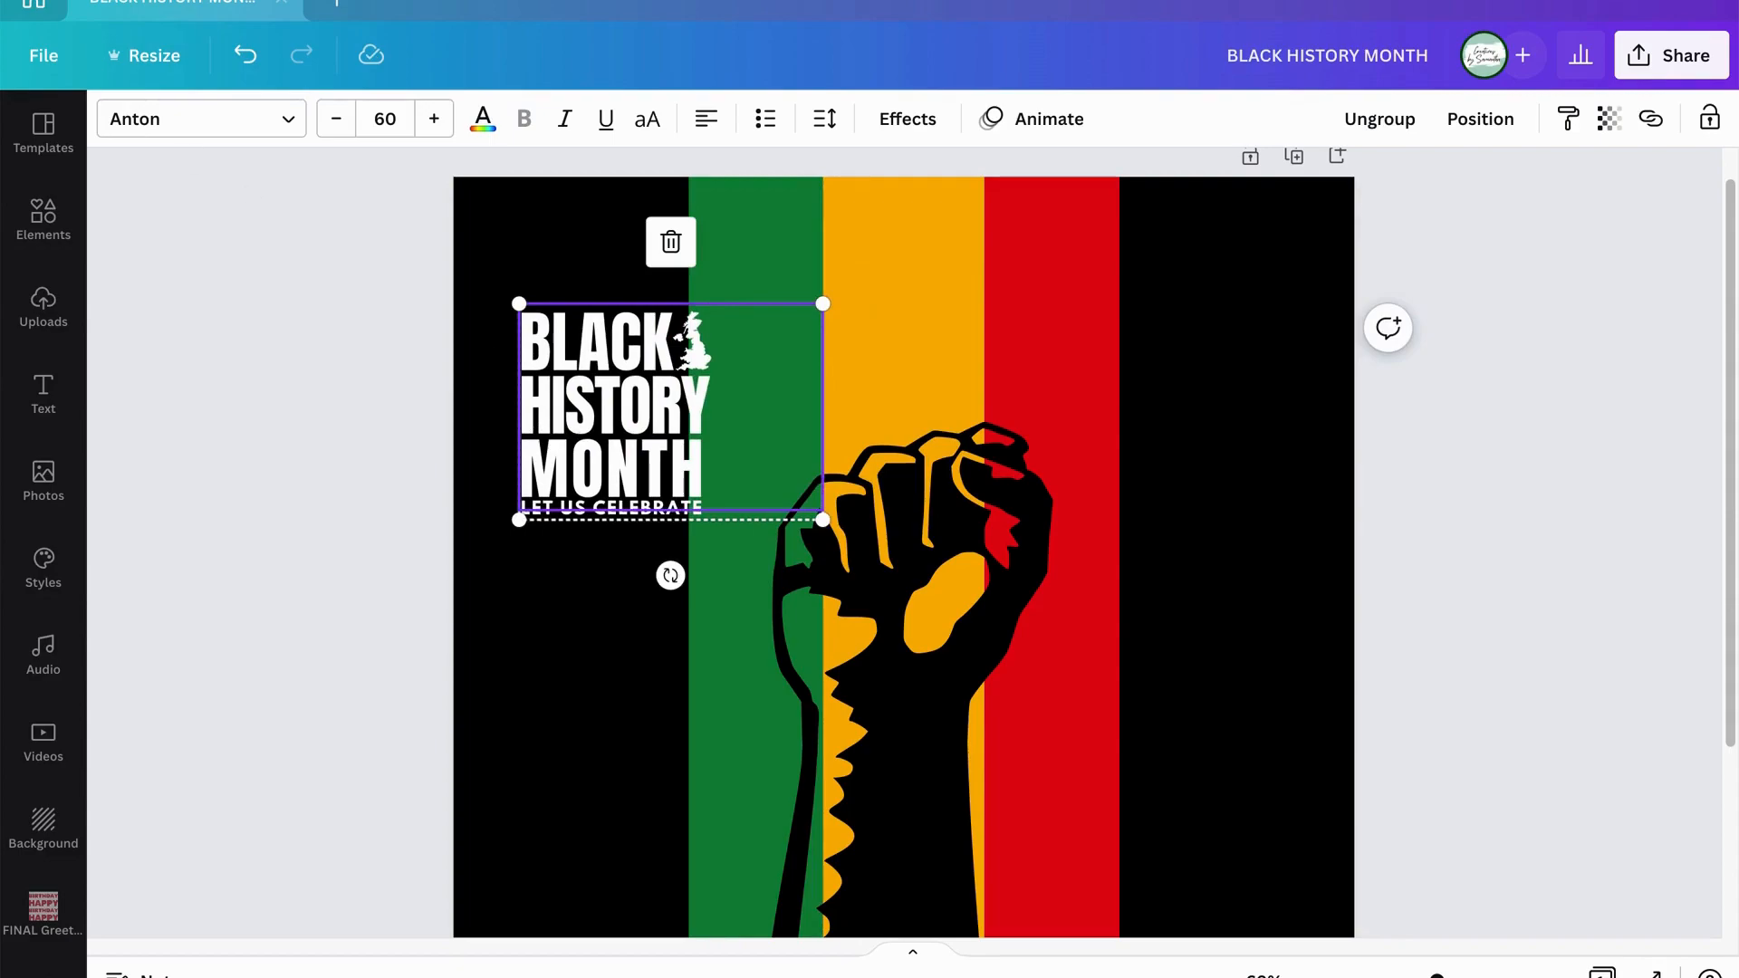
{"action": "left_click", "coordinate": [241, 52]}
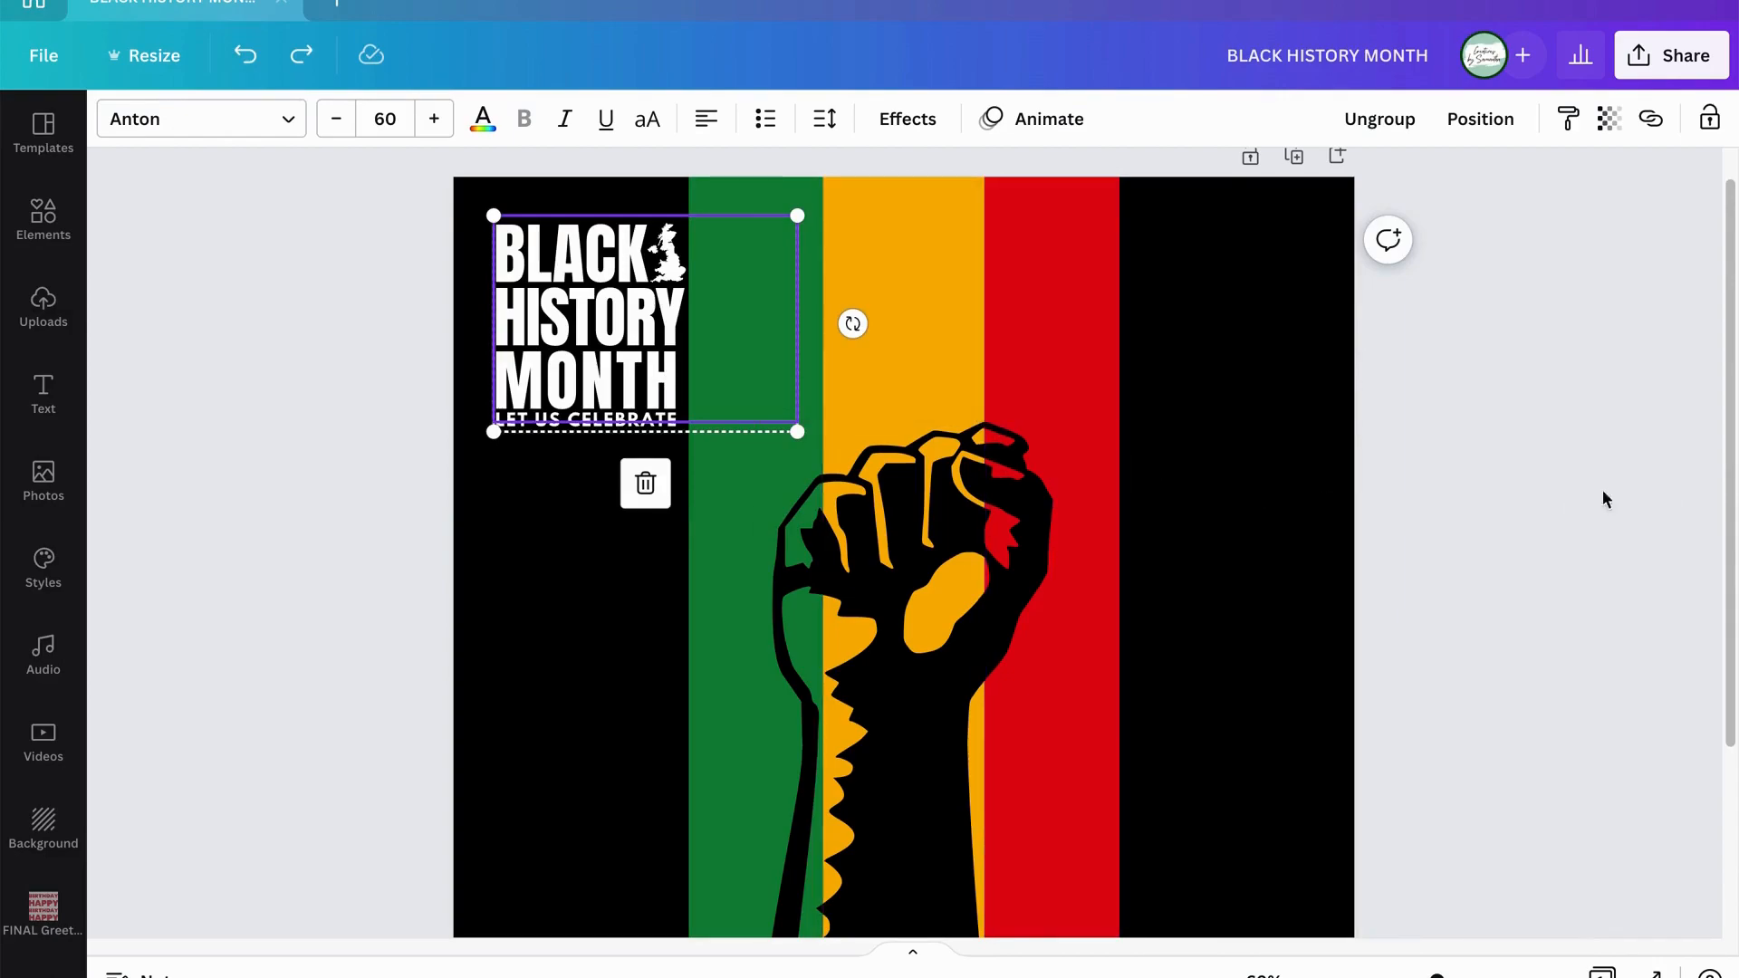
{"action": "left_click", "coordinate": [1436, 534]}
Nudge the heading group slightly down and right, and enlarge it until HISTORY extends about a third of the way across the green stripe.
{"action": "scroll", "coordinate": [1436, 534], "scroll_direction": "down", "scroll_amount": 1}
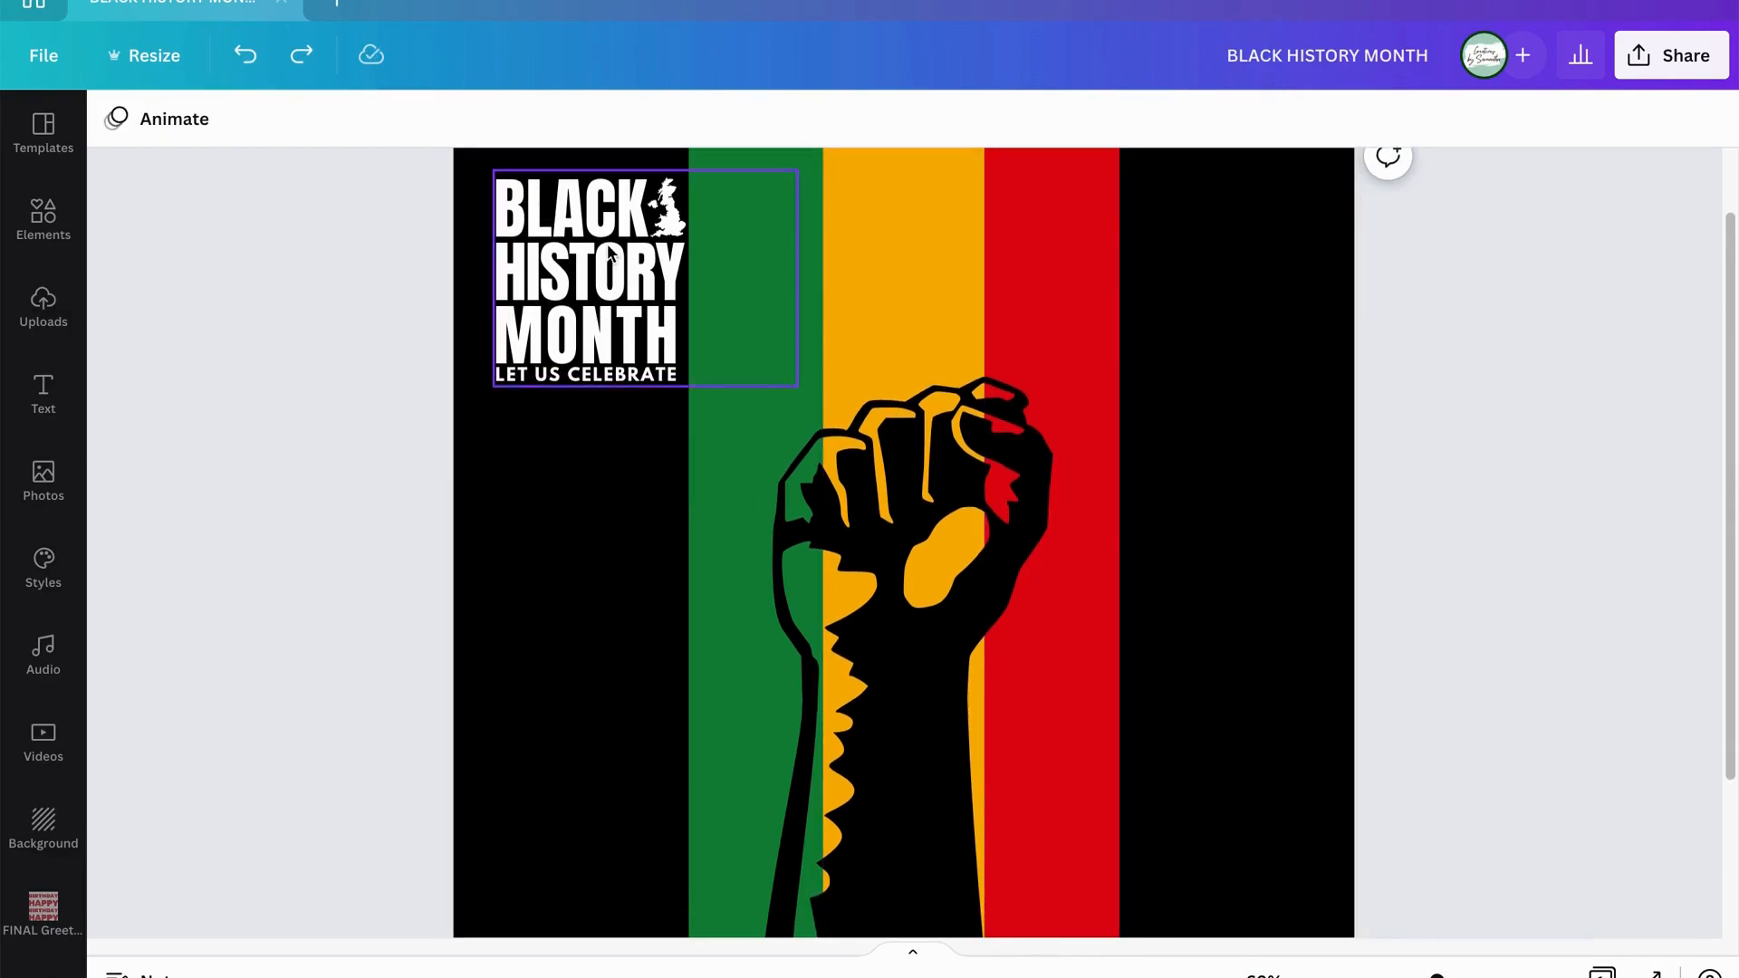
{"action": "scroll", "coordinate": [1360, 542], "scroll_direction": "up", "scroll_amount": 2}
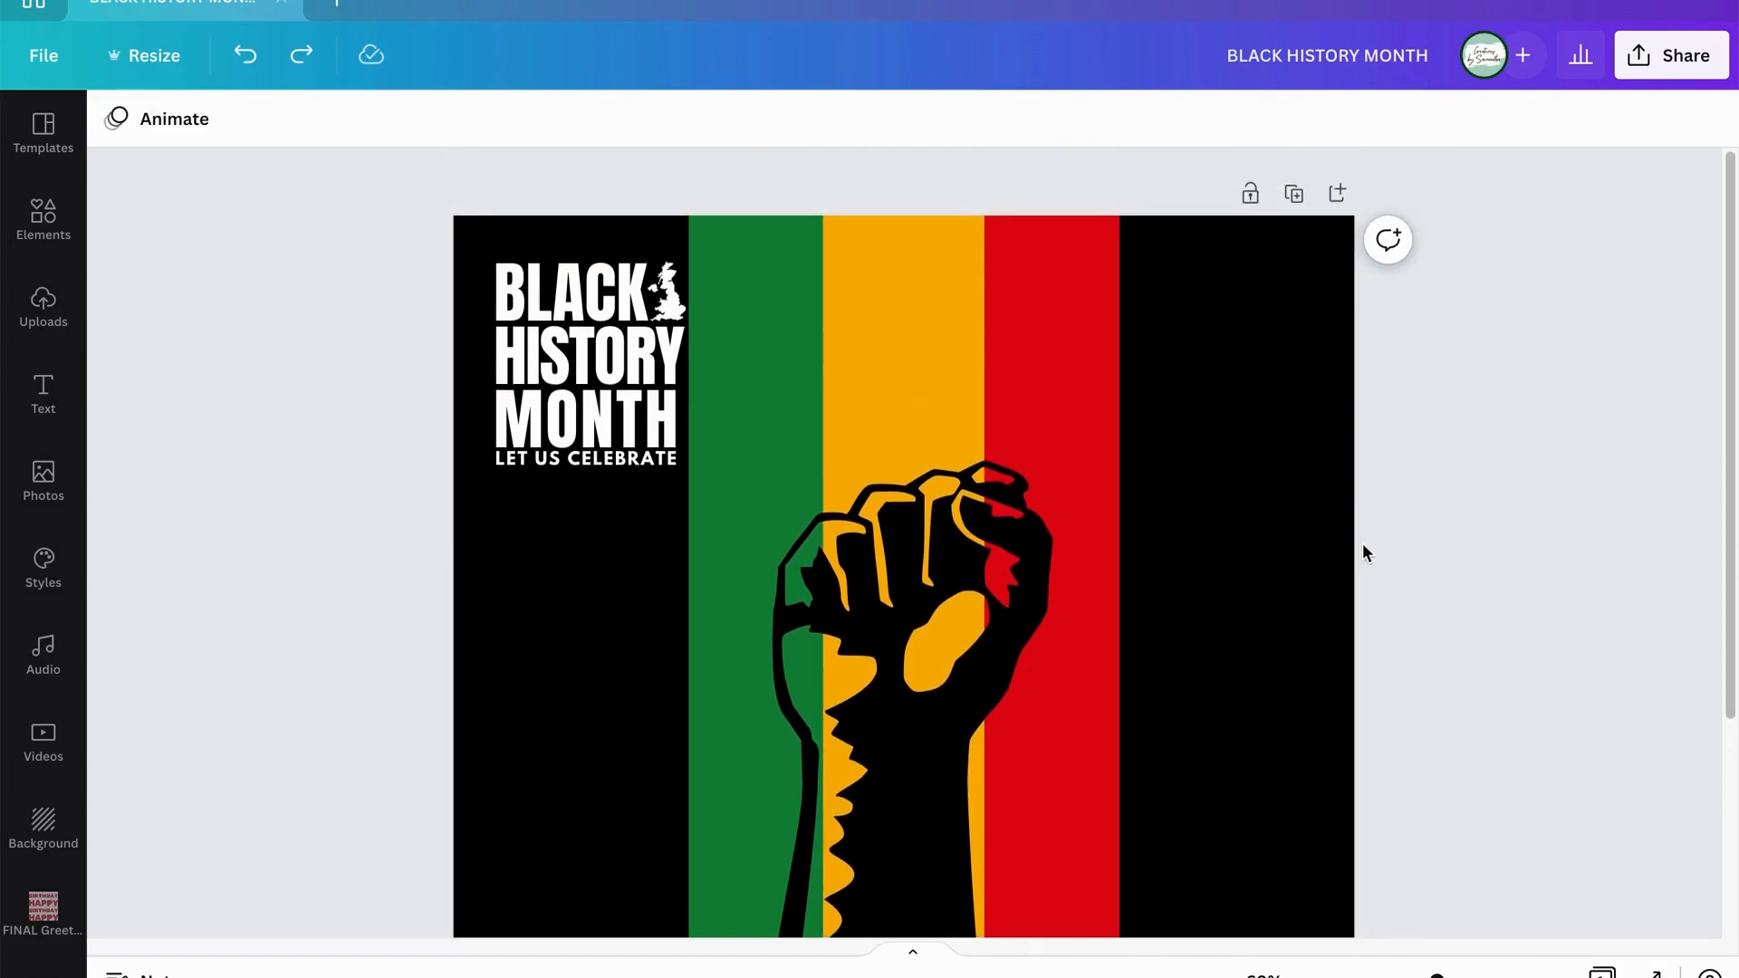
{"action": "mouse_move", "coordinate": [1436, 976]}
{"action": "left_mouse_down"}
{"action": "mouse_move", "coordinate": [1391, 976]}
{"action": "mouse_move", "coordinate": [1418, 976]}
{"action": "left_mouse_up"}
{"action": "left_click", "coordinate": [646, 313]}
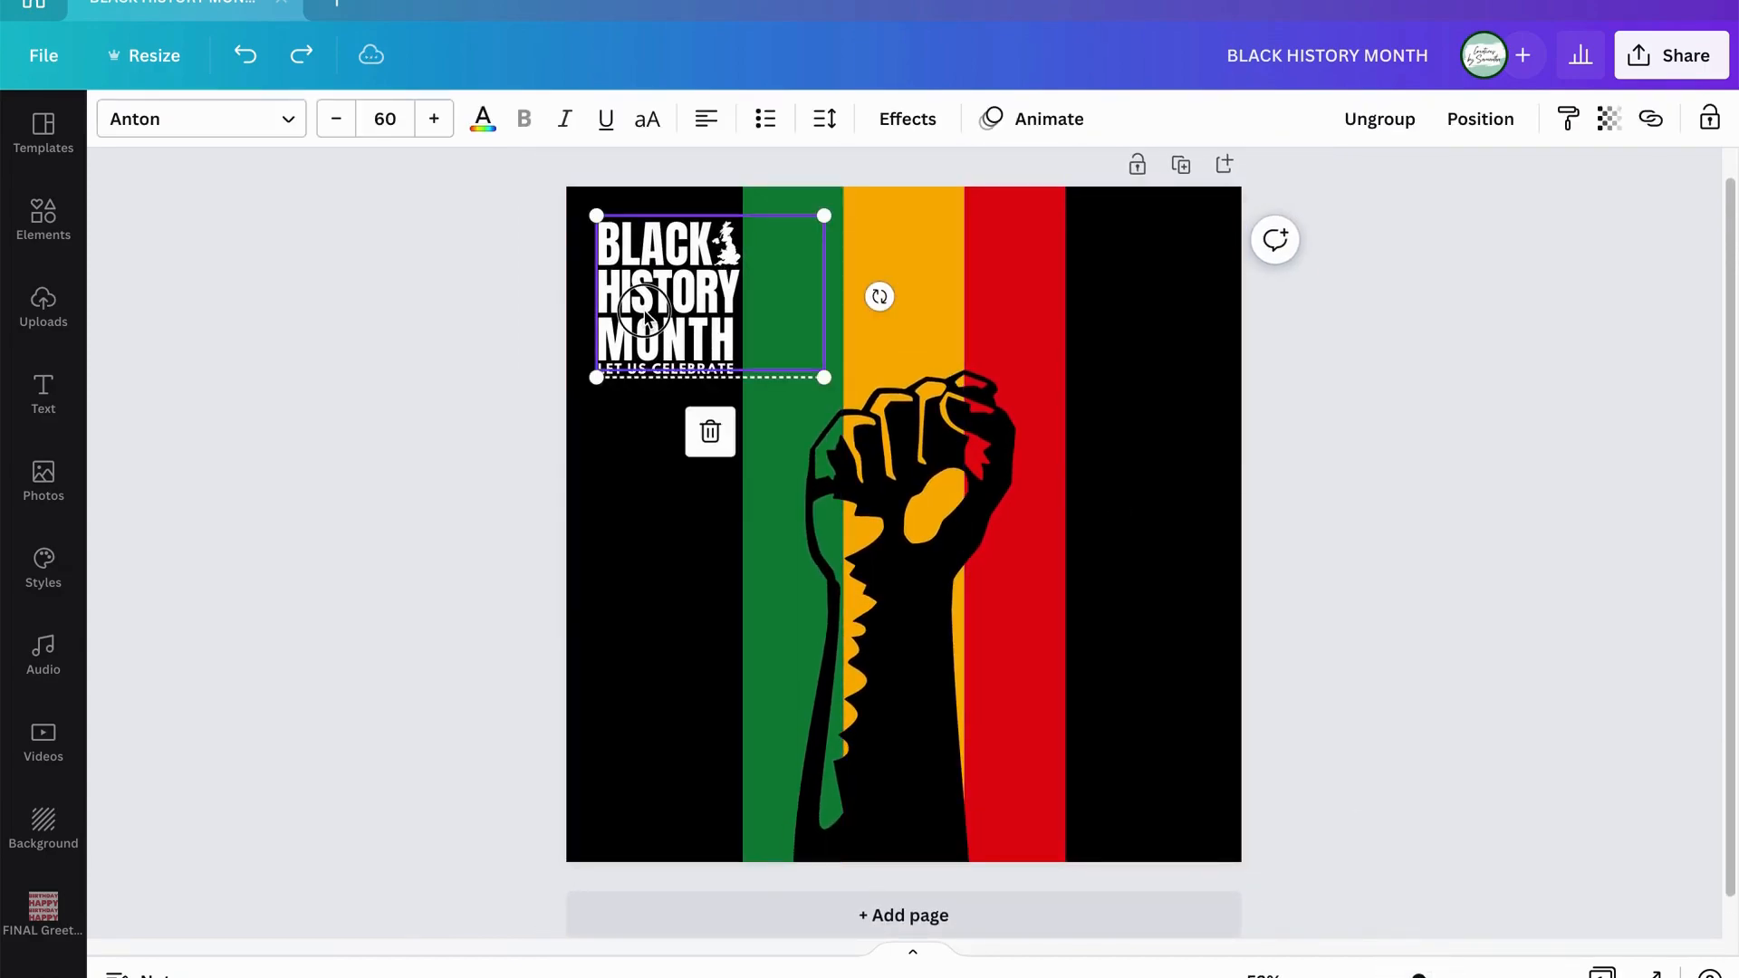
{"action": "left_click_drag", "start_coordinate": [647, 313], "coordinate": [649, 317]}
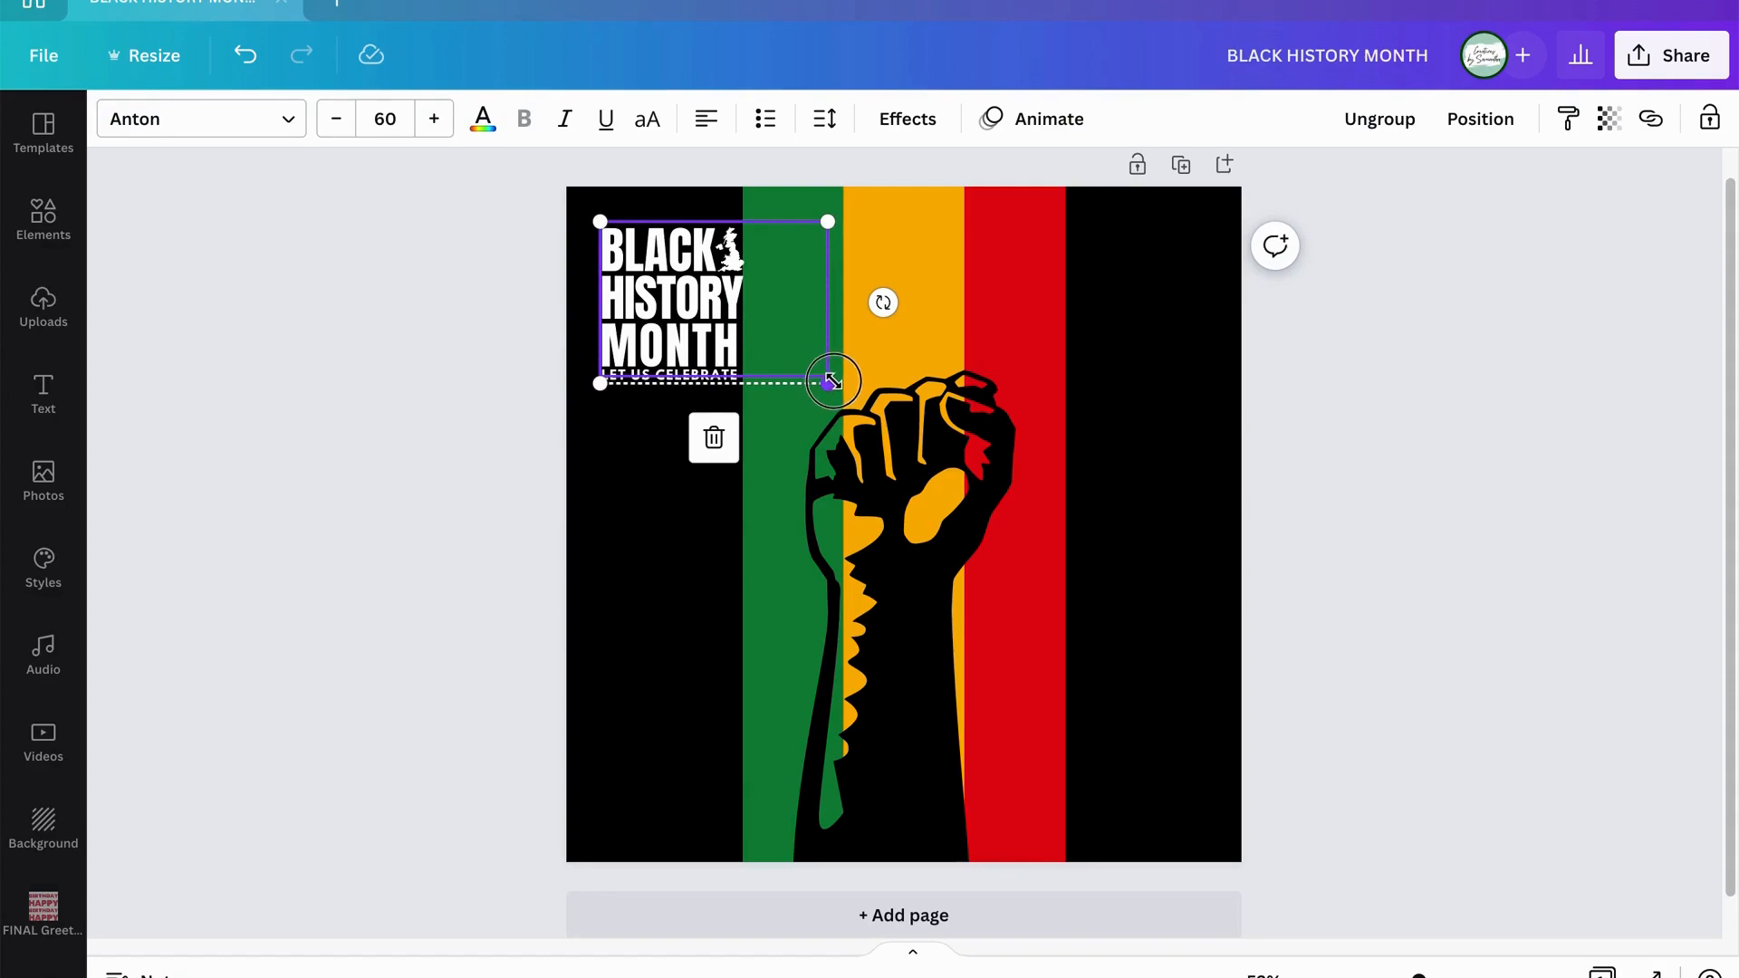
{"action": "left_click_drag", "start_coordinate": [831, 382], "coordinate": [852, 399]}
{"action": "left_click", "coordinate": [1075, 404]}
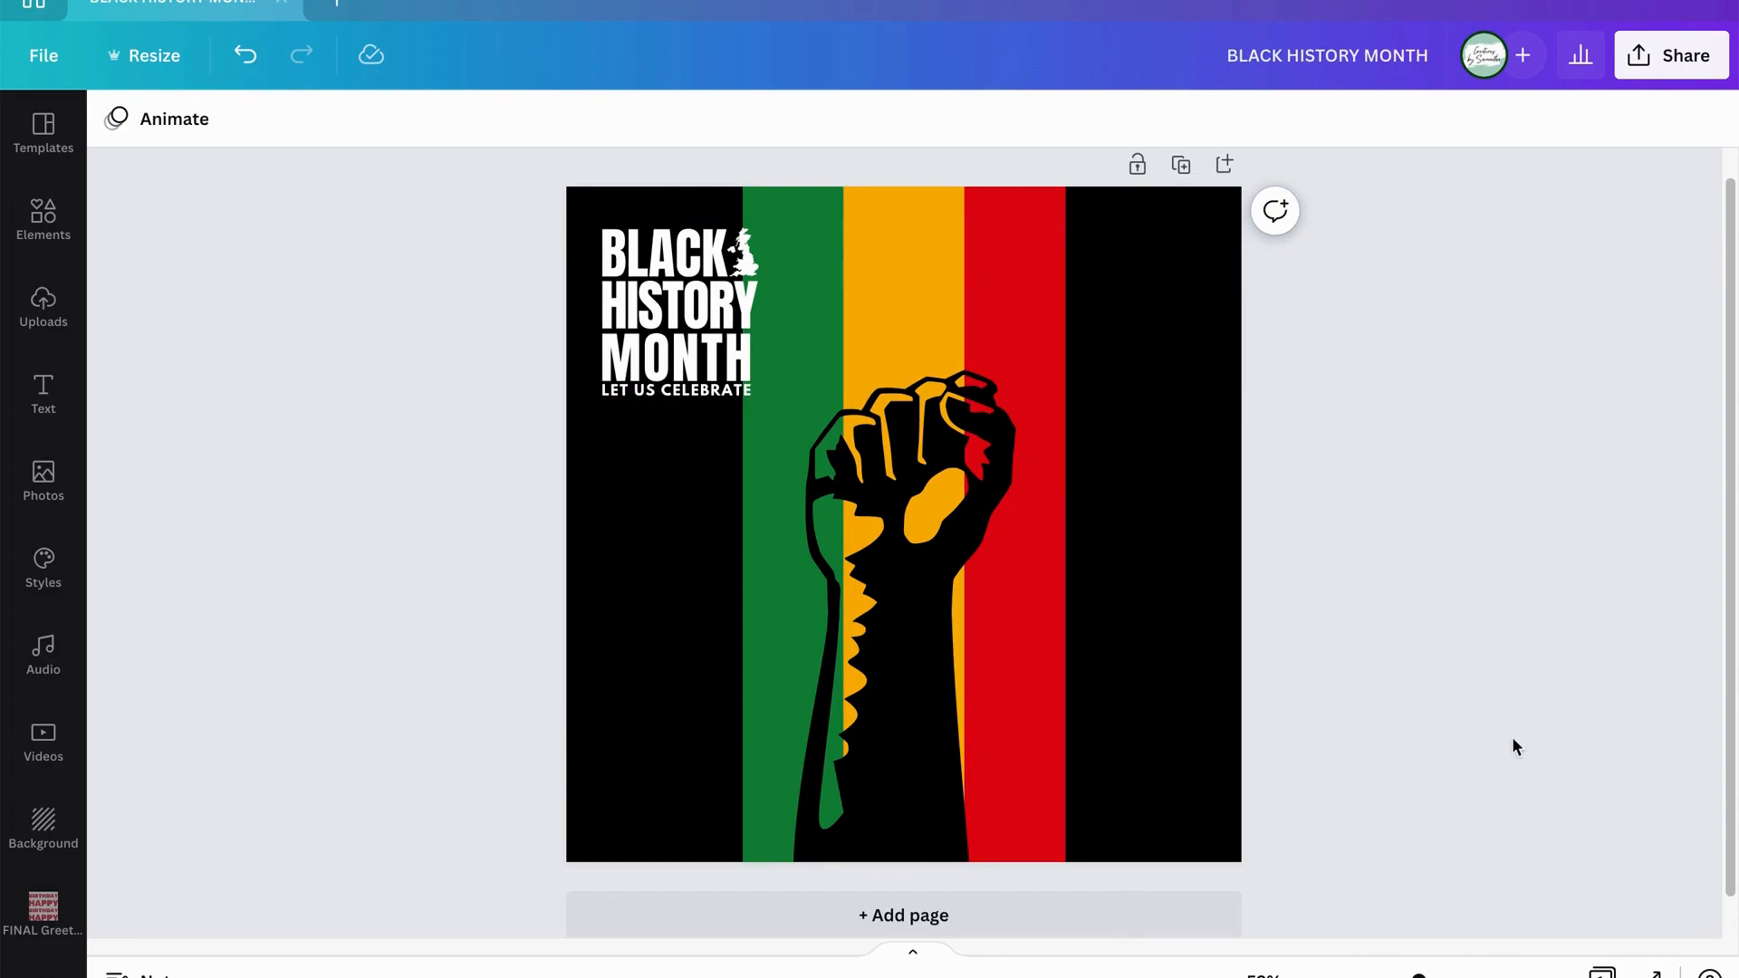
{"action": "left_click", "coordinate": [725, 283]}
{"action": "left_click_drag", "start_coordinate": [850, 401], "coordinate": [863, 438]}
{"action": "left_click", "coordinate": [1447, 508]}
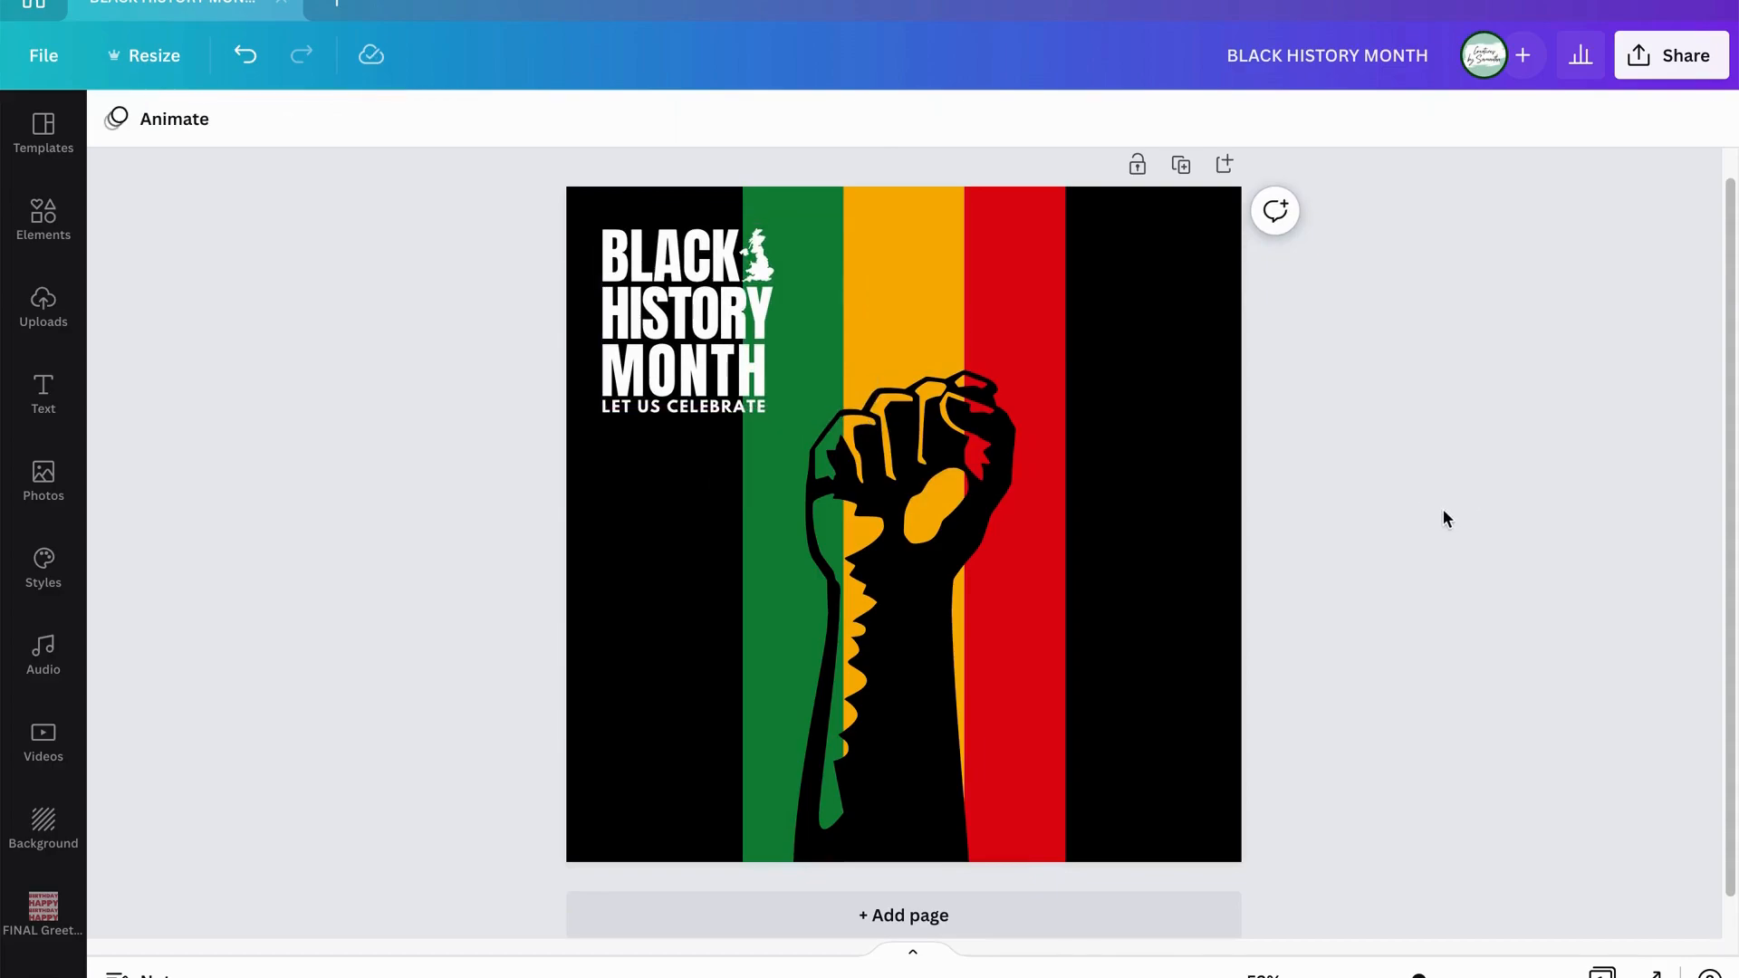